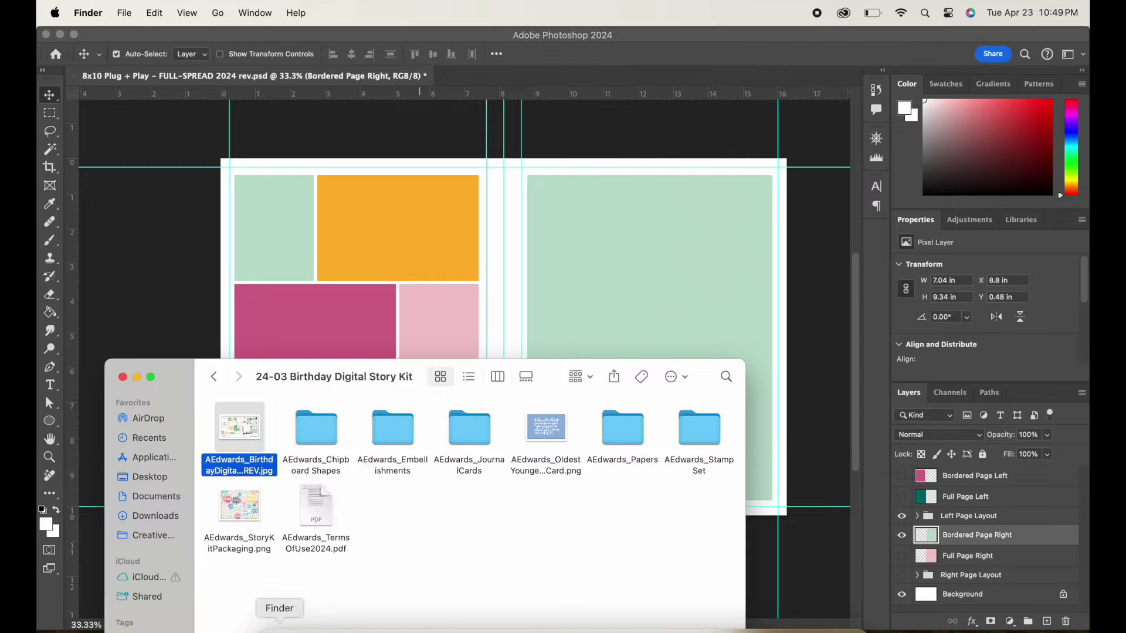
# Place IMG_9160.jpeg from the Week 15 2024 folder over the right page and clip it to Bordered Page Right
pyautogui.rightClick(279, 631)
pyautogui.click(373, 374)
pyautogui.click(878, 396)
pyautogui.moveTo(642, 190); pyautogui.dragTo(487, 265)
pyautogui.moveTo(727, 460); pyautogui.dragTo(669, 170)
pyautogui.moveTo(598, 289); pyautogui.dragTo(735, 293)
pyautogui.press('Return')
pyautogui.rightClick(1009, 535)
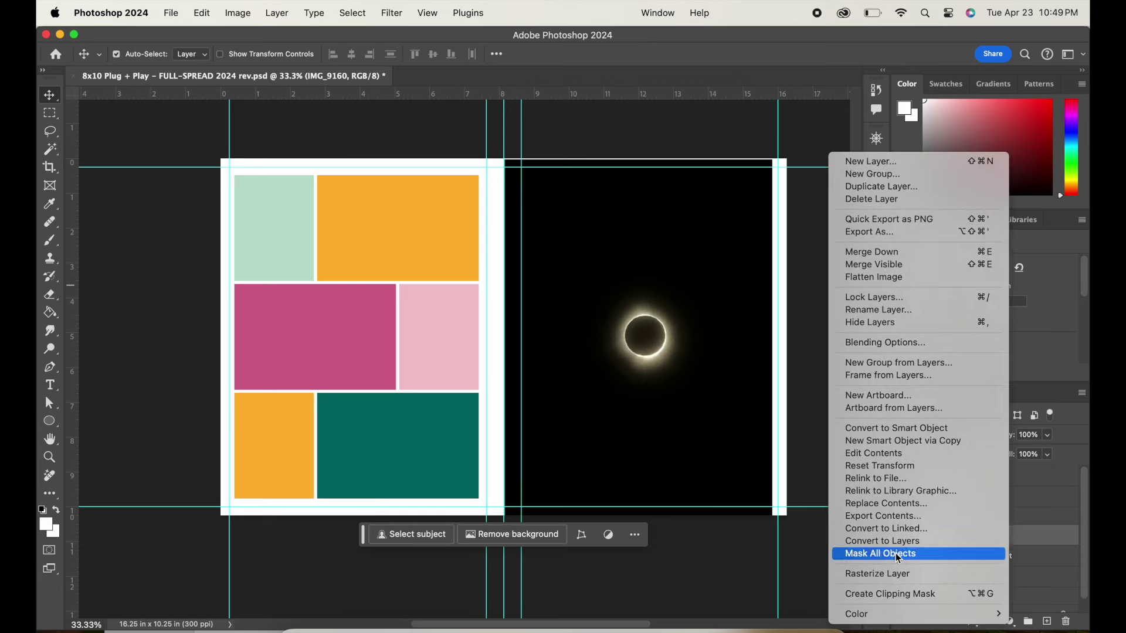
pyautogui.click(895, 552)
# Place IMG_8108.JPG from the Week 15 2024 folder and rotate it 90° counterclockwise
pyautogui.click(286, 216)
pyautogui.click(301, 626)
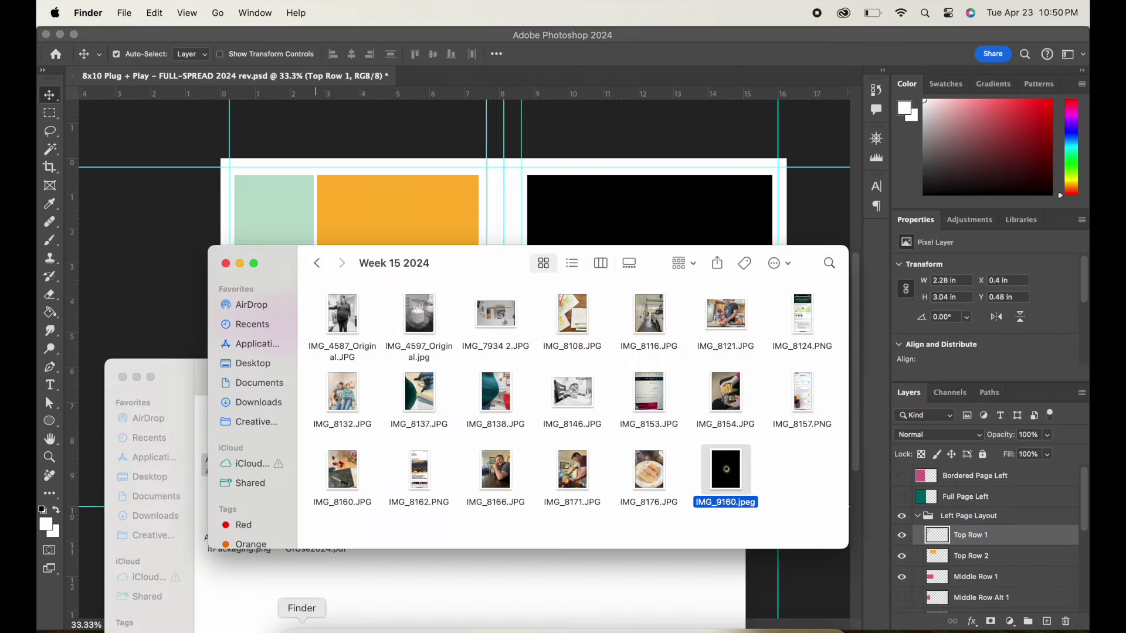
pyautogui.moveTo(572, 316); pyautogui.dragTo(389, 214)
pyautogui.rightClick(565, 294)
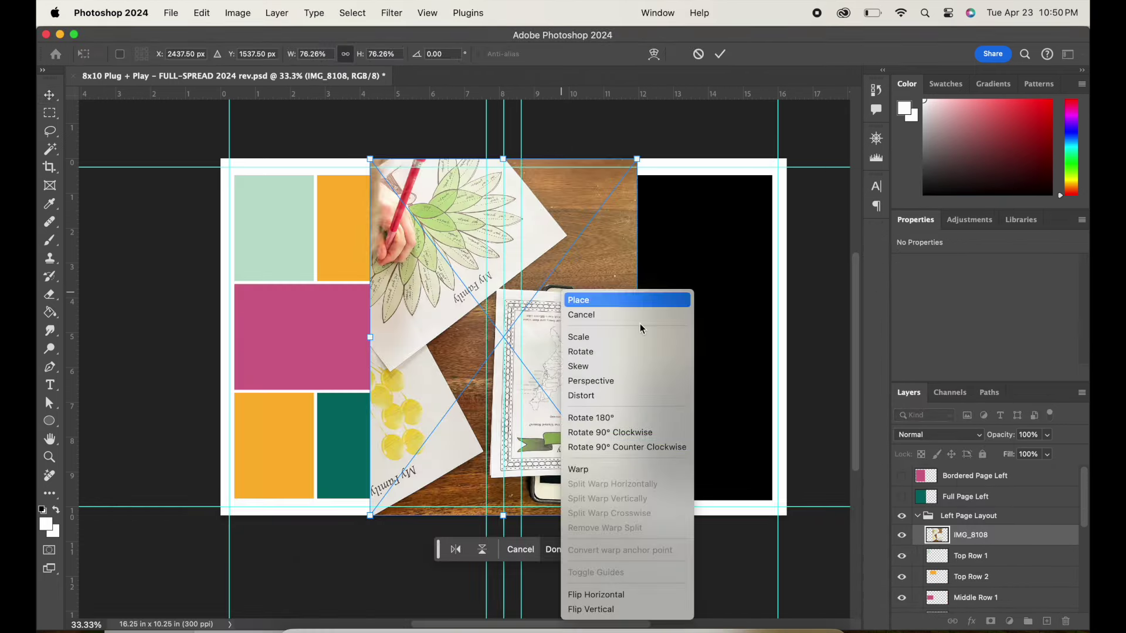
pyautogui.click(616, 446)
# Scale the drawing photo down to about 4.78 × 3.58 in and position it over the Top Row 2 frame
pyautogui.moveTo(681, 203); pyautogui.dragTo(524, 376)
pyautogui.moveTo(417, 408); pyautogui.dragTo(408, 235)
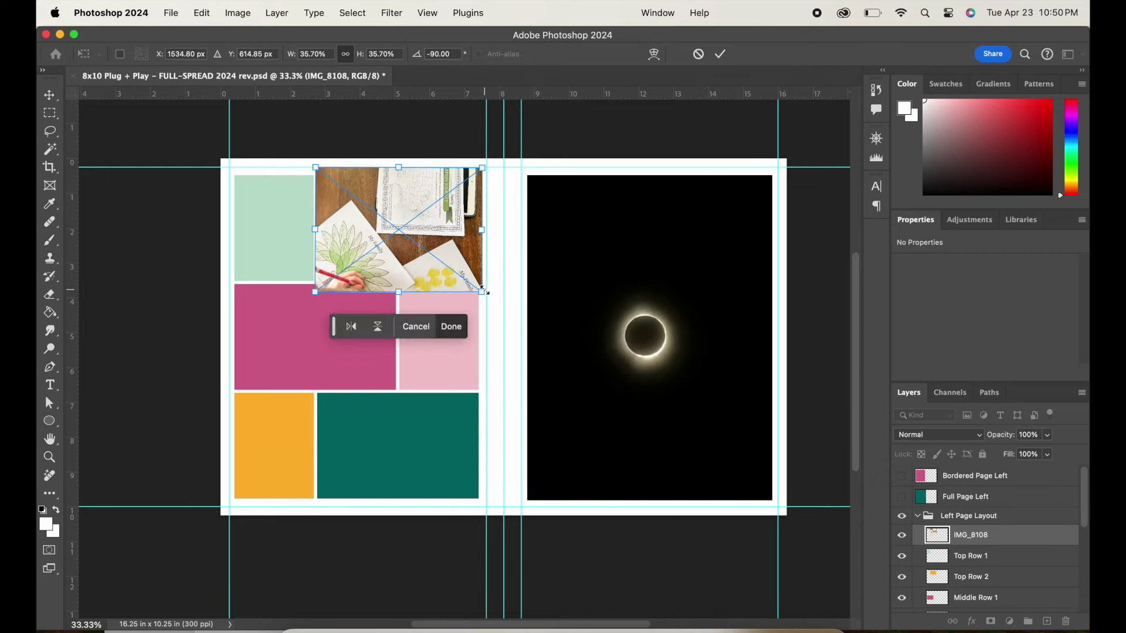
pyautogui.moveTo(486, 295); pyautogui.dragTo(476, 287)
pyautogui.moveTo(414, 242); pyautogui.dragTo(416, 242)
pyautogui.moveTo(477, 286); pyautogui.dragTo(484, 292)
pyautogui.moveTo(439, 233); pyautogui.dragTo(438, 225)
pyautogui.press('Return')
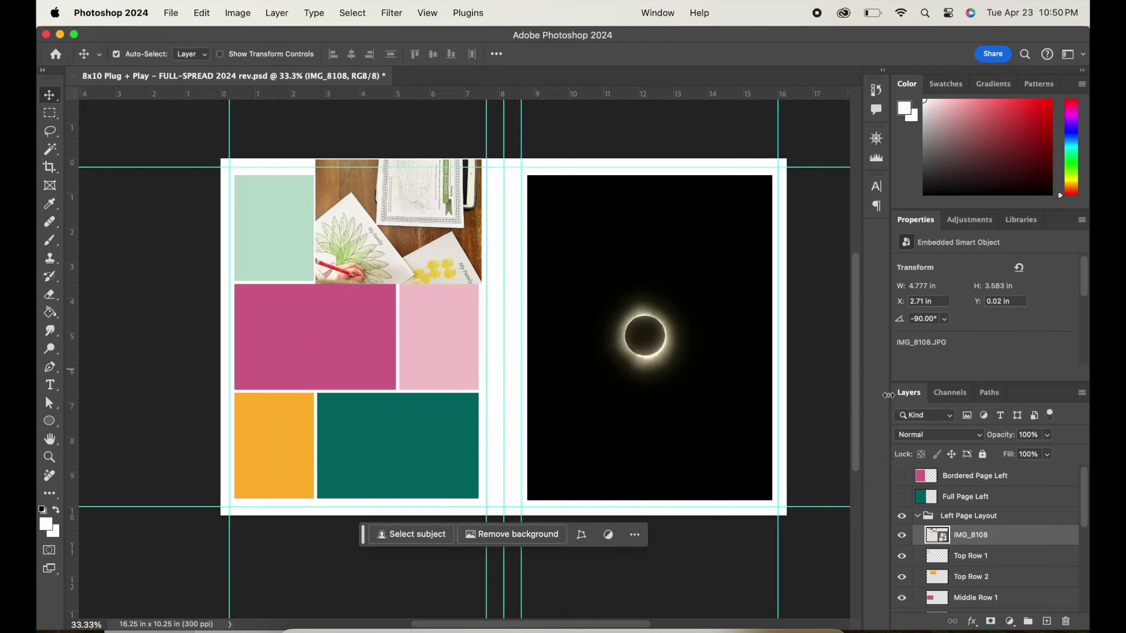
# Move the IMG_8108 layer directly above Top Row 2 and clip it to that frame
pyautogui.rightClick(1015, 534)
pyautogui.click(937, 593)
pyautogui.moveTo(1024, 540); pyautogui.dragTo(1014, 566)
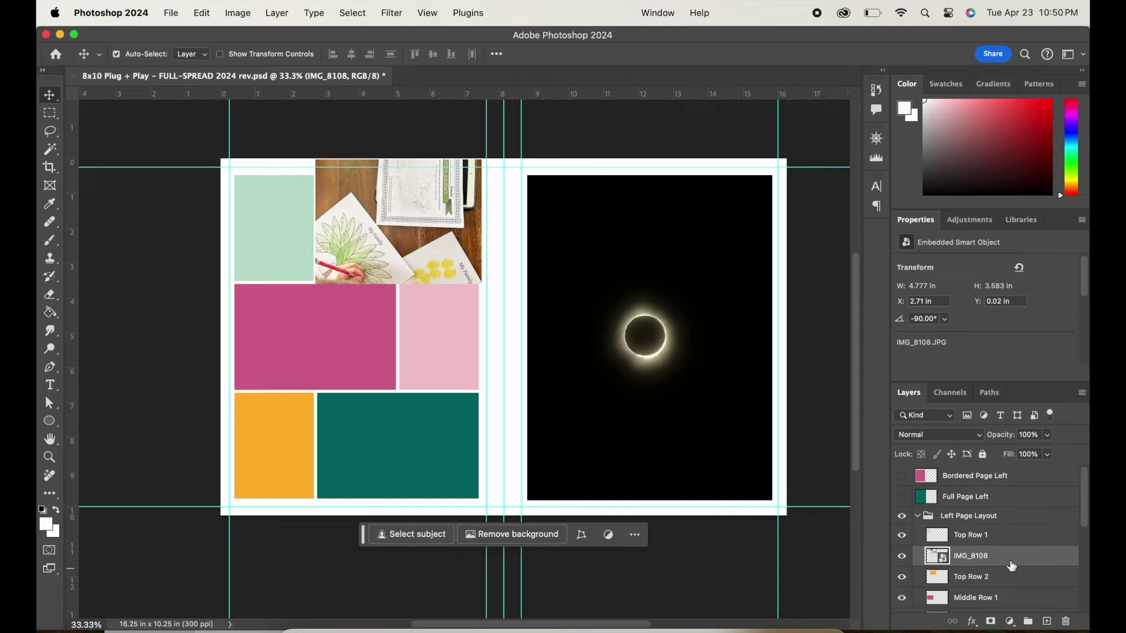
pyautogui.rightClick(1014, 564)
pyautogui.click(925, 594)
# Place IMG_8116.JPG from the Week 15 2024 folder directly above the Top Row 1 layer
pyautogui.click(329, 340)
pyautogui.click(301, 629)
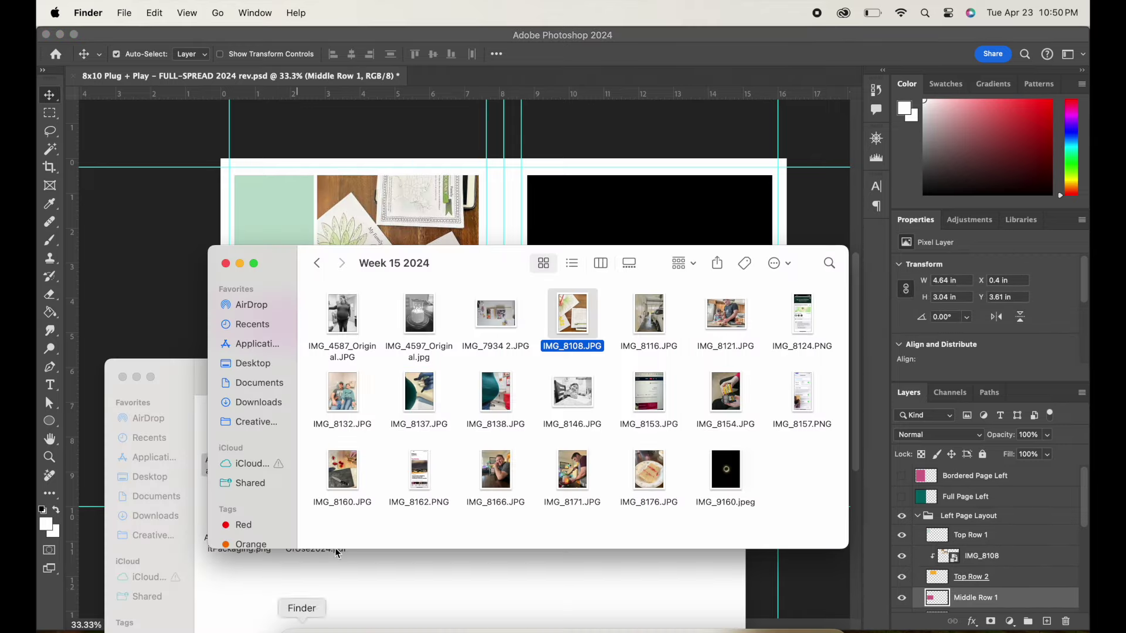
pyautogui.click(646, 327)
pyautogui.click(297, 206)
pyautogui.click(301, 629)
pyautogui.moveTo(659, 321); pyautogui.dragTo(263, 218)
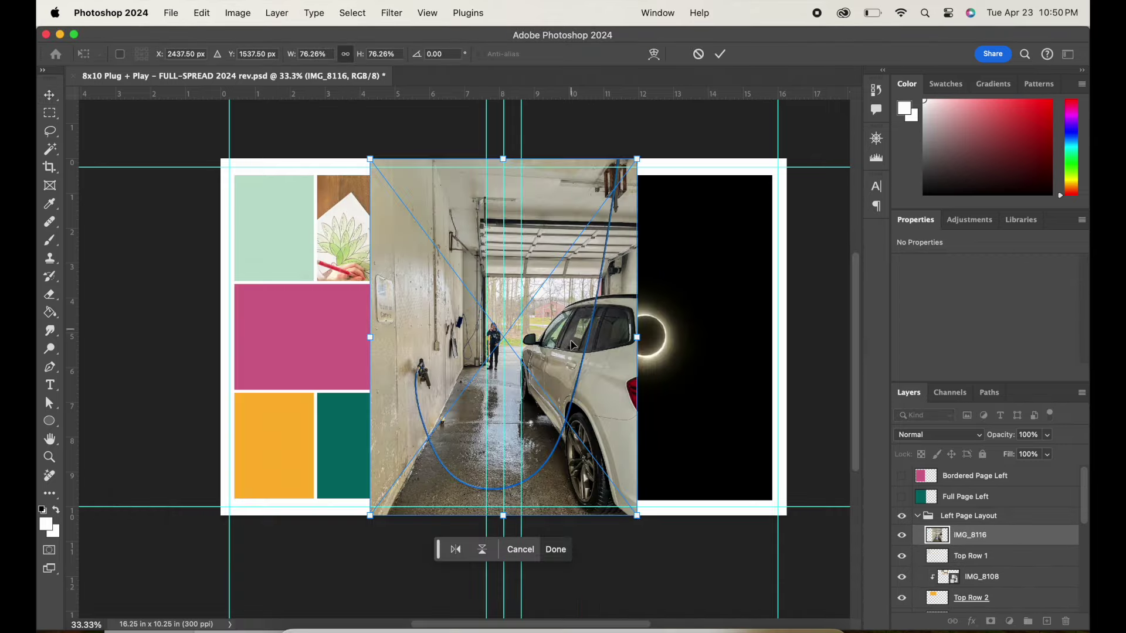
# Scale the car wash photo down over the first top-row frame and clip it to Top Row 1
pyautogui.moveTo(637, 516); pyautogui.dragTo(504, 338)
pyautogui.moveTo(452, 282); pyautogui.dragTo(289, 261)
pyautogui.moveTo(341, 317); pyautogui.dragTo(327, 299)
pyautogui.click(720, 54)
pyautogui.rightClick(1007, 535)
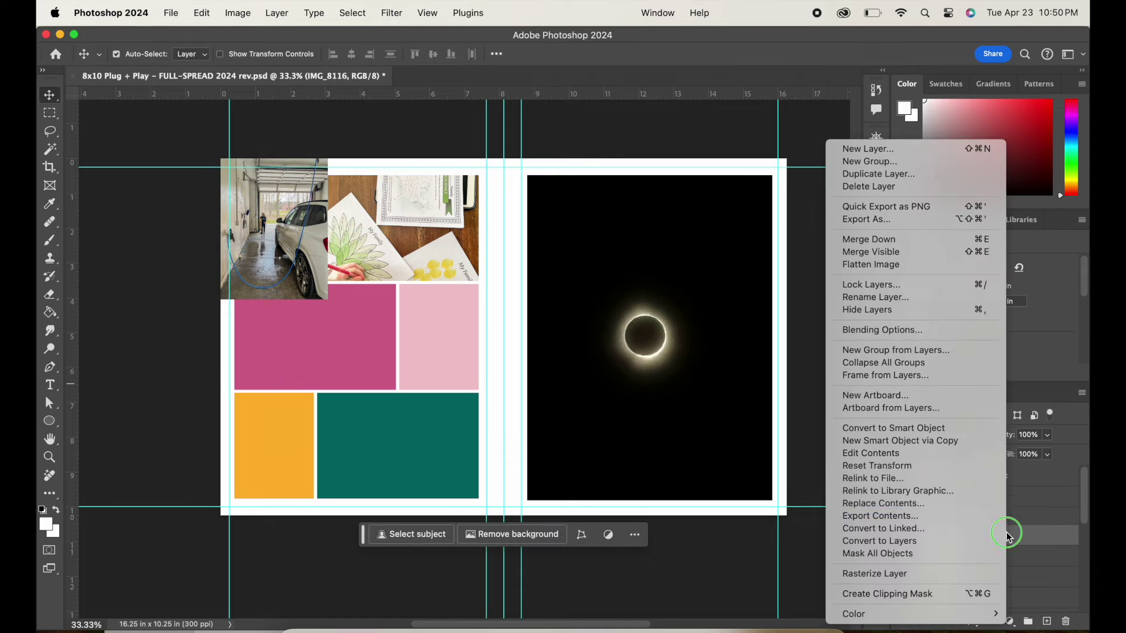
pyautogui.click(899, 594)
# Place IMG_8121.JPG from the Week 15 2024 folder directly above the Bottom Row 2 layer
pyautogui.click(441, 317)
pyautogui.click(301, 630)
pyautogui.click(731, 320)
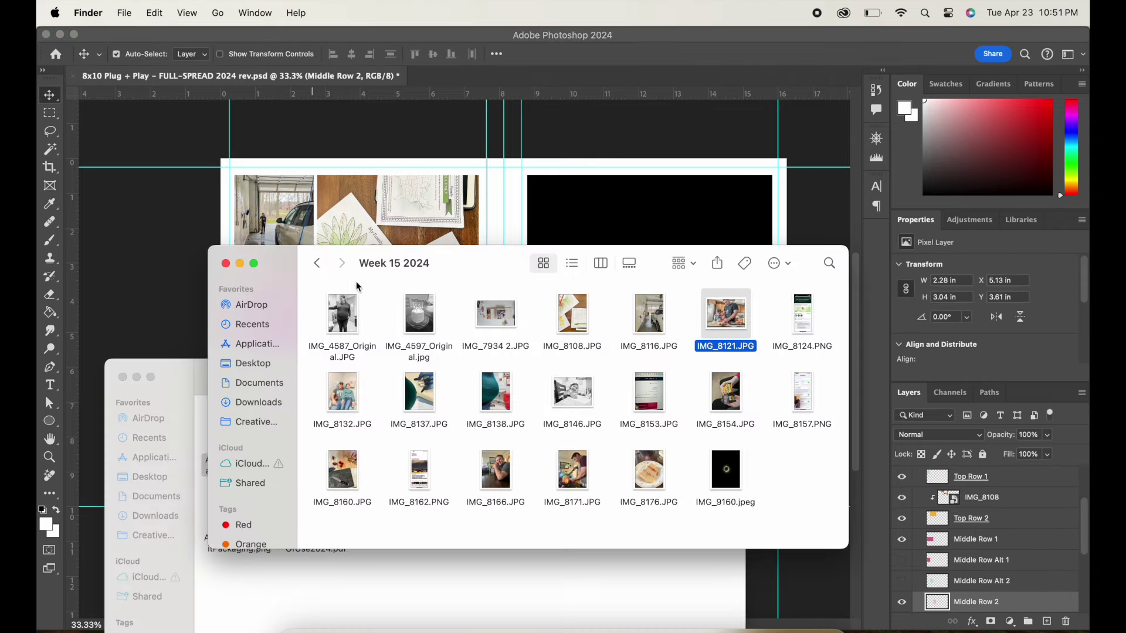
pyautogui.click(240, 264)
pyautogui.moveTo(351, 377); pyautogui.dragTo(337, 509)
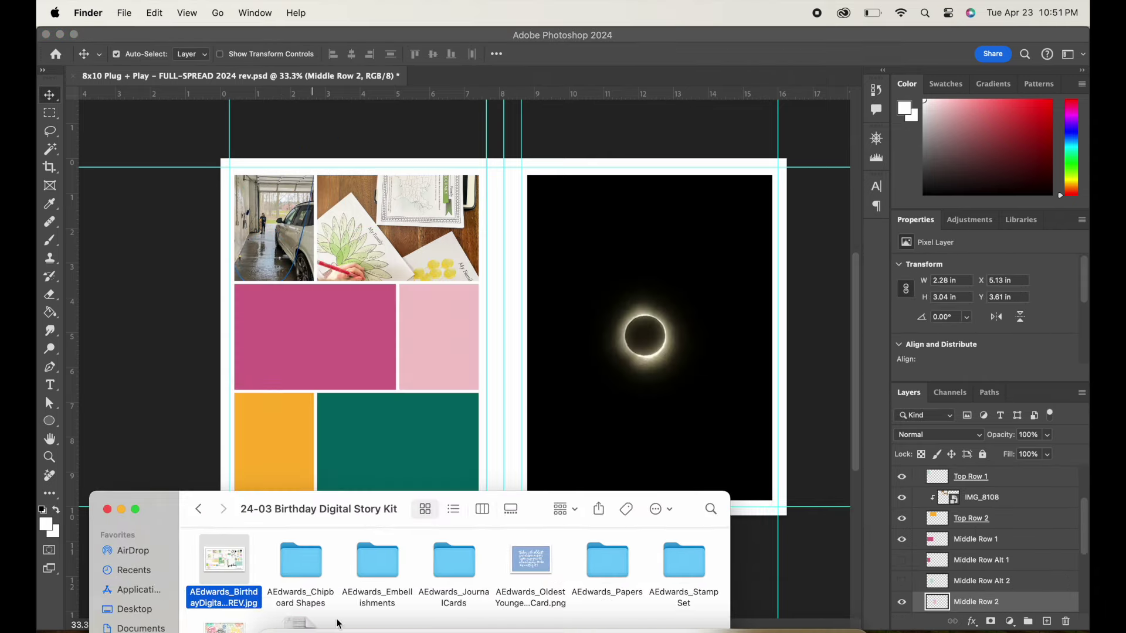
pyautogui.click(296, 625)
pyautogui.click(395, 432)
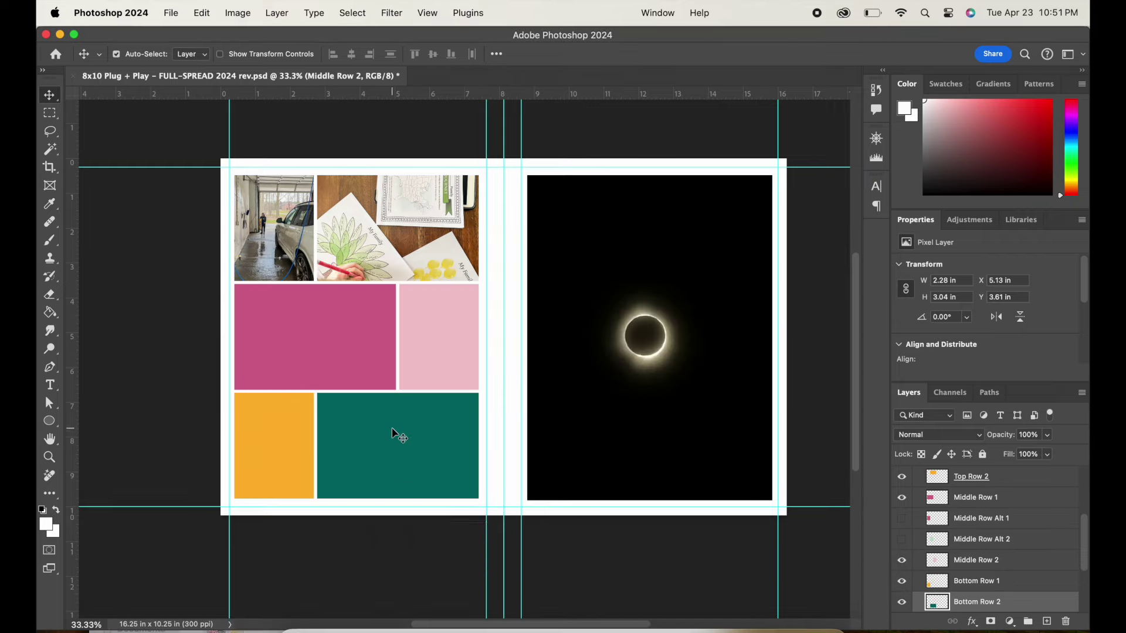
pyautogui.press('super+Tab')
pyautogui.moveTo(939, 162); pyautogui.dragTo(386, 437)
# Scale the kitchen photo to about 5.07 × 3.8 in over the Bottom Row 2 frame and clip it to that frame
pyautogui.moveTo(740, 159); pyautogui.dragTo(467, 420)
pyautogui.moveTo(381, 448); pyautogui.dragTo(433, 443)
pyautogui.press('Return')
pyautogui.rightClick(1025, 602)
pyautogui.click(961, 594)
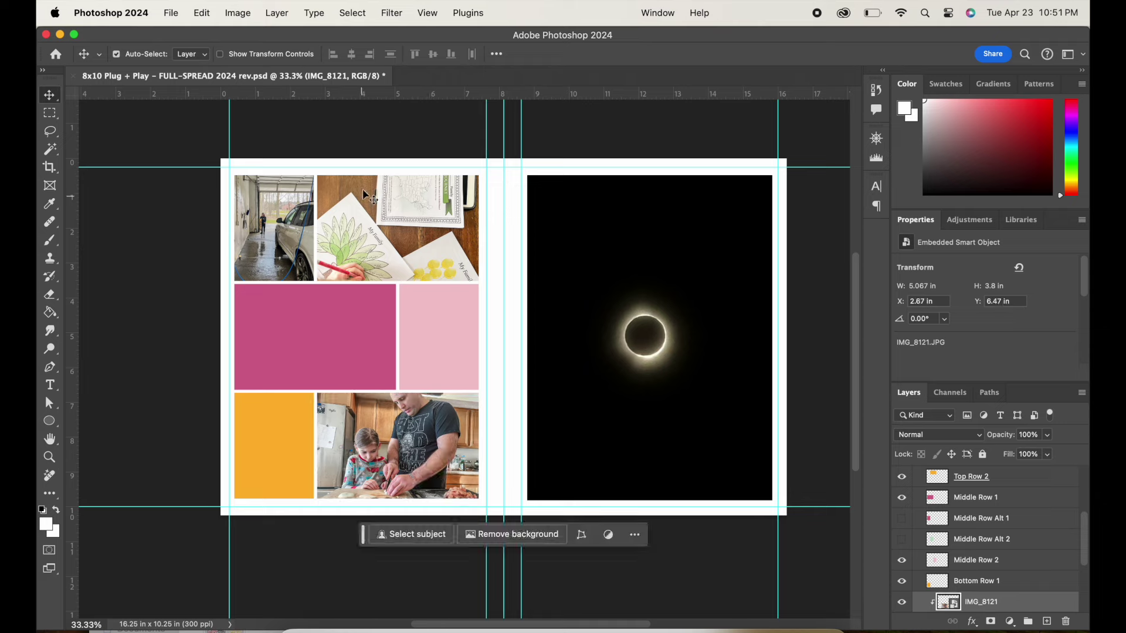
# Scale the clipped kitchen photo to about 4.85 × 3.63 in and shift it slightly up within its frame
pyautogui.click(210, 17)
pyautogui.click(266, 326)
pyautogui.moveTo(491, 384); pyautogui.dragTo(482, 390)
pyautogui.moveTo(444, 431); pyautogui.dragTo(445, 423)
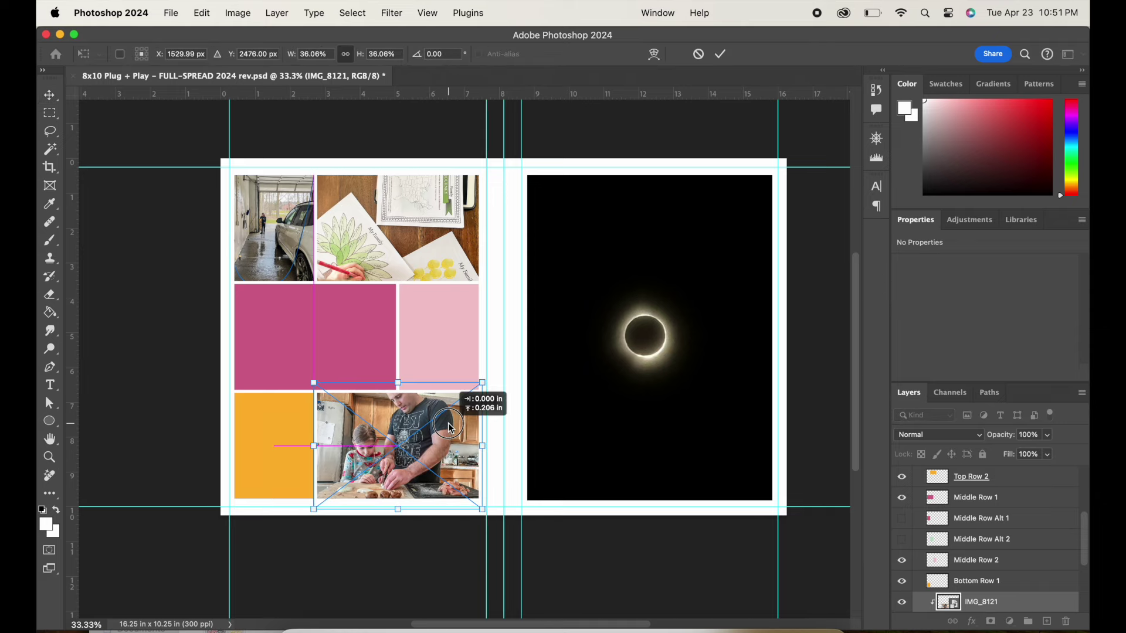
pyautogui.click(721, 54)
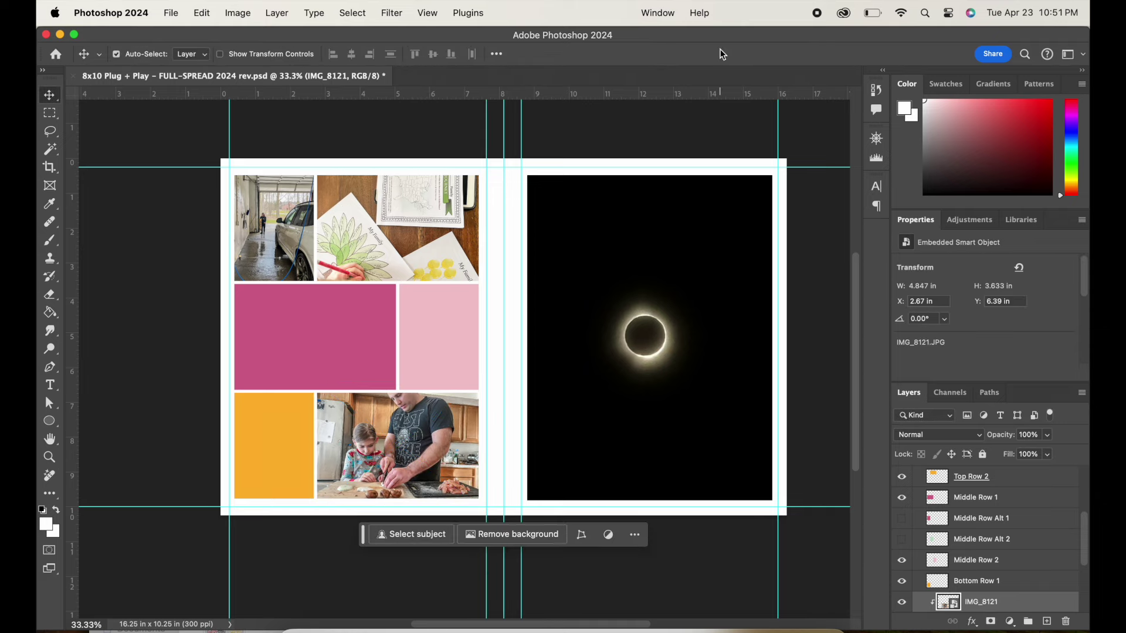
# Try replacing the wide Middle Row 1 frame with Middle Row Alt 1 and Alt 2, and check the Week 15 2024 photos for them
pyautogui.click(334, 346)
pyautogui.click(902, 497)
pyautogui.click(902, 518)
pyautogui.click(902, 540)
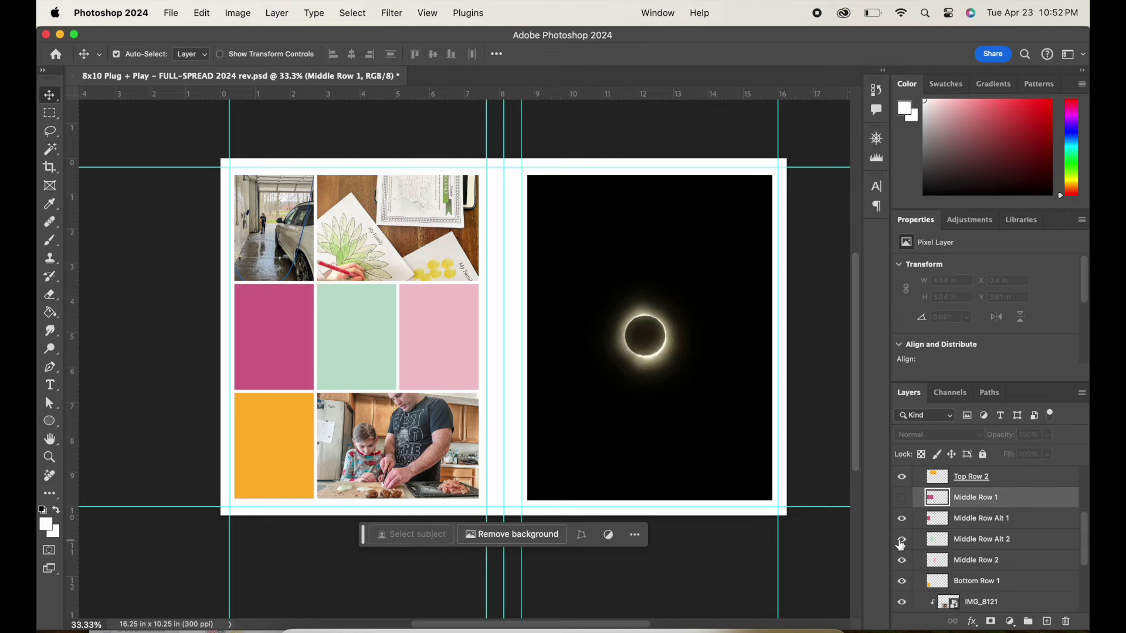
pyautogui.click(274, 353)
pyautogui.click(299, 612)
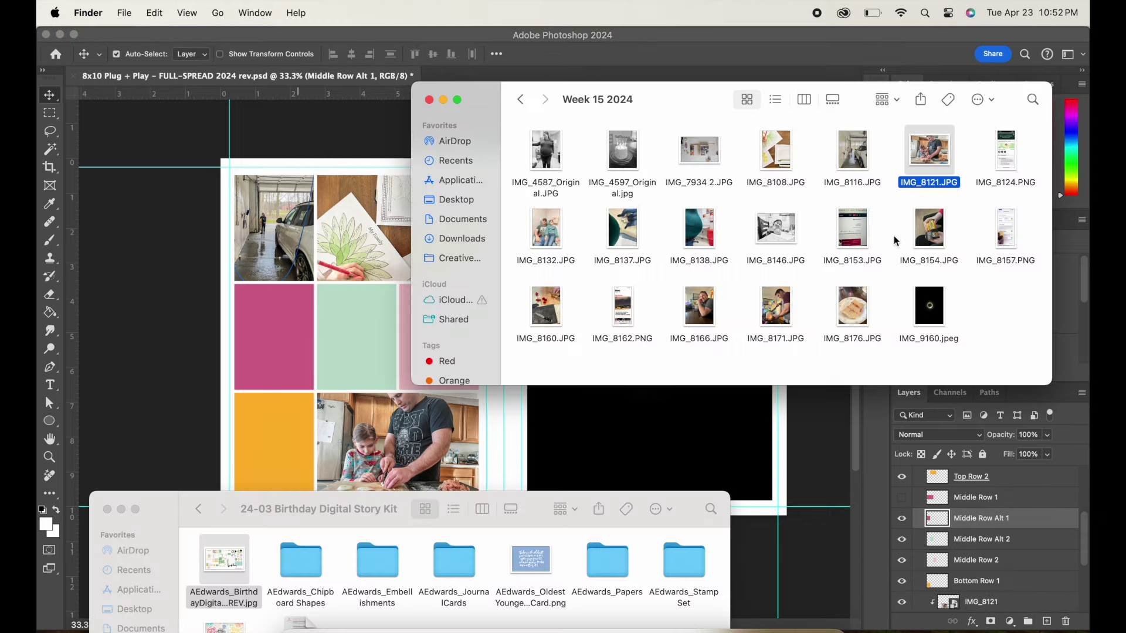
pyautogui.click(443, 103)
# Hide Middle Row Alt 1 and Middle Row Alt 2 and show Middle Row 1 again
pyautogui.click(902, 540)
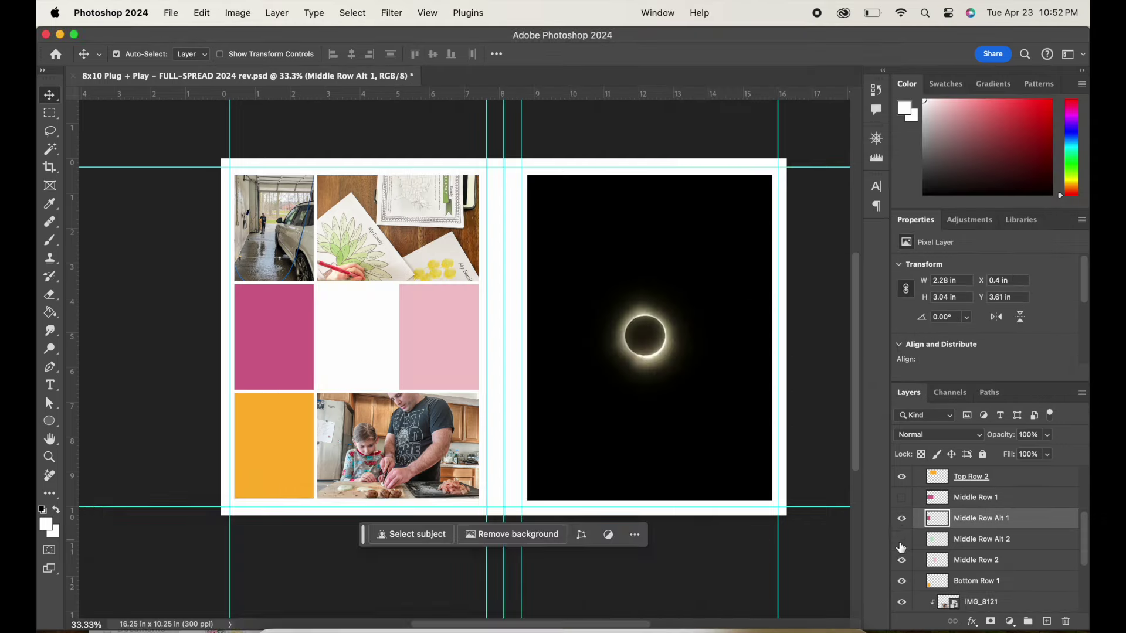
pyautogui.click(901, 518)
pyautogui.click(901, 498)
# Examine the Birthday Digital Story Kit preview image and its journal cards for something to fill the Middle Row 1 frame
pyautogui.click(309, 371)
pyautogui.click(280, 631)
pyautogui.moveTo(345, 508); pyautogui.dragTo(347, 420)
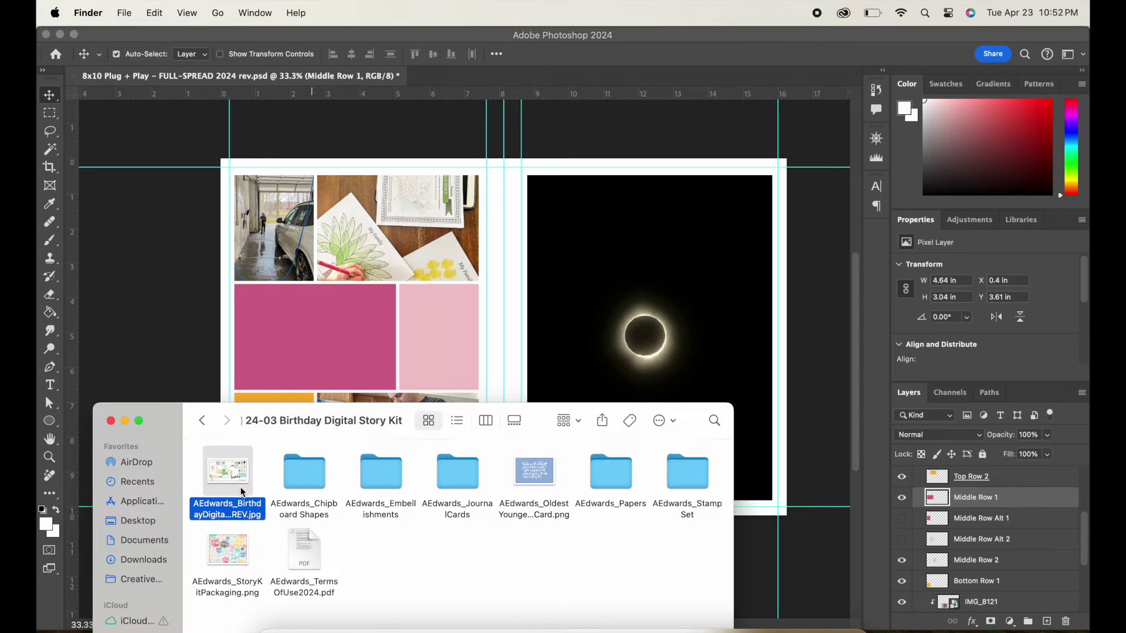
pyautogui.doubleClick(239, 486)
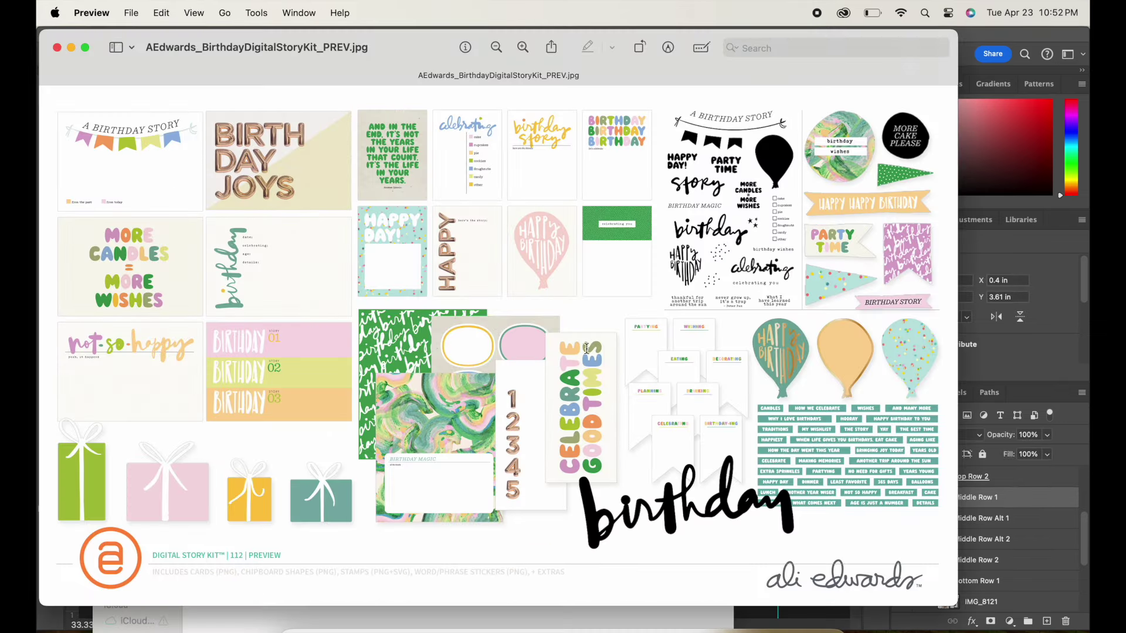
pyautogui.click(1050, 349)
pyautogui.click(301, 631)
pyautogui.doubleClick(459, 471)
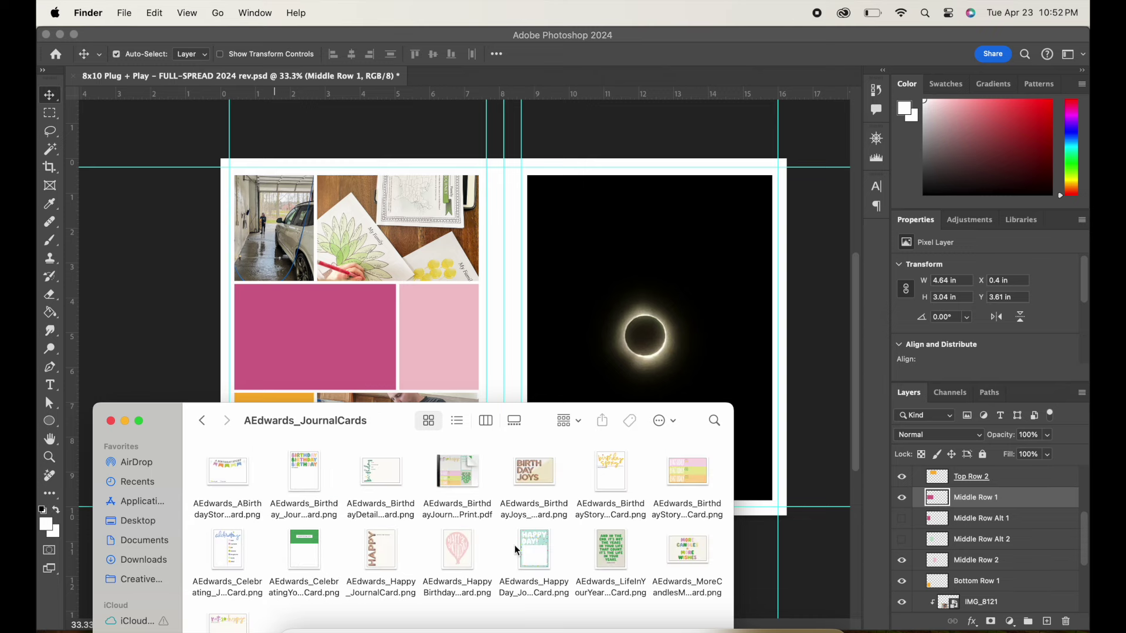
pyautogui.scroll(-1, 401, 508)
pyautogui.moveTo(392, 421); pyautogui.dragTo(397, 374)
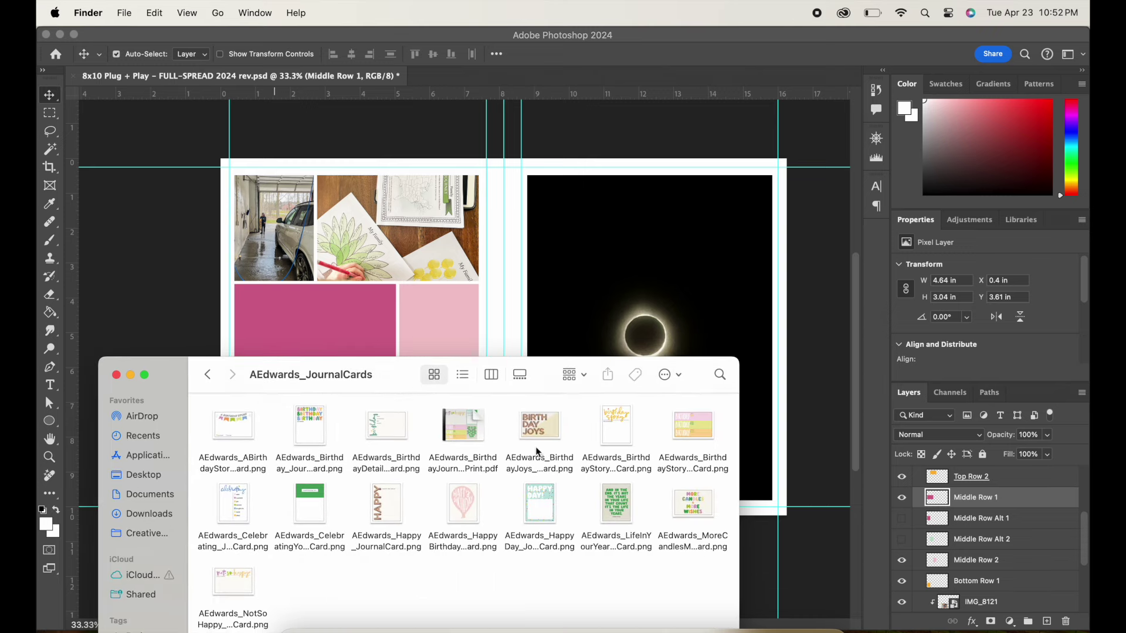
# Place the Celebrate Good Times paper rotated 90° clockwise and scaled to span the full width of the Middle Row 1 frame
pyautogui.click(209, 376)
pyautogui.doubleClick(616, 429)
pyautogui.moveTo(460, 428); pyautogui.dragTo(474, 339)
pyautogui.rightClick(474, 339)
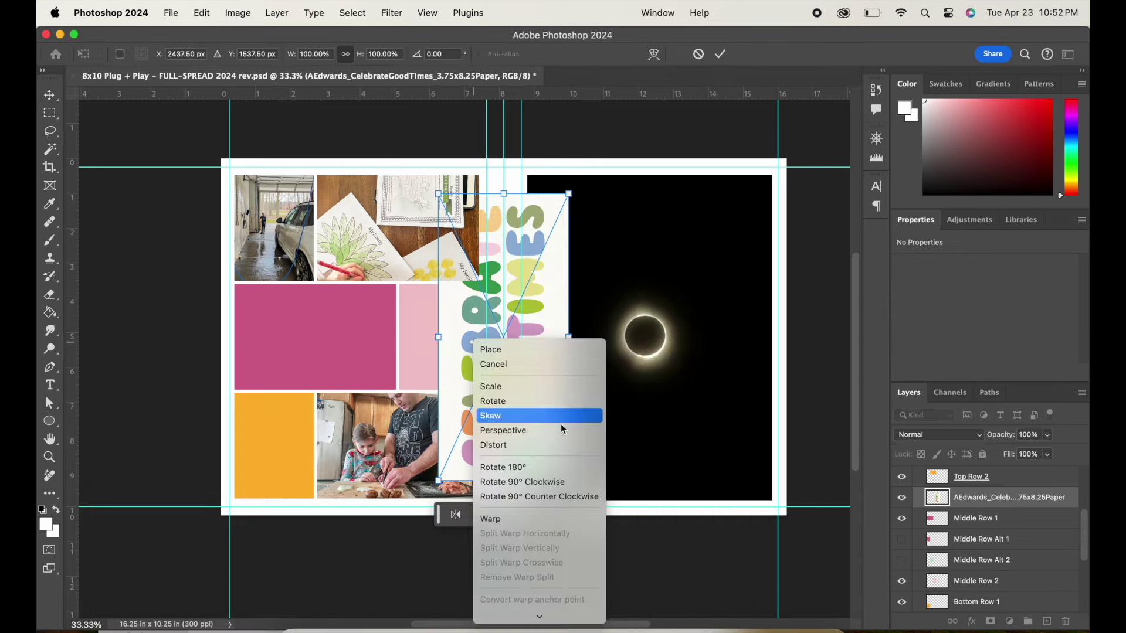
pyautogui.click(551, 482)
pyautogui.moveTo(647, 272); pyautogui.dragTo(540, 322)
pyautogui.moveTo(489, 348); pyautogui.dragTo(359, 337)
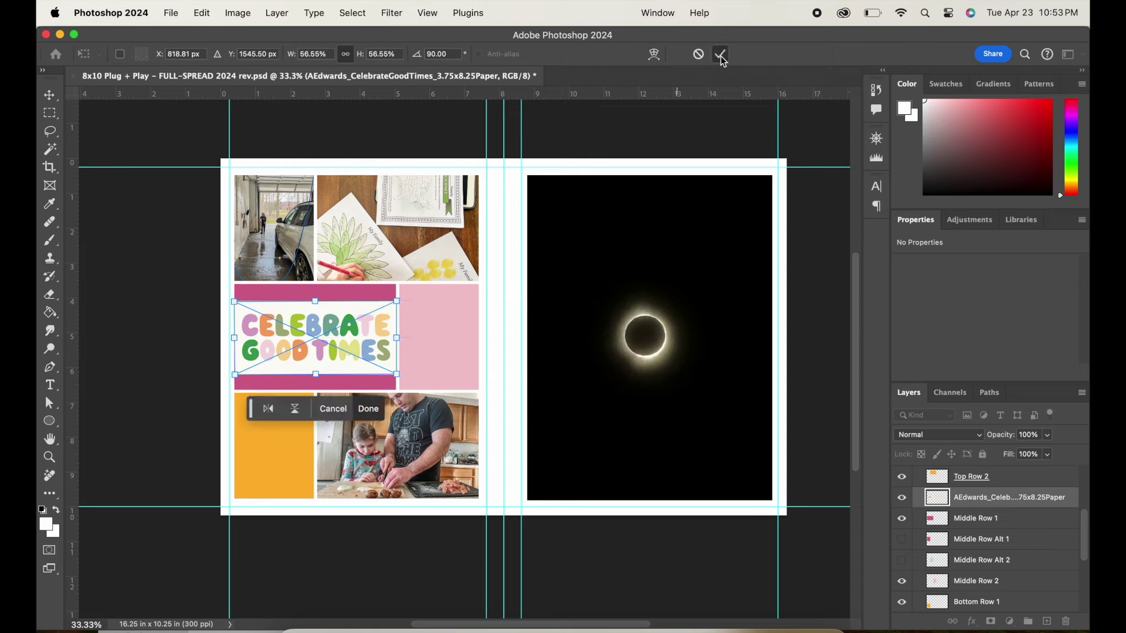
pyautogui.click(721, 54)
# Look through the kit's papers and journal cards, including the Celebrating card, for something to fill the Middle Row 2 frame
pyautogui.click(448, 313)
pyautogui.click(301, 627)
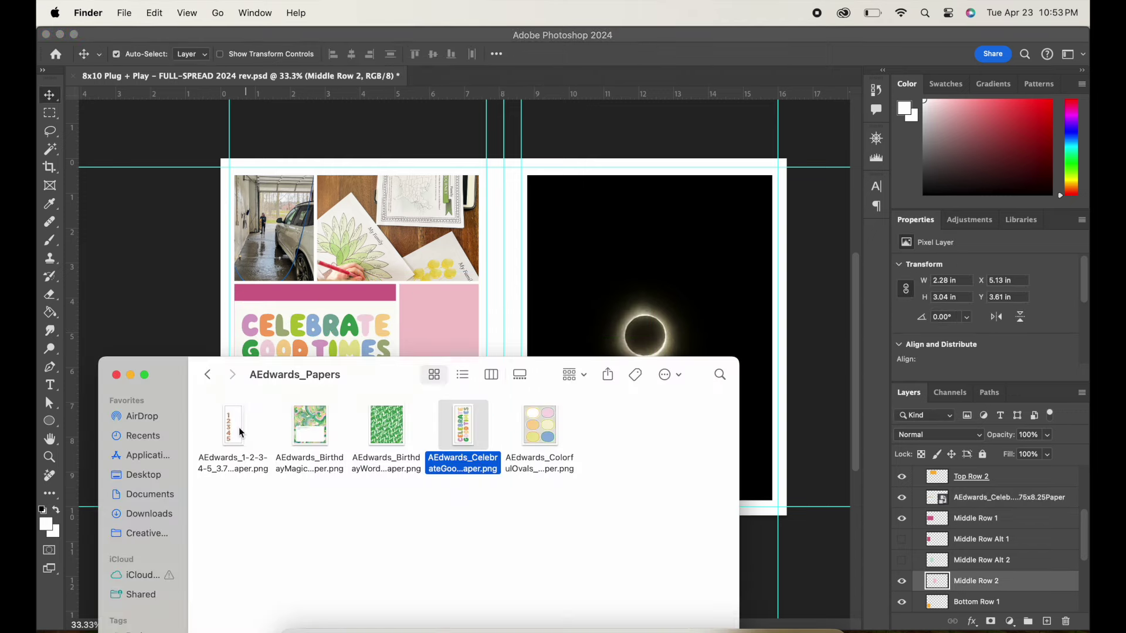
pyautogui.click(208, 375)
pyautogui.doubleClick(482, 449)
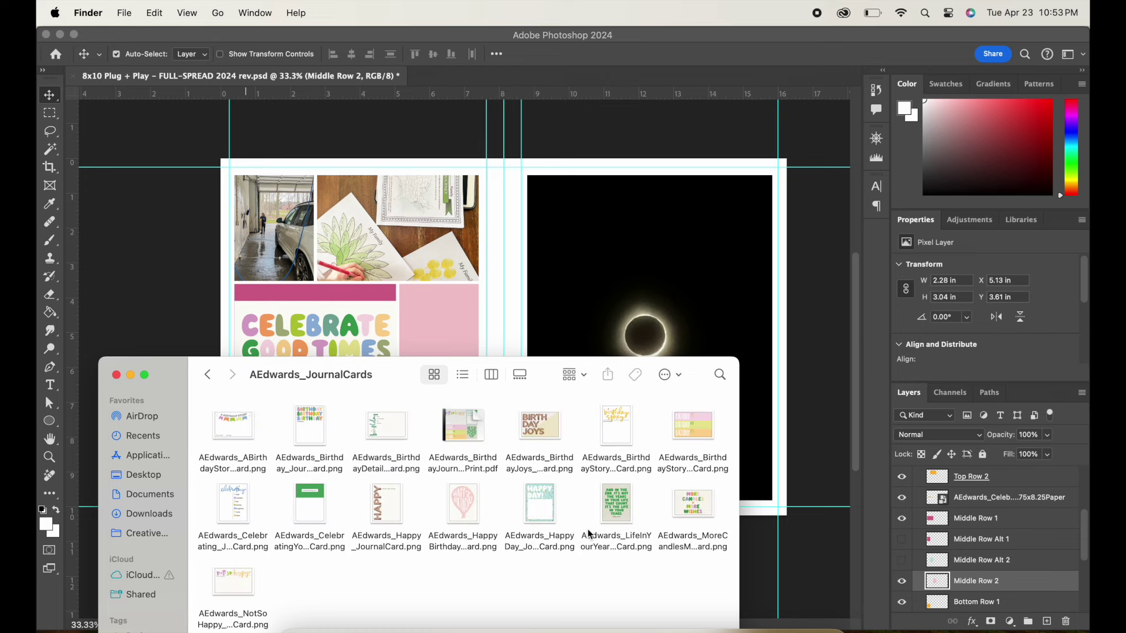
pyautogui.doubleClick(233, 505)
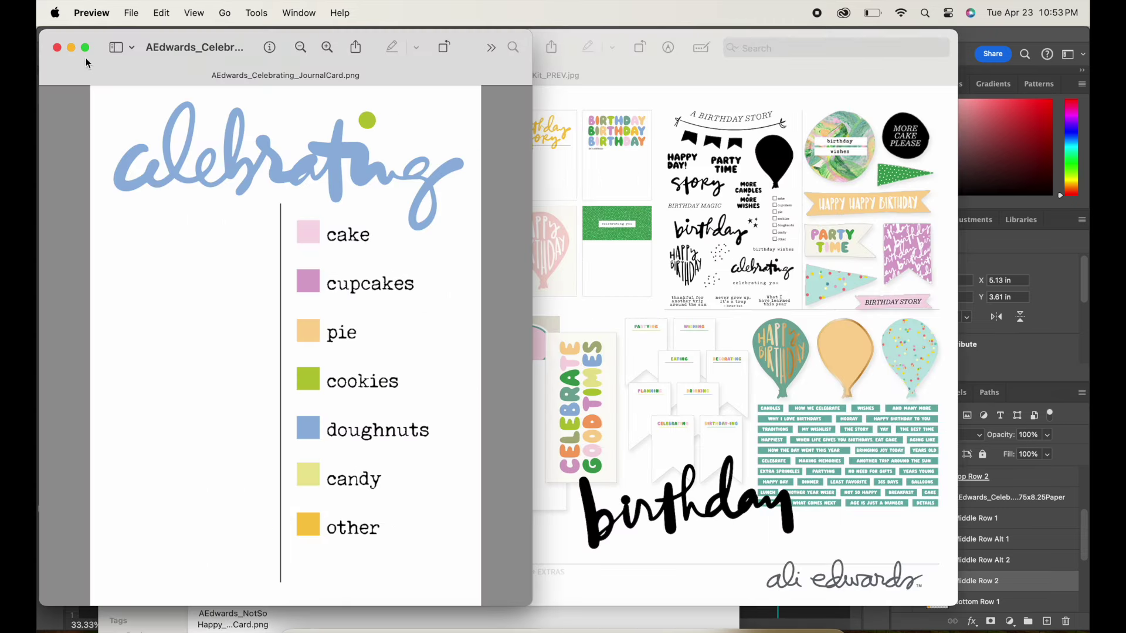
pyautogui.click(57, 47)
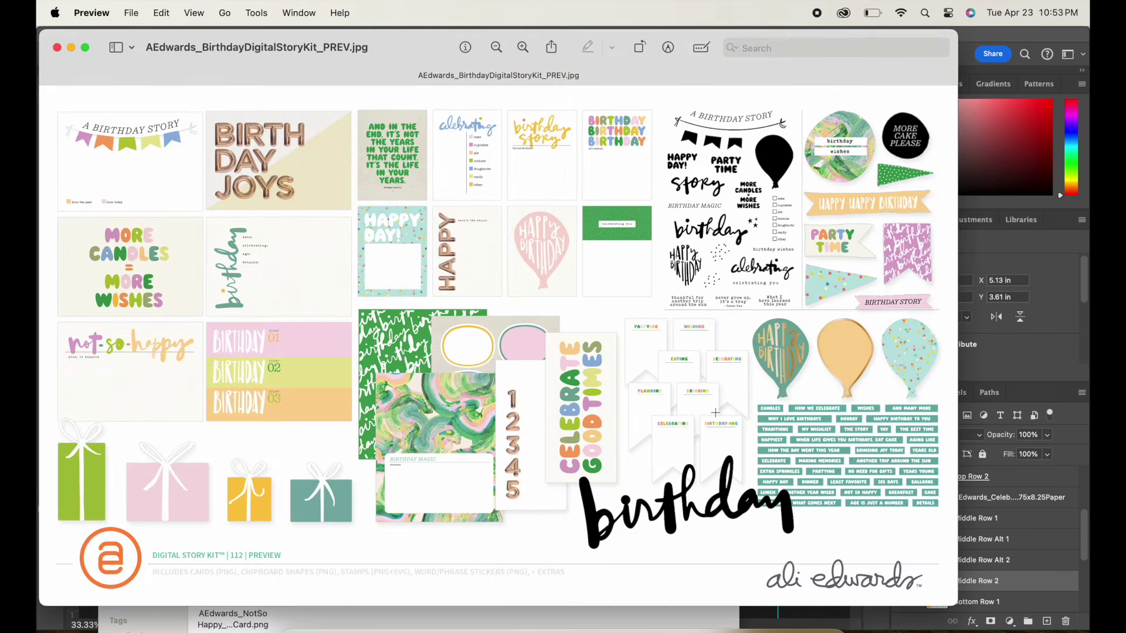
# Browse to the pennant flag story cards inside the kit's embellishments folder and close the kit preview image
pyautogui.click(399, 620)
pyautogui.click(205, 375)
pyautogui.doubleClick(394, 433)
pyautogui.doubleClick(392, 433)
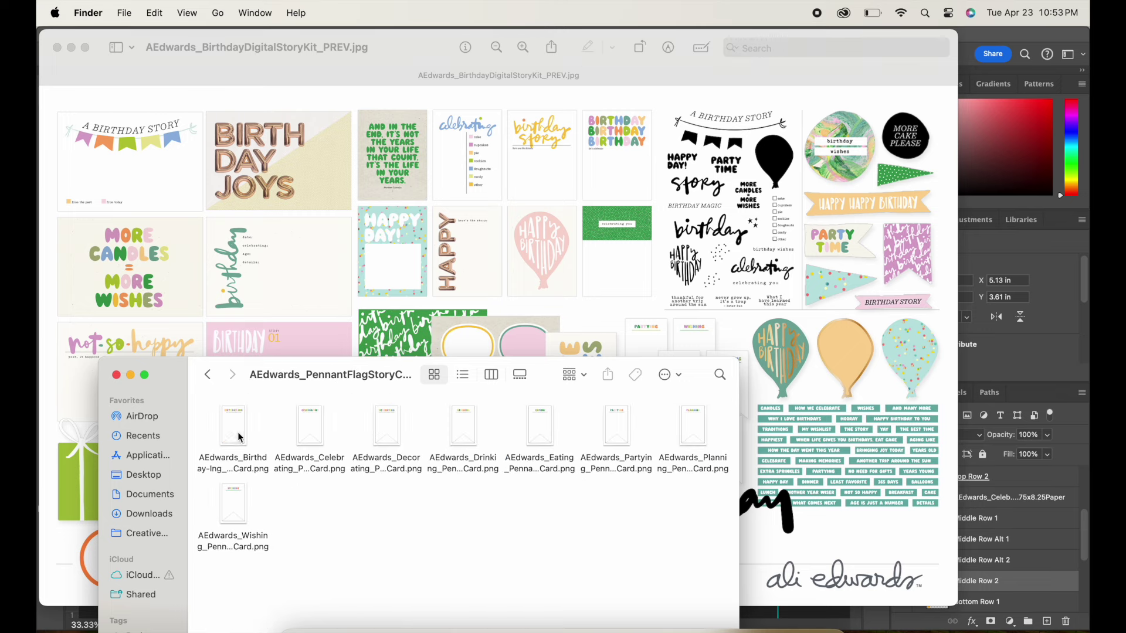
pyautogui.click(693, 426)
pyautogui.click(57, 48)
# Place the Planning pennant flag story card, centred across the Middle Row 2 frame
pyautogui.click(445, 319)
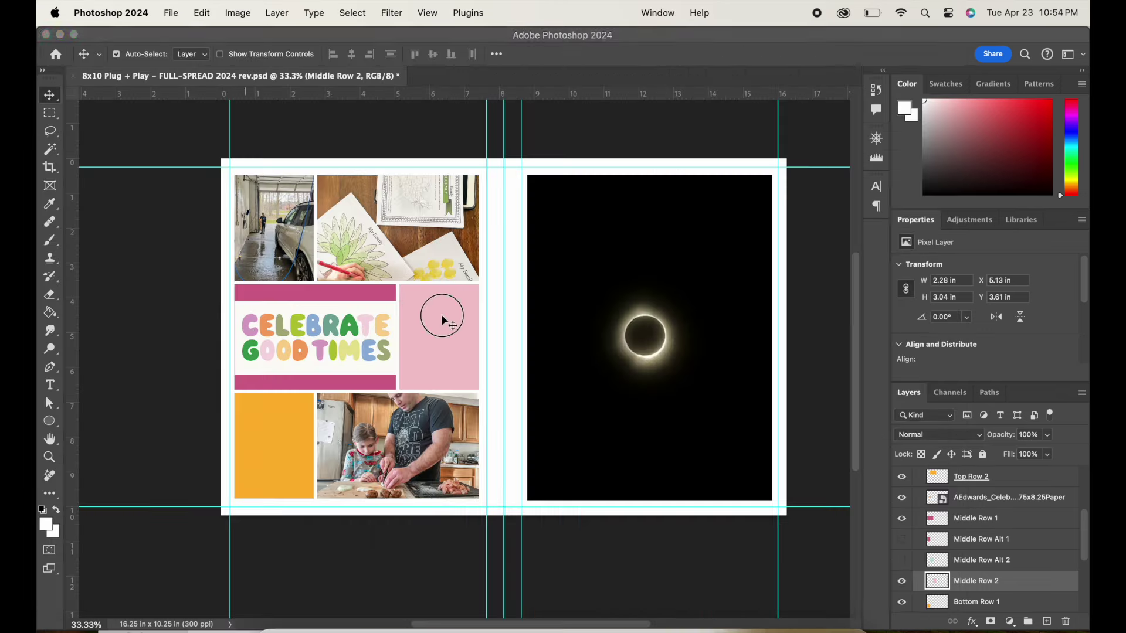
pyautogui.click(398, 620)
pyautogui.moveTo(696, 425); pyautogui.dragTo(440, 332)
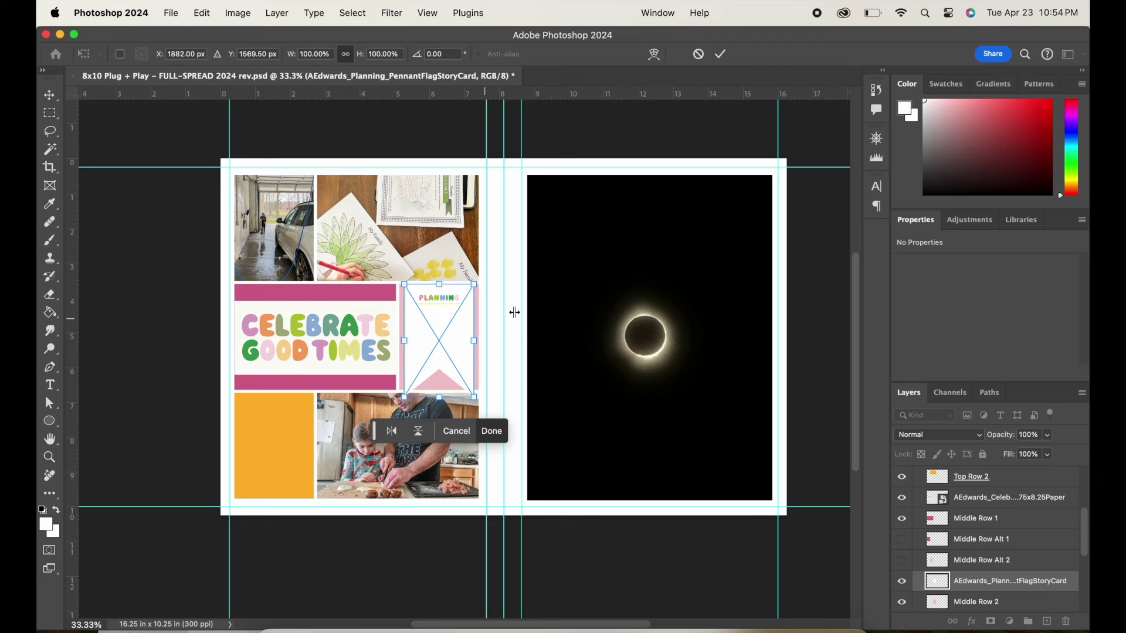
pyautogui.click(721, 55)
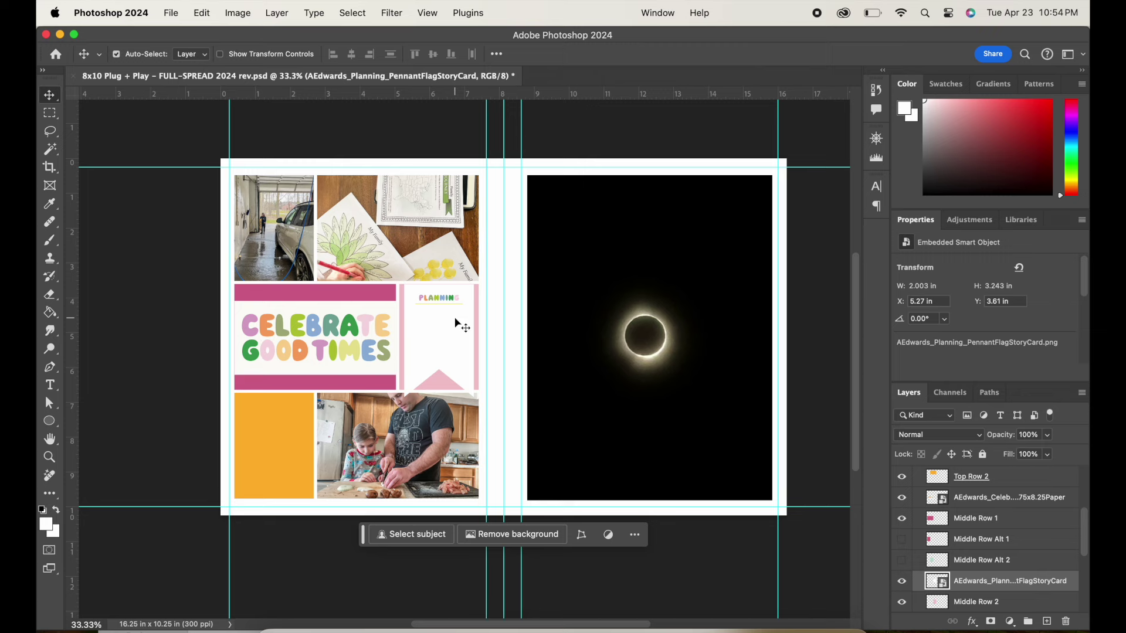
# Place the Celebrating pennant flag story card over the Bottom Row 1 frame, aligned with the frame's upper edge
pyautogui.click(278, 479)
pyautogui.click(276, 626)
pyautogui.click(632, 410)
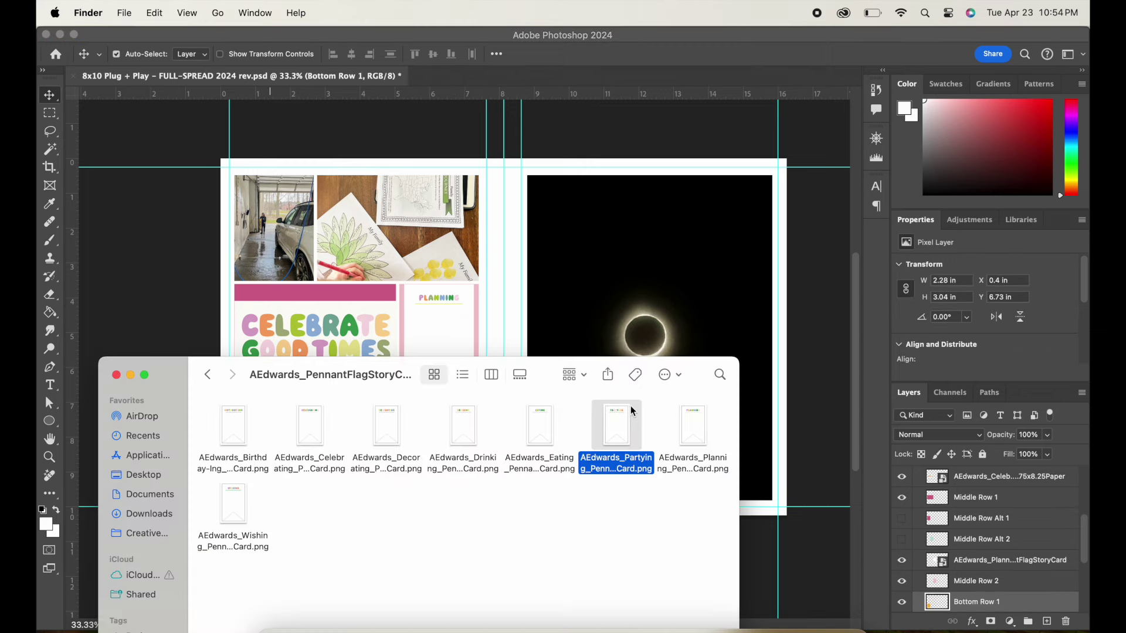
pyautogui.click(317, 407)
pyautogui.moveTo(393, 369); pyautogui.dragTo(741, 304)
pyautogui.click(306, 440)
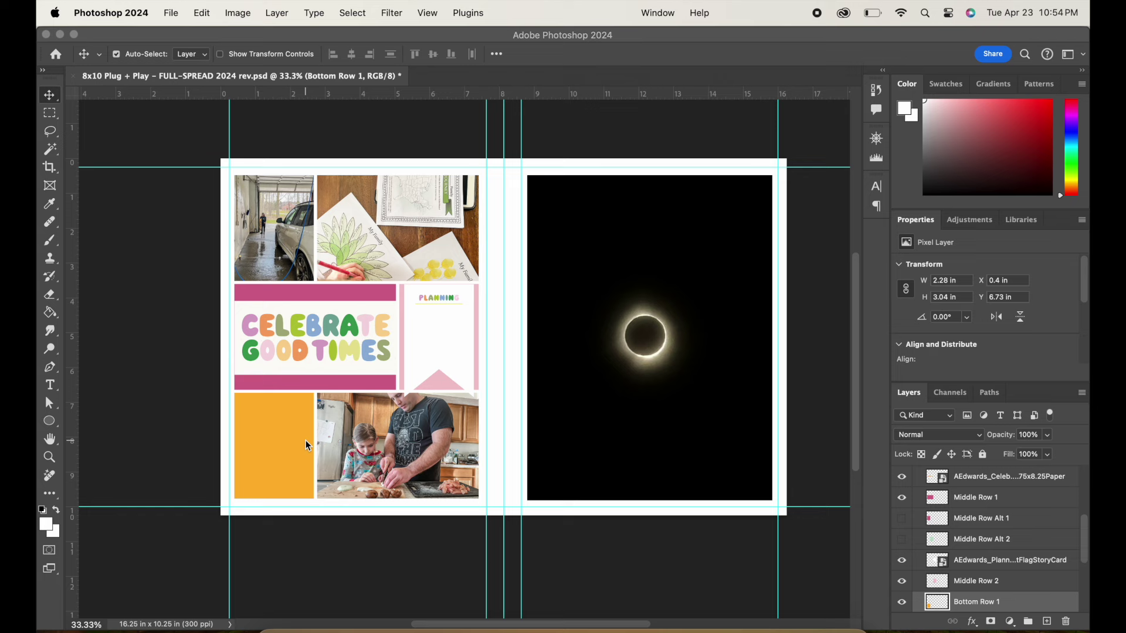
pyautogui.moveTo(487, 370); pyautogui.dragTo(258, 481)
pyautogui.click(720, 54)
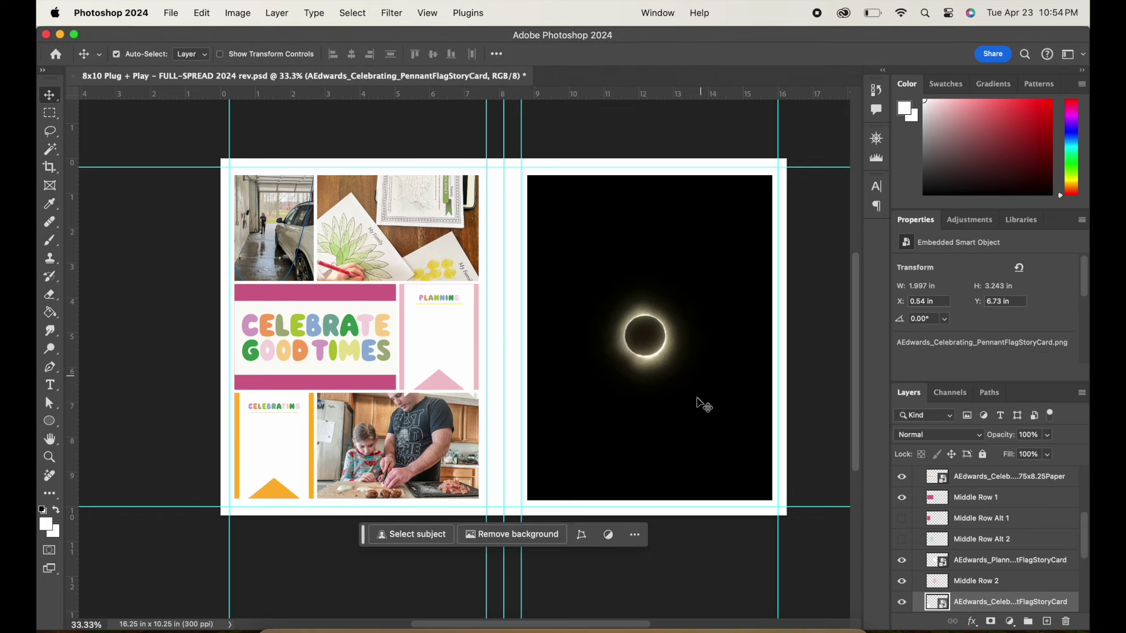
# Place the "thankful for another trip around the sun" digital stamp from the kit's PNG stamps folder over the upper part of the eclipse page
pyautogui.click(278, 626)
pyautogui.click(557, 309)
pyautogui.click(557, 309)
pyautogui.doubleClick(1045, 354)
pyautogui.doubleClick(671, 365)
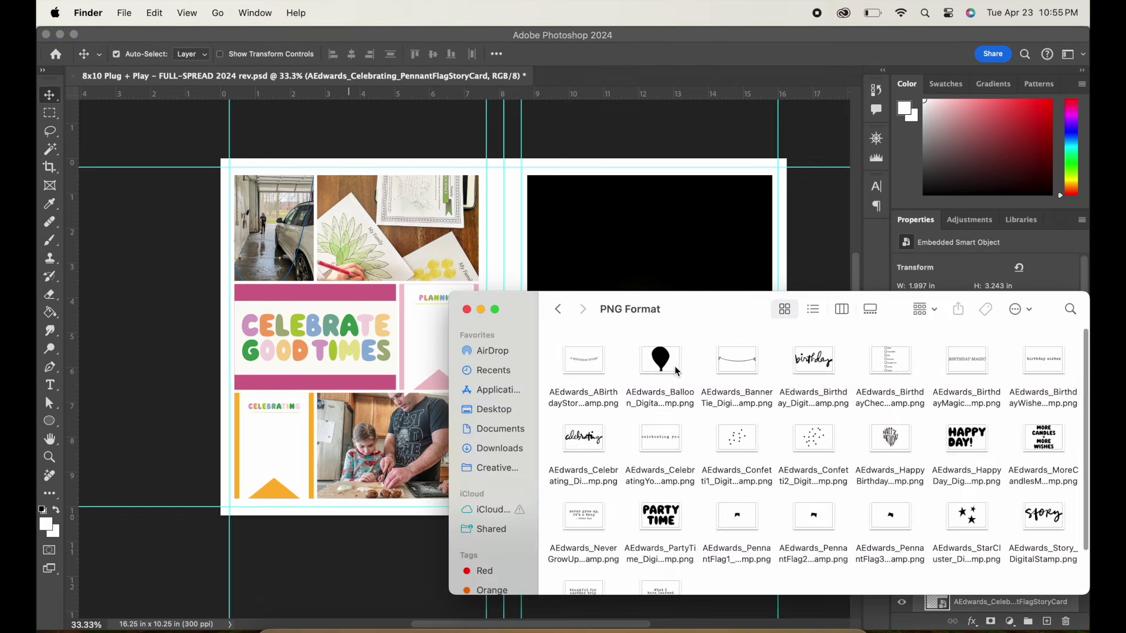
pyautogui.scroll(-2, 610, 551)
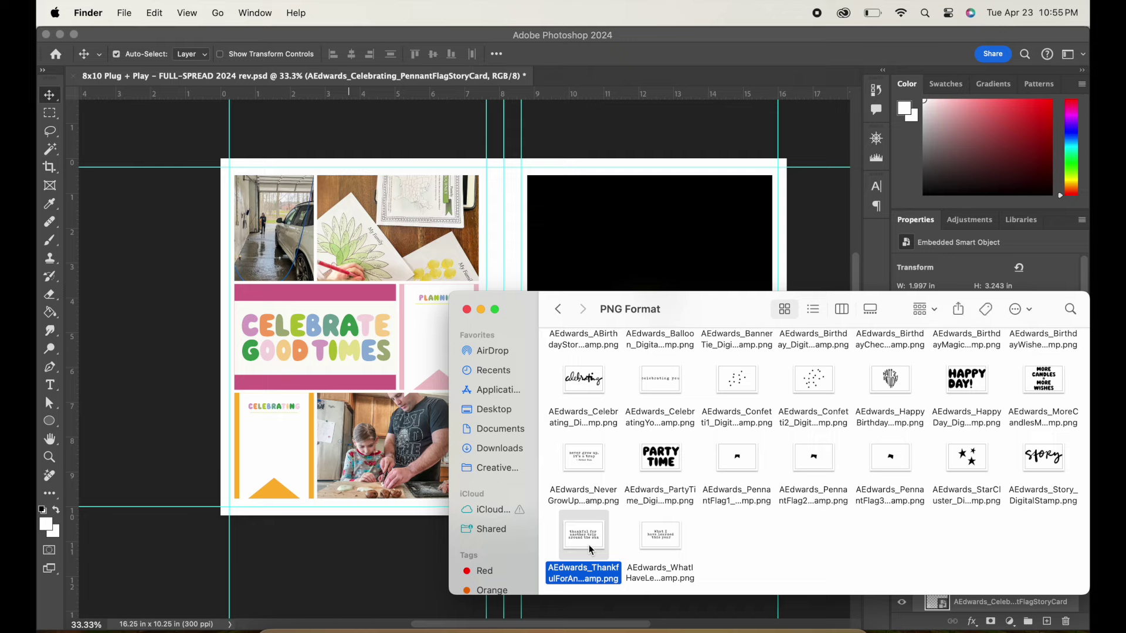
pyautogui.moveTo(588, 544); pyautogui.dragTo(422, 352)
pyautogui.moveTo(522, 334); pyautogui.dragTo(665, 240)
pyautogui.click(725, 53)
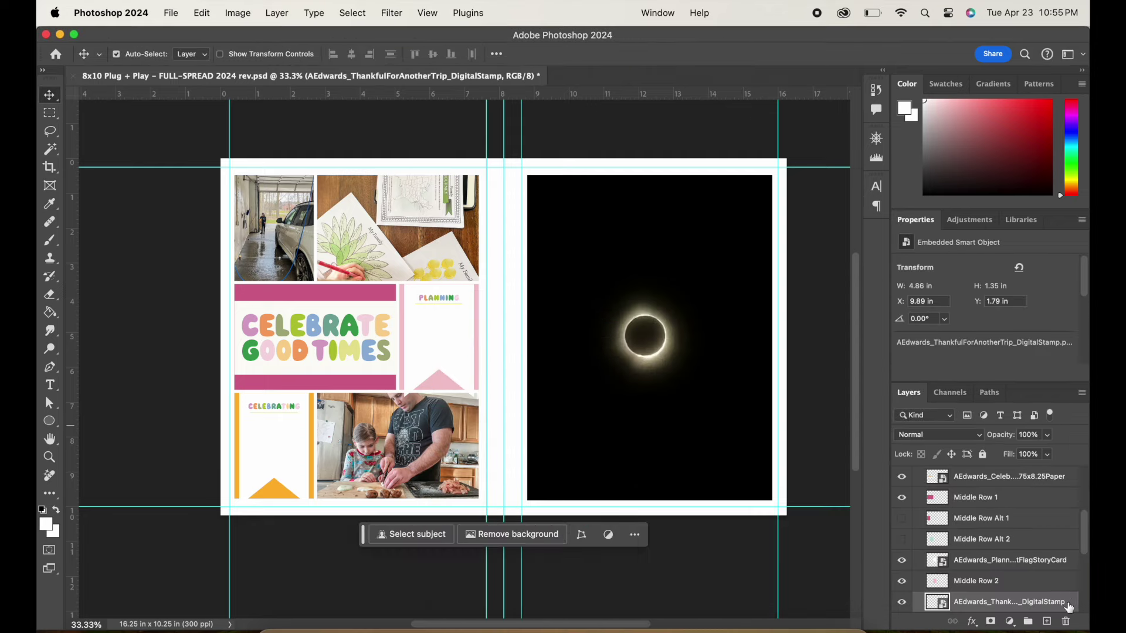
# Move the thankful stamp's layer to the top of the layer stack and give it a white colour overlay
pyautogui.moveTo(1068, 605); pyautogui.dragTo(1033, 478)
pyautogui.doubleClick(1060, 480)
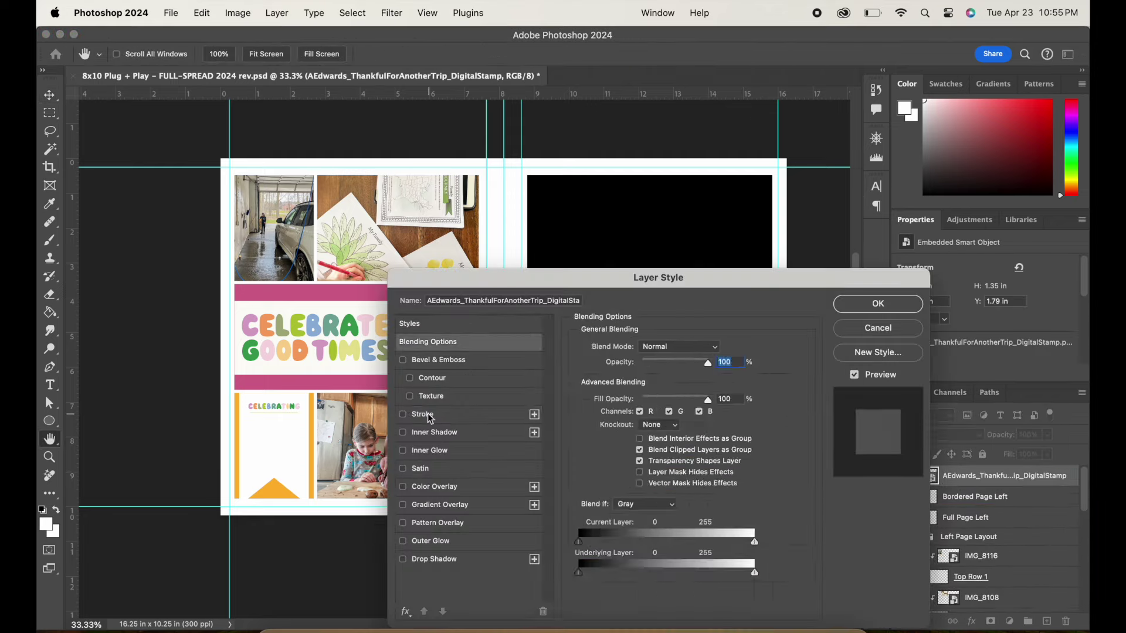
pyautogui.click(430, 417)
pyautogui.click(428, 486)
pyautogui.click(710, 348)
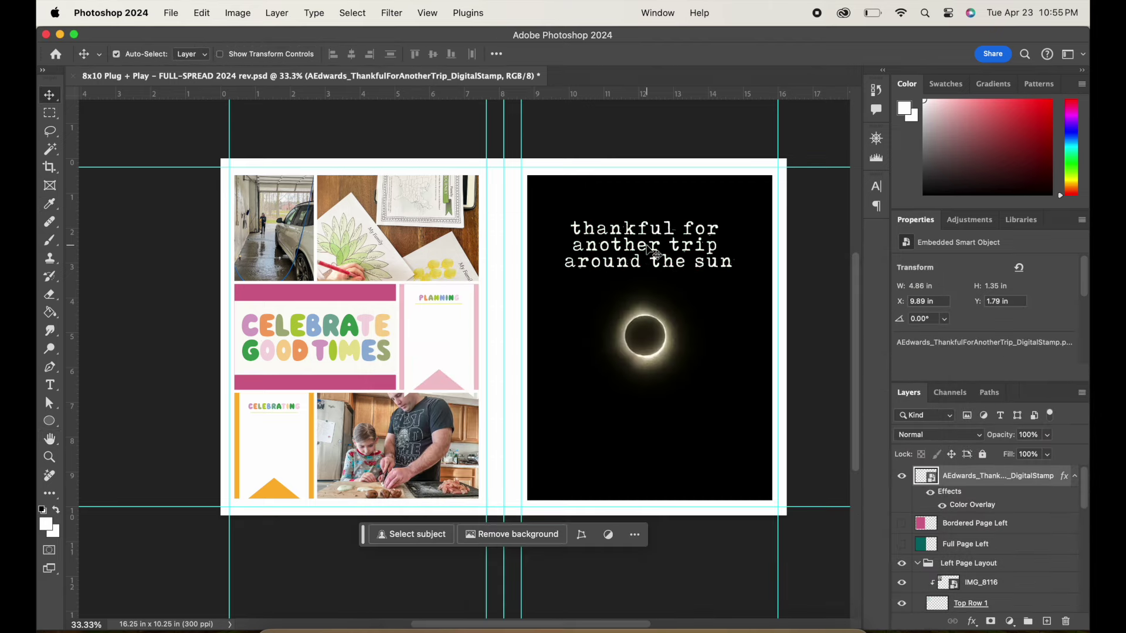
# Nudge the thankful stamp upward to leave more space above the eclipse
pyautogui.click(700, 230)
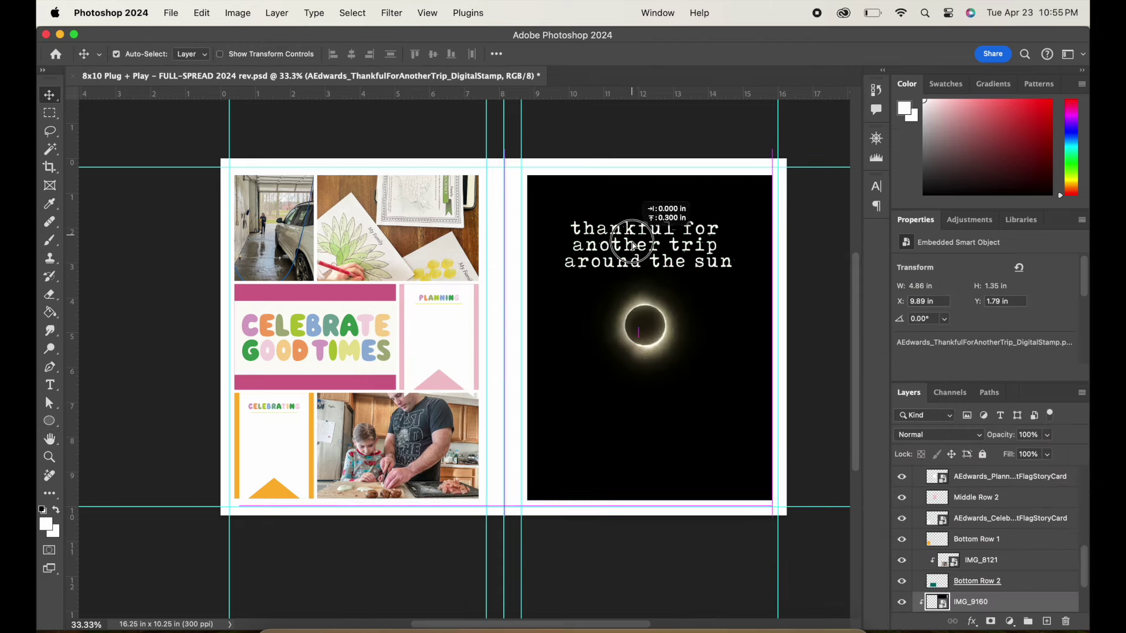
pyautogui.click(701, 230)
pyautogui.hotkey('shift', 'Up')
pyautogui.hotkey('shift', 'Up')
pyautogui.hotkey('shift', 'Up')
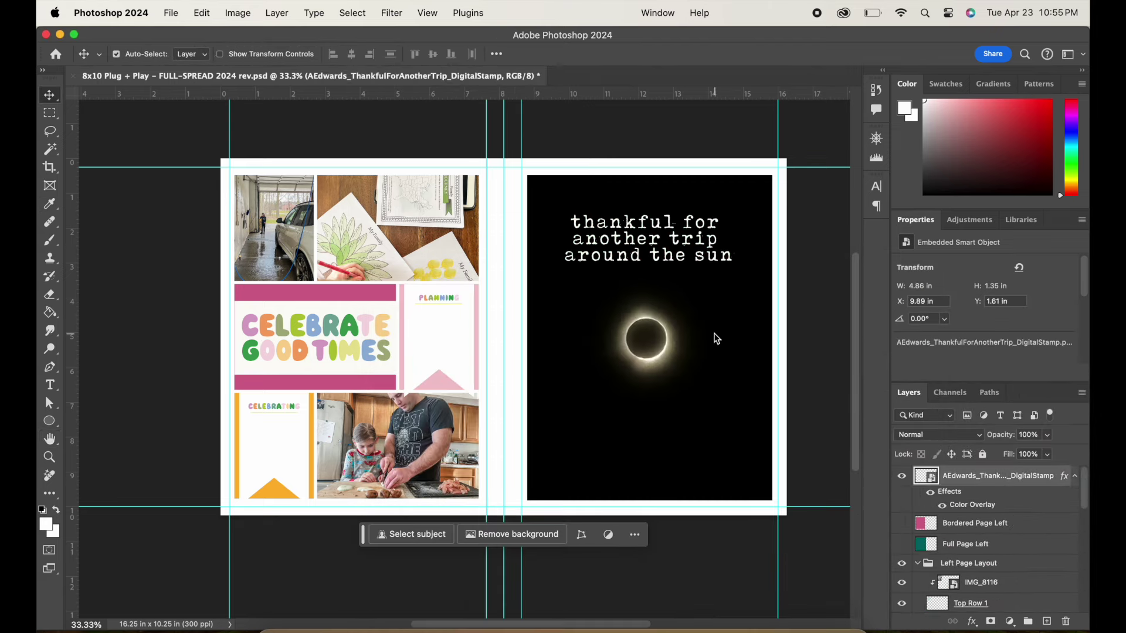
pyautogui.hotkey('shift', 'Up')
pyautogui.hotkey('shift', 'Up')
pyautogui.hotkey('shift', 'Up')
pyautogui.hotkey('shift', 'Up')
pyautogui.hotkey('shift', 'Up')
# Scale the eclipse photo up to about 8.8 × 11.73 in and reposition it within the right page frame
pyautogui.click(679, 338)
pyautogui.click(201, 13)
pyautogui.moveTo(272, 337)
pyautogui.click(410, 356)
pyautogui.moveTo(501, 525); pyautogui.dragTo(458, 574)
pyautogui.moveTo(610, 405); pyautogui.dragTo(629, 401)
pyautogui.click(720, 54)
# Examine the enlarged eclipse photo and its frame edges close up, then view the whole spread
pyautogui.press('super+plus')
pyautogui.press('super+plus')
pyautogui.press('super+plus')
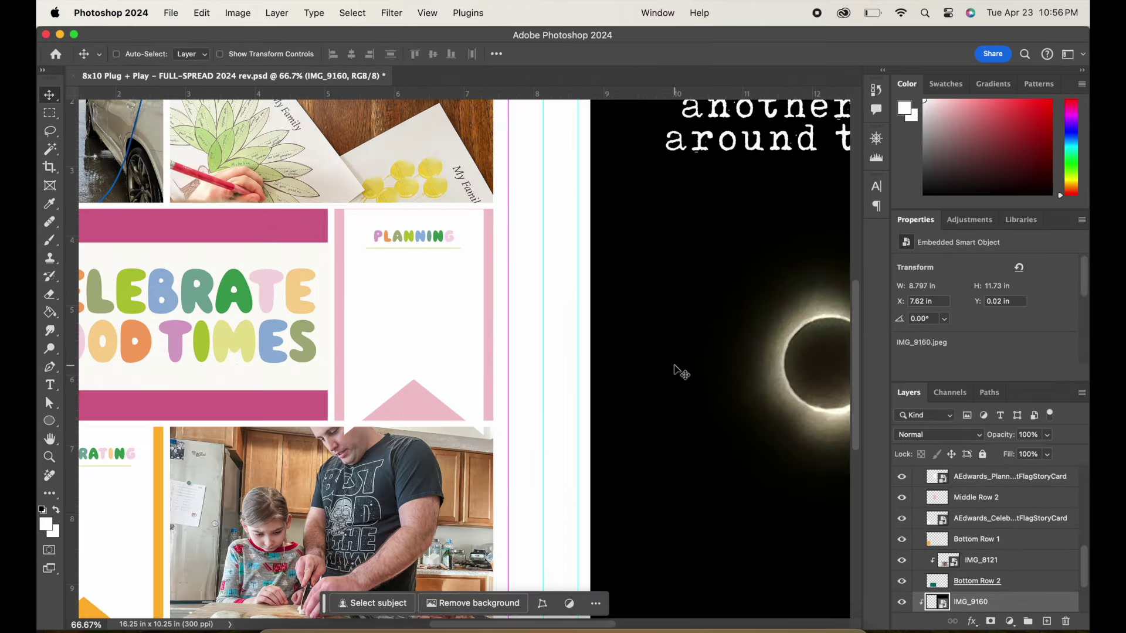
pyautogui.hscroll(9, 725, 390)
pyautogui.press('super+minus')
pyautogui.press('super+minus')
pyautogui.press('super+minus')
pyautogui.hscroll(-5, 645, 411)
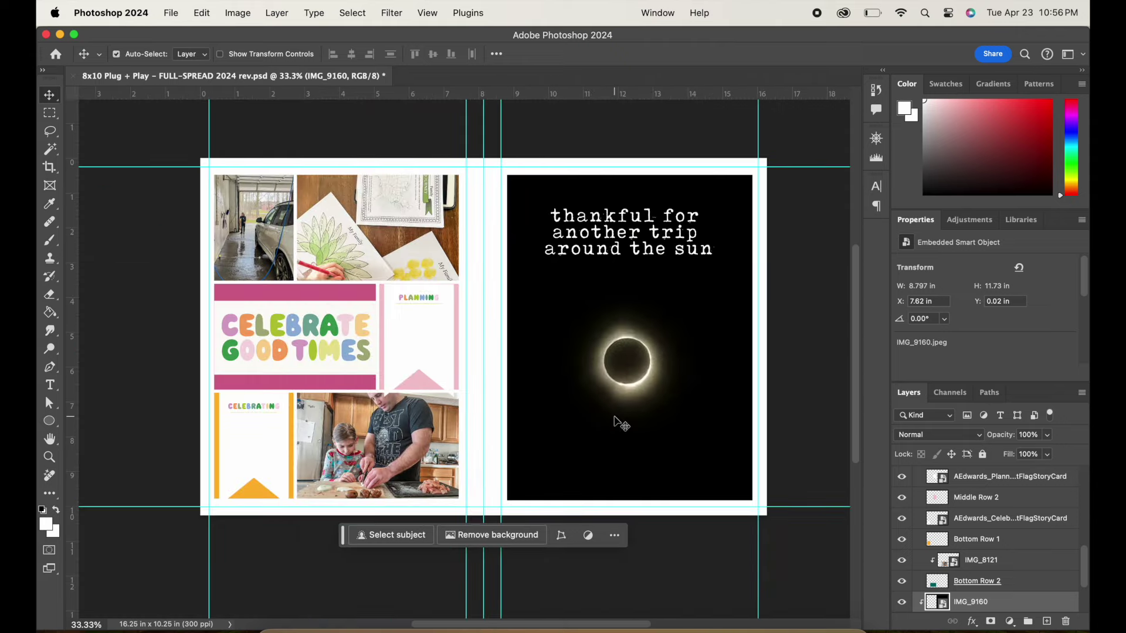
pyautogui.hscroll(-1, 621, 423)
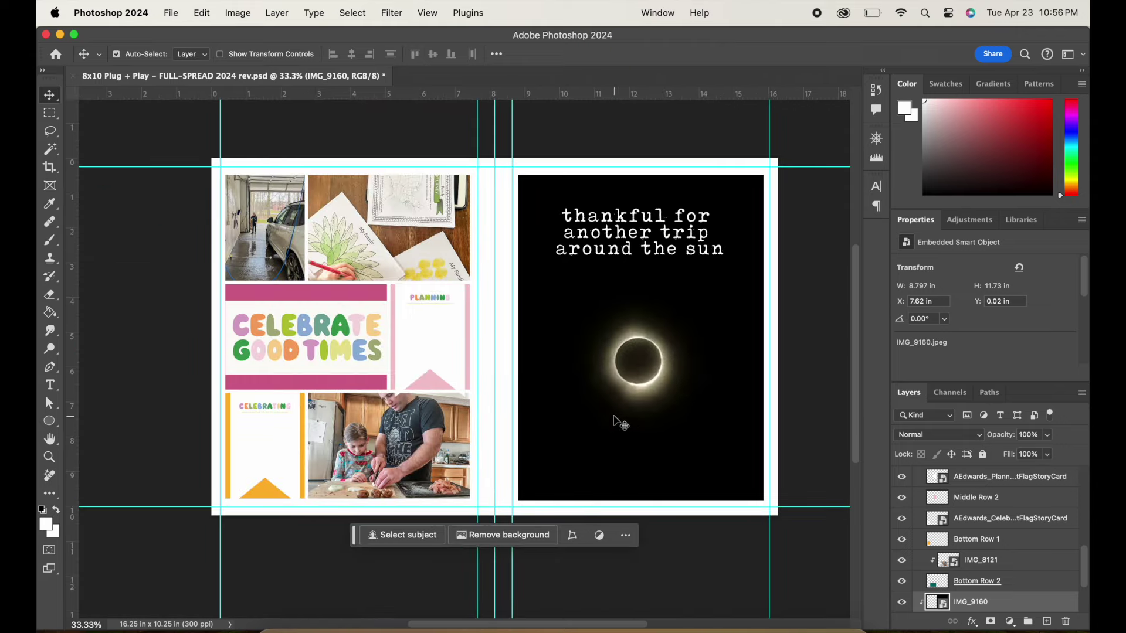
# Enlarge the Planning pennant card to about 2.53 × 4.09 in so it covers Middle Row 2, and clip it to that frame
pyautogui.click(437, 326)
pyautogui.click(201, 13)
pyautogui.moveTo(224, 338)
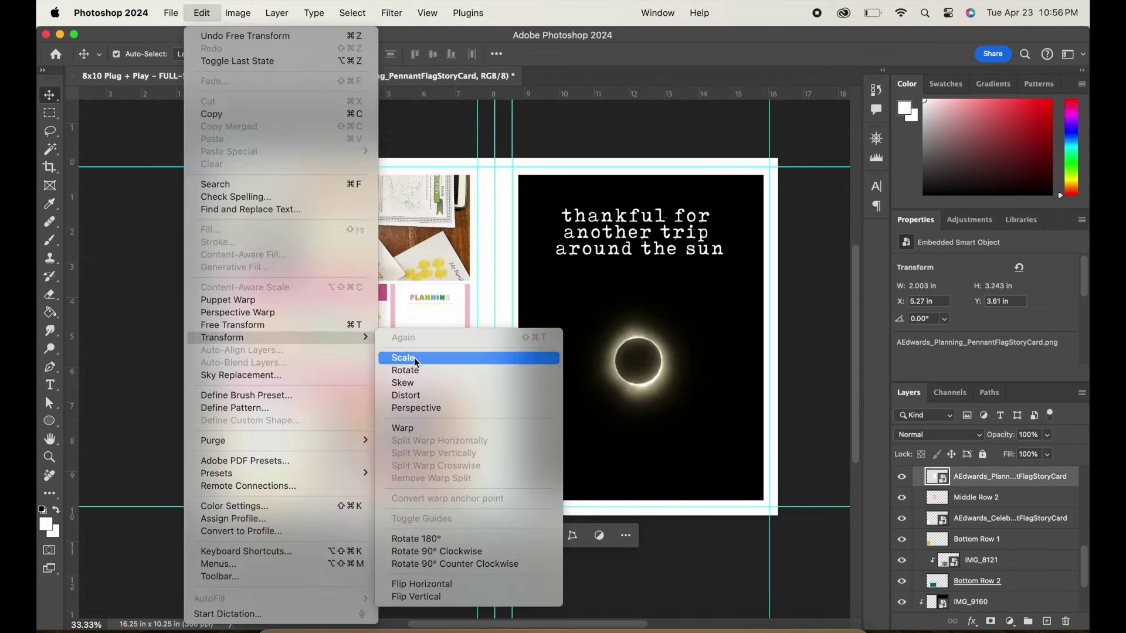
pyautogui.click(414, 358)
pyautogui.moveTo(465, 397); pyautogui.dragTo(484, 411)
pyautogui.moveTo(395, 411); pyautogui.dragTo(381, 426)
pyautogui.click(720, 54)
pyautogui.rightClick(1052, 479)
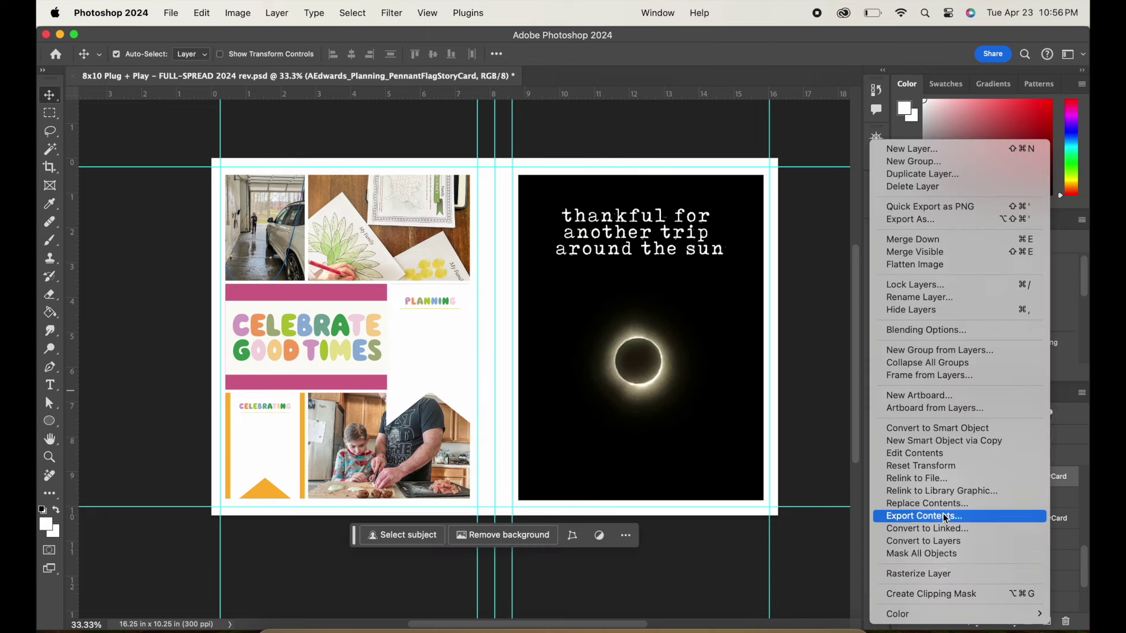
pyautogui.click(938, 593)
# Enlarge the Celebrating pennant card to about 2.54 × 4.12 in so it covers Bottom Row 1, and clip it to that frame
pyautogui.click(267, 439)
pyautogui.click(202, 13)
pyautogui.moveTo(234, 337)
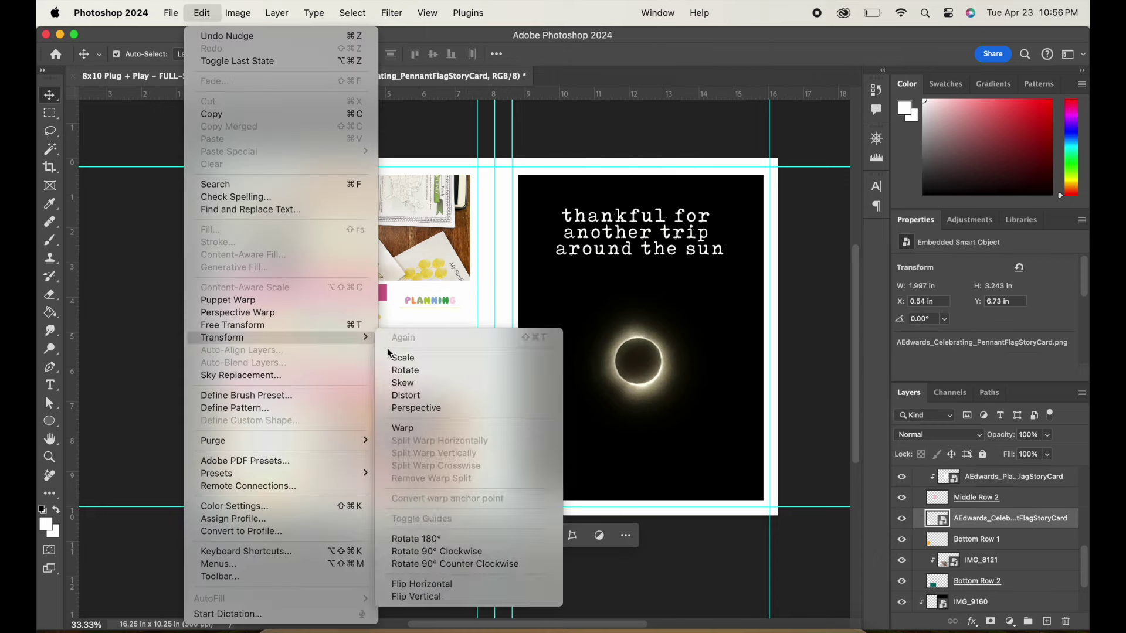
pyautogui.click(404, 359)
pyautogui.moveTo(300, 505); pyautogui.dragTo(314, 529)
pyautogui.moveTo(276, 450); pyautogui.dragTo(266, 450)
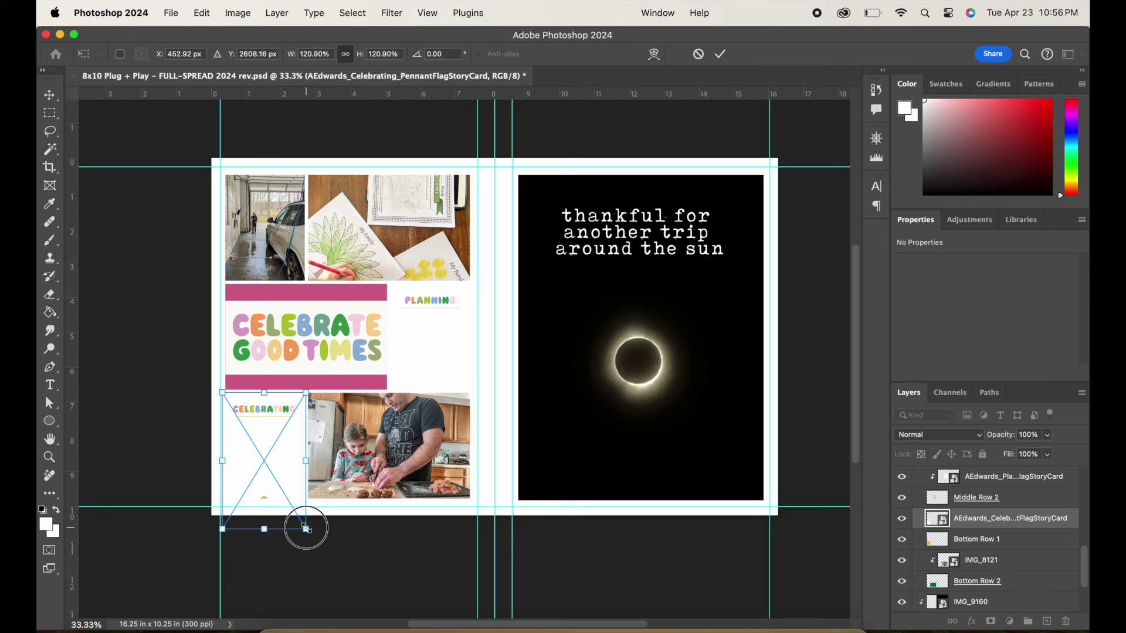
pyautogui.click(720, 54)
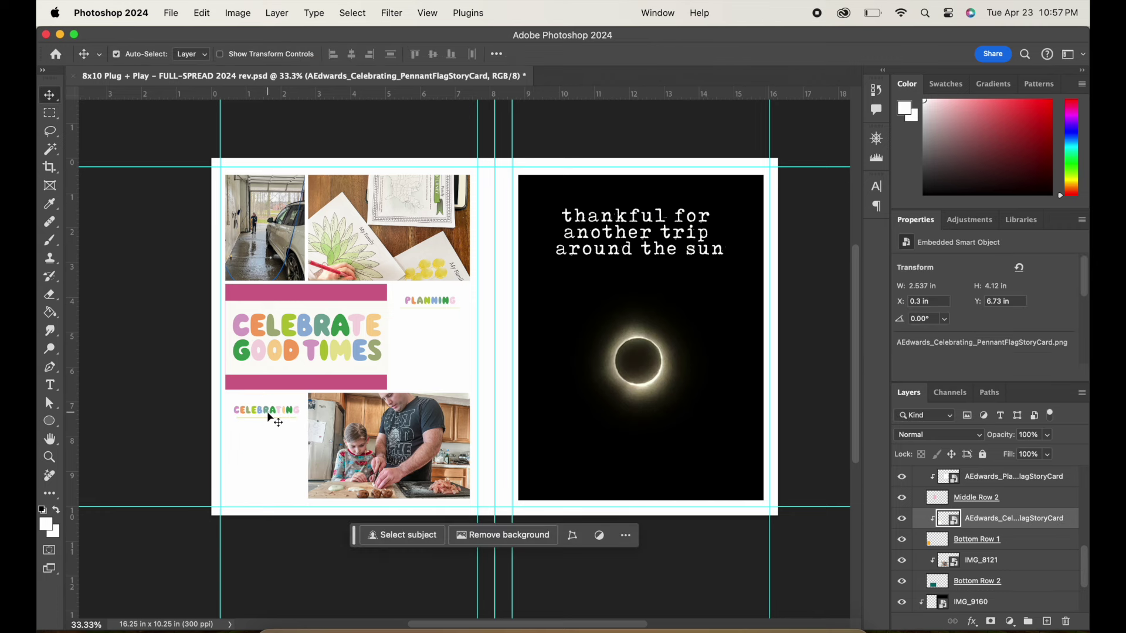
# Add a colour overlay to the Middle Row 1 frame in the off-white of the Celebrate Good Times paper
pyautogui.click(352, 326)
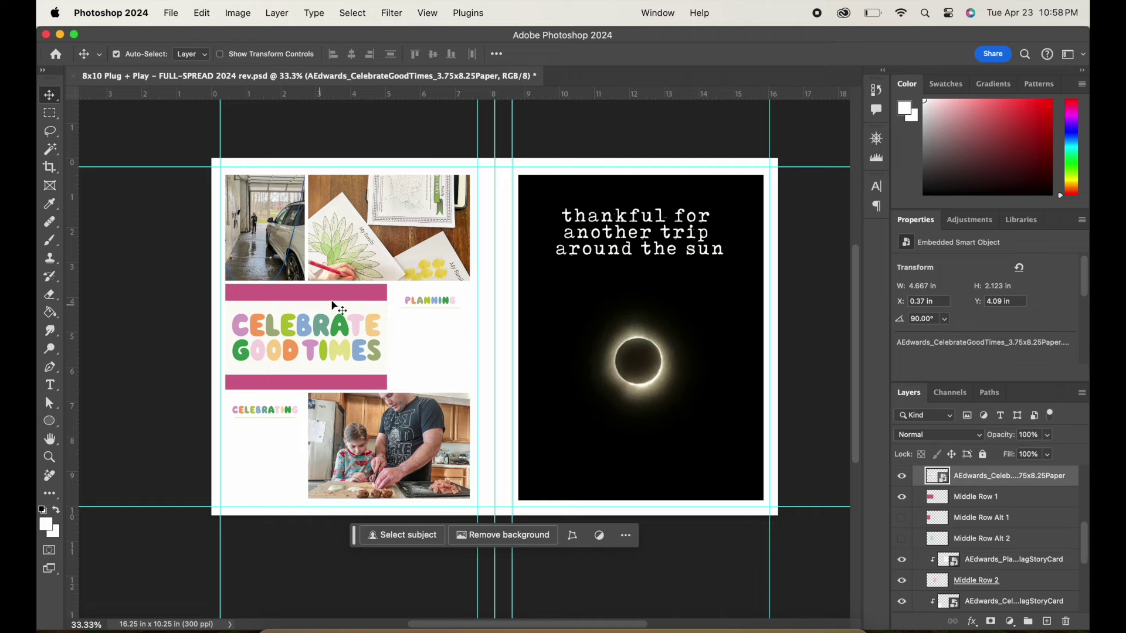
pyautogui.click(333, 306)
pyautogui.doubleClick(1055, 496)
pyautogui.click(451, 487)
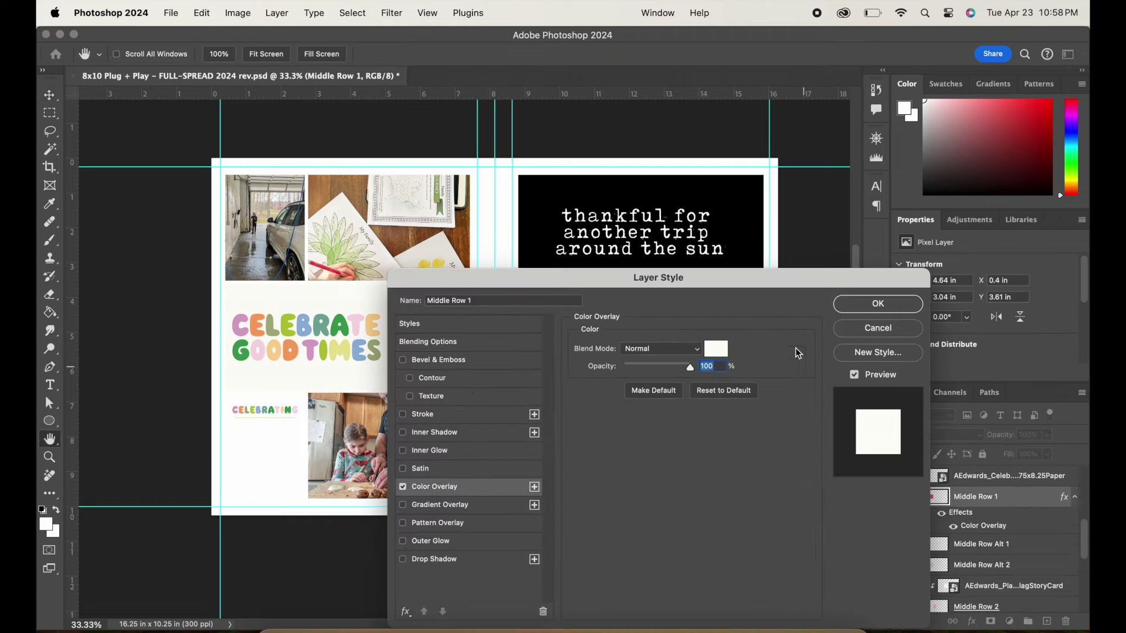
pyautogui.click(878, 303)
# Inspect the Celebrate Good Times paper and the Planning and Celebrating cards close up for colour match and alignment
pyautogui.press('super+equal')
pyautogui.press('super+equal')
pyautogui.press('super+equal')
pyautogui.hscroll(-9, 301, 338)
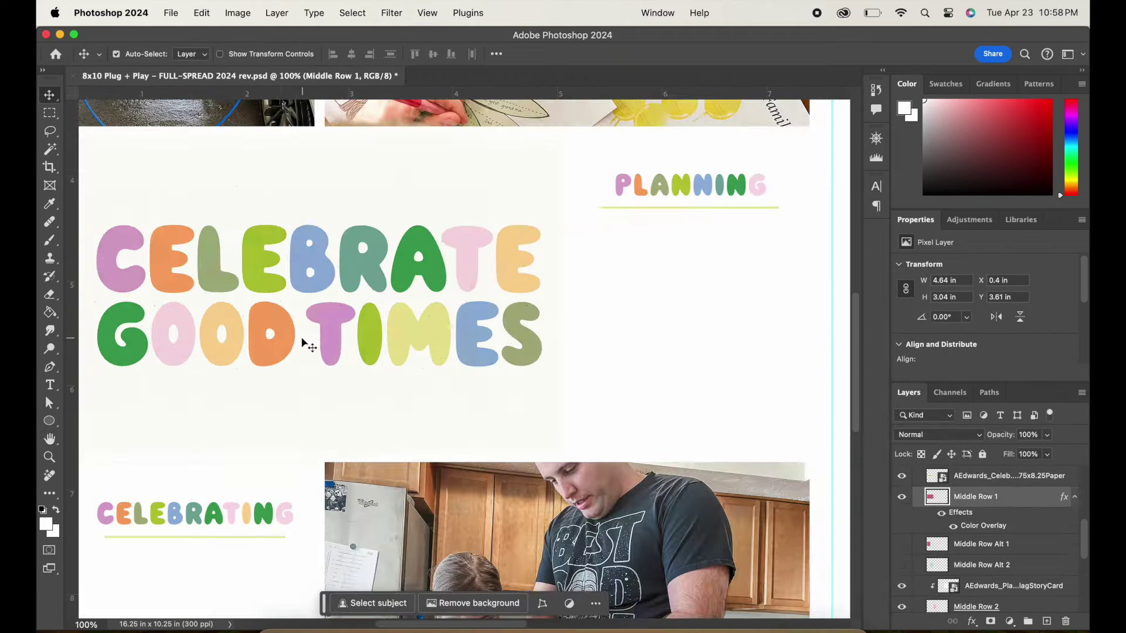
pyautogui.hscroll(5, 543, 325)
pyautogui.hscroll(-4, 543, 325)
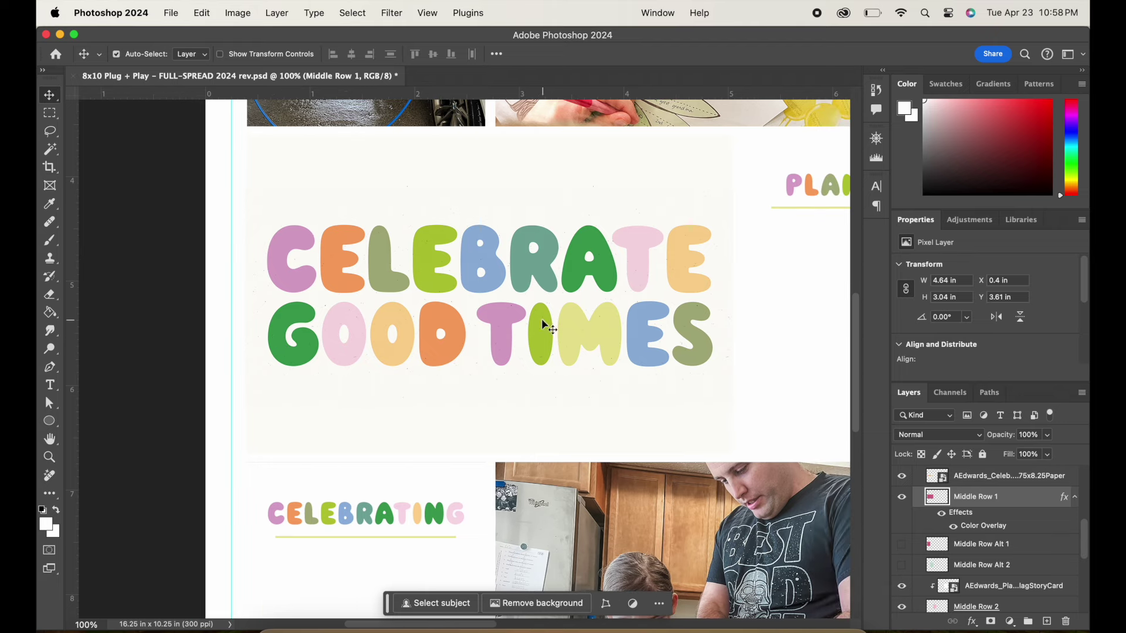
pyautogui.click(473, 255)
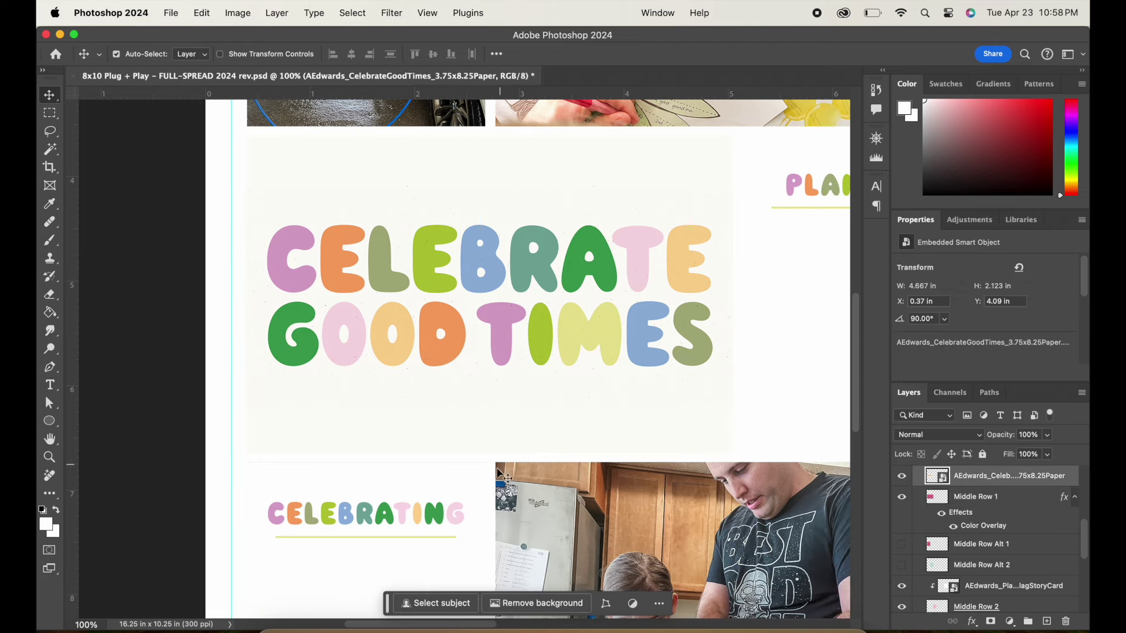
pyautogui.click(426, 516)
pyautogui.scroll(-6, 504, 502)
pyautogui.hscroll(8, 504, 502)
pyautogui.scroll(7, 504, 502)
pyautogui.hscroll(-3, 504, 502)
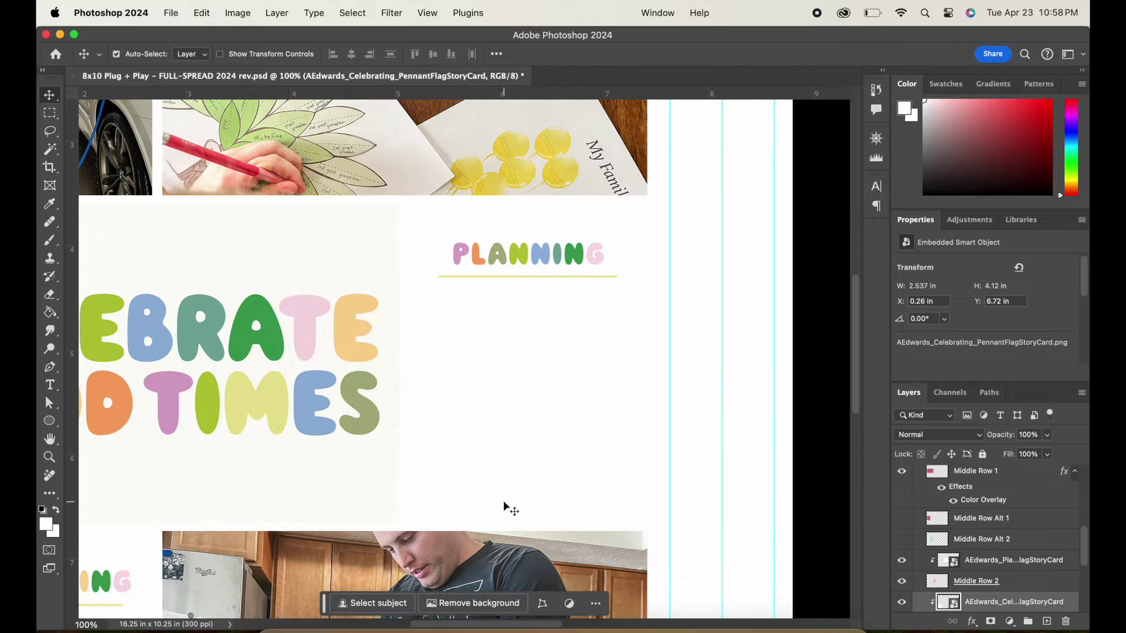
pyautogui.hscroll(-5, 557, 271)
pyautogui.scroll(3, 557, 272)
pyautogui.scroll(-2, 557, 272)
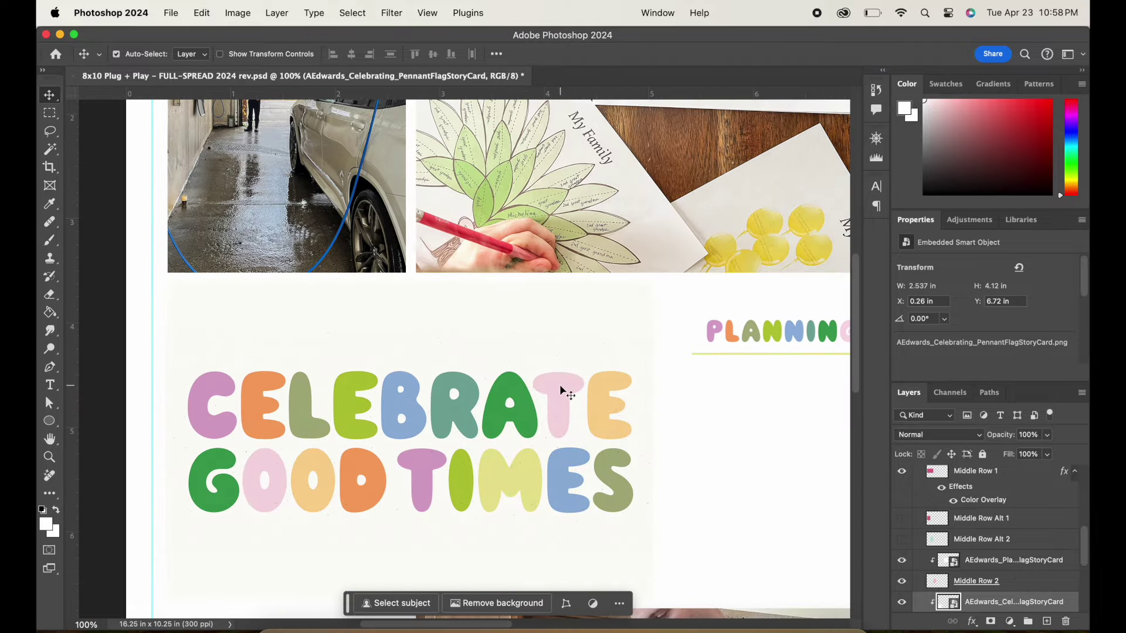
pyautogui.scroll(-5, 560, 388)
pyautogui.hscroll(-1, 446, 366)
pyautogui.scroll(3, 557, 304)
pyautogui.hscroll(1, 557, 305)
# Move the Celebrate Good Times paper up within Middle Row 1 to a Y position of 3.79 in
pyautogui.moveTo(610, 259); pyautogui.dragTo(610, 228)
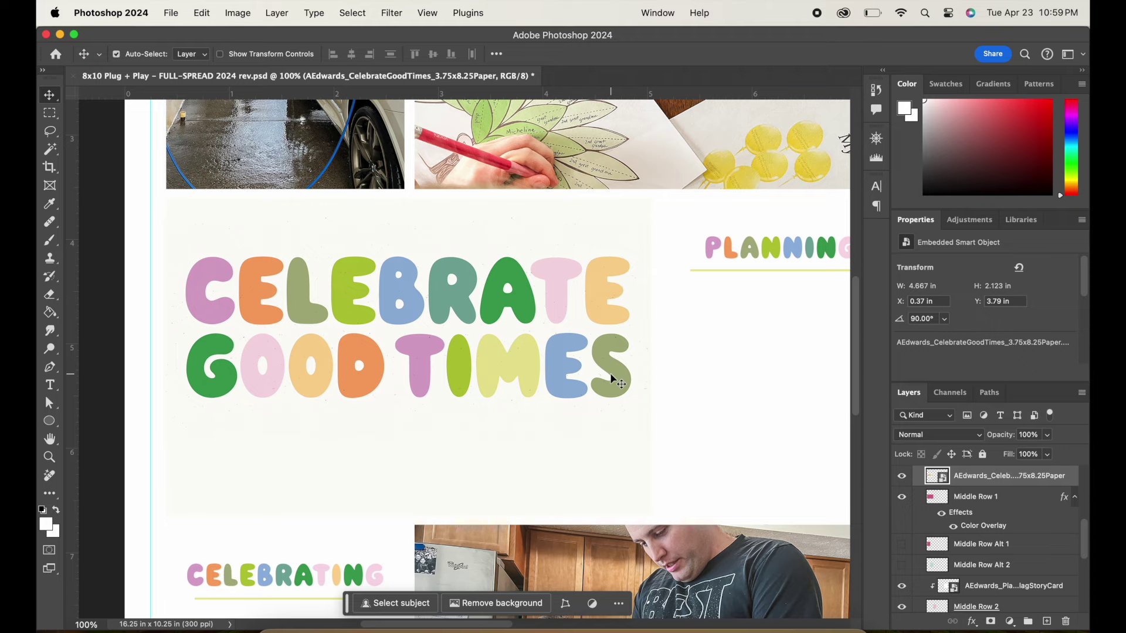
pyautogui.scroll(-10, 668, 434)
pyautogui.hscroll(-1, 668, 434)
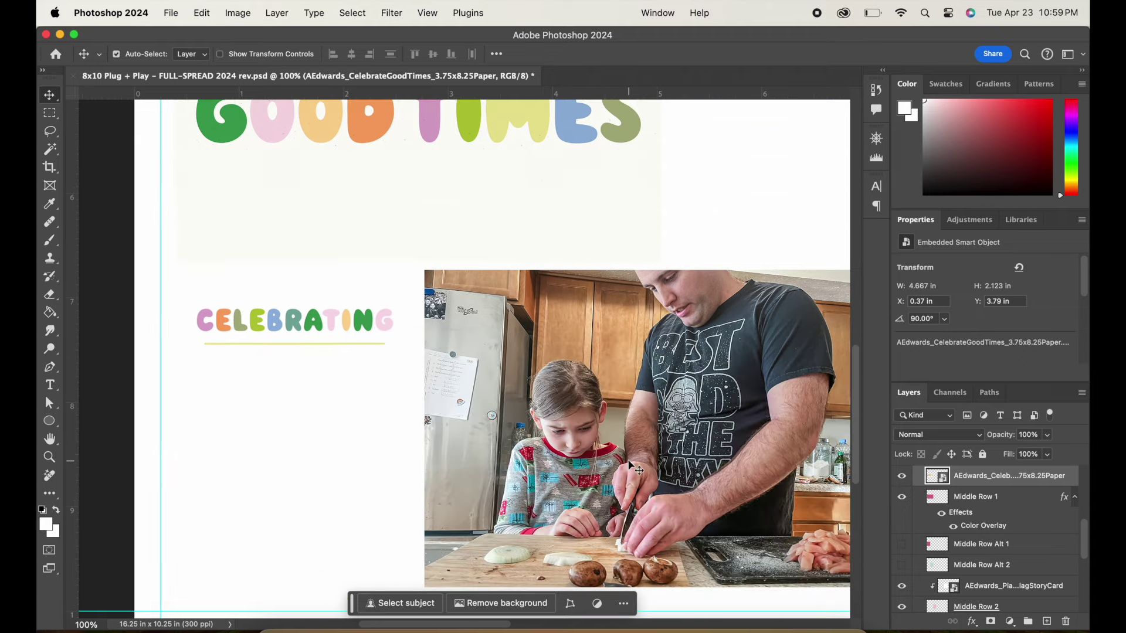
pyautogui.scroll(-6, 629, 462)
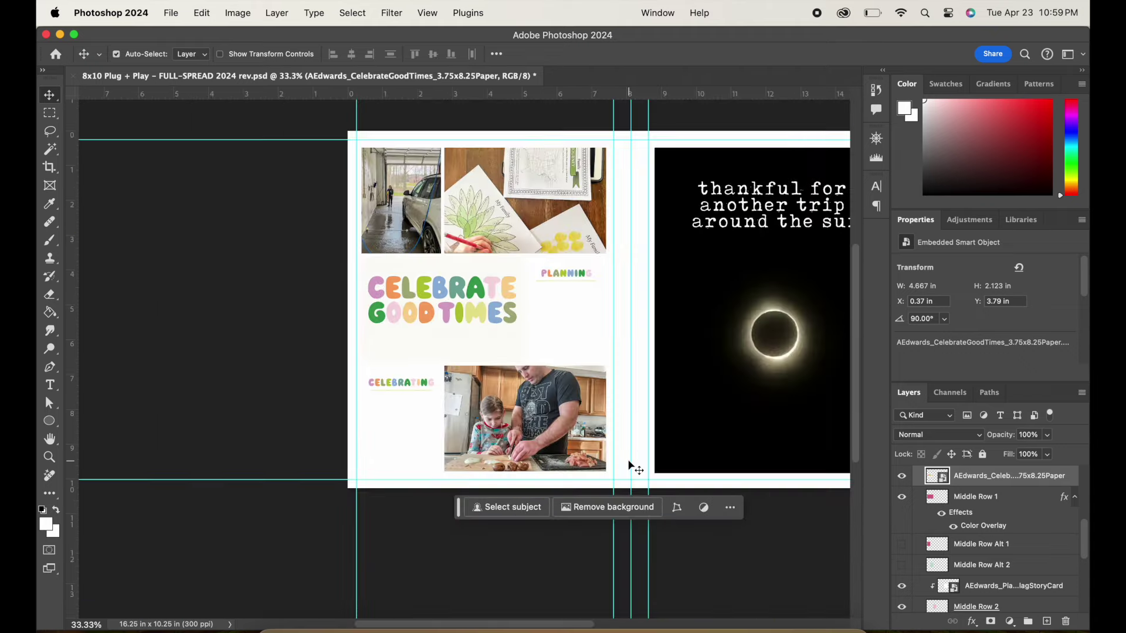
# Release the Celebrating card from its clipping mask and add a stroke in the mauve sampled from the first C of the Celebrate title
pyautogui.click(414, 409)
pyautogui.scroll(-3, 1053, 608)
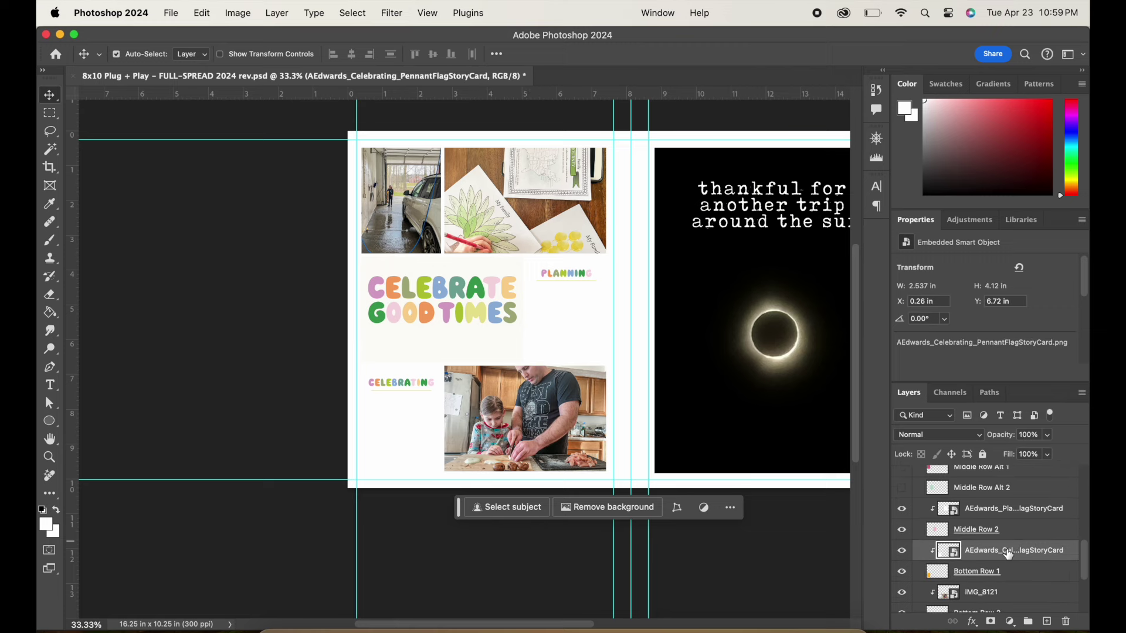
pyautogui.doubleClick(1070, 549)
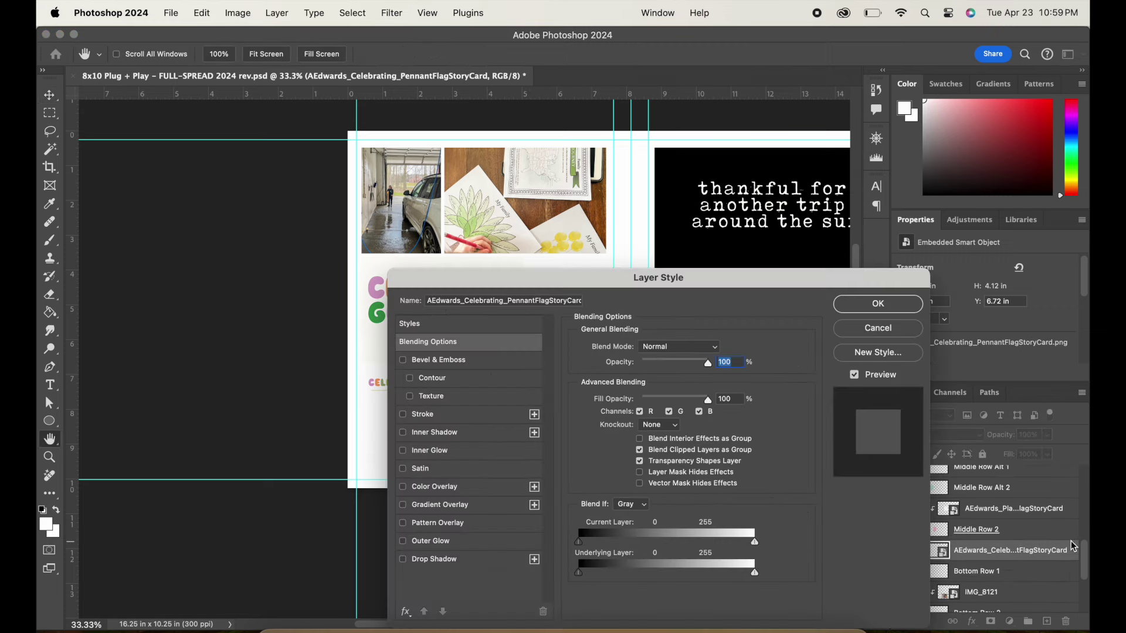
pyautogui.click(463, 421)
pyautogui.click(609, 449)
pyautogui.click(375, 287)
pyautogui.click(1037, 339)
pyautogui.click(877, 303)
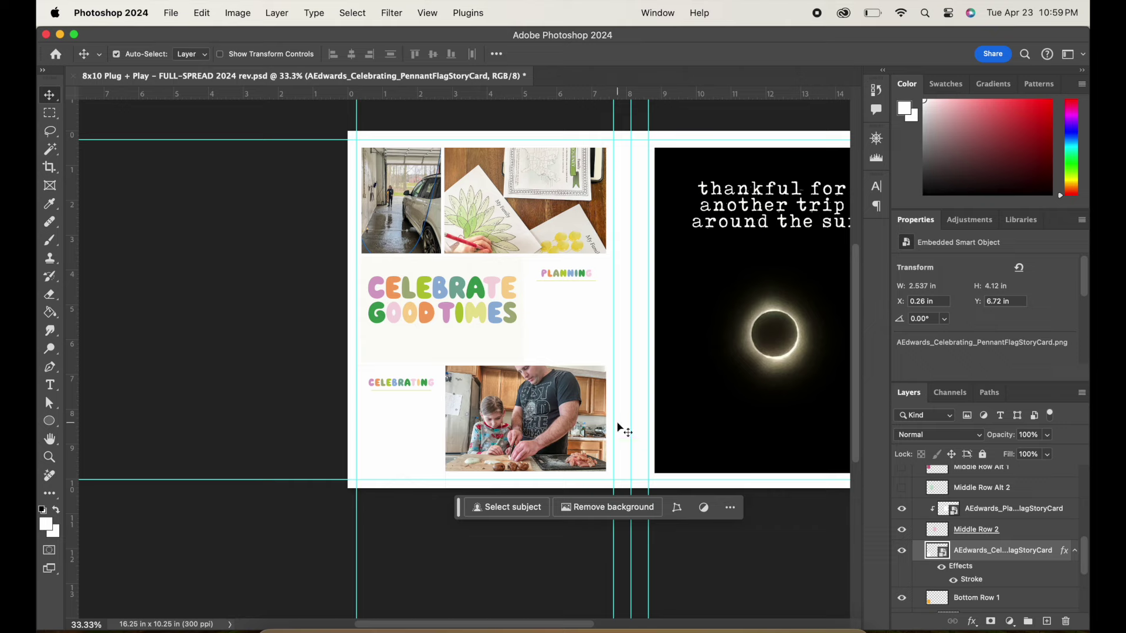
# Scale the Celebrating card down to about 1.96 × 3.18 in and centre it over the Bottom Row 1 frame
pyautogui.press('super+plus')
pyautogui.press('super+plus')
pyautogui.press('super+plus')
pyautogui.hscroll(-5, 369, 406)
pyautogui.scroll(-2, 369, 407)
pyautogui.moveTo(555, 327)
pyautogui.mouseDown()
pyautogui.moveTo(528, 325)
pyautogui.moveTo(556, 327)
pyautogui.mouseUp()
pyautogui.click(206, 12)
pyautogui.moveTo(231, 336)
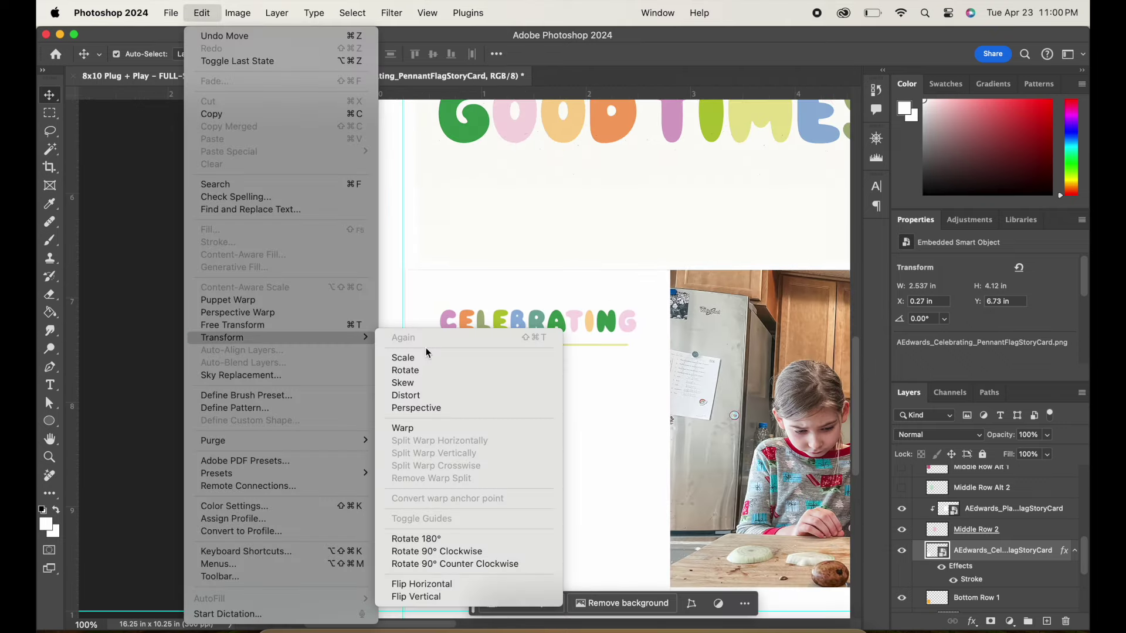
pyautogui.click(426, 357)
pyautogui.moveTo(668, 269); pyautogui.dragTo(638, 311)
pyautogui.moveTo(599, 380); pyautogui.dragTo(610, 340)
pyautogui.scroll(-5, 610, 340)
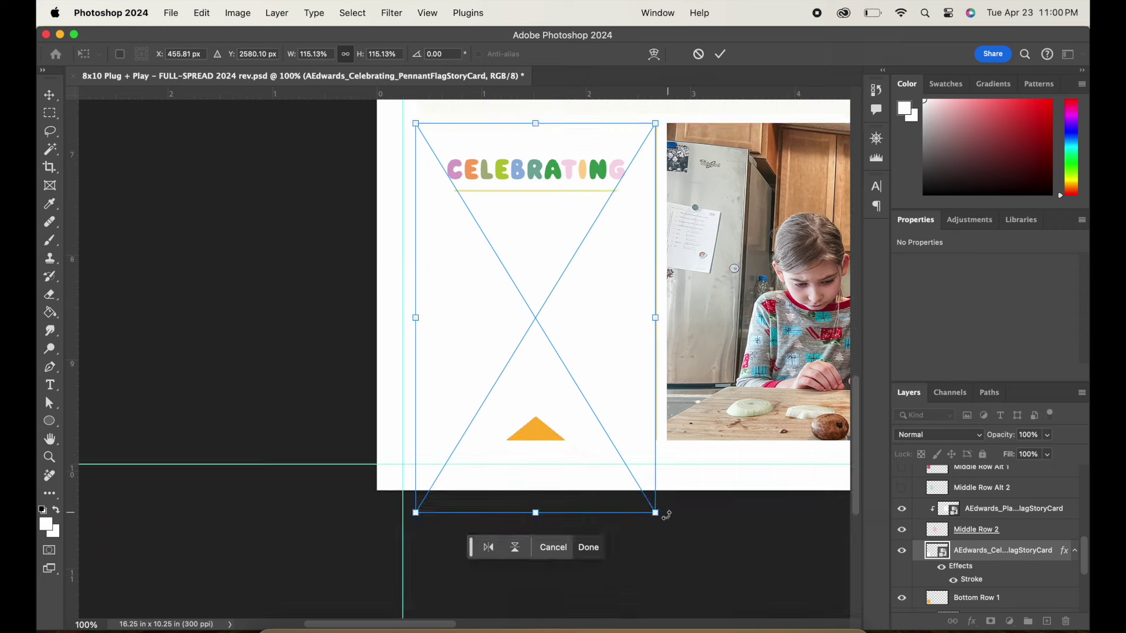
pyautogui.moveTo(657, 513); pyautogui.dragTo(613, 466)
pyautogui.moveTo(574, 360); pyautogui.dragTo(594, 361)
pyautogui.click(719, 53)
# Review the Celebrating card's stroke settings and hide the orange Bottom Row 1 frame behind it
pyautogui.doubleClick(1050, 550)
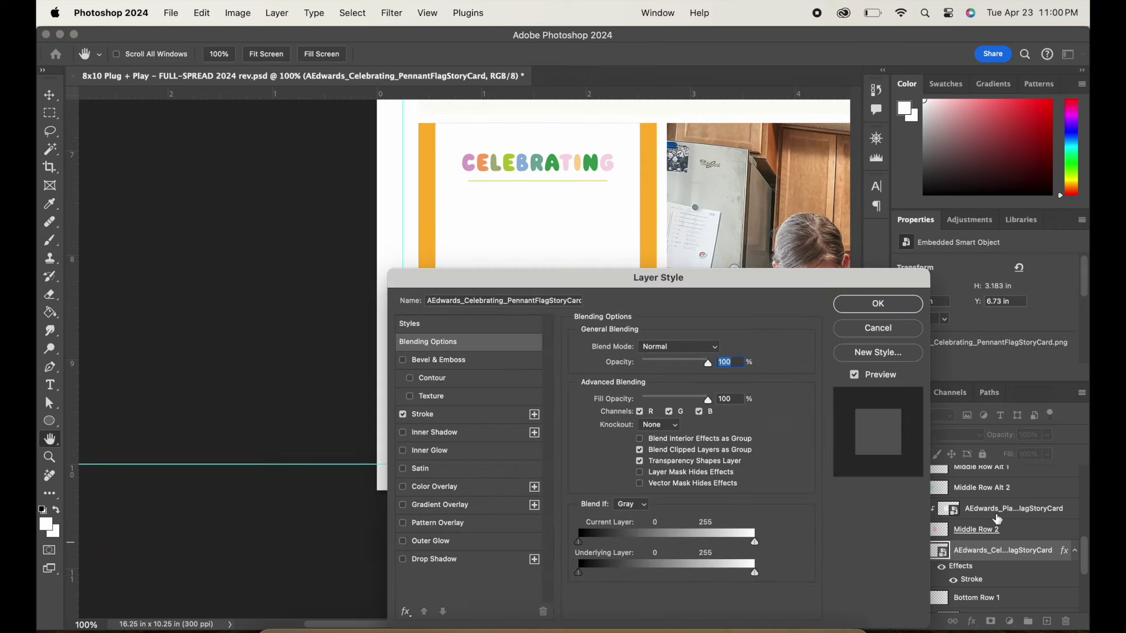
pyautogui.click(457, 413)
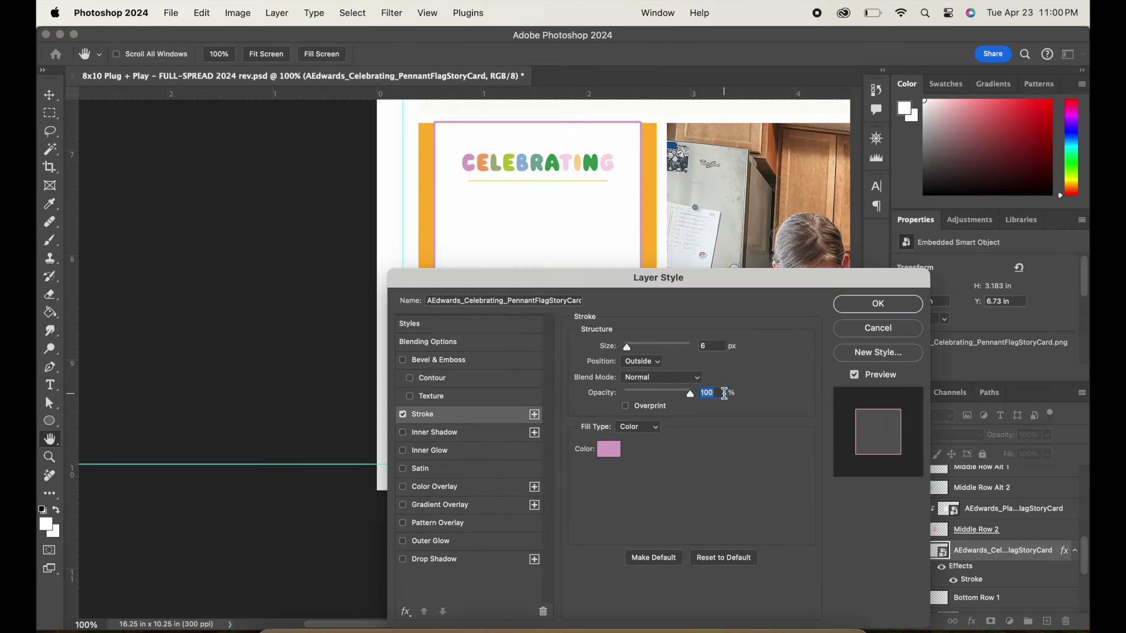
pyautogui.press('Return')
pyautogui.click(902, 599)
pyautogui.scroll(4, 657, 418)
pyautogui.hscroll(4, 657, 419)
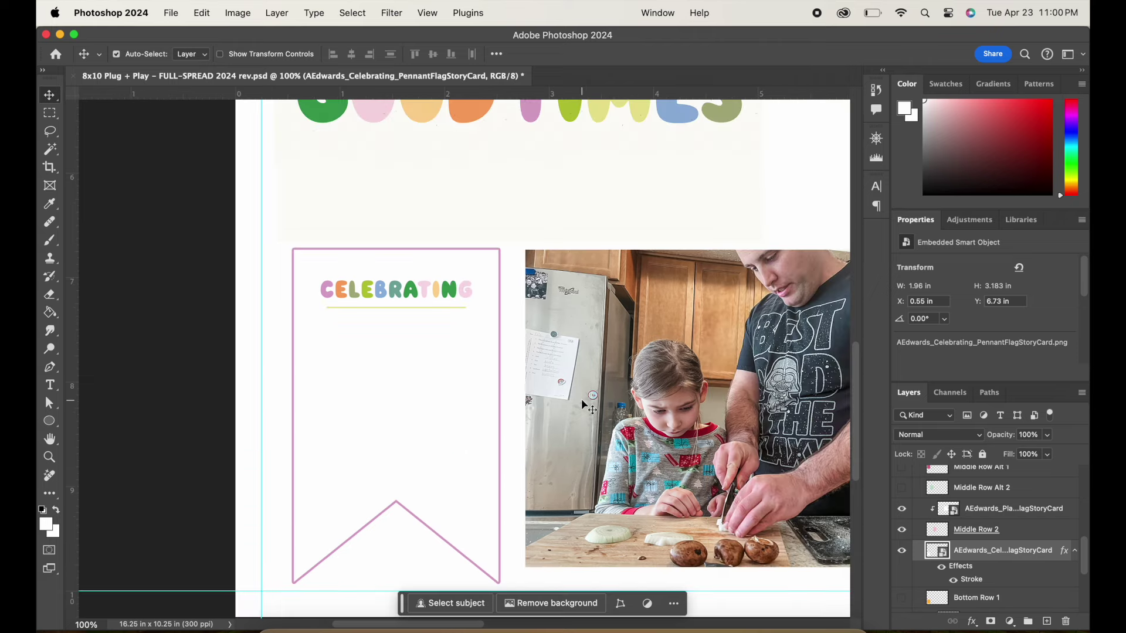
# Scale the Celebrating card to about 1.87 × 3.04 in and align it with the height of the neighbouring kitchen photo
pyautogui.click(202, 13)
pyautogui.moveTo(329, 336)
pyautogui.click(511, 423)
pyautogui.press('super+t')
pyautogui.scroll(-2, 520, 437)
pyautogui.moveTo(499, 514); pyautogui.dragTo(491, 500)
pyautogui.moveTo(441, 294); pyautogui.dragTo(470, 293)
pyautogui.moveTo(519, 501); pyautogui.dragTo(520, 499)
pyautogui.press('Return')
pyautogui.moveTo(435, 369); pyautogui.dragTo(409, 370)
pyautogui.hscroll(5, 564, 351)
pyautogui.scroll(2, 565, 351)
pyautogui.press('super+minus')
pyautogui.press('super+minus')
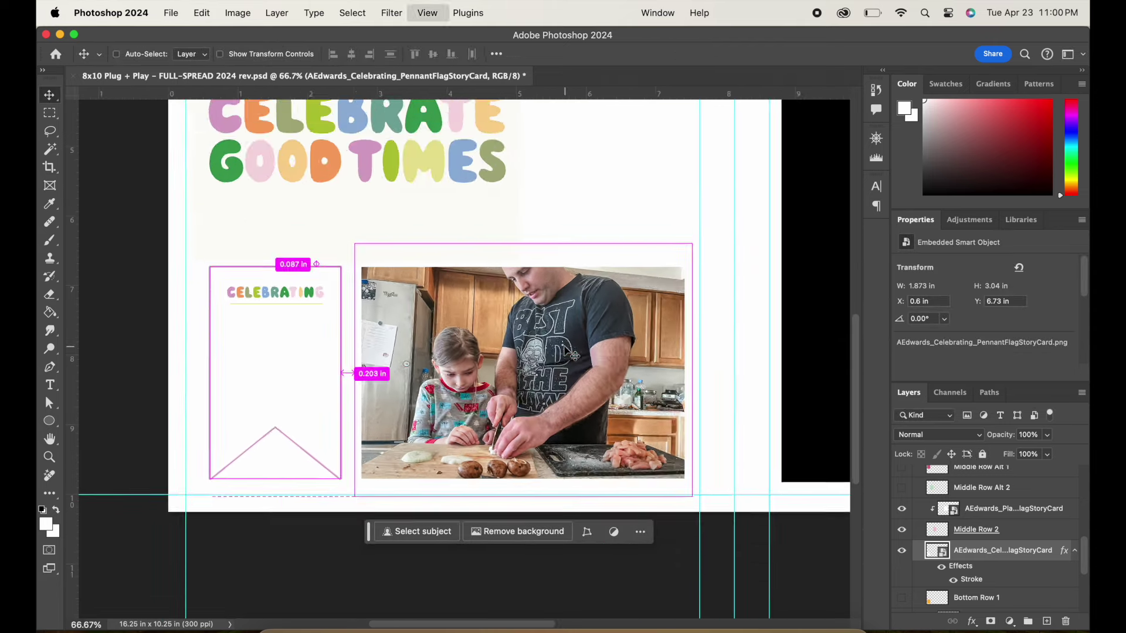
# Release the Planning card from its clipping mask and hide the Middle Row 2 frame
pyautogui.click(992, 508)
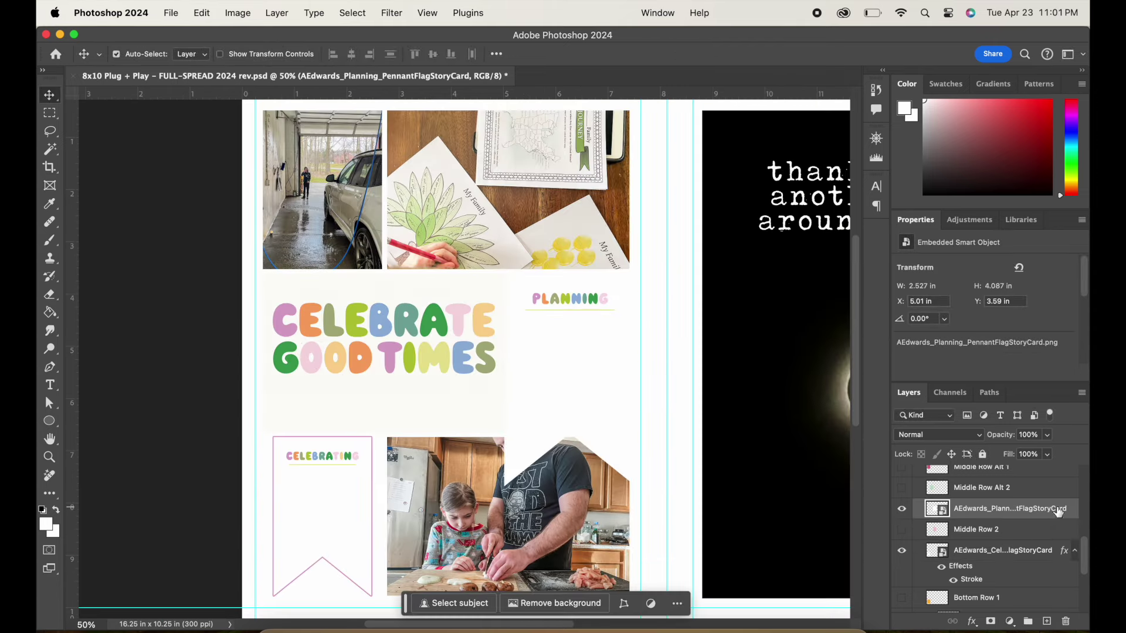
# Scale the Planning card down to about 3.06 in high and place it beside the Celebrate Good Times paper
pyautogui.click(207, 12)
pyautogui.moveTo(252, 337)
pyautogui.click(433, 358)
pyautogui.moveTo(585, 346); pyautogui.dragTo(387, 511)
pyautogui.scroll(-3, 434, 571)
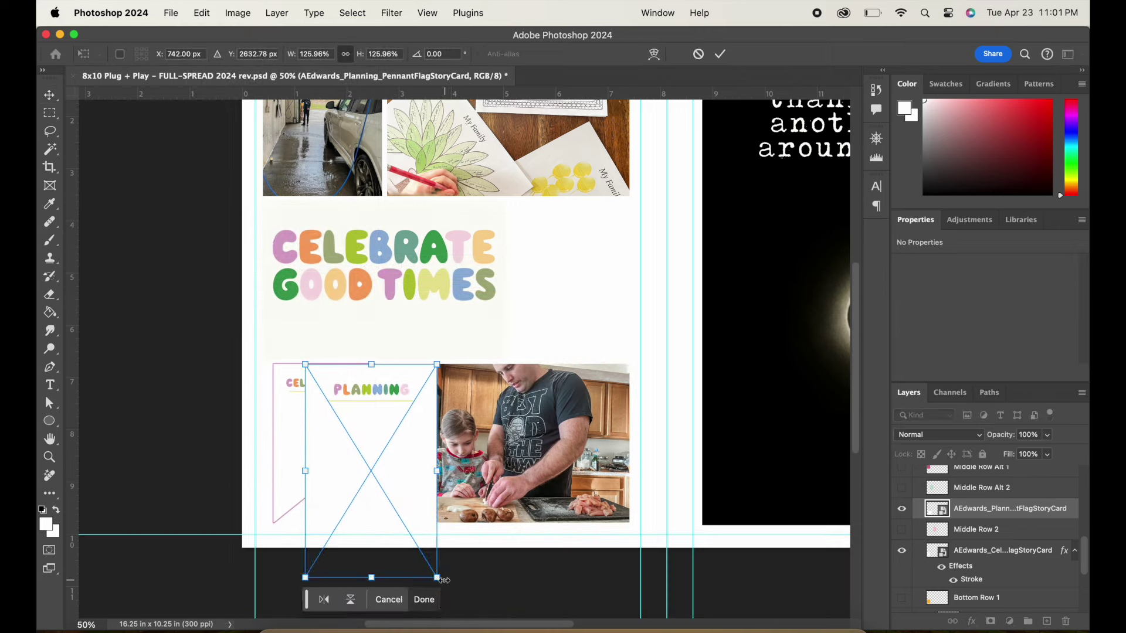
pyautogui.moveTo(436, 578); pyautogui.dragTo(397, 530)
pyautogui.moveTo(366, 461)
pyautogui.mouseDown()
pyautogui.moveTo(333, 462)
pyautogui.moveTo(582, 273)
pyautogui.mouseUp()
pyautogui.press('Return')
# Add a 6 px outside stroke to the Planning card in the dark green sampled from the title's letters
pyautogui.doubleClick(1073, 509)
pyautogui.click(435, 415)
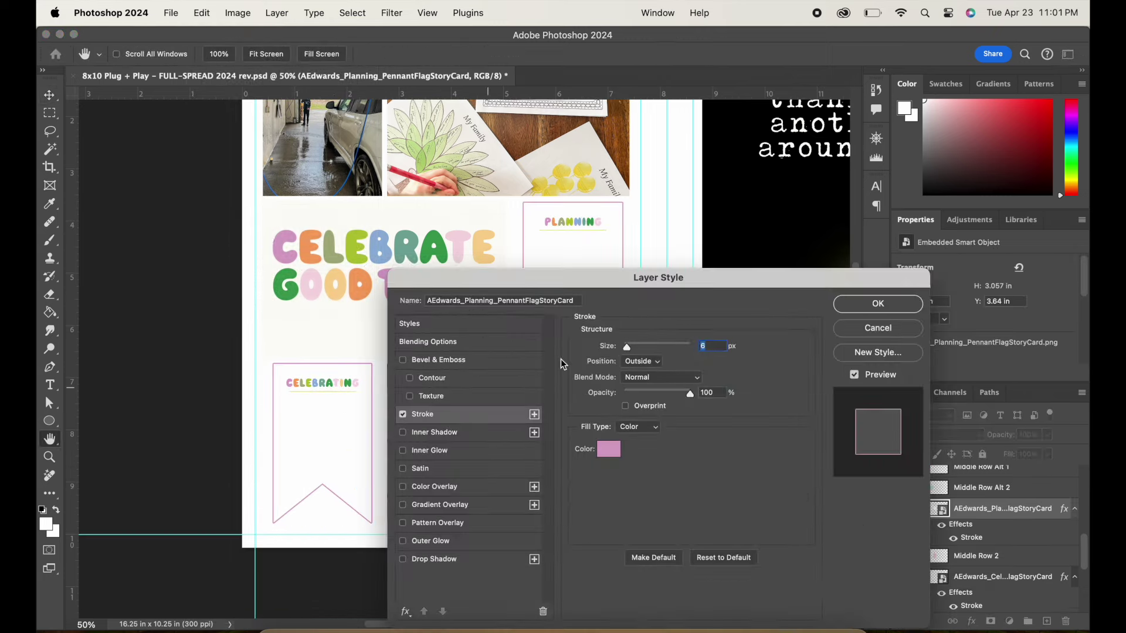
pyautogui.click(612, 452)
pyautogui.click(438, 248)
pyautogui.click(1032, 342)
pyautogui.click(890, 306)
# Nudge the Planning card and scale it to about 1.81 × 2.92 in so it sits clear of the kitchen photo
pyautogui.moveTo(580, 233); pyautogui.dragTo(580, 235)
pyautogui.click(201, 13)
pyautogui.click(287, 322)
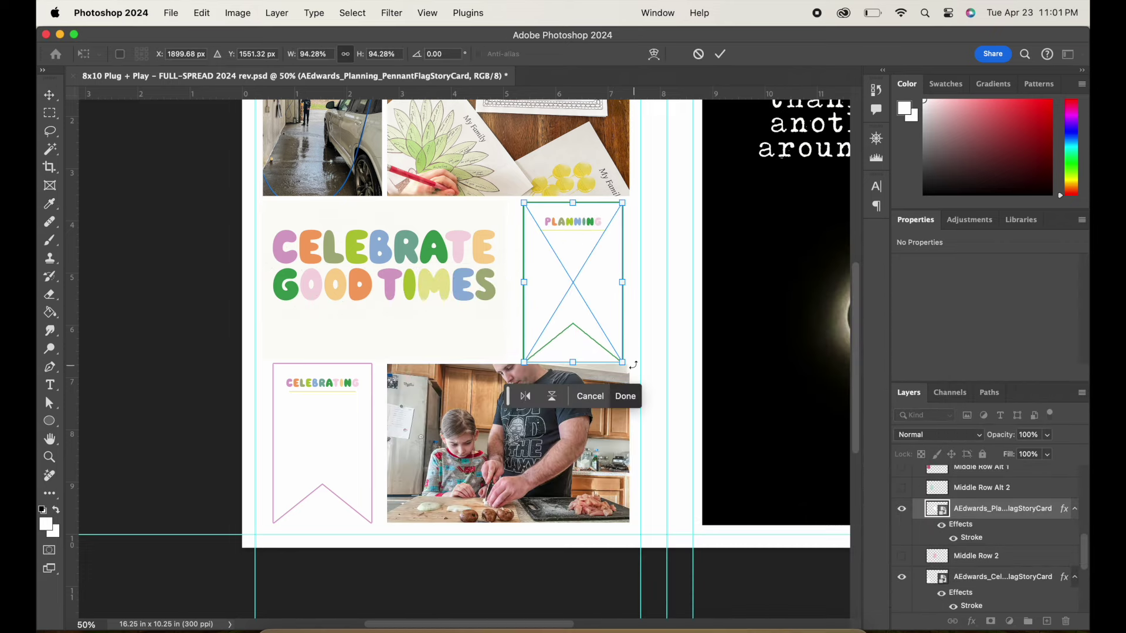
pyautogui.moveTo(624, 363); pyautogui.dragTo(611, 354)
pyautogui.press('Return')
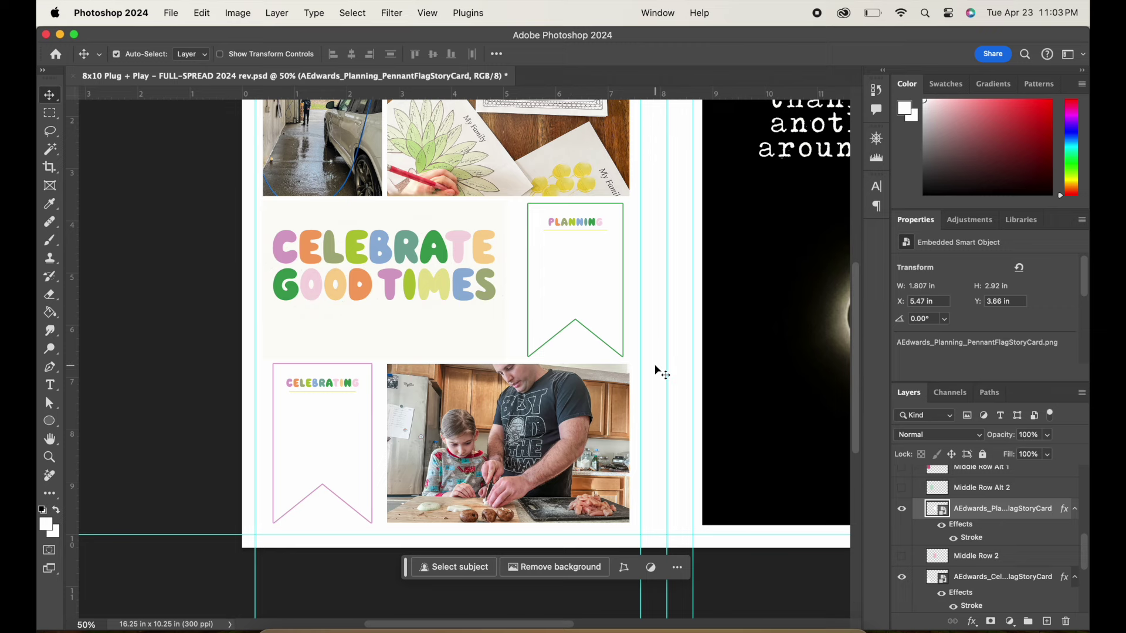
# Delete the two unused layers directly above the Left Page Layout group
pyautogui.press('super+minus')
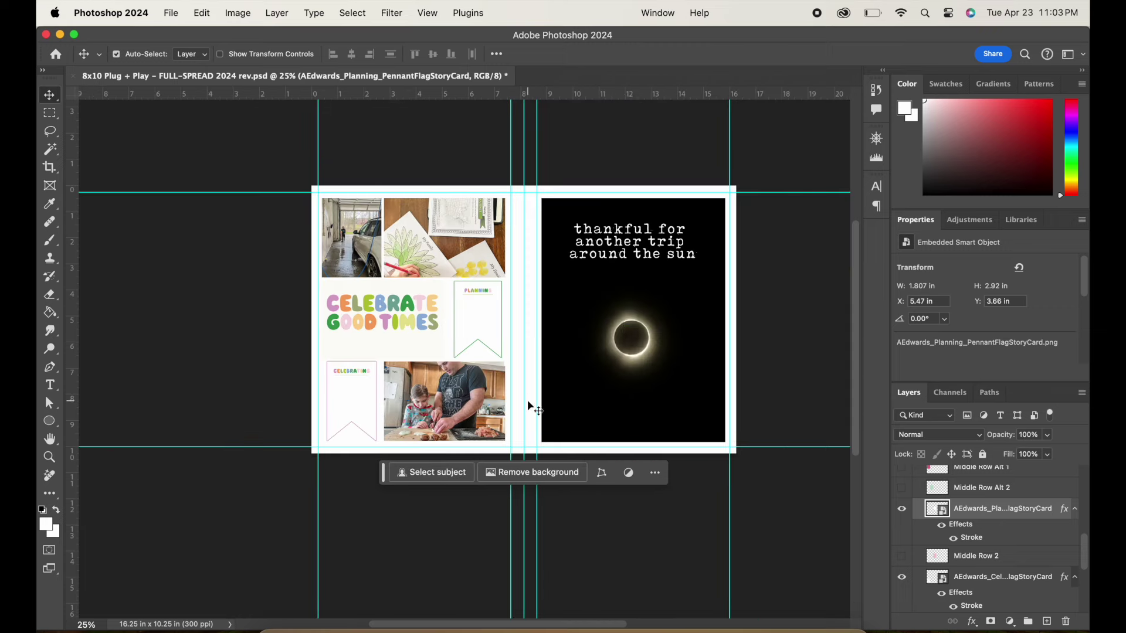
pyautogui.scroll(10, 1015, 495)
pyautogui.click(1014, 523)
pyautogui.keyDown('shift'); pyautogui.click(1012, 545); pyautogui.keyUp('shift')
pyautogui.click(1065, 621)
pyautogui.click(561, 241)
# Delete the hidden Middle Row Alt 1 and Middle Row Alt 2 layers
pyautogui.scroll(-5, 1004, 569)
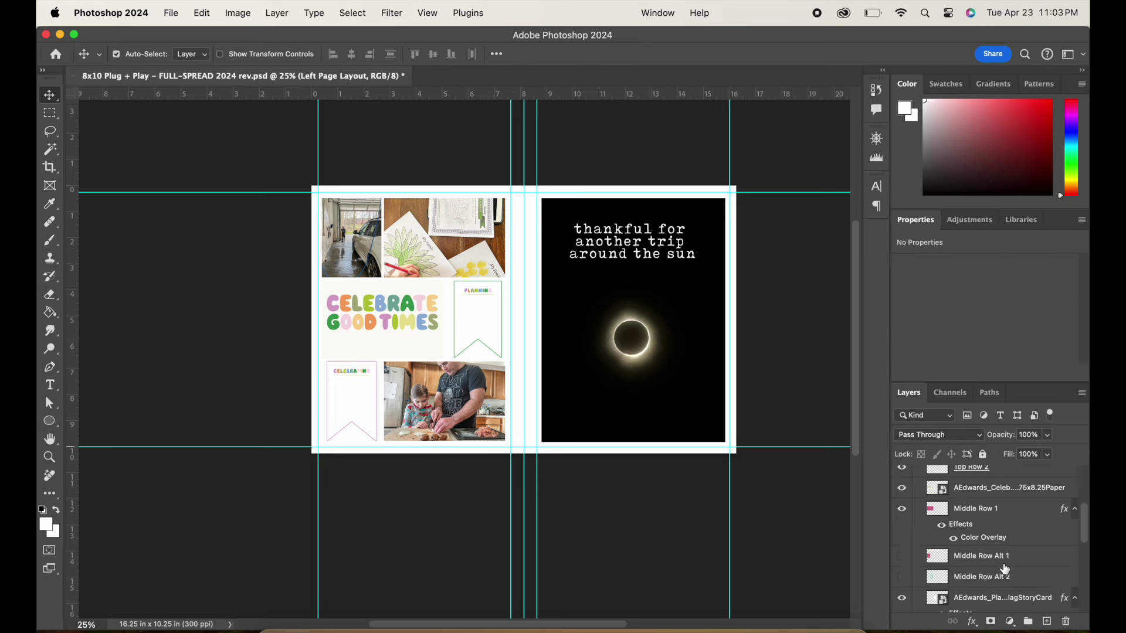
pyautogui.click(1004, 557)
pyautogui.keyDown('shift'); pyautogui.click(1004, 577); pyautogui.keyUp('shift')
pyautogui.click(1065, 621)
pyautogui.click(561, 239)
# Delete the hidden Middle Row 2 and Bottom Row 1 frame layers
pyautogui.scroll(-5, 1000, 535)
pyautogui.click(1006, 498)
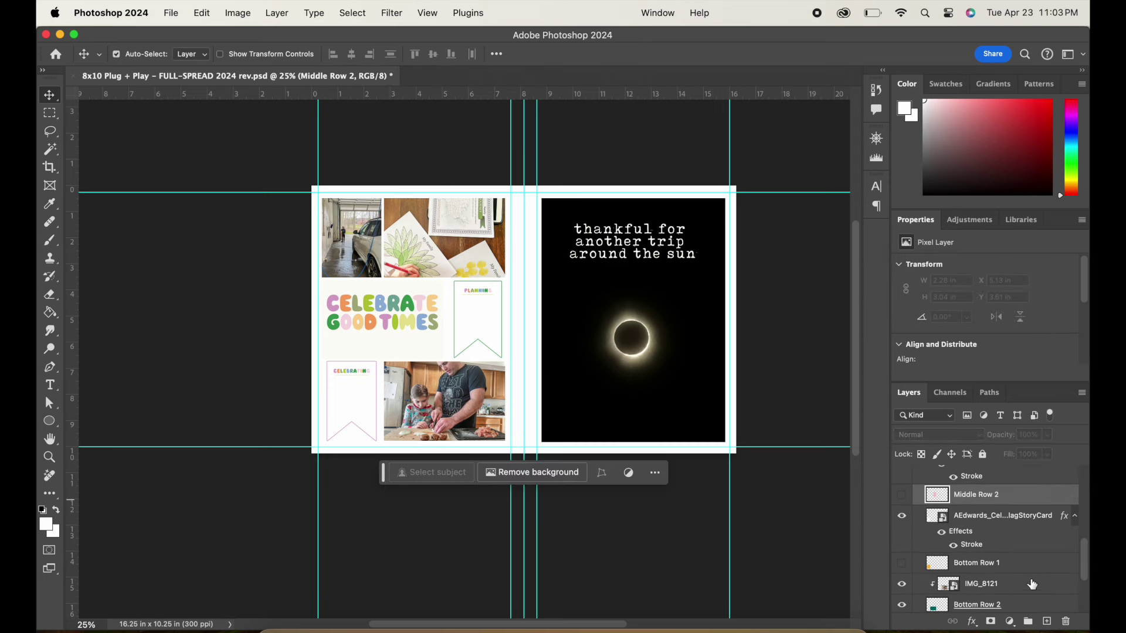
pyautogui.click(1065, 622)
pyautogui.press('Return')
pyautogui.click(985, 542)
pyautogui.click(1065, 621)
pyautogui.press('Return')
# Delete the hidden Full Page Right layer and the Right Page Layout group
pyautogui.click(977, 513)
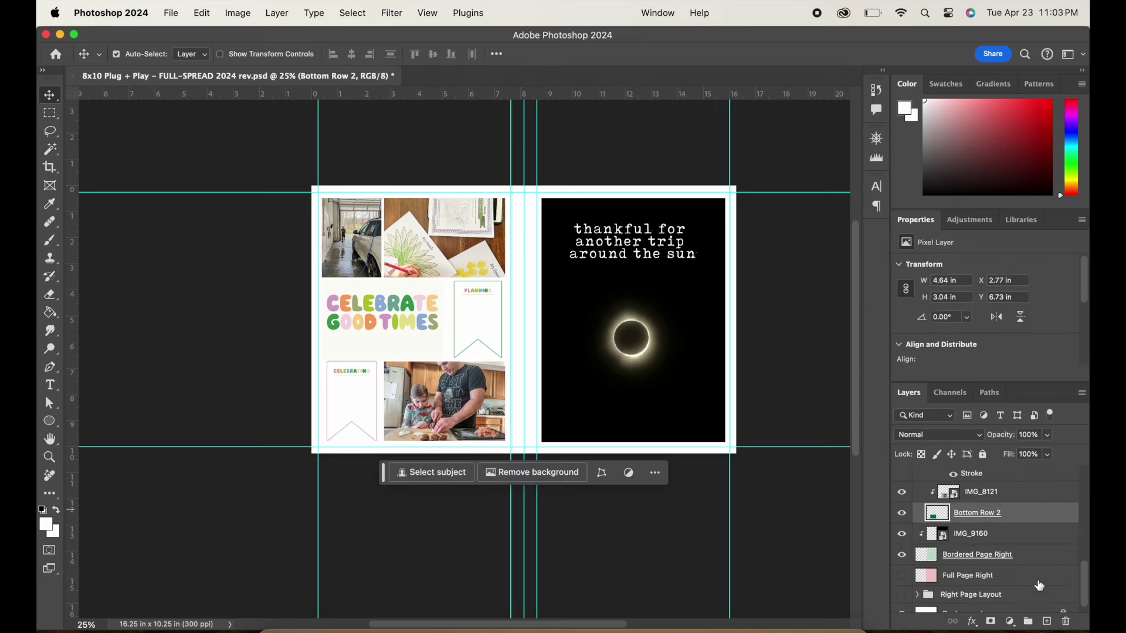
pyautogui.click(1038, 581)
pyautogui.keyDown('shift'); pyautogui.click(1036, 595); pyautogui.keyUp('shift')
pyautogui.click(1065, 622)
pyautogui.click(610, 241)
# Add a new blank layer above the ThankfulForAnotherTrip digital stamp
pyautogui.scroll(10, 1002, 580)
pyautogui.click(1009, 476)
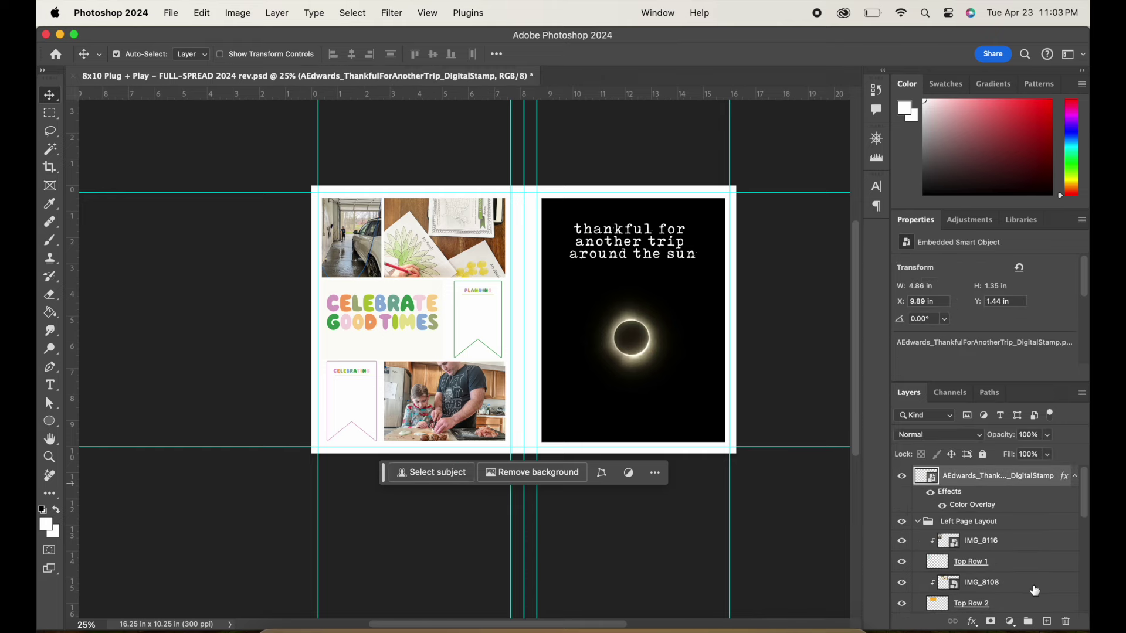
pyautogui.press('super+shift+alt+n')
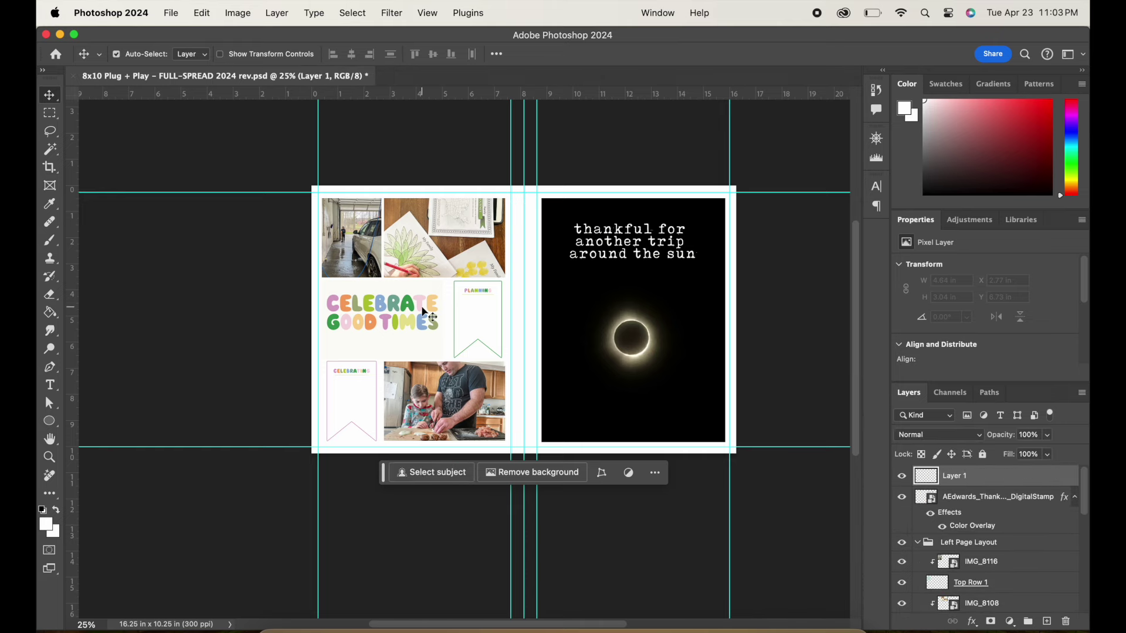
# Draw a closed pennant-shaped Pen tool shape, about 476 × 605 px, inside the Planning card below its heading
pyautogui.press('super+plus')
pyautogui.press('super+plus')
pyautogui.press('super+plus')
pyautogui.press('super+plus')
pyautogui.scroll(4, 422, 311)
pyautogui.click(49, 384)
pyautogui.click(50, 367)
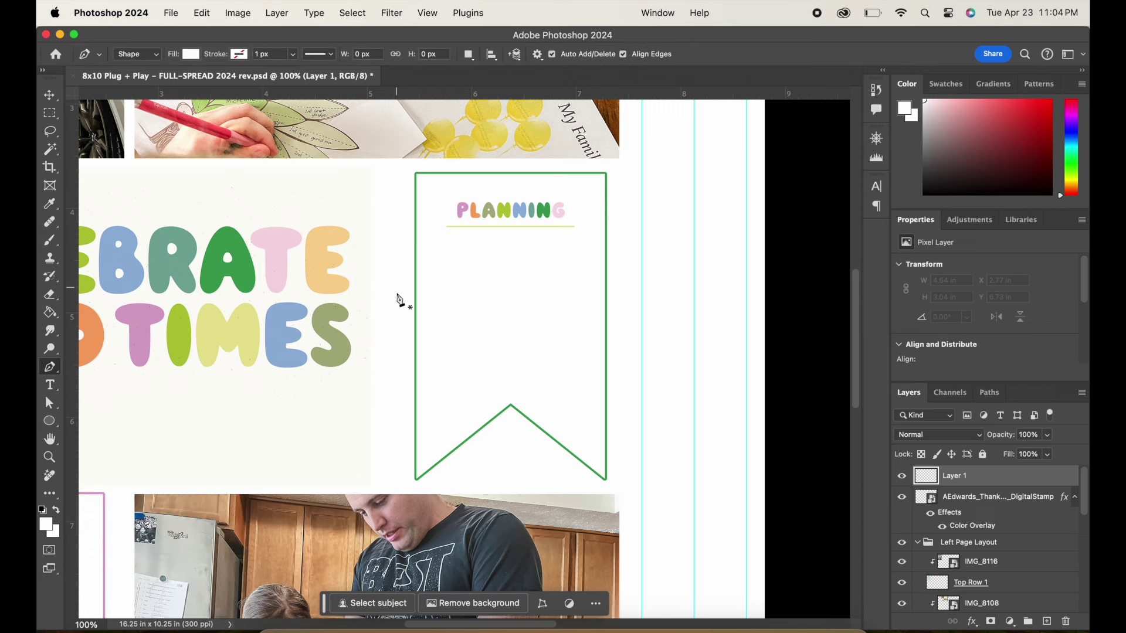
pyautogui.click(432, 241)
pyautogui.click(586, 241)
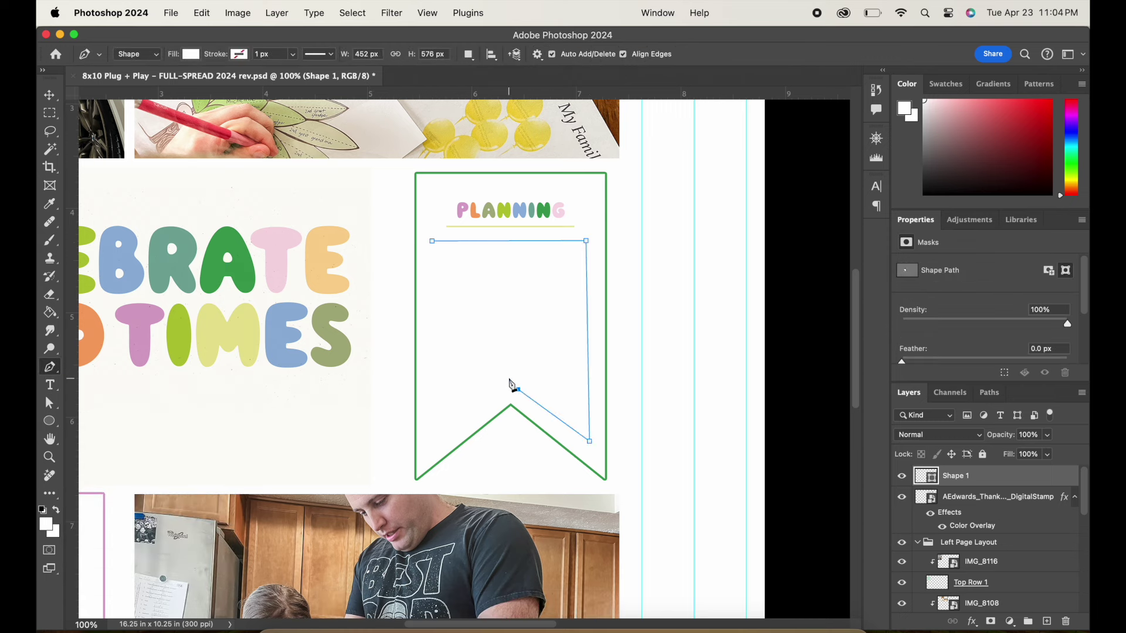
pyautogui.click(432, 241)
# Straighten the pennant shape's corners, delete the extra anchor point at the notch and centre the notch point
pyautogui.click(50, 367)
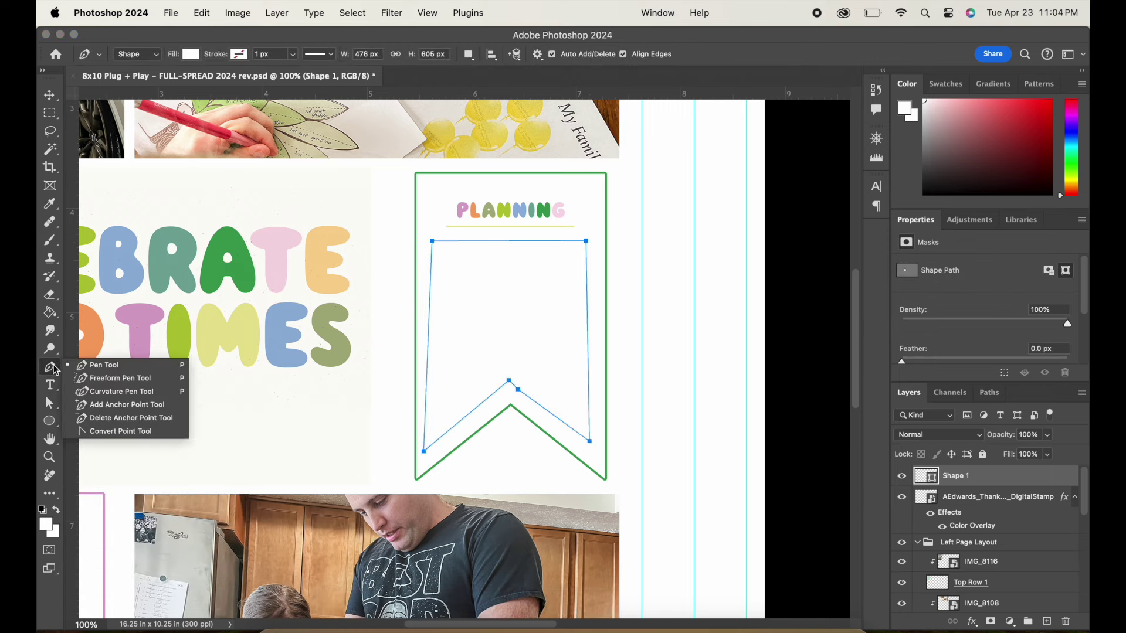
pyautogui.click(51, 350)
pyautogui.click(49, 403)
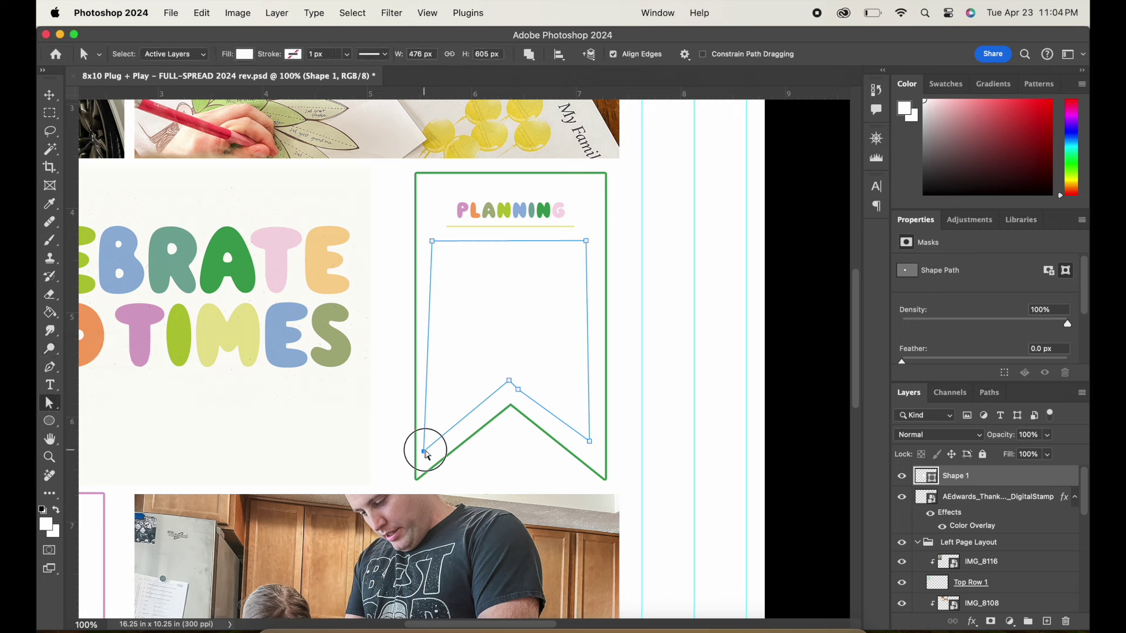
pyautogui.moveTo(426, 453); pyautogui.dragTo(433, 447)
pyautogui.moveTo(586, 241); pyautogui.dragTo(590, 241)
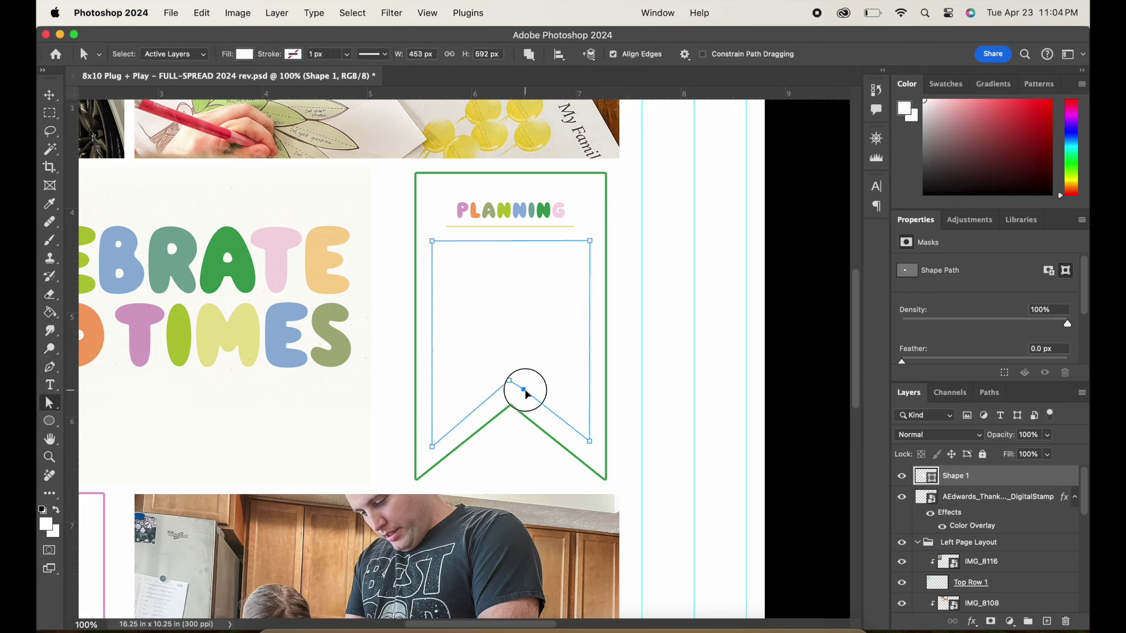
pyautogui.click(51, 367)
pyautogui.click(111, 418)
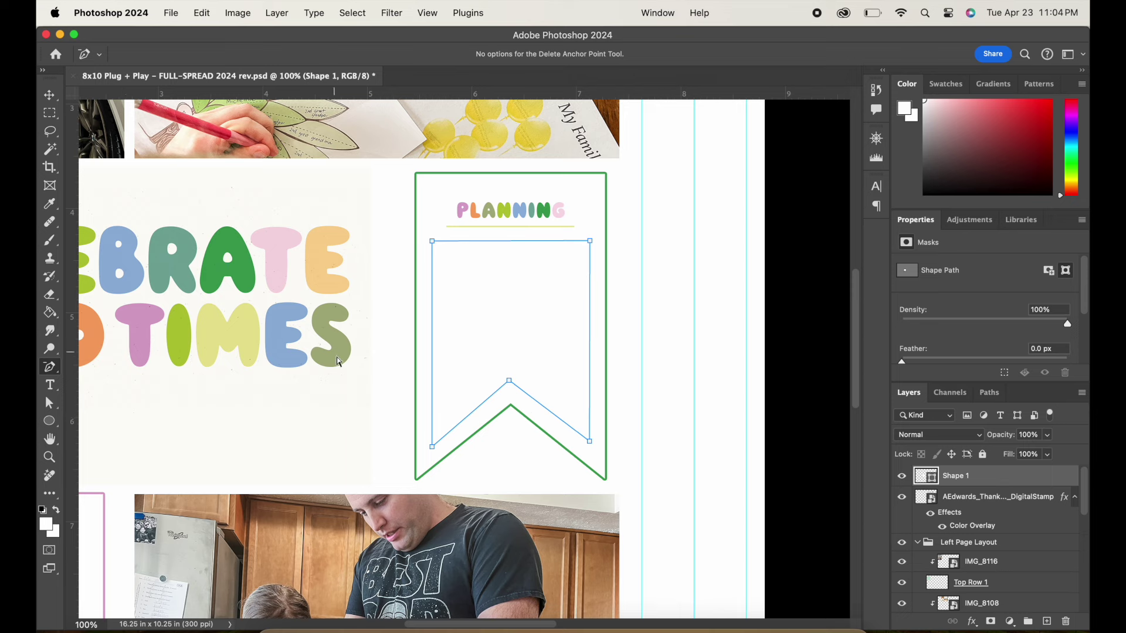
pyautogui.press('a')
# Fill the pennant shape with placeholder text in 10 pt Remington Noiseless, justified with the last line left-aligned
pyautogui.click(50, 384)
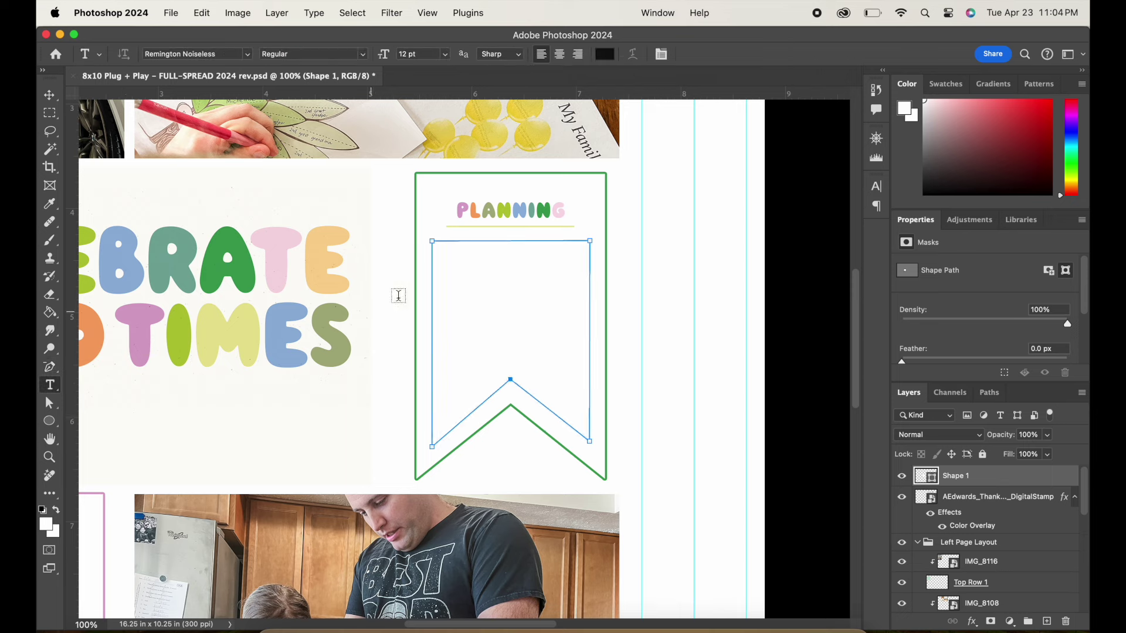
pyautogui.click(481, 295)
pyautogui.click(445, 54)
pyautogui.click(419, 129)
pyautogui.scroll(-5, 999, 311)
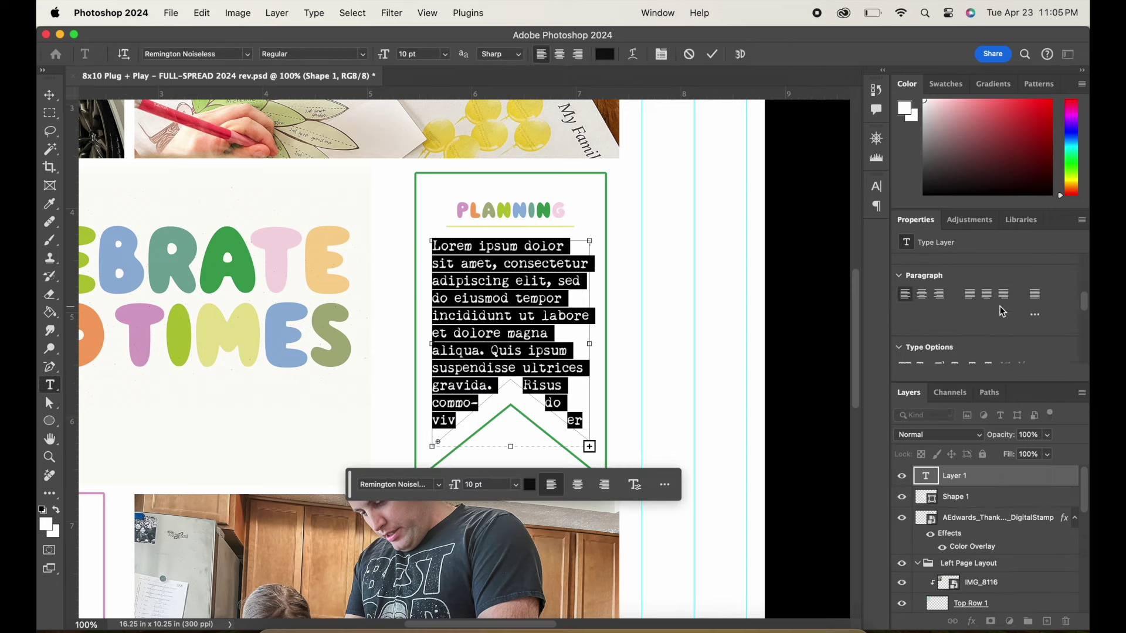
pyautogui.click(969, 294)
pyautogui.click(712, 54)
# Hide and delete the Shape 1 layer behind the Planning text
pyautogui.click(902, 496)
pyautogui.click(987, 503)
pyautogui.click(1065, 621)
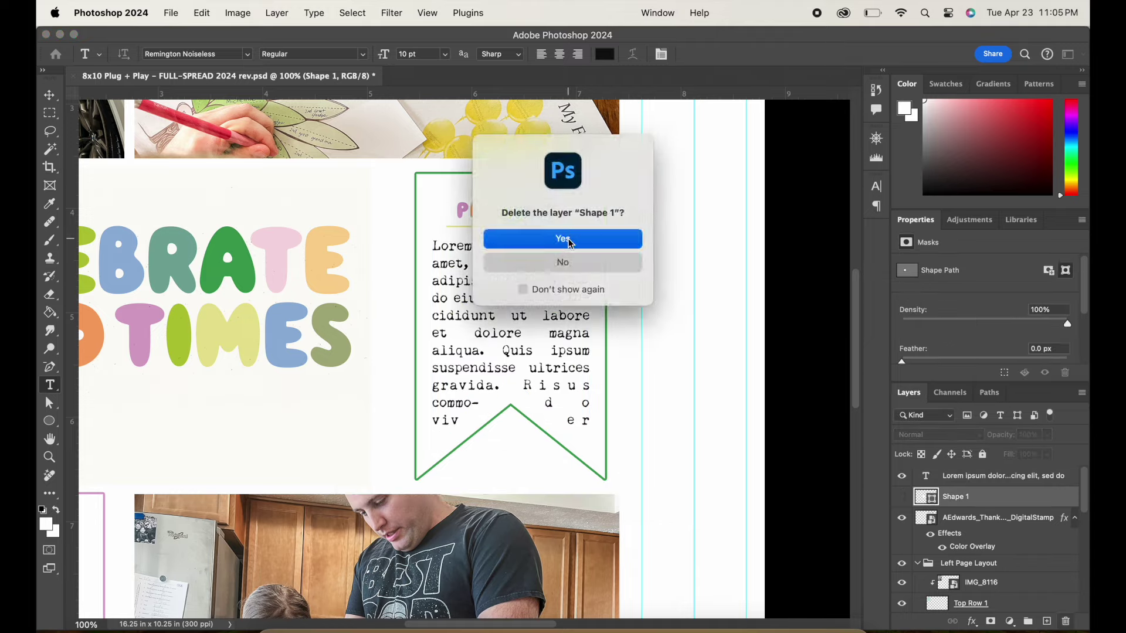
pyautogui.click(567, 241)
# Duplicate the Planning text block and move the copy onto the Celebrating card
pyautogui.click(1015, 478)
pyautogui.press('super+c')
pyautogui.press('super+v')
pyautogui.scroll(-5, 632, 195)
pyautogui.press('v')
pyautogui.moveTo(631, 194); pyautogui.dragTo(192, 502)
pyautogui.hscroll(-8, 192, 502)
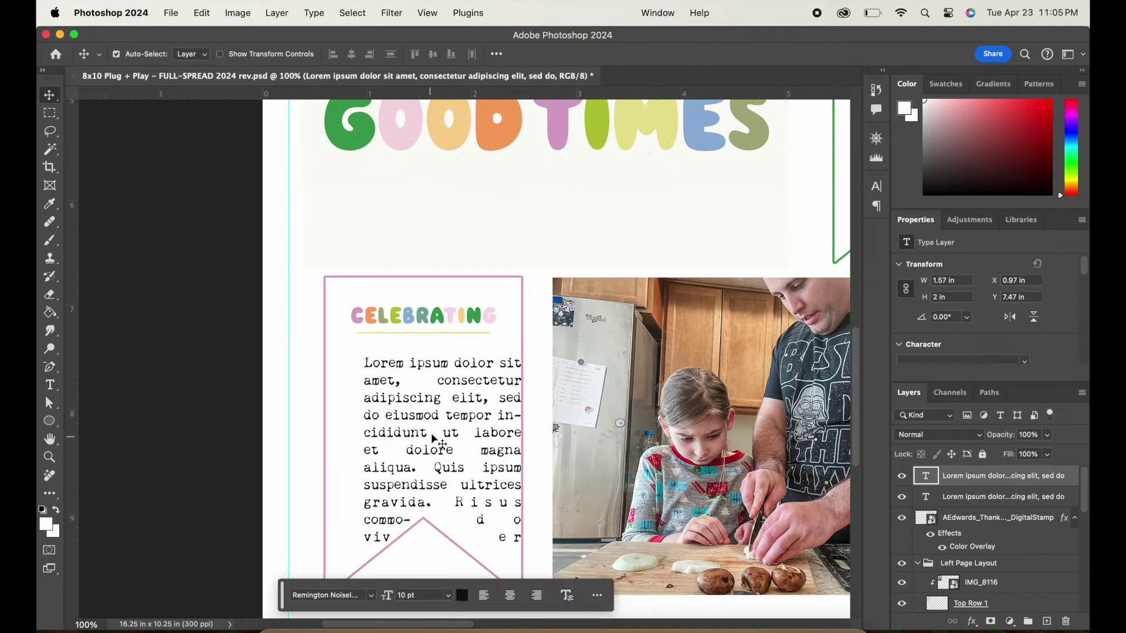
# Align the copied text beneath the Celebrating heading and nudge the card so the text sits centred within it
pyautogui.moveTo(441, 424); pyautogui.dragTo(428, 412)
pyautogui.moveTo(429, 330); pyautogui.dragTo(435, 330)
pyautogui.press('super+minus')
pyautogui.press('super+minus')
pyautogui.press('super+minus')
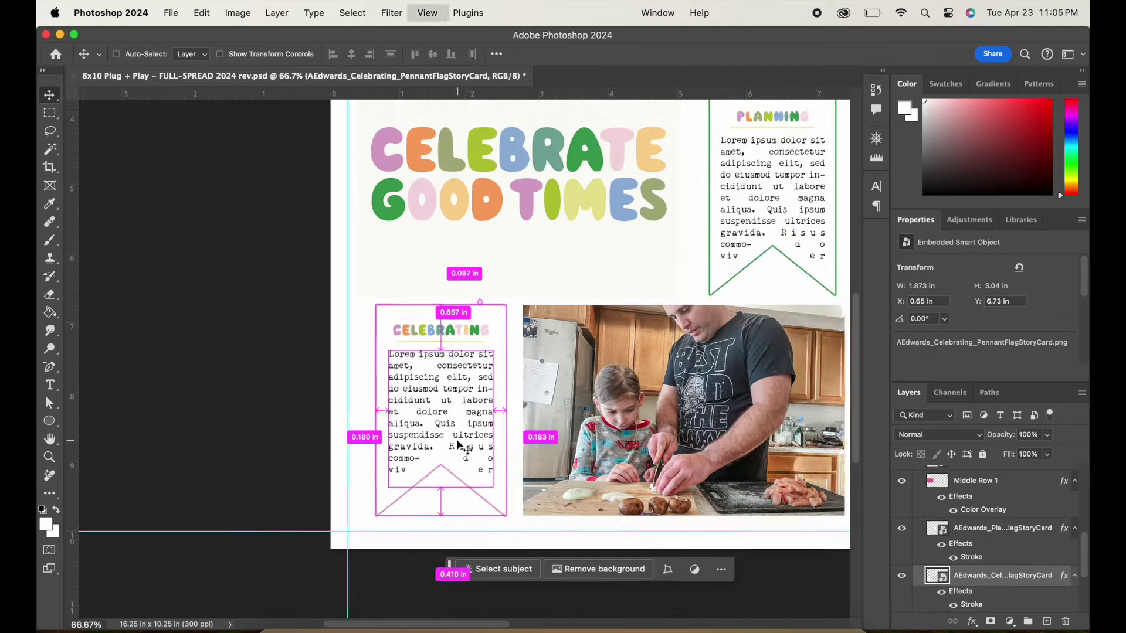
pyautogui.scroll(6, 996, 488)
pyautogui.click(995, 478)
# Switch to Finder, place the Story digital stamp at about 4.07 × 1.53 in and centre it over the family drawings photo
pyautogui.click(280, 627)
pyautogui.scroll(3, 703, 428)
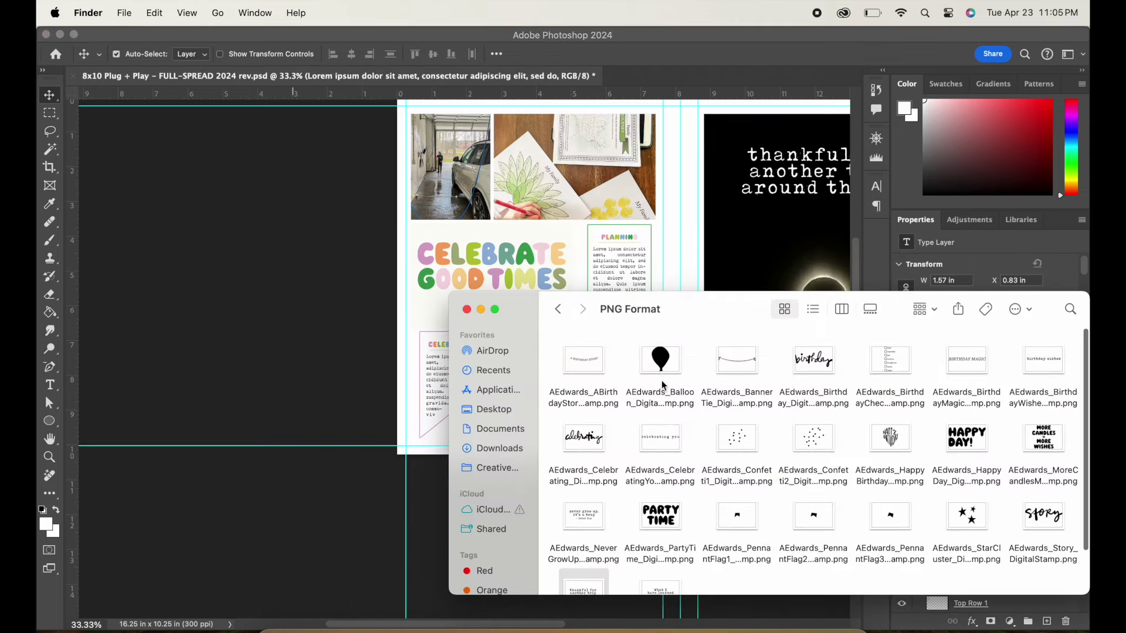
pyautogui.doubleClick(741, 520)
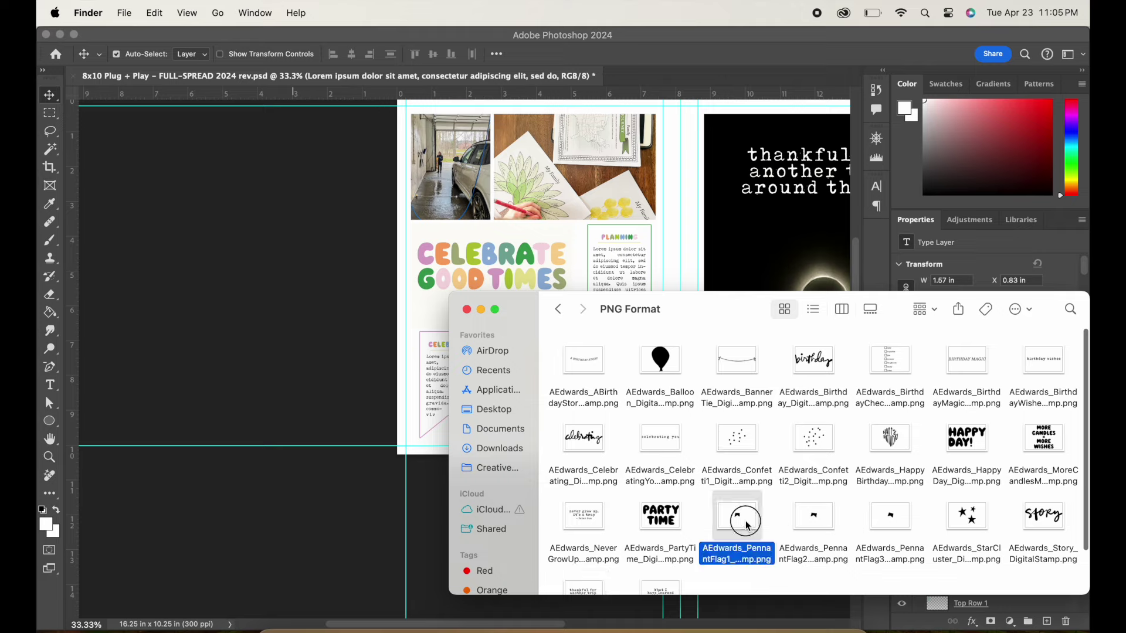
pyautogui.press('super+w')
pyautogui.scroll(-2, 674, 537)
pyautogui.click(661, 536)
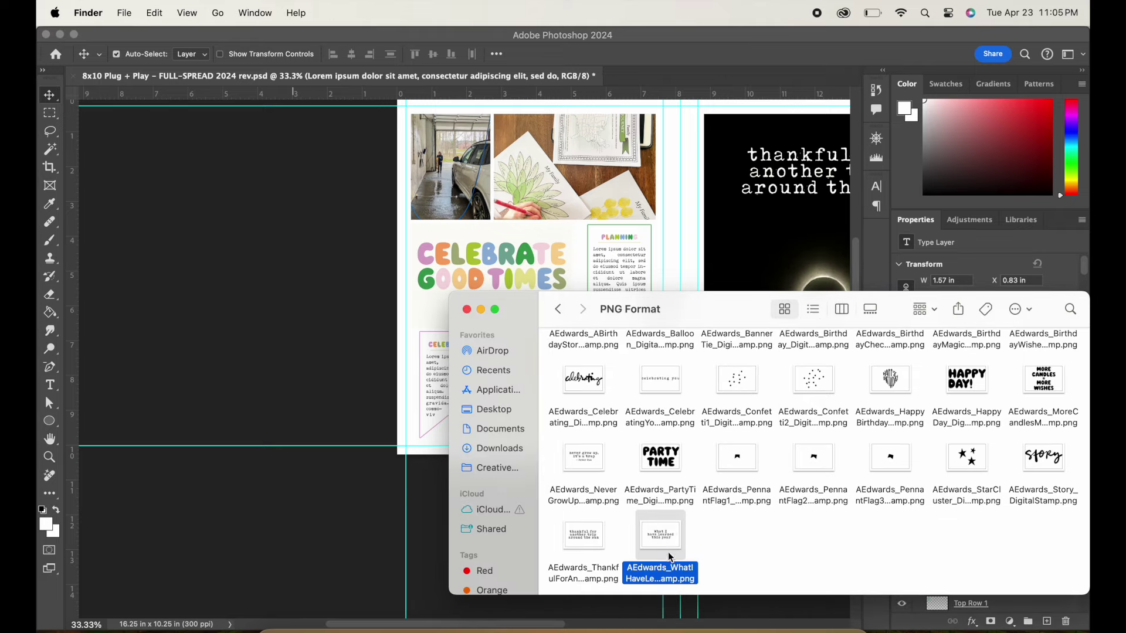
pyautogui.moveTo(1047, 462); pyautogui.dragTo(645, 241)
pyautogui.moveTo(729, 206); pyautogui.dragTo(663, 251)
pyautogui.moveTo(605, 292); pyautogui.dragTo(588, 146)
pyautogui.click(720, 54)
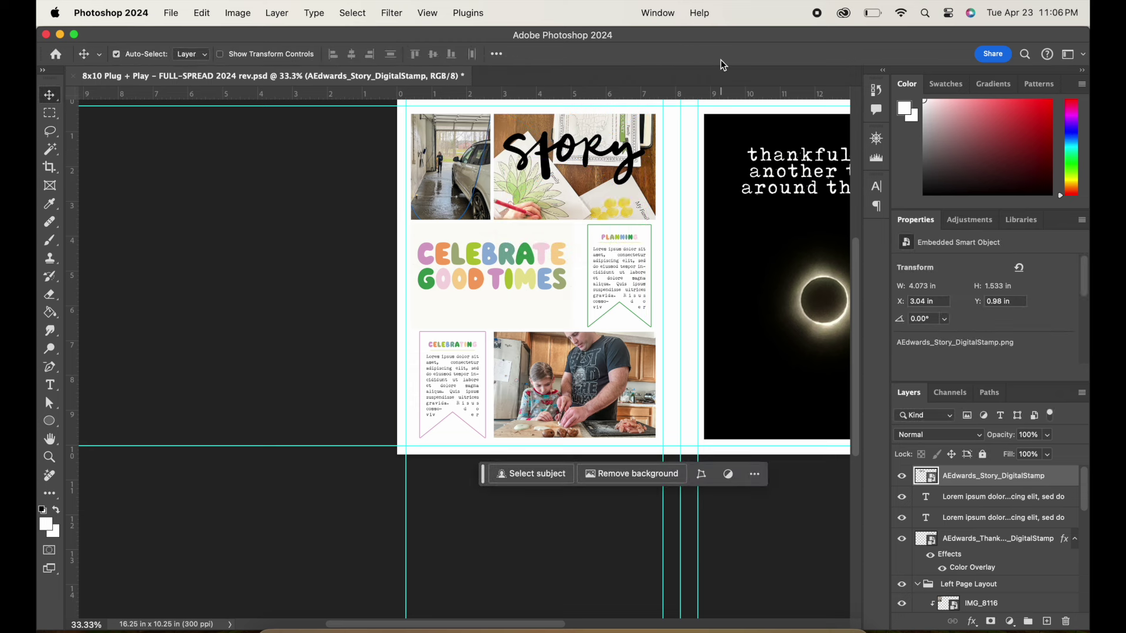
pyautogui.moveTo(631, 157); pyautogui.dragTo(632, 170)
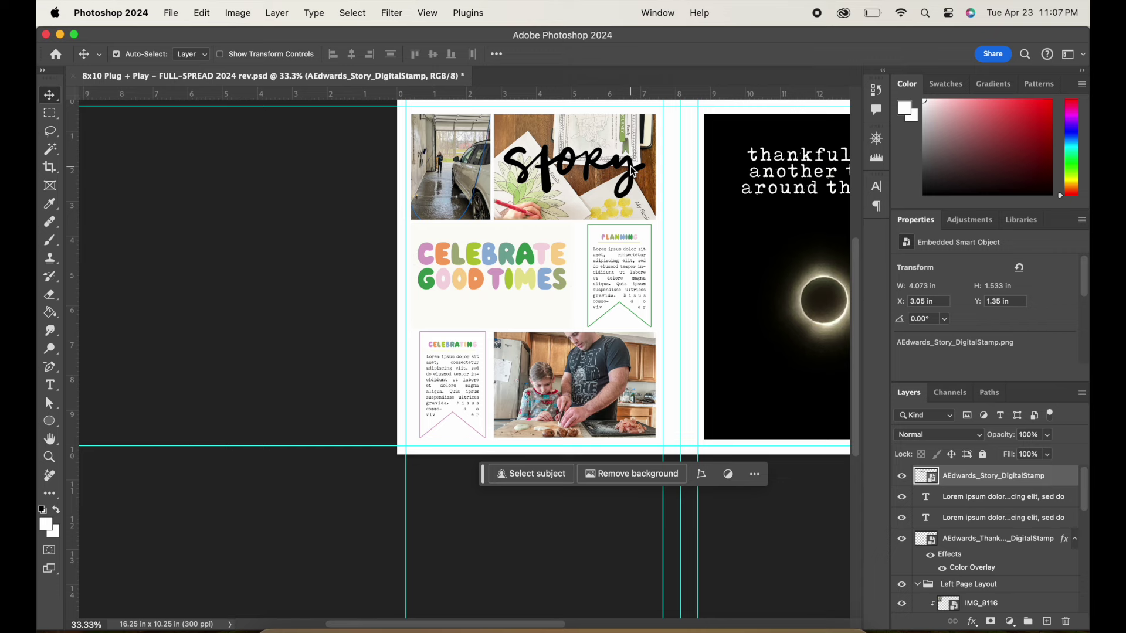
# Add a Color Overlay to the Story stamp and open its overlay colour for editing
pyautogui.doubleClick(1066, 477)
pyautogui.click(438, 486)
pyautogui.moveTo(539, 279); pyautogui.dragTo(544, 394)
pyautogui.click(719, 467)
# Try overlay colours sampled from the title's yellow, orange, purple and other letters on the Story stamp
pyautogui.click(528, 276)
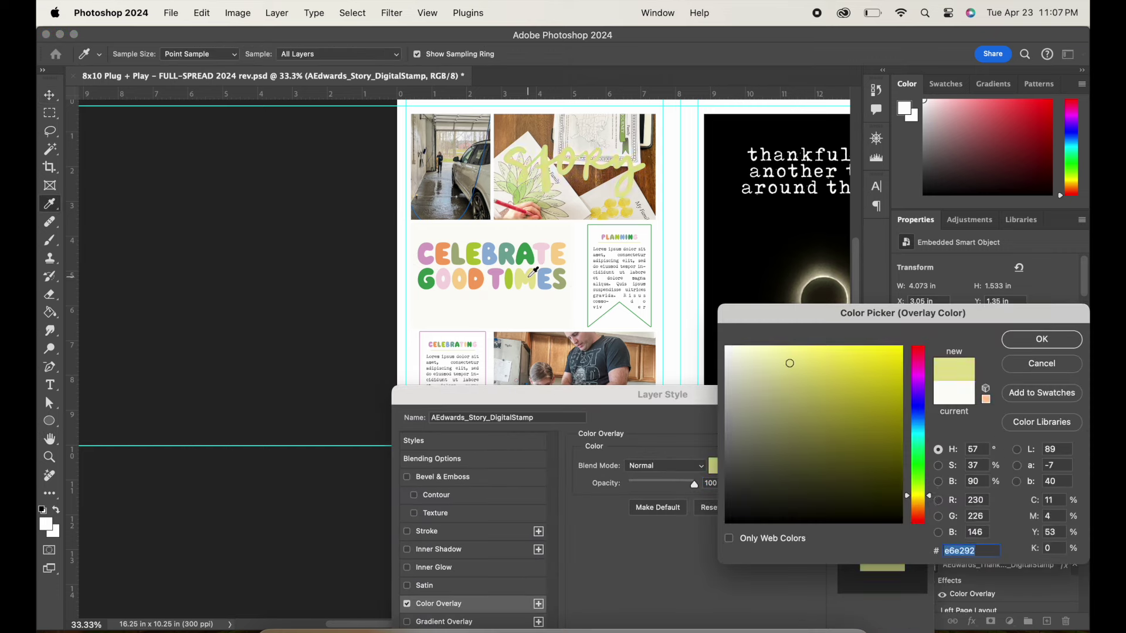
pyautogui.click(544, 277)
pyautogui.click(560, 276)
pyautogui.click(556, 258)
pyautogui.click(443, 257)
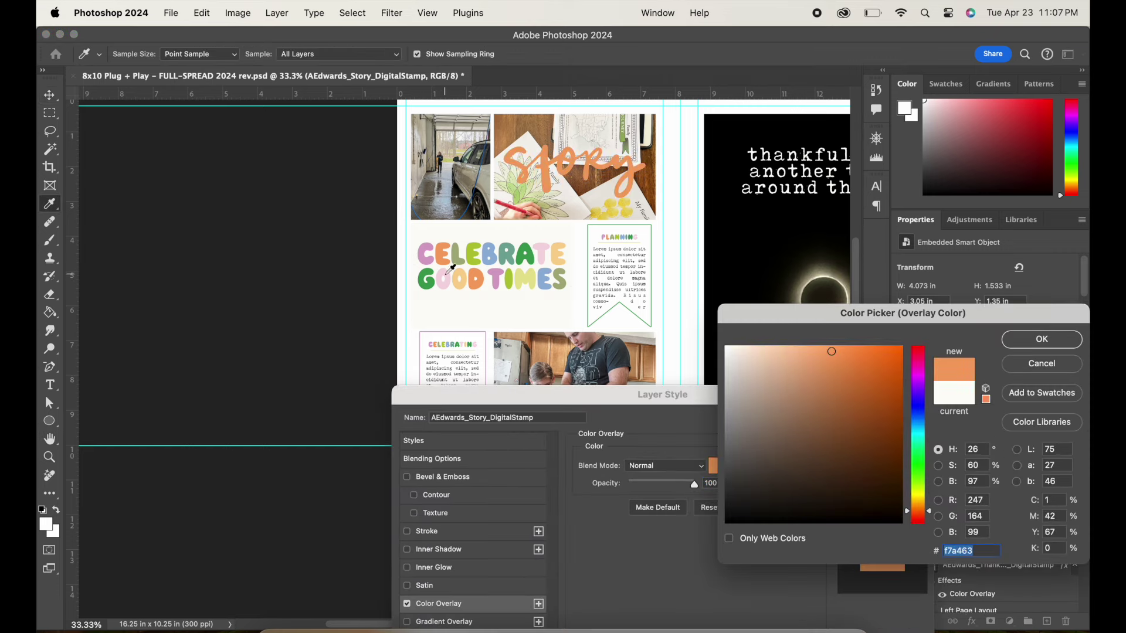
pyautogui.click(451, 268)
pyautogui.click(429, 270)
pyautogui.click(471, 256)
pyautogui.click(495, 265)
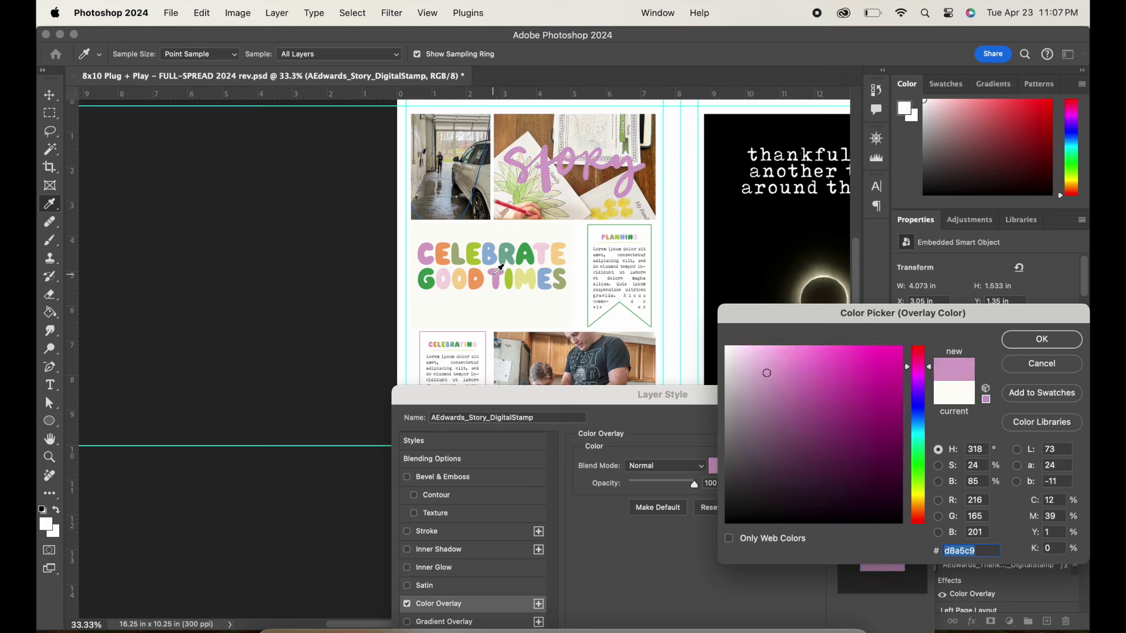
# Set the Story stamp's overlay colour to the title's teal, #75a89a, and apply the layer style
pyautogui.click(514, 252)
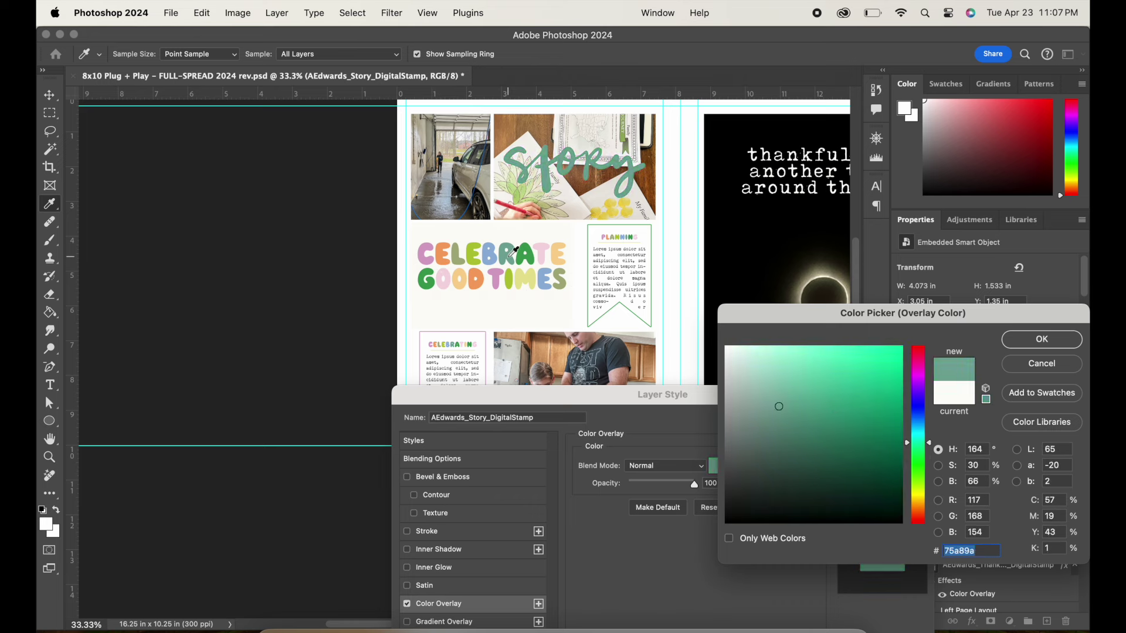
pyautogui.press('Return')
pyautogui.press('Return')
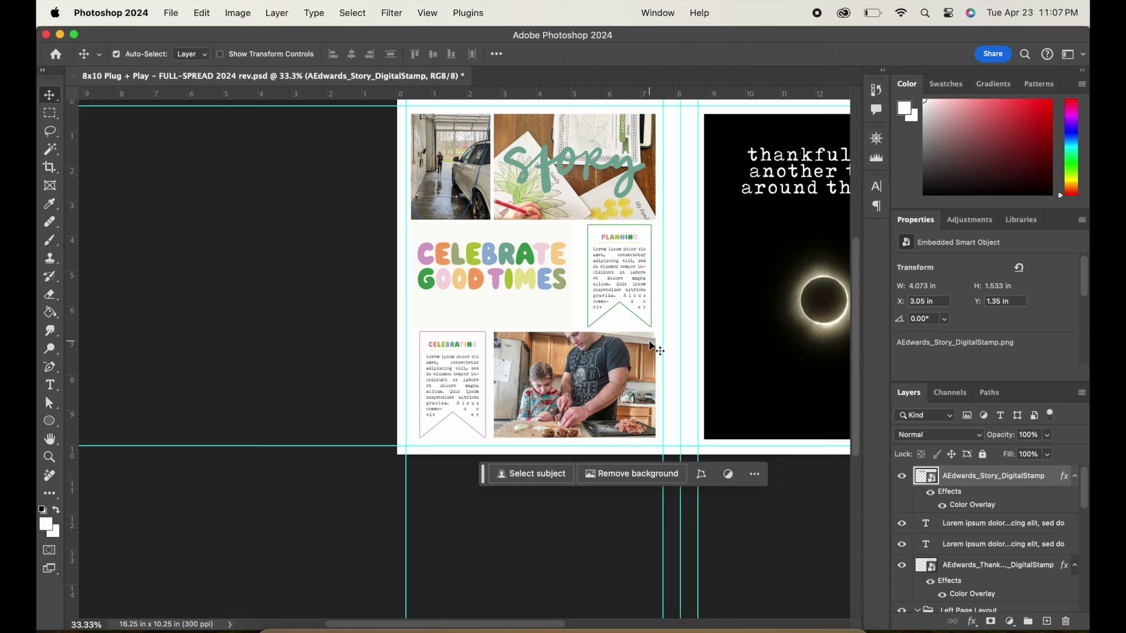
# Add a 10 pt placeholder text box, about 1.56 × 0.39 in, beneath the Story stamp on the drawings photo
pyautogui.press('t')
pyautogui.click(558, 189)
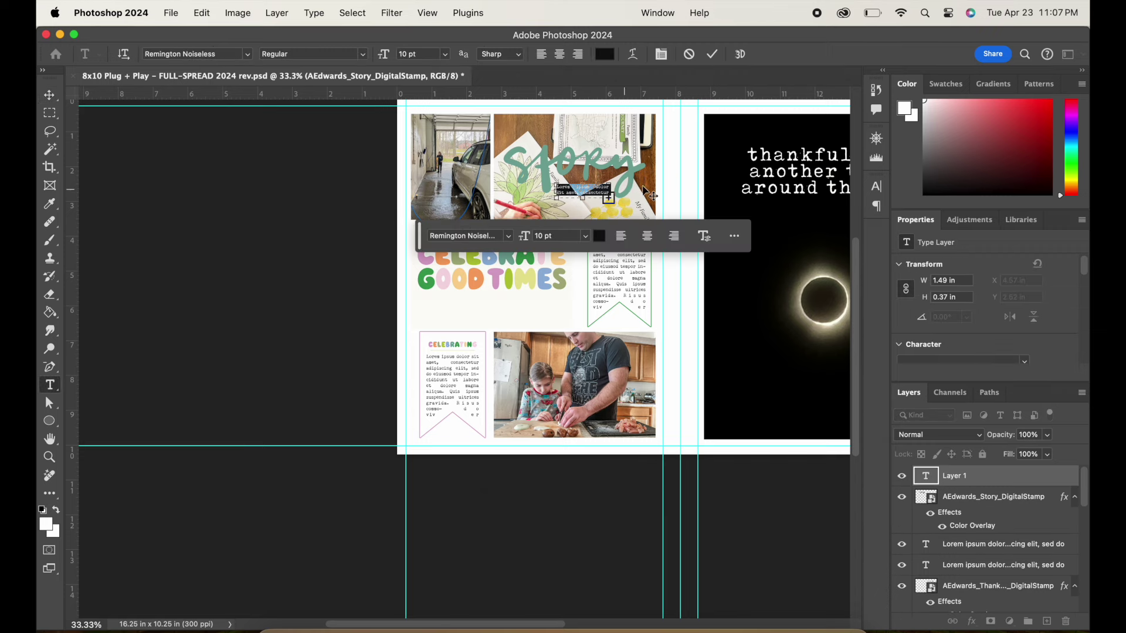
pyautogui.hscroll(4, 758, 239)
pyautogui.scroll(3, 819, 225)
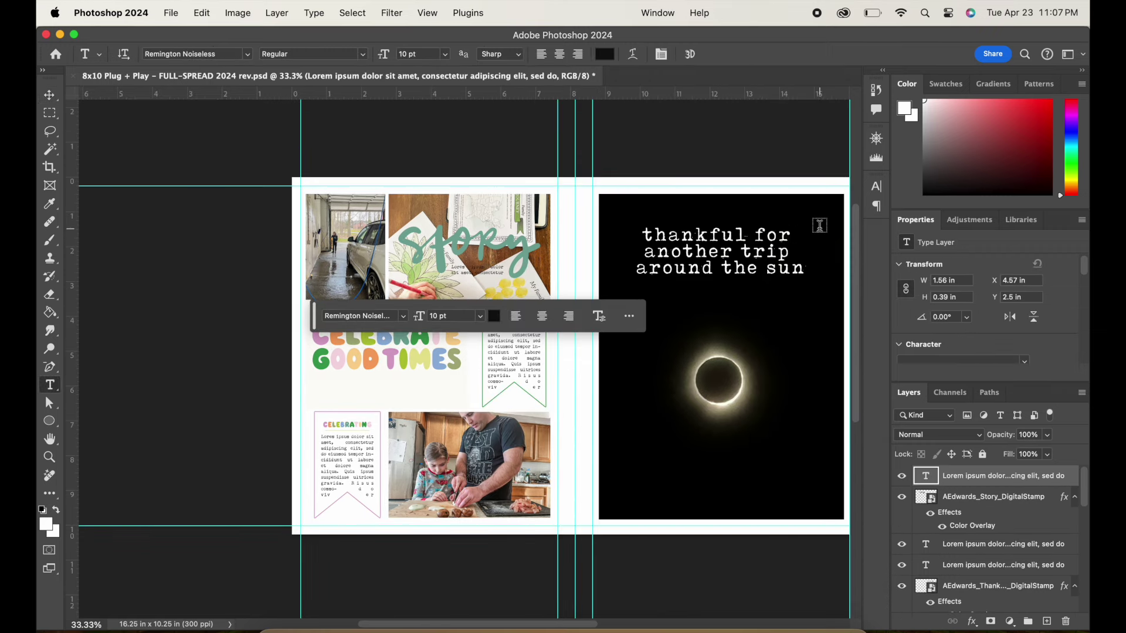
# Switch to Finder, find AEdwards_Birthday_PhraseStickerSheet.png in the kit folders and open it in Preview
pyautogui.click(280, 631)
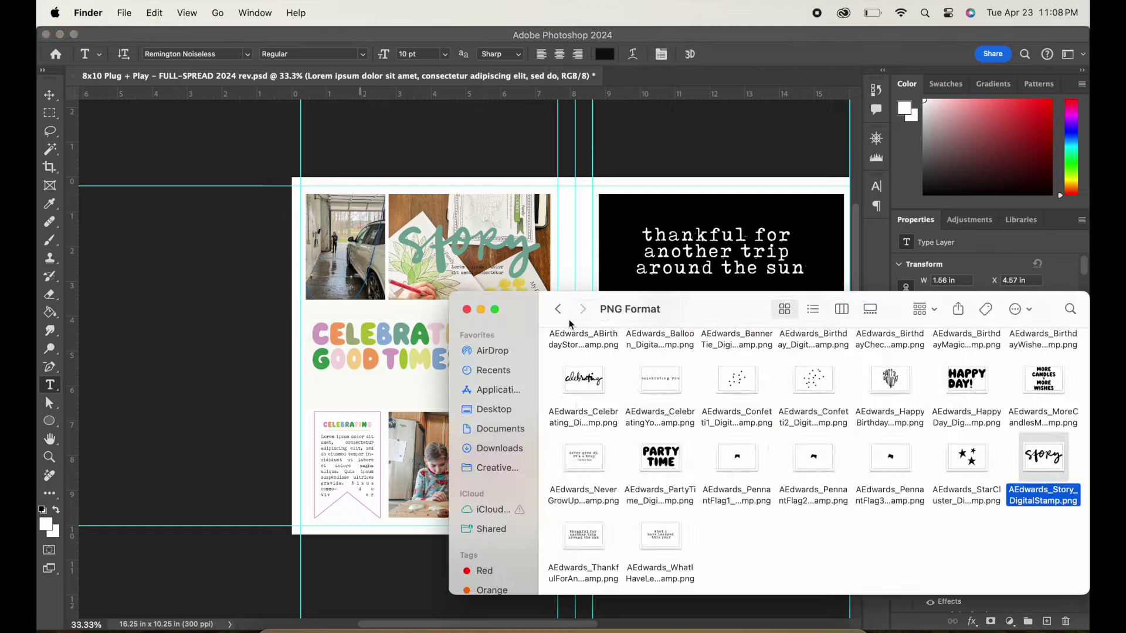
pyautogui.click(558, 309)
pyautogui.click(558, 309)
pyautogui.doubleClick(736, 360)
pyautogui.doubleClick(572, 387)
pyautogui.doubleClick(582, 355)
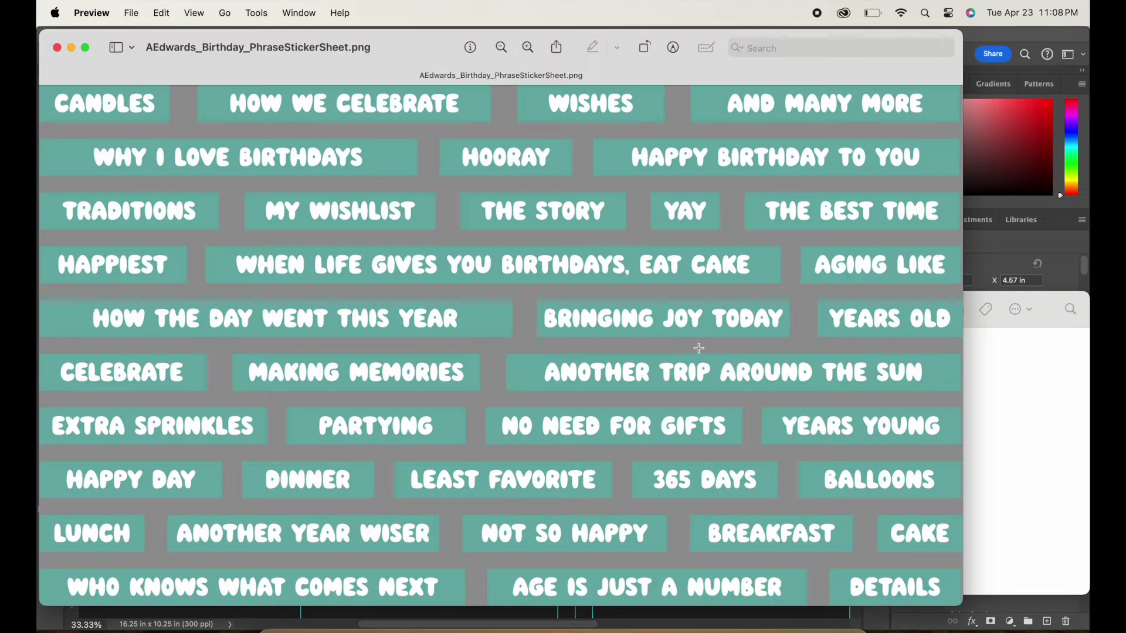
# Close the sticker sheet in Preview, switch back to the Photoshop spread and discard the stray text layer
pyautogui.press('super+w')
pyautogui.click(129, 19)
pyautogui.click(107, 133)
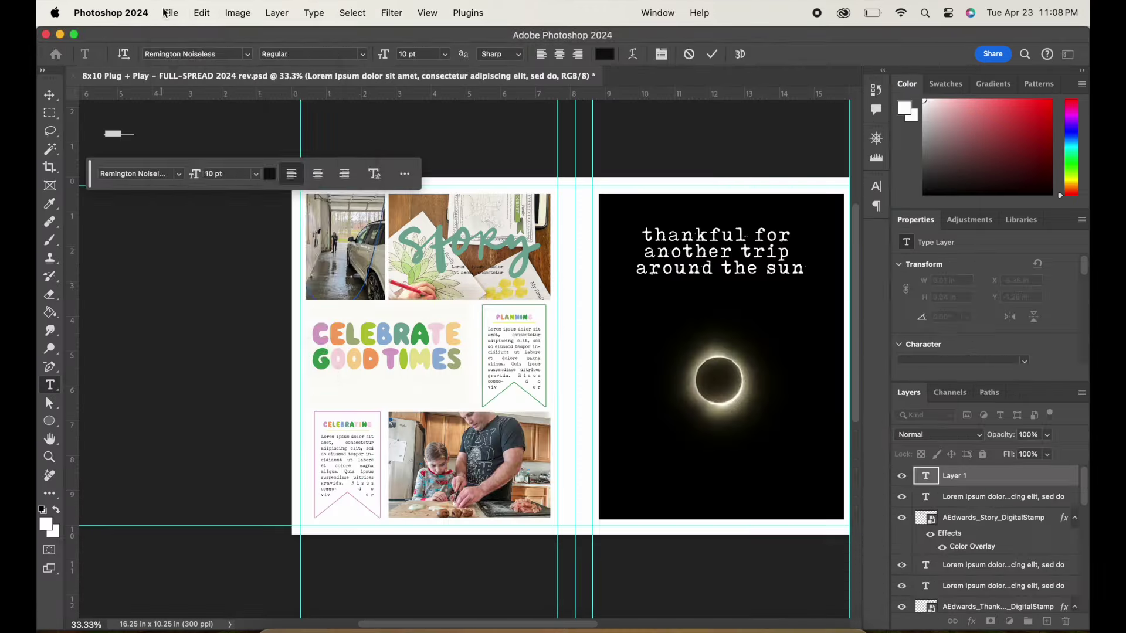
pyautogui.click(171, 13)
pyautogui.click(71, 100)
pyautogui.click(49, 95)
pyautogui.click(1064, 620)
pyautogui.click(605, 300)
pyautogui.click(171, 13)
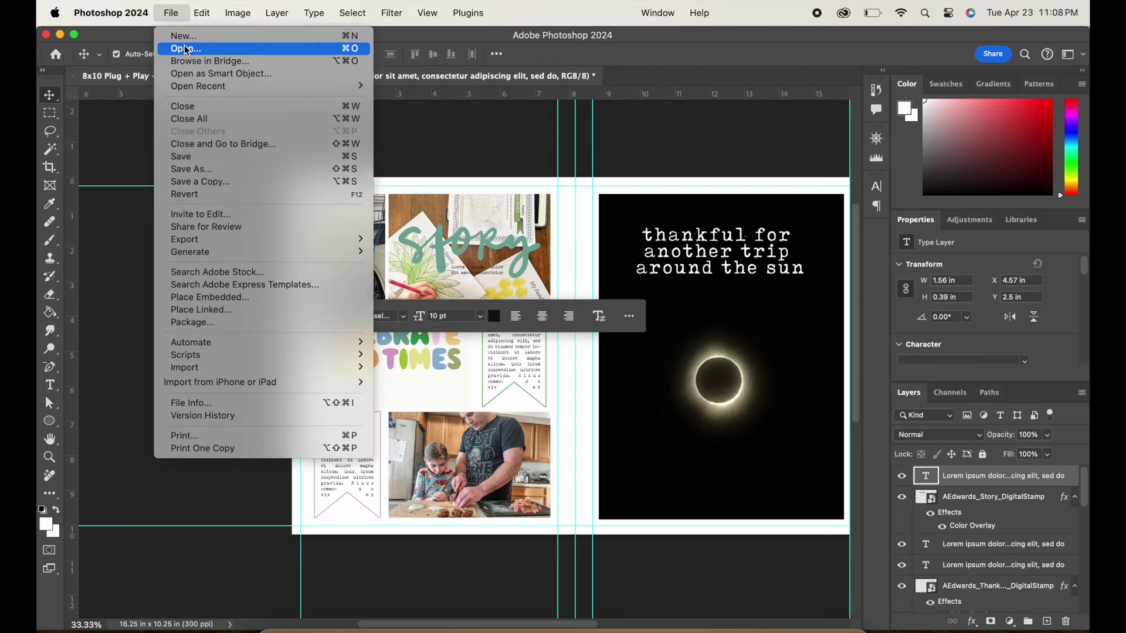
pyautogui.click(184, 49)
pyautogui.click(746, 389)
pyautogui.click(278, 628)
pyautogui.rightClick(591, 353)
pyautogui.moveTo(723, 365)
pyautogui.click(955, 402)
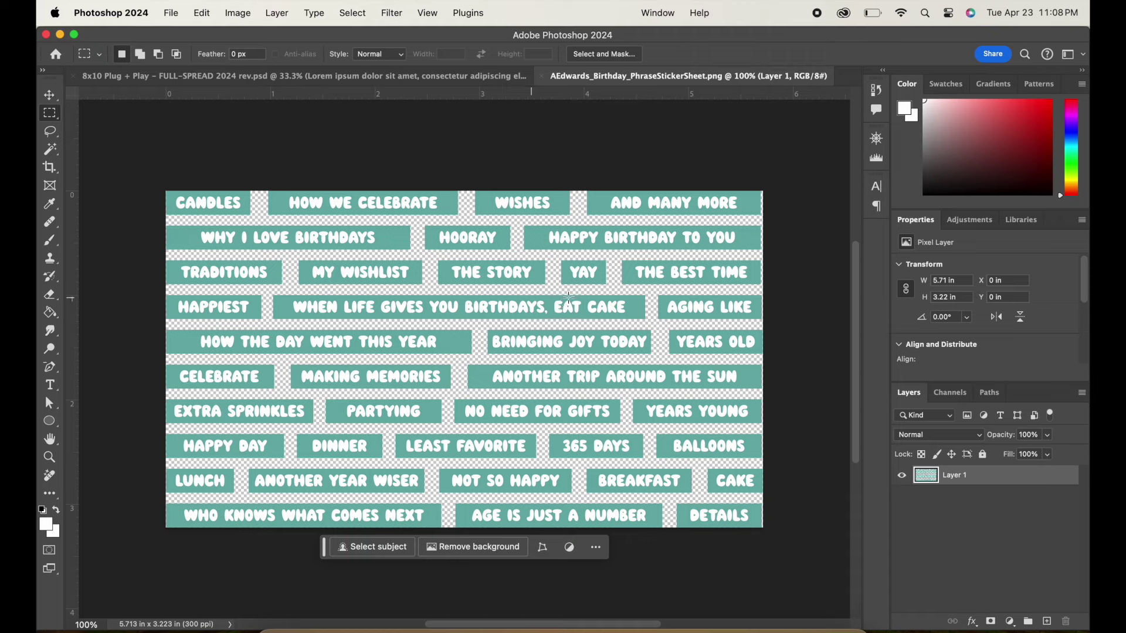
# Copy the MAKING MEMORIES sticker from the phrase sheet onto its own layer
pyautogui.moveTo(287, 360)
pyautogui.mouseDown()
pyautogui.moveTo(384, 369)
pyautogui.moveTo(454, 394)
pyautogui.mouseUp()
pyautogui.rightClick(401, 378)
pyautogui.click(435, 373)
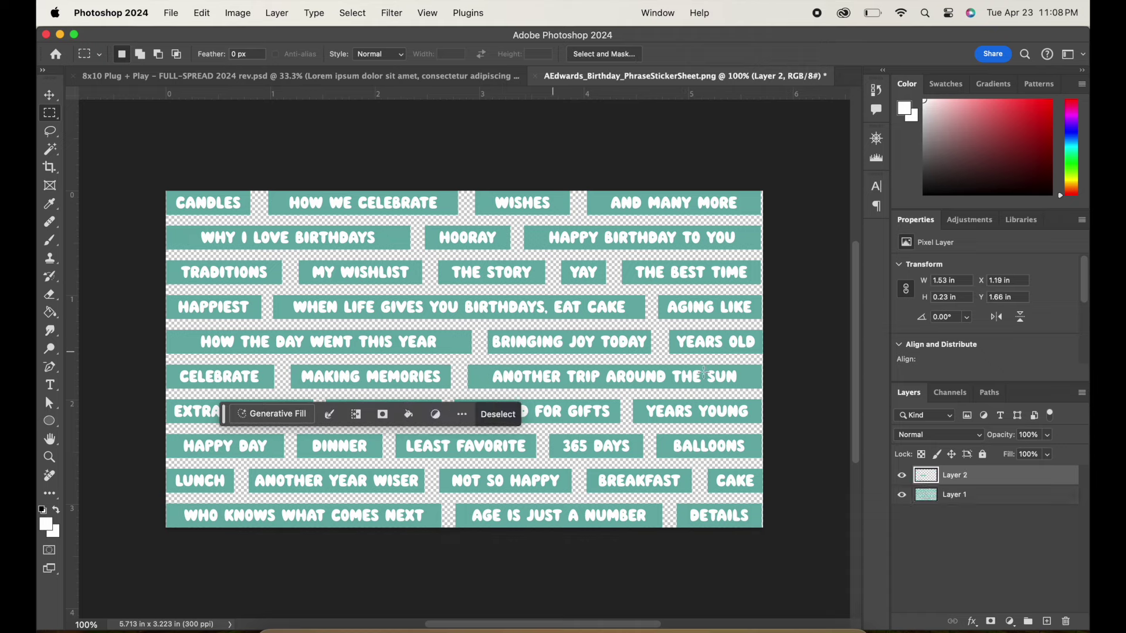
# Check the spread and the kit preview, and copy THE STORY sticker from the sheet's Layer 1 onto its own layer
pyautogui.click(971, 497)
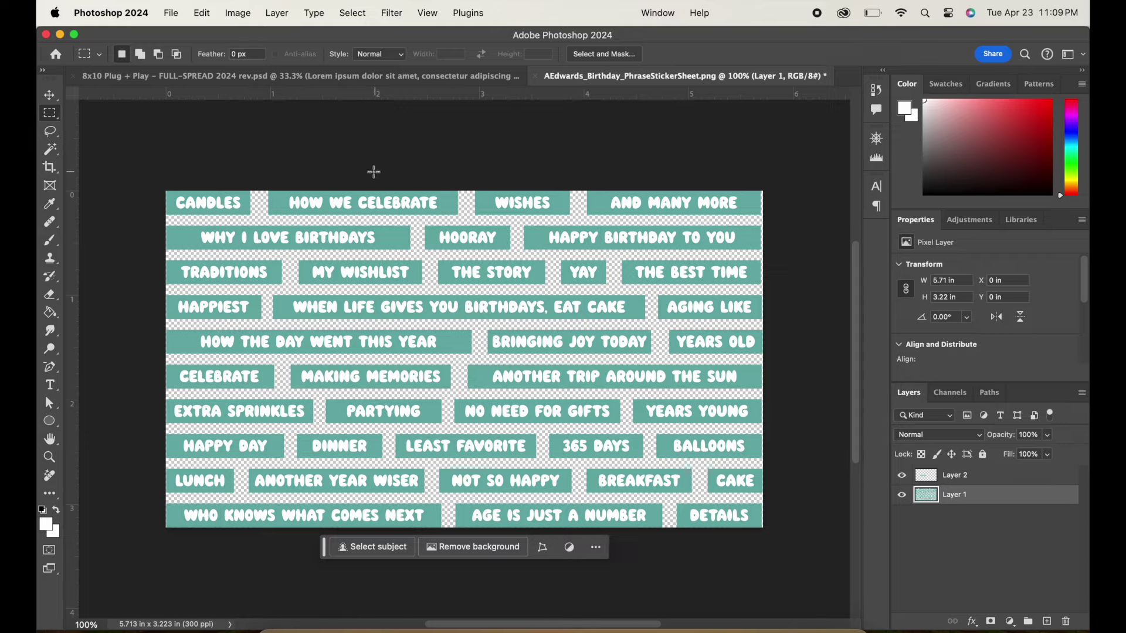
pyautogui.click(342, 76)
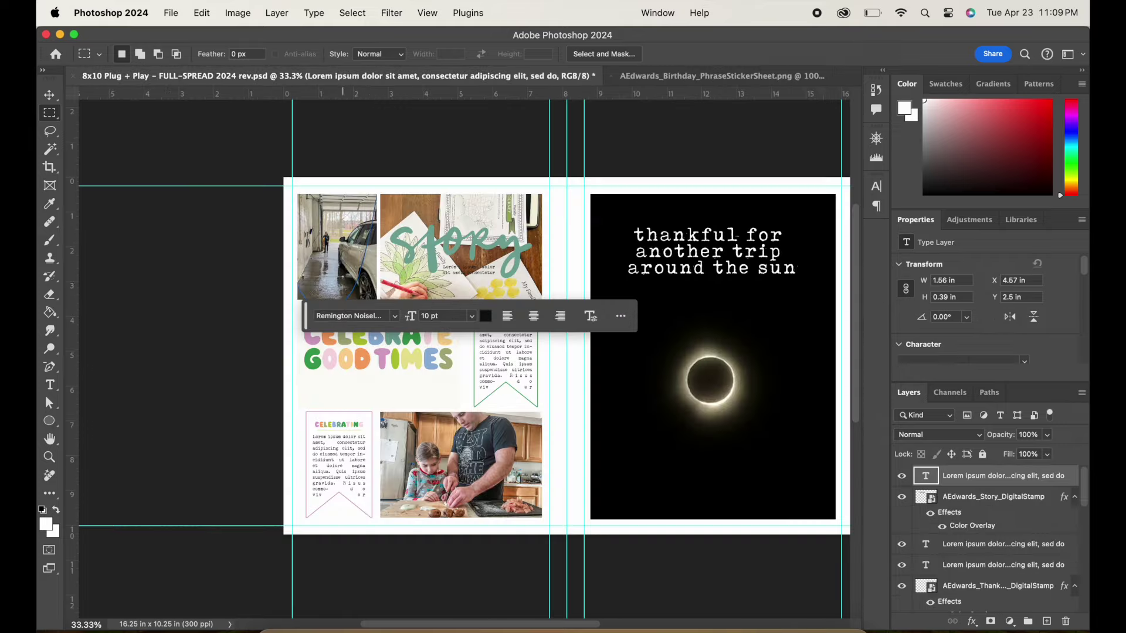
pyautogui.click(368, 624)
pyautogui.click(456, 624)
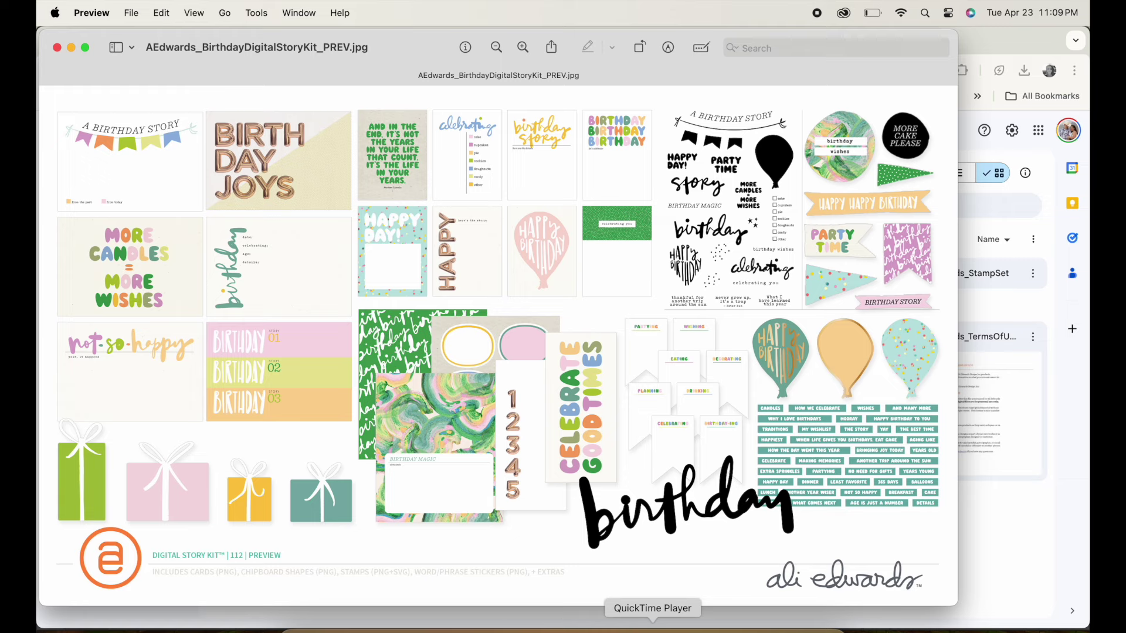
pyautogui.click(562, 625)
pyautogui.click(652, 76)
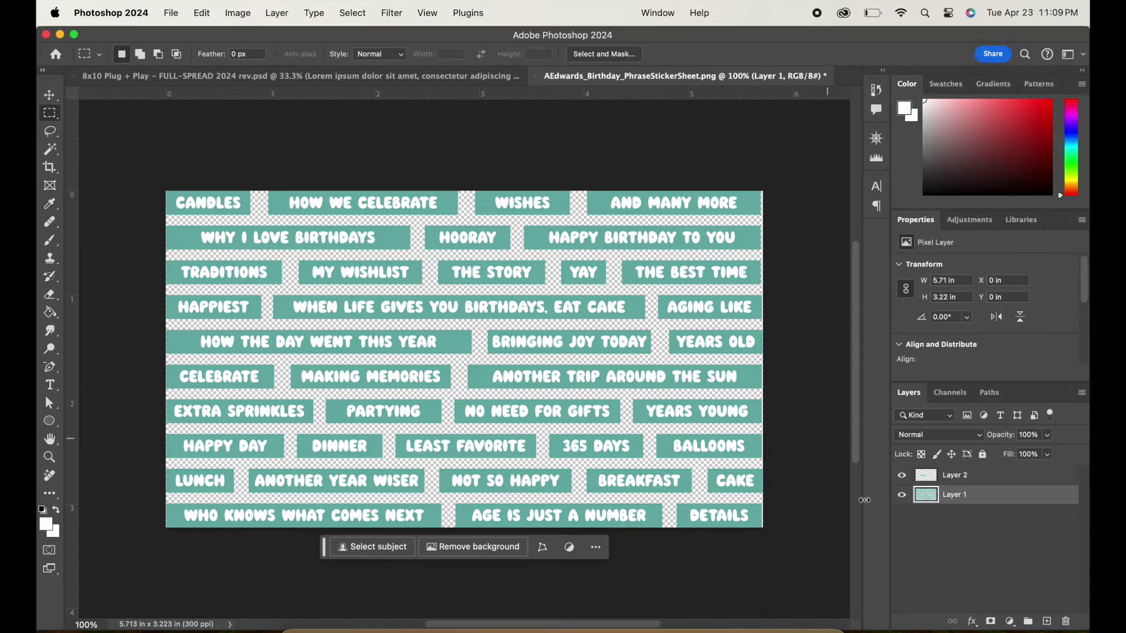
pyautogui.moveTo(438, 259); pyautogui.dragTo(545, 285)
pyautogui.rightClick(516, 253)
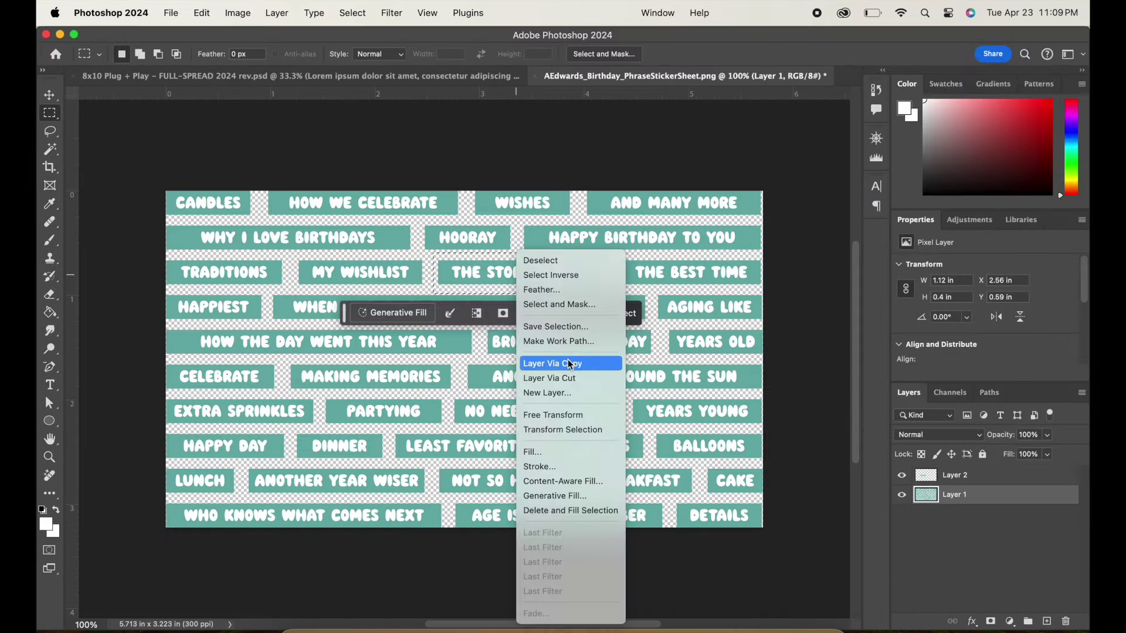
pyautogui.click(572, 360)
# Bring both stickers into the spread, placing THE STORY low on the car photo and MAKING MEMORIES on the kitchen photo
pyautogui.moveTo(968, 495); pyautogui.dragTo(423, 432)
pyautogui.click(277, 307)
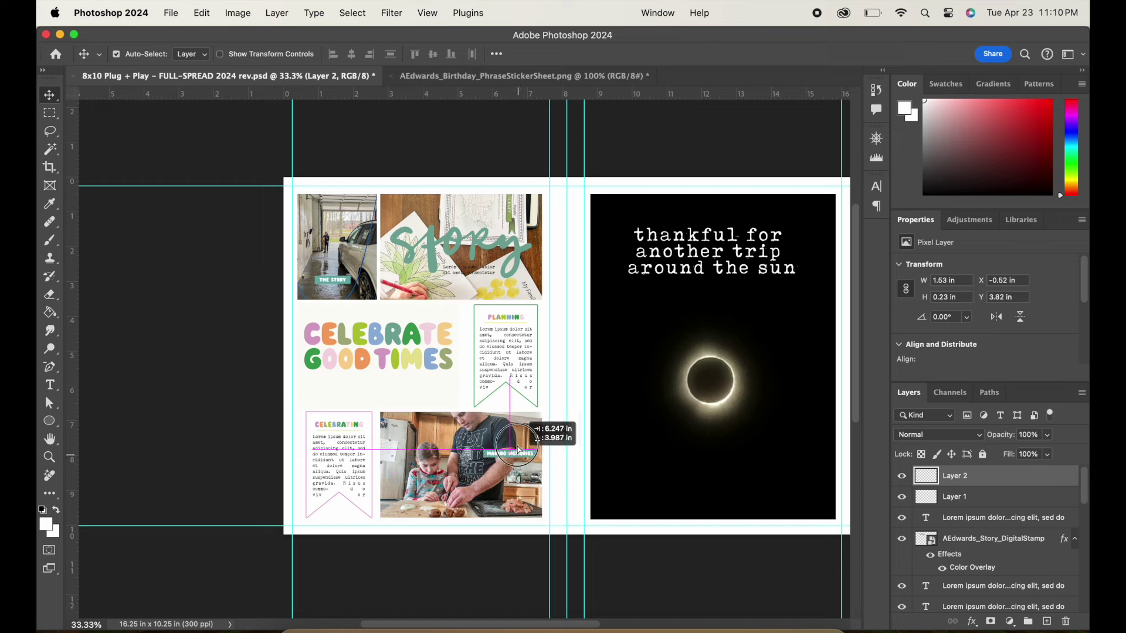
# Match the Story stamp's colour overlay to the teal sampled from THE STORY sticker and apply the layer style
pyautogui.click(433, 255)
pyautogui.doubleClick(1047, 542)
pyautogui.click(482, 488)
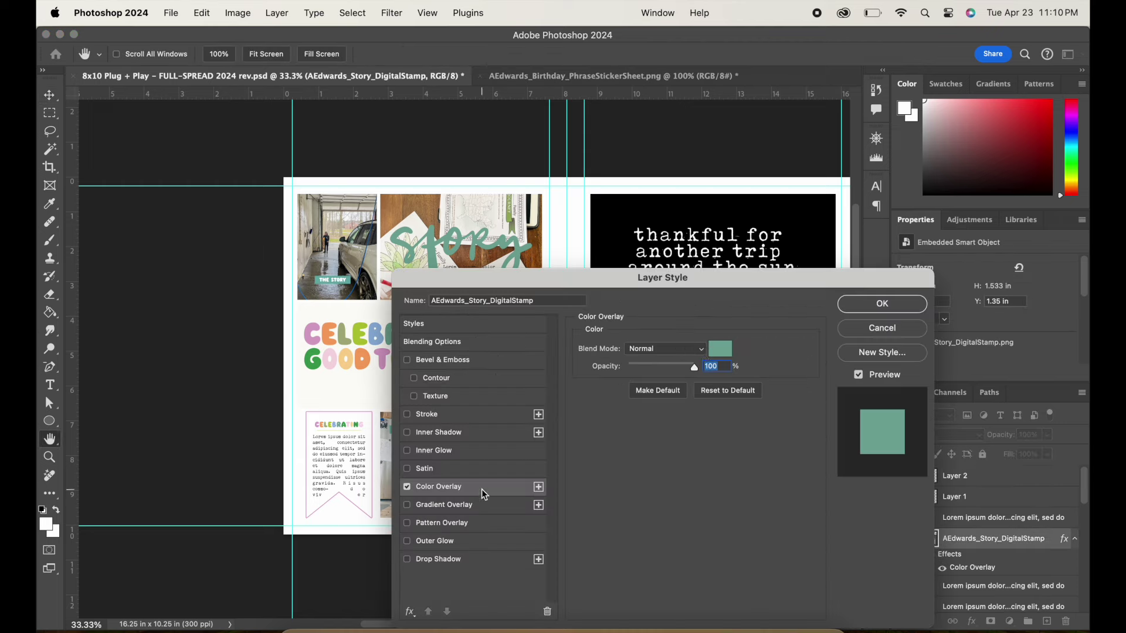
pyautogui.click(721, 349)
pyautogui.click(349, 280)
pyautogui.click(1040, 339)
pyautogui.click(881, 304)
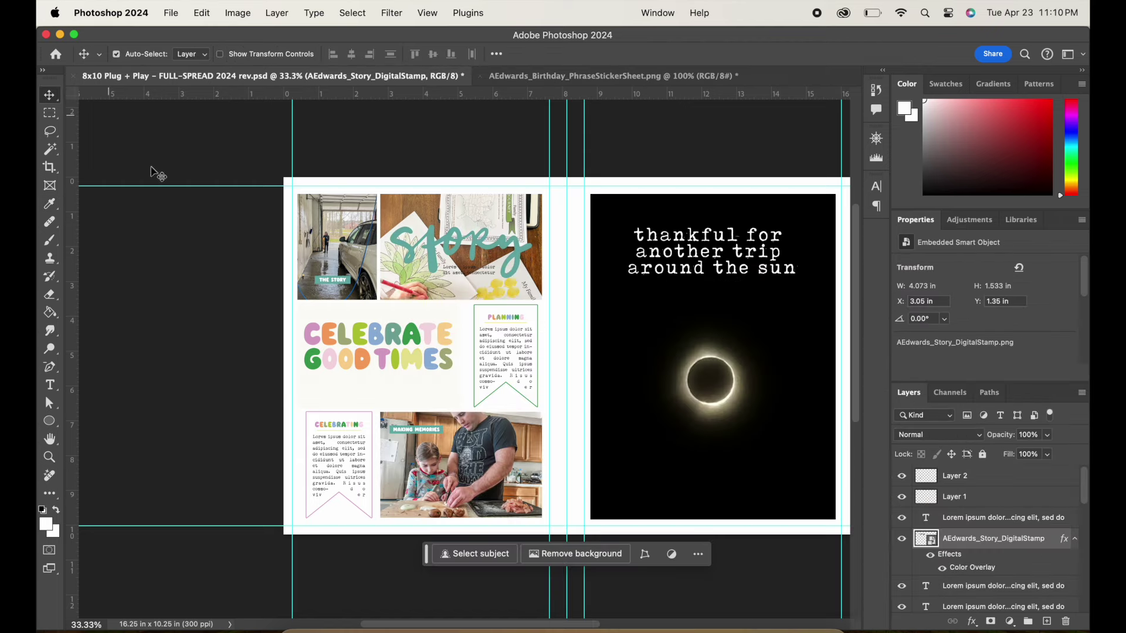
pyautogui.click(172, 232)
# Duplicate the Story text box onto the eclipse photo beneath the stamp and set its text colour to white, #ffffff
pyautogui.click(485, 272)
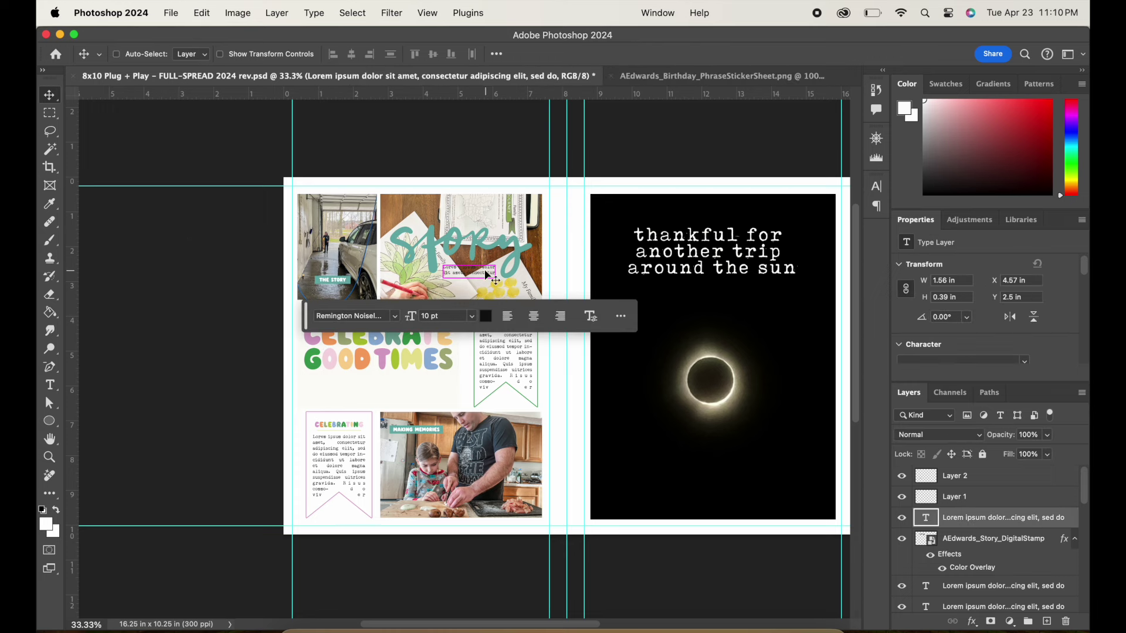
pyautogui.keyDown('alt'); pyautogui.moveTo(485, 272); pyautogui.dragTo(721, 295); pyautogui.keyUp('alt')
pyautogui.press('t')
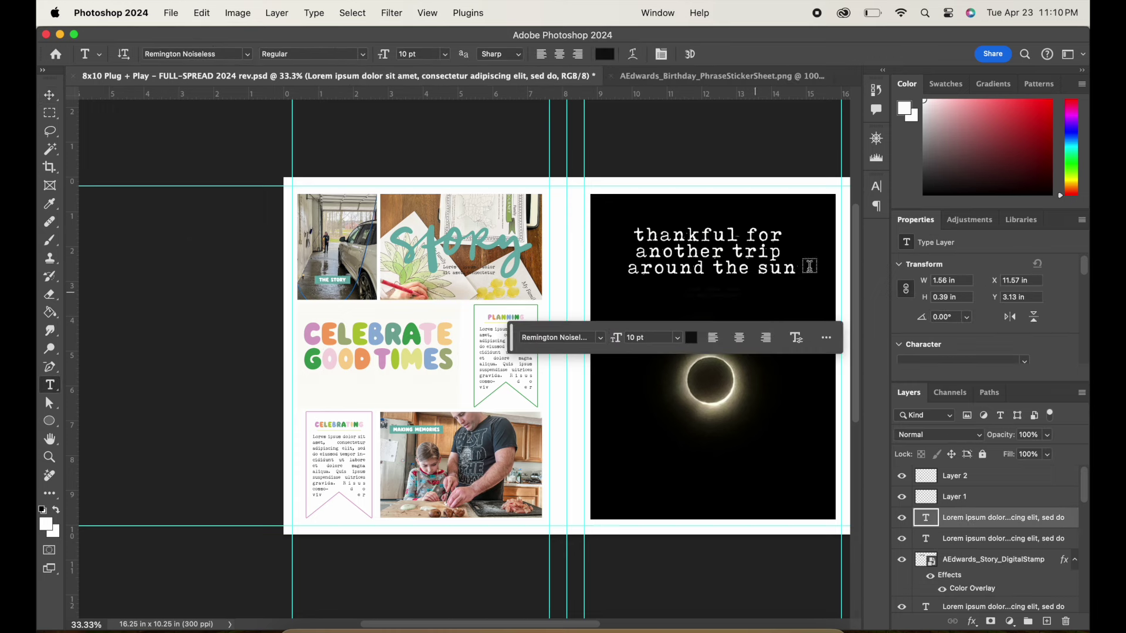
pyautogui.scroll(-3, 995, 299)
pyautogui.click(1020, 346)
pyautogui.click(729, 351)
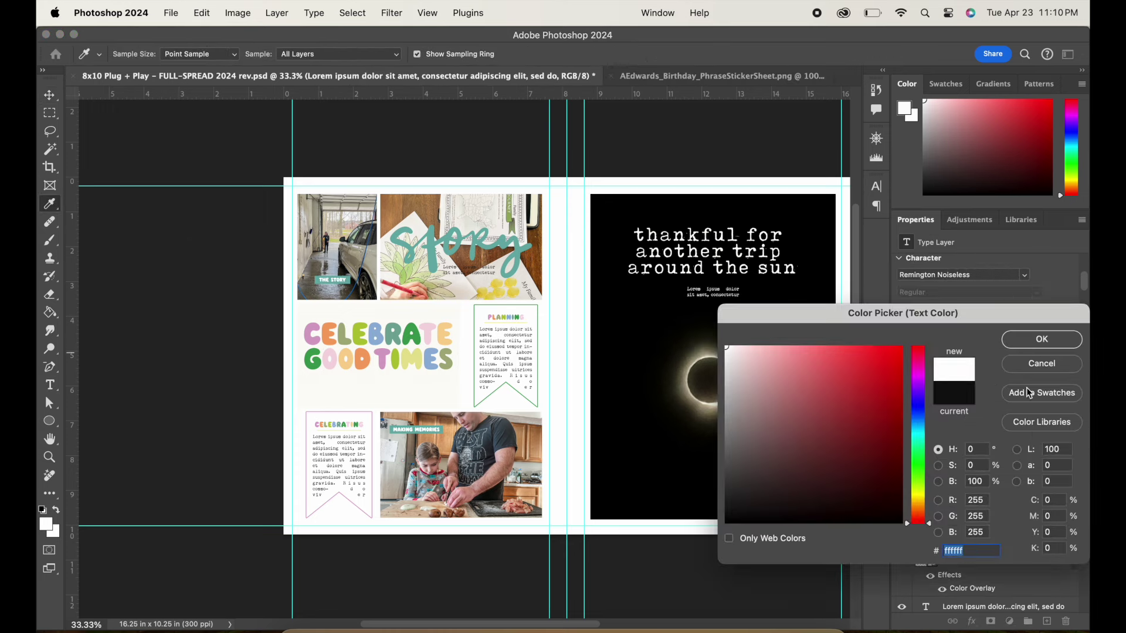
pyautogui.click(1048, 338)
# Widen the white placeholder text box to about the stamp's width so its text fills three lines
pyautogui.click(704, 294)
pyautogui.moveTo(739, 293); pyautogui.dragTo(783, 293)
pyautogui.moveTo(687, 293)
pyautogui.mouseDown()
pyautogui.moveTo(627, 293)
pyautogui.moveTo(706, 303)
pyautogui.mouseUp()
pyautogui.click(712, 54)
pyautogui.press('v')
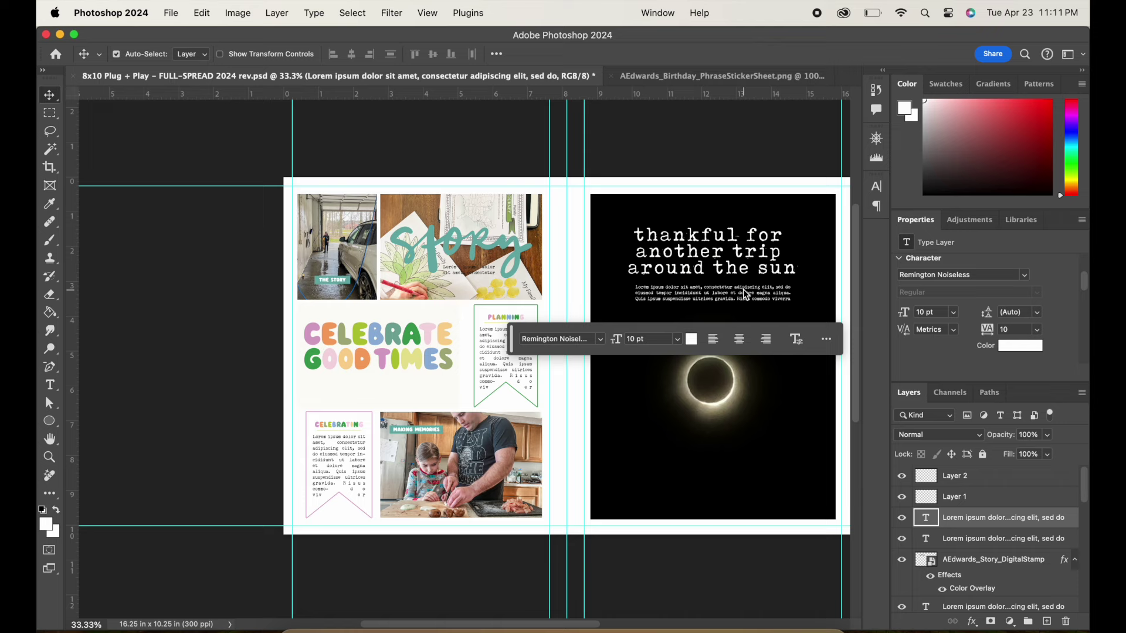
# Set the "thankful for another trip around the sun" stamp's colour overlay to #fdfcf8, sampled from the title paper
pyautogui.click(739, 271)
pyautogui.click(789, 269)
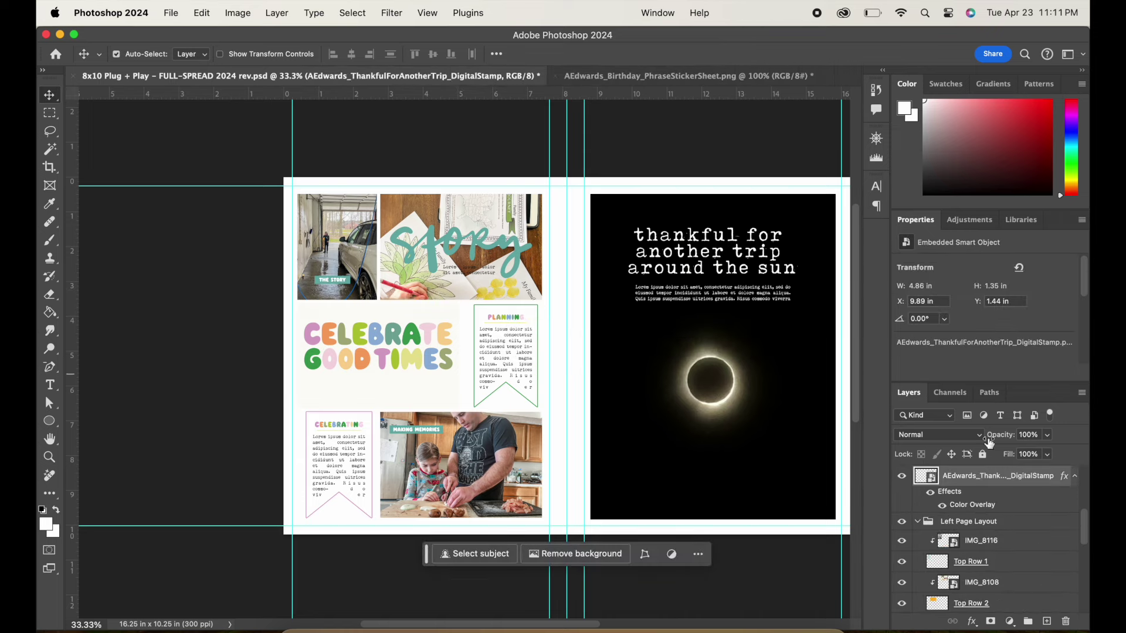
pyautogui.doubleClick(1063, 476)
pyautogui.click(438, 487)
pyautogui.click(718, 350)
pyautogui.click(320, 378)
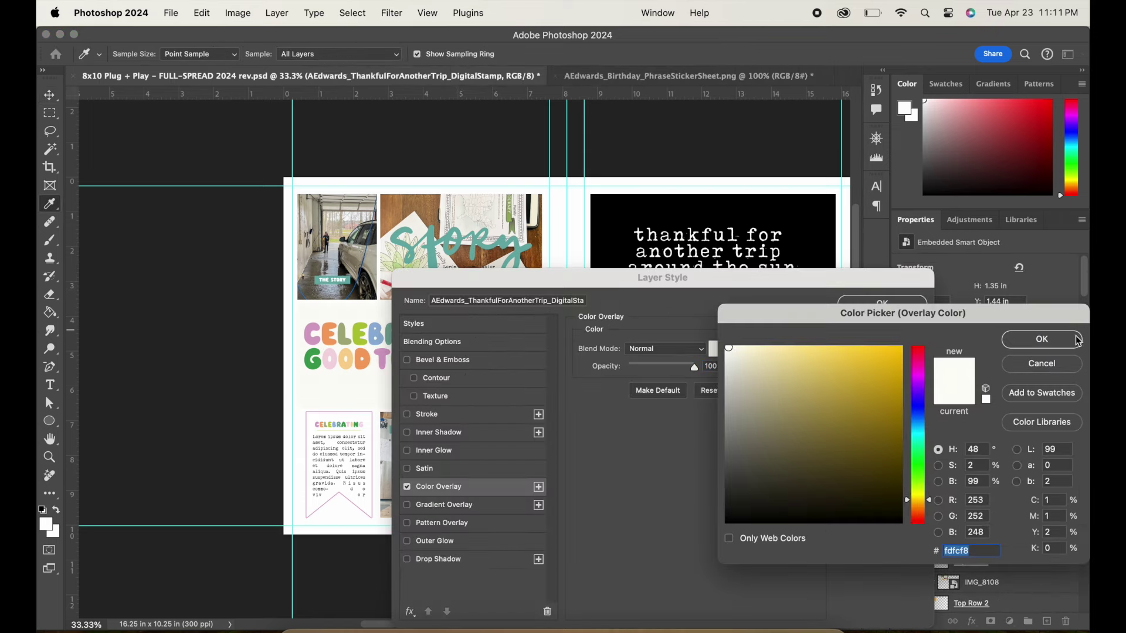
pyautogui.click(1076, 340)
pyautogui.click(881, 304)
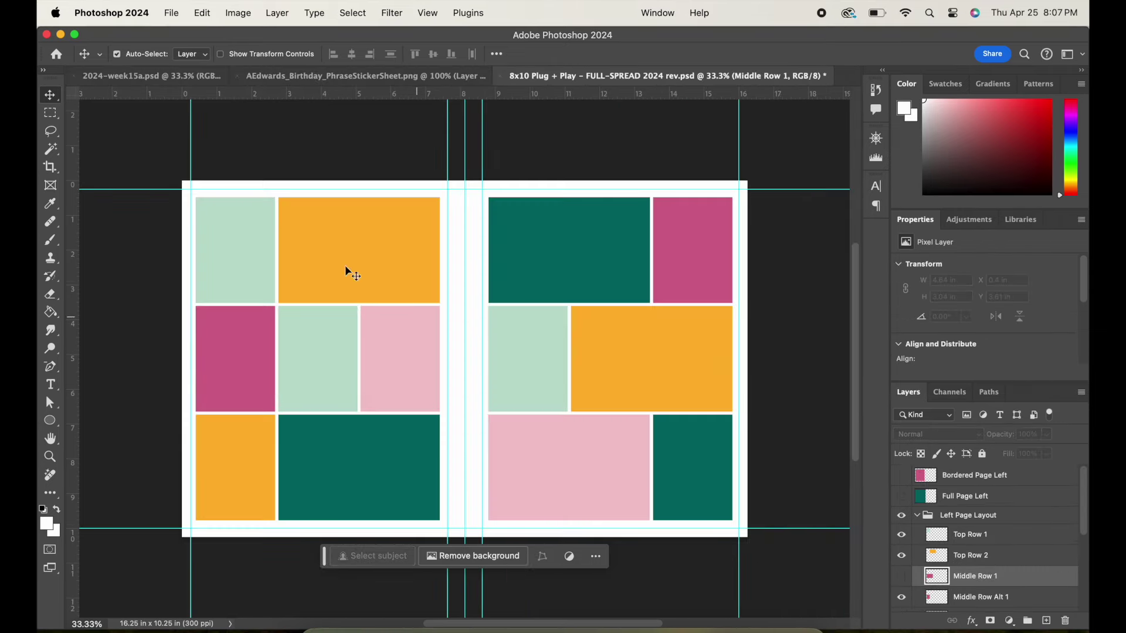
# Try placing IMG_7934 2.JPG over the left page's Top Row 2 frame, scaled to about 6.08 × 4.46 in and rotated 172.51°
pyautogui.click(347, 271)
pyautogui.press('super+t')
pyautogui.moveTo(732, 537); pyautogui.dragTo(456, 354)
pyautogui.rightClick(384, 284)
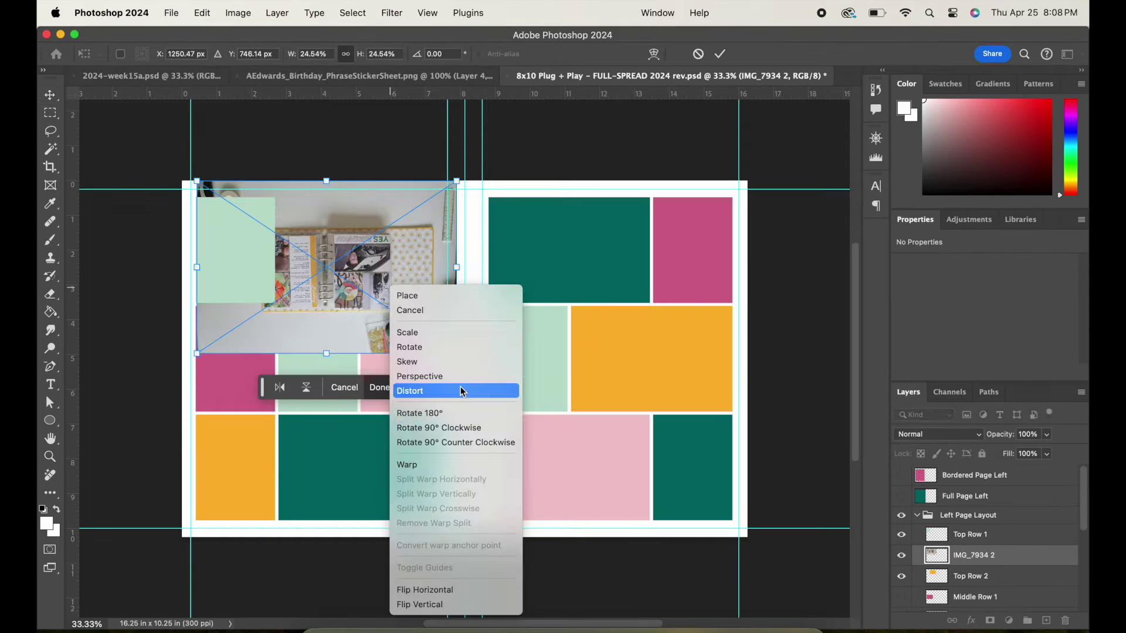
pyautogui.click(448, 412)
pyautogui.moveTo(365, 290); pyautogui.dragTo(437, 283)
pyautogui.moveTo(527, 176); pyautogui.dragTo(458, 208)
pyautogui.moveTo(410, 264); pyautogui.dragTo(412, 237)
pyautogui.moveTo(268, 328); pyautogui.dragTo(279, 341)
pyautogui.press('Return')
pyautogui.moveTo(348, 231); pyautogui.dragTo(347, 227)
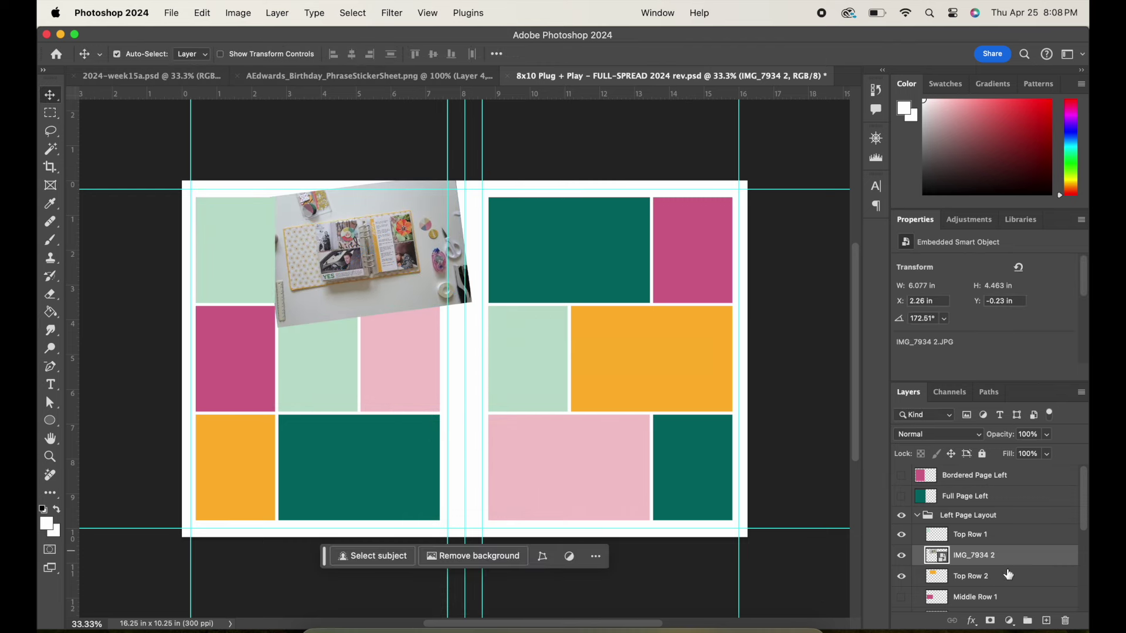
# Try clipping IMG_7934 2 to the Top Row 2 frame and repositioning it, and delete the photo layer
pyautogui.rightClick(1023, 556)
pyautogui.click(949, 595)
pyautogui.moveTo(381, 266); pyautogui.dragTo(362, 270)
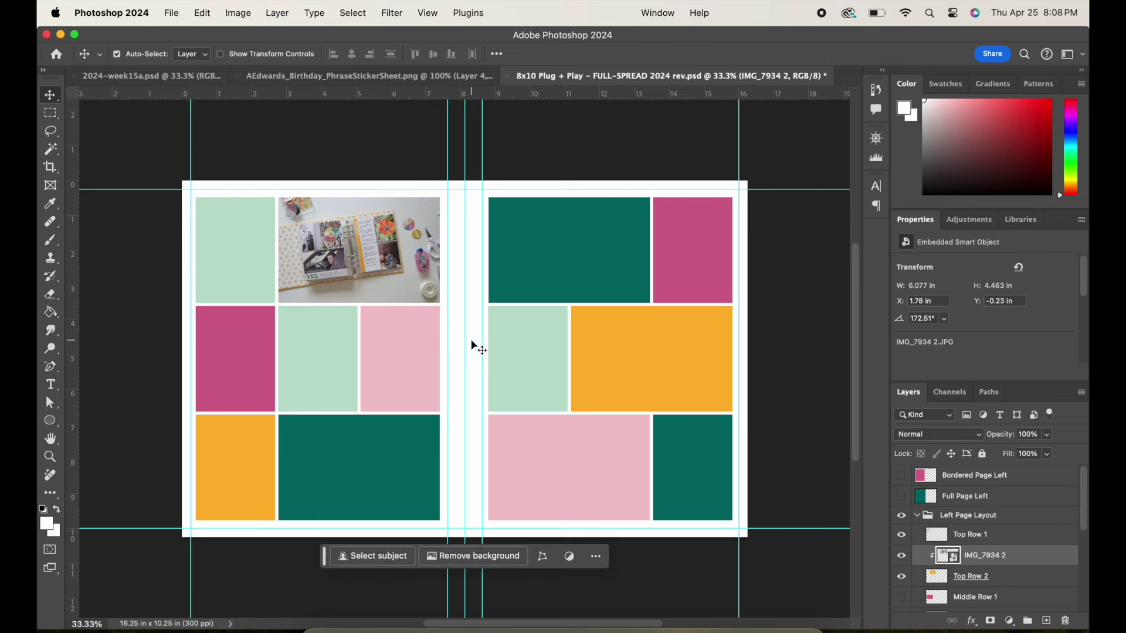
pyautogui.click(1065, 620)
pyautogui.press('Return')
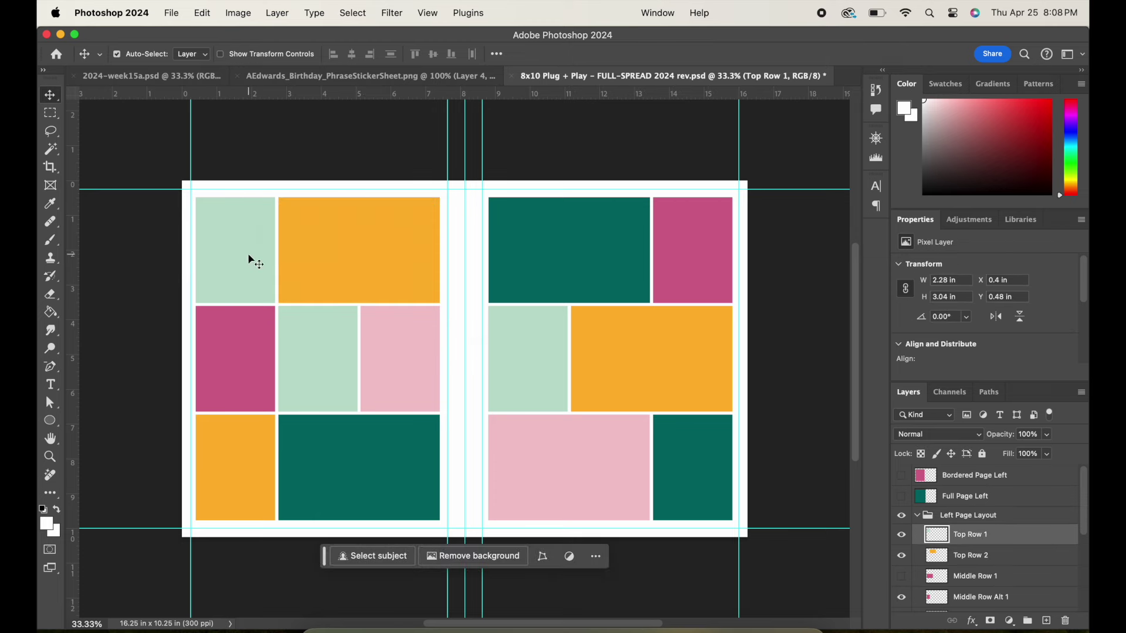
# Switch to Finder and place IMG_8146.JPG from the Week 15 2024 folder into the spread
pyautogui.press('super+Tab')
pyautogui.click(389, 287)
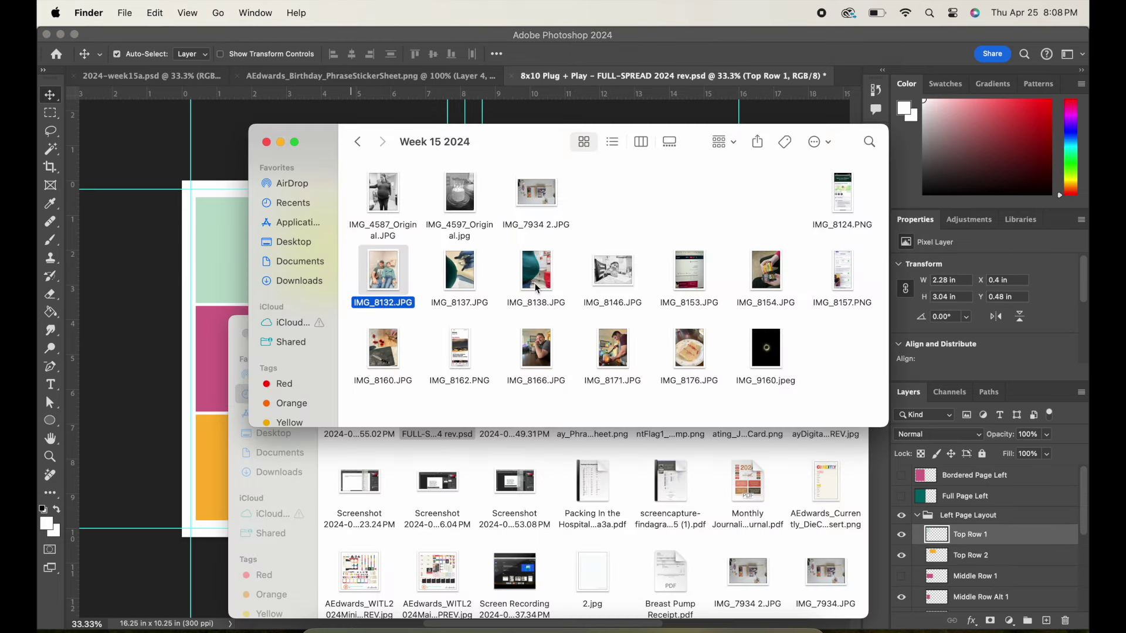
pyautogui.click(615, 279)
pyautogui.click(212, 469)
pyautogui.click(320, 630)
pyautogui.moveTo(612, 271); pyautogui.dragTo(214, 460)
# Scale IMG_8146 to about 4.97 × 3.73 in, position it over the left page's Bottom Row 2 frame and commit
pyautogui.moveTo(699, 186); pyautogui.dragTo(432, 383)
pyautogui.moveTo(342, 467); pyautogui.dragTo(301, 486)
pyautogui.moveTo(392, 402); pyautogui.dragTo(311, 426)
pyautogui.moveTo(268, 485); pyautogui.dragTo(351, 452)
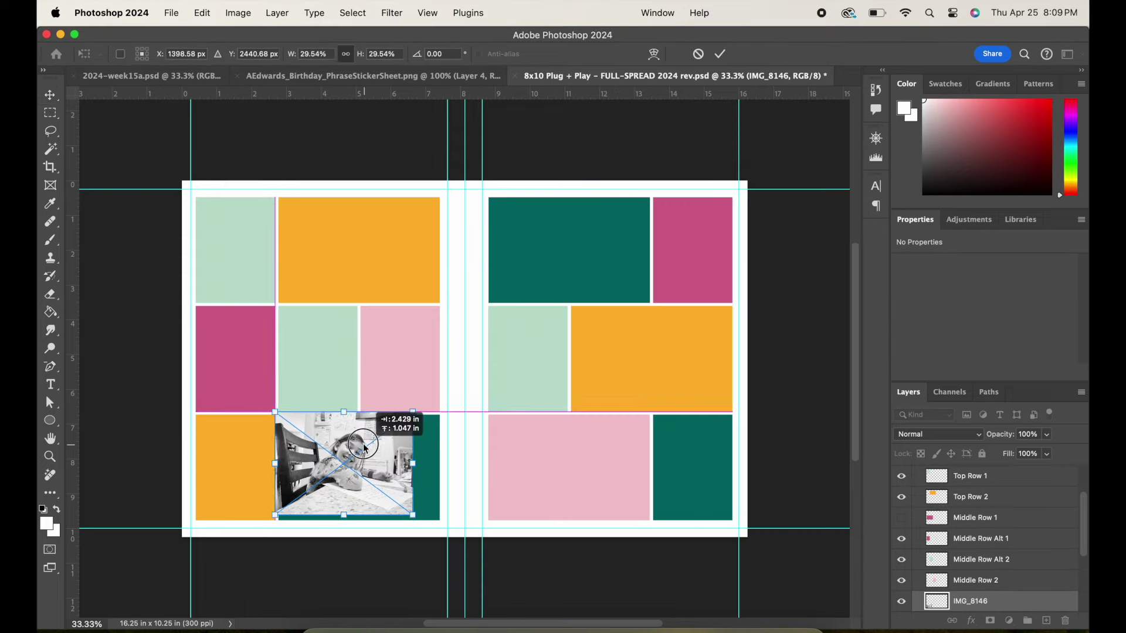
pyautogui.moveTo(415, 519); pyautogui.dragTo(448, 544)
pyautogui.moveTo(395, 469); pyautogui.dragTo(394, 460)
pyautogui.click(726, 53)
pyautogui.click(720, 54)
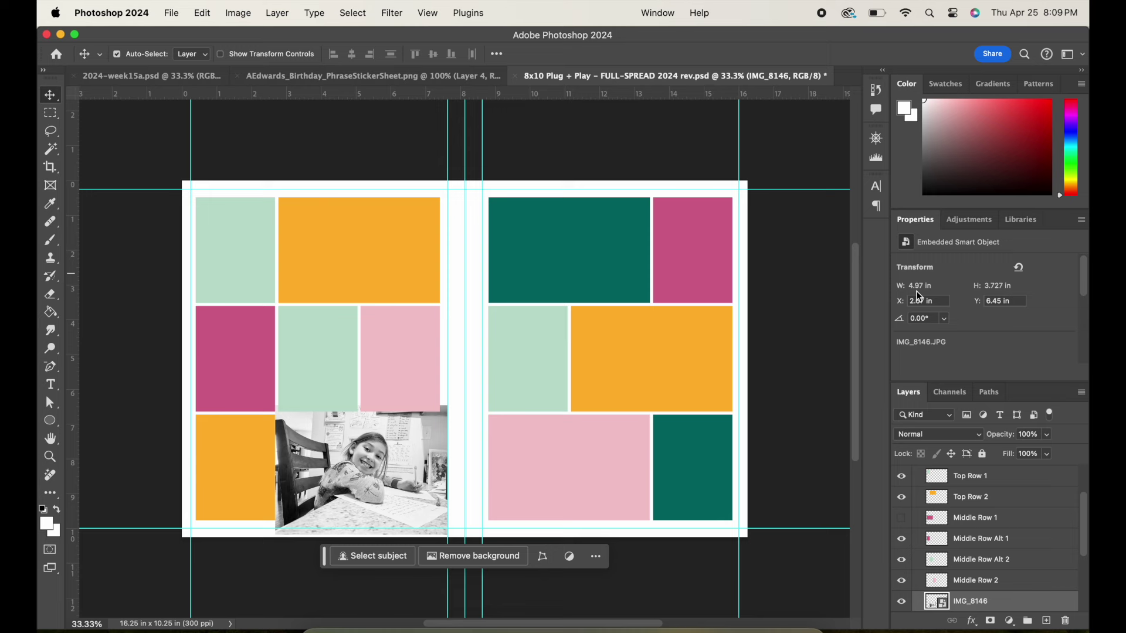
# Move the IMG_8146 layer directly above Bottom Row 2 and clip it to that frame
pyautogui.scroll(-4, 1006, 492)
pyautogui.moveTo(1007, 520); pyautogui.dragTo(1009, 551)
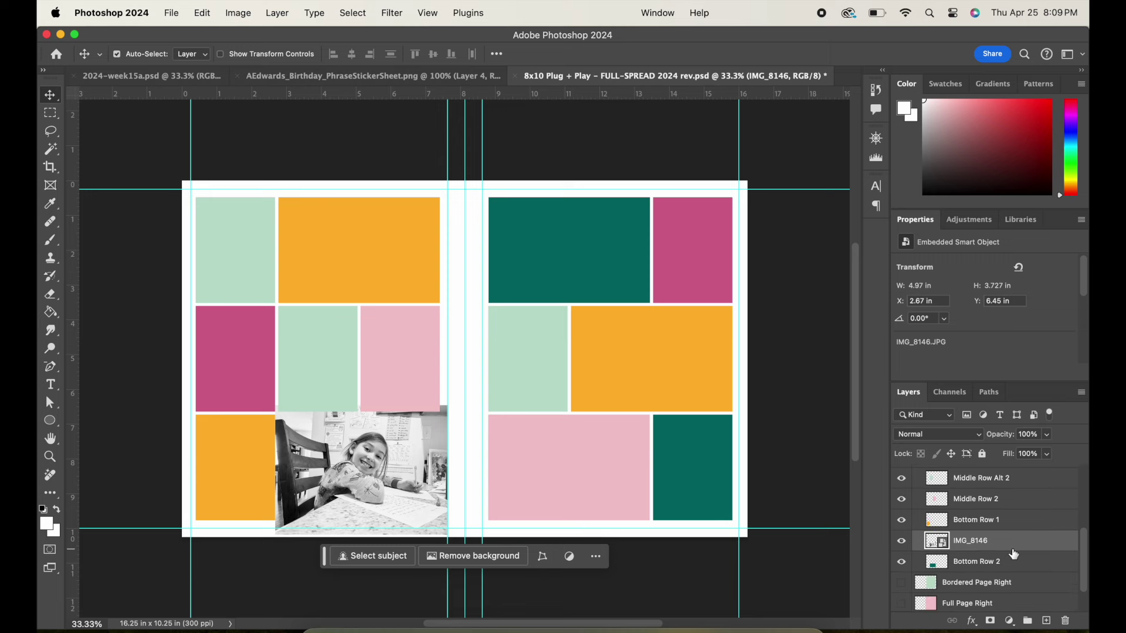
pyautogui.rightClick(1001, 543)
pyautogui.click(911, 594)
# Choose IMG_8132.JPG from the Week 15 2024 folder in Finder and place it in the Photoshop spread
pyautogui.click(486, 203)
pyautogui.click(323, 627)
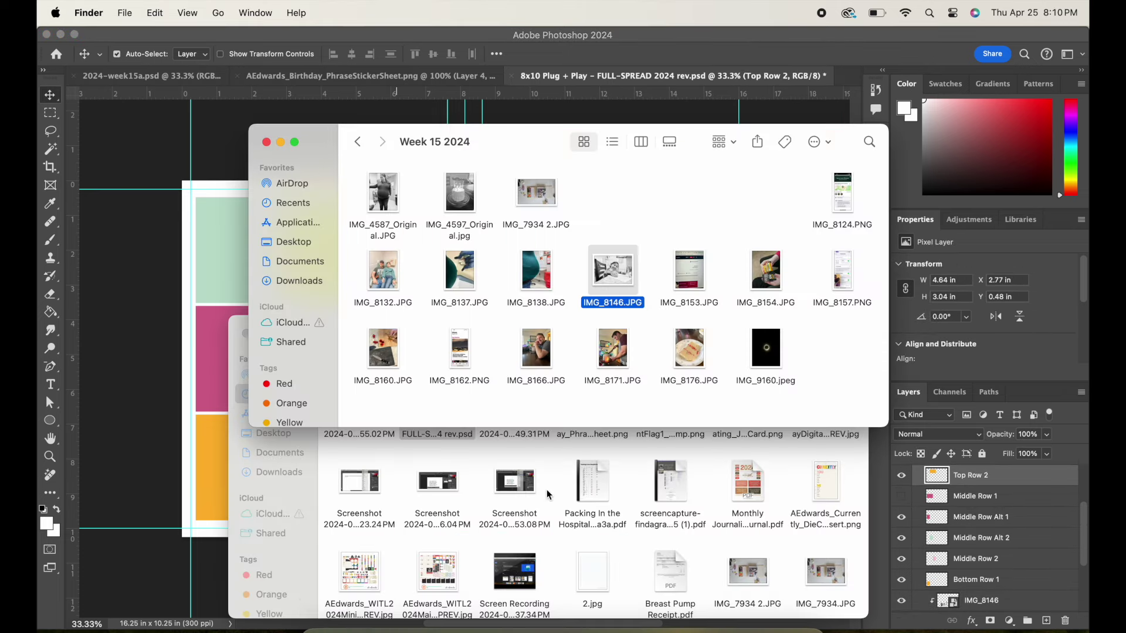
pyautogui.click(772, 277)
pyautogui.click(231, 266)
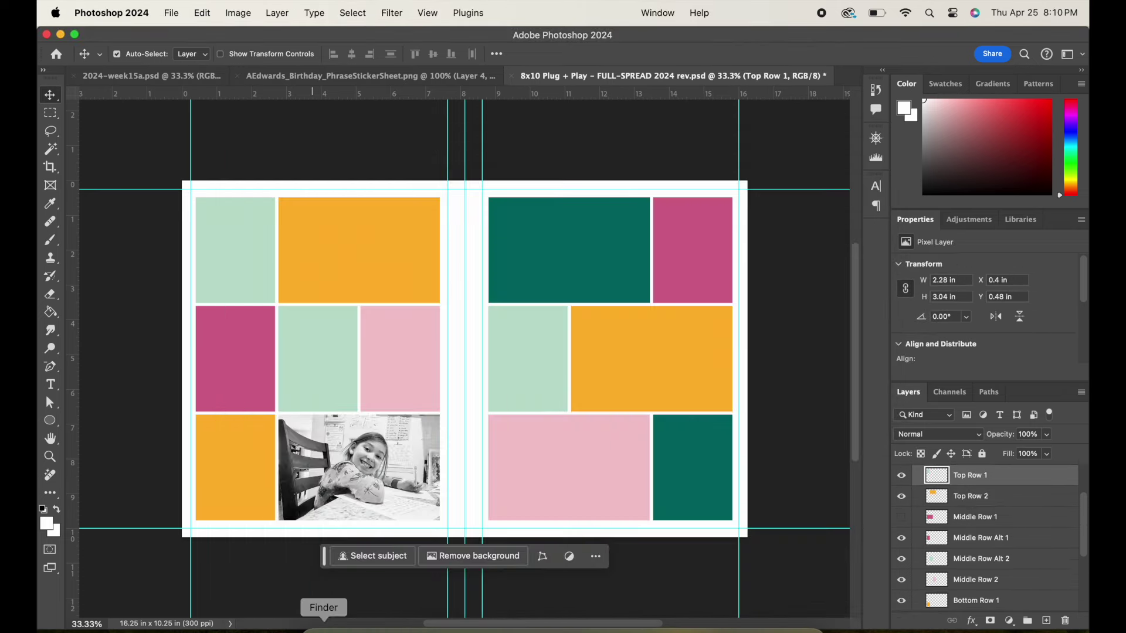
pyautogui.click(323, 626)
pyautogui.click(383, 275)
pyautogui.click(463, 279)
pyautogui.click(390, 279)
pyautogui.moveTo(390, 278); pyautogui.dragTo(229, 256)
# Scale IMG_8132 to about 2.56 × 3.42 in over the left page's pink Middle Row 2 frame and commit
pyautogui.moveTo(599, 535); pyautogui.dragTo(456, 342)
pyautogui.moveTo(390, 299); pyautogui.dragTo(393, 360)
pyautogui.moveTo(463, 245); pyautogui.dragTo(429, 290)
pyautogui.moveTo(413, 332); pyautogui.dragTo(433, 332)
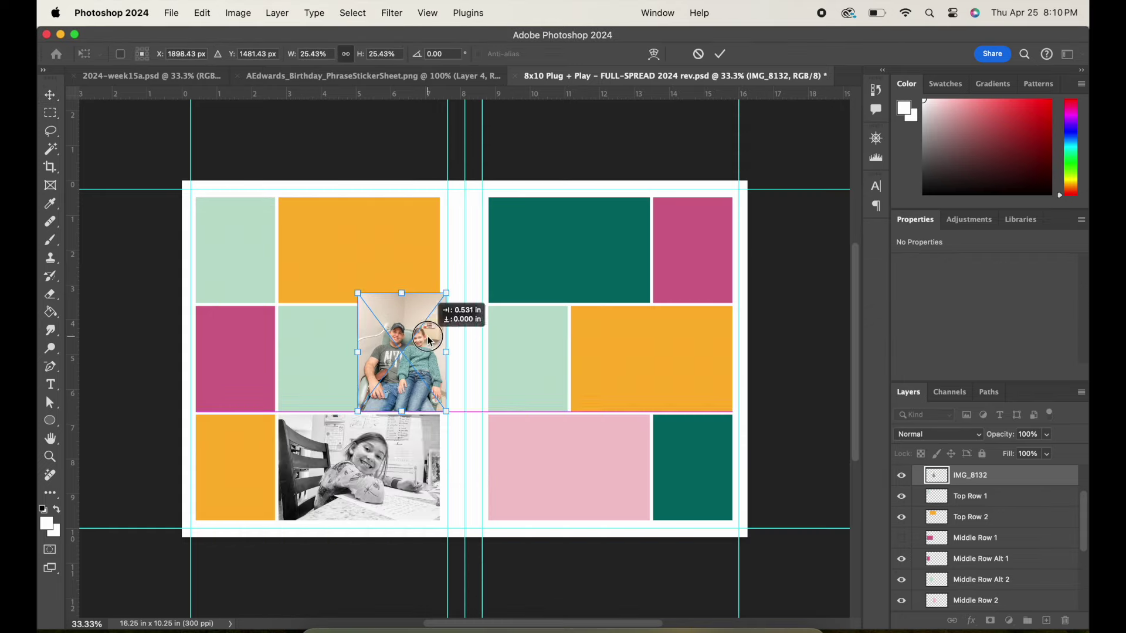
pyautogui.press('Return')
# Move the IMG_8132 layer directly above Middle Row 2 and clip it to that frame
pyautogui.moveTo(997, 480); pyautogui.dragTo(1020, 586)
pyautogui.rightClick(1018, 585)
pyautogui.click(938, 594)
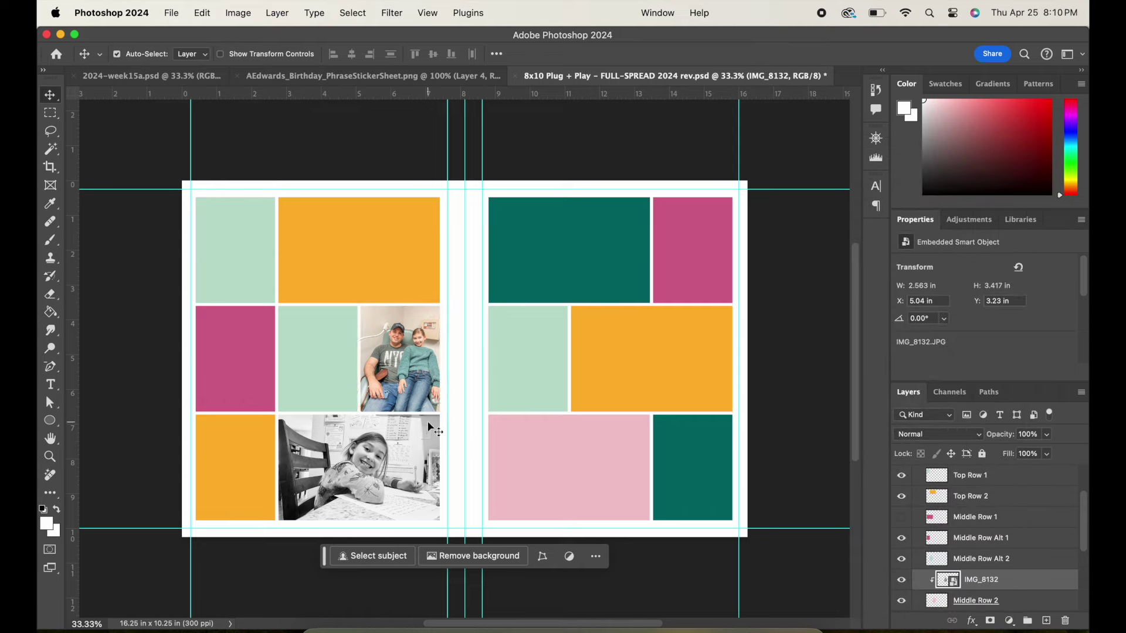
# Enlarge the clipped IMG_8132 to about 3.14 × 4.18 in and reposition it to centre the couple in the frame
pyautogui.moveTo(404, 359); pyautogui.dragTo(397, 361)
pyautogui.click(201, 13)
pyautogui.moveTo(293, 337)
pyautogui.click(402, 357)
pyautogui.moveTo(439, 296); pyautogui.dragTo(459, 269)
pyautogui.moveTo(422, 346); pyautogui.dragTo(411, 362)
pyautogui.click(719, 51)
# Place IMG_8137.JPG from the Finder folder above the left page's Top Row 2 frame layer
pyautogui.press('super+plus')
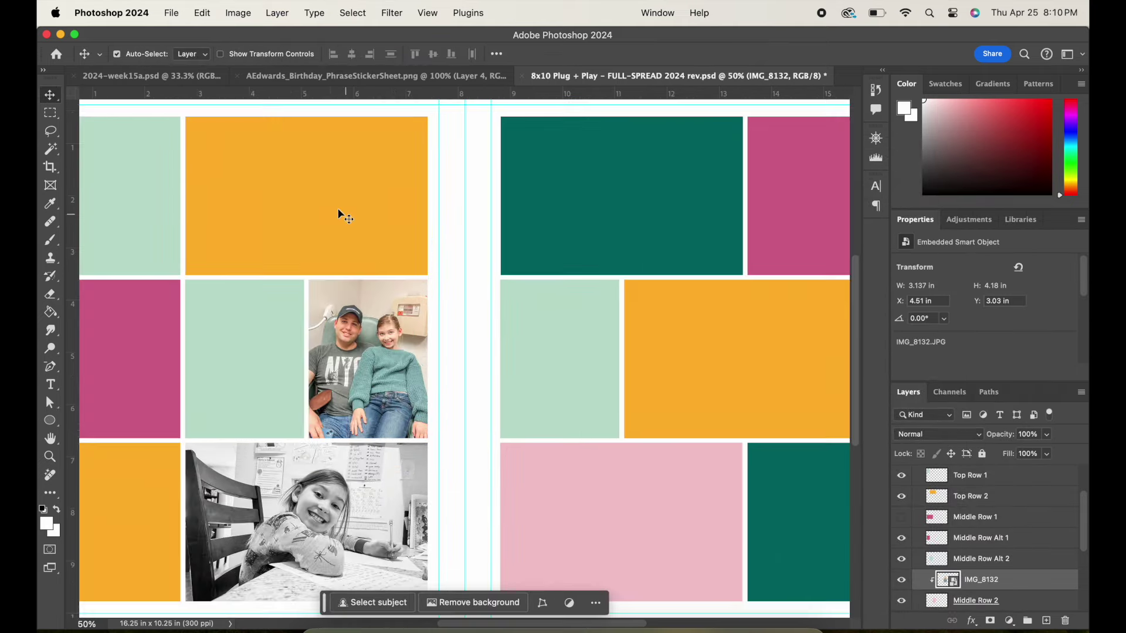
pyautogui.keyDown('super'); pyautogui.click(341, 211); pyautogui.keyUp('super')
pyautogui.click(323, 628)
pyautogui.moveTo(460, 283); pyautogui.dragTo(185, 204)
pyautogui.rightClick(374, 272)
pyautogui.click(440, 563)
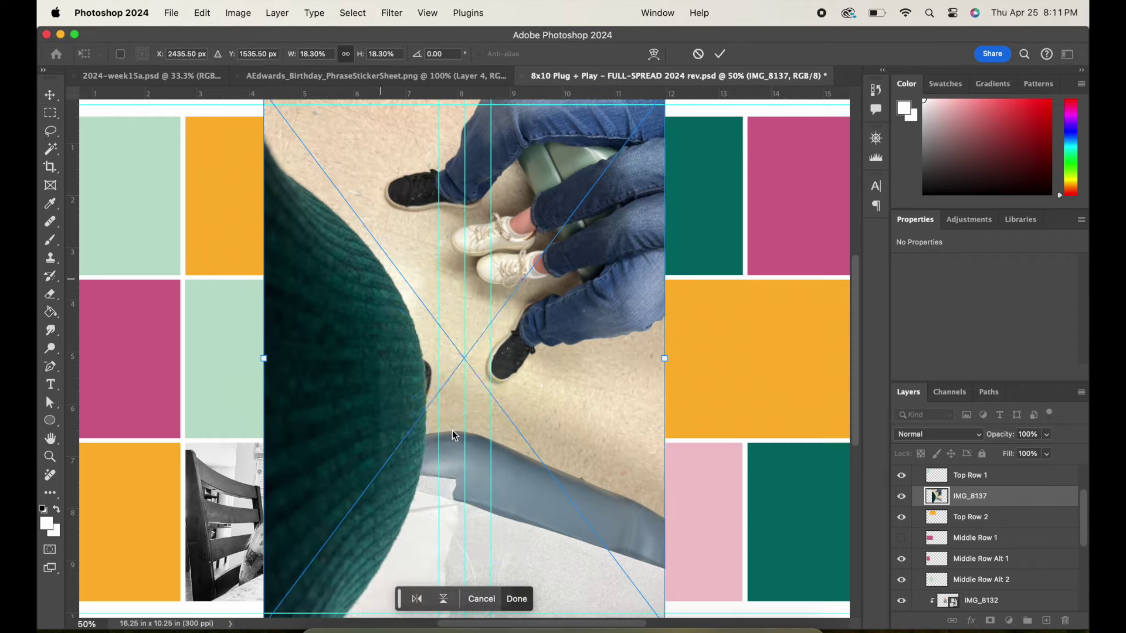
# Shrink IMG_8137, rotate it a quarter turn counter-clockwise, fit it over the Top Row 2 frame and commit
pyautogui.moveTo(731, 558); pyautogui.dragTo(493, 380)
pyautogui.moveTo(394, 325); pyautogui.dragTo(357, 258)
pyautogui.hscroll(-4, 358, 262)
pyautogui.scroll(1, 359, 262)
pyautogui.moveTo(582, 122); pyautogui.dragTo(526, 162)
pyautogui.moveTo(496, 205); pyautogui.dragTo(521, 178)
pyautogui.moveTo(552, 315); pyautogui.dragTo(565, 325)
pyautogui.moveTo(507, 278); pyautogui.dragTo(507, 265)
pyautogui.click(720, 54)
# Clip IMG_8137 to the Top Row 2 frame and select the magenta Middle Row Alt 1 frame
pyautogui.rightClick(996, 496)
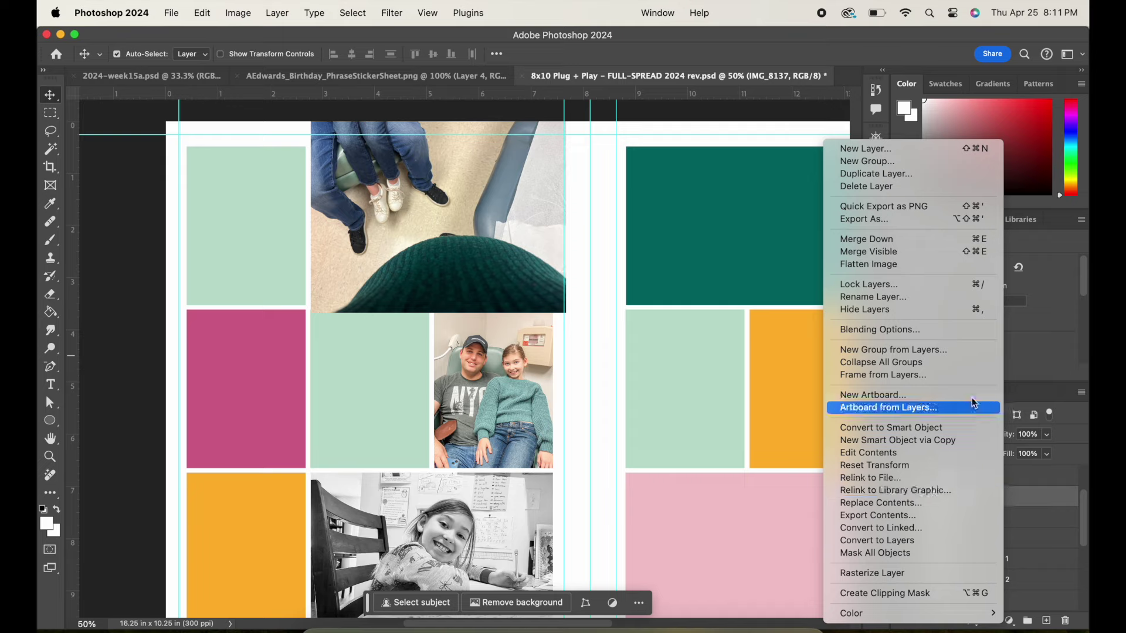
pyautogui.click(901, 604)
pyautogui.click(271, 397)
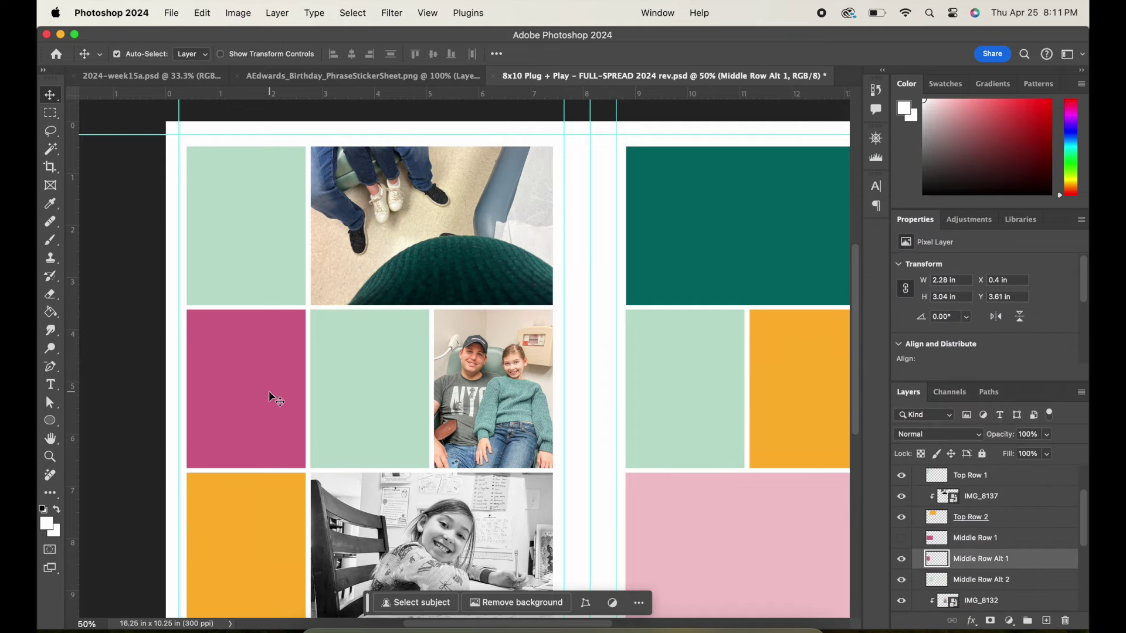
# Place IMG_4587_Original.JPG above the left page's Middle Row Alt 1 frame and shrink it to about 2.73 × 3.64 in over that frame
pyautogui.click(323, 630)
pyautogui.moveTo(389, 189); pyautogui.dragTo(211, 387)
pyautogui.moveTo(709, 102); pyautogui.dragTo(486, 394)
pyautogui.moveTo(382, 455); pyautogui.dragTo(262, 367)
pyautogui.moveTo(365, 544); pyautogui.dragTo(330, 499)
pyautogui.press('Return')
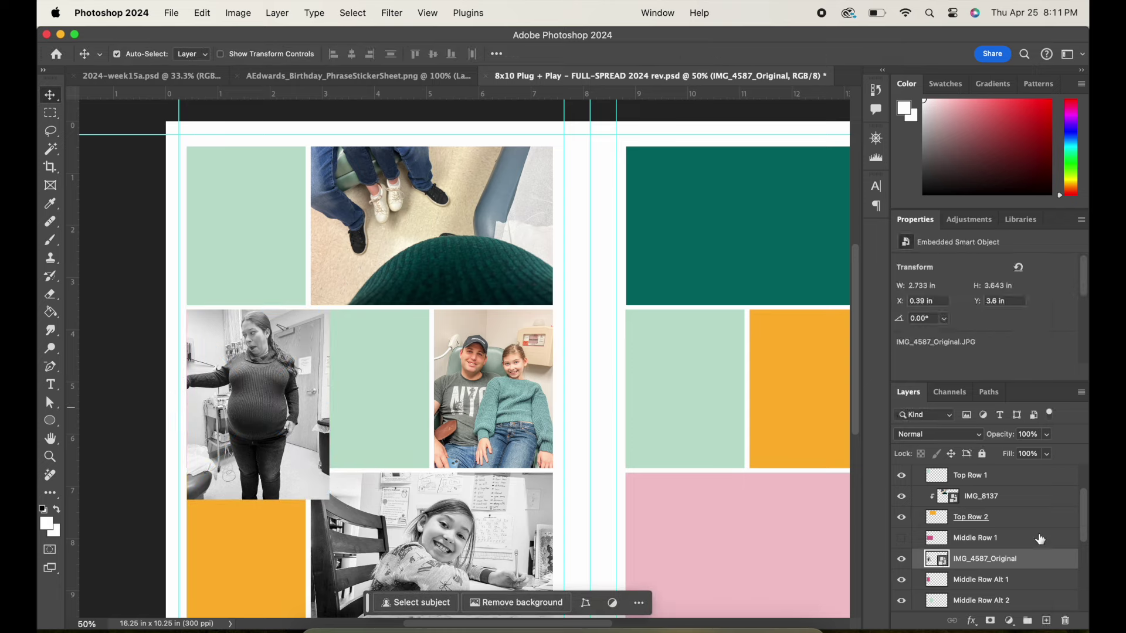
# Clip IMG_4587_Original to the Middle Row Alt 1 frame and reposition the photo to centre its standing subject
pyautogui.rightClick(996, 559)
pyautogui.click(959, 593)
pyautogui.moveTo(266, 382); pyautogui.dragTo(299, 380)
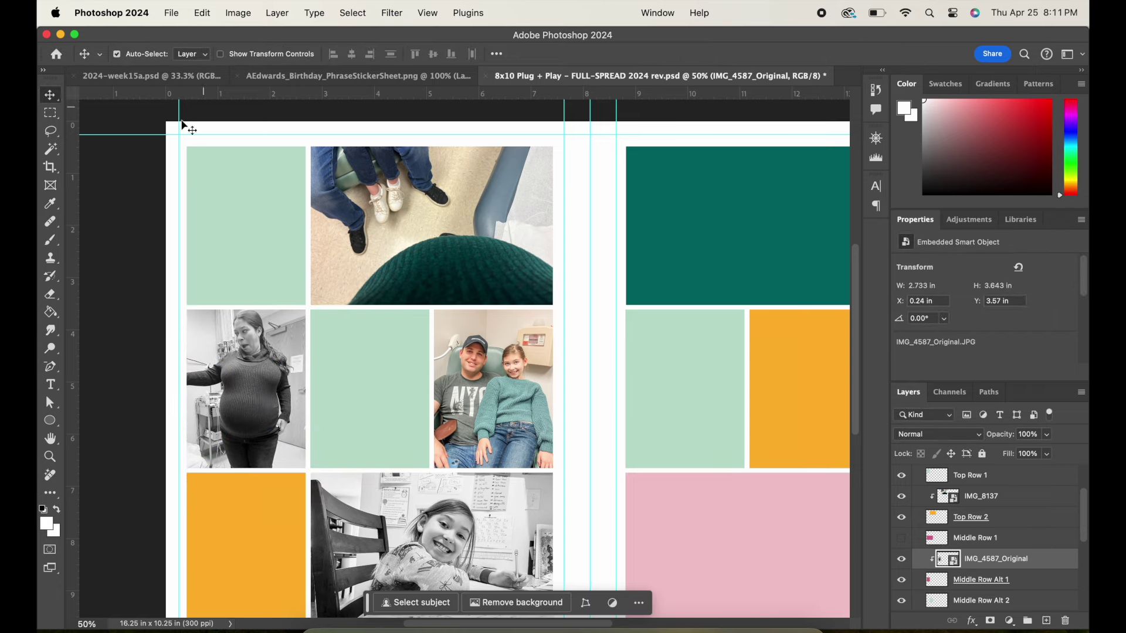
# Place IMG_8138.JPG over the left page's Top Row 1 frame, scale it to about 30.75% and clip it to that frame
pyautogui.click(246, 246)
pyautogui.press('super+Tab')
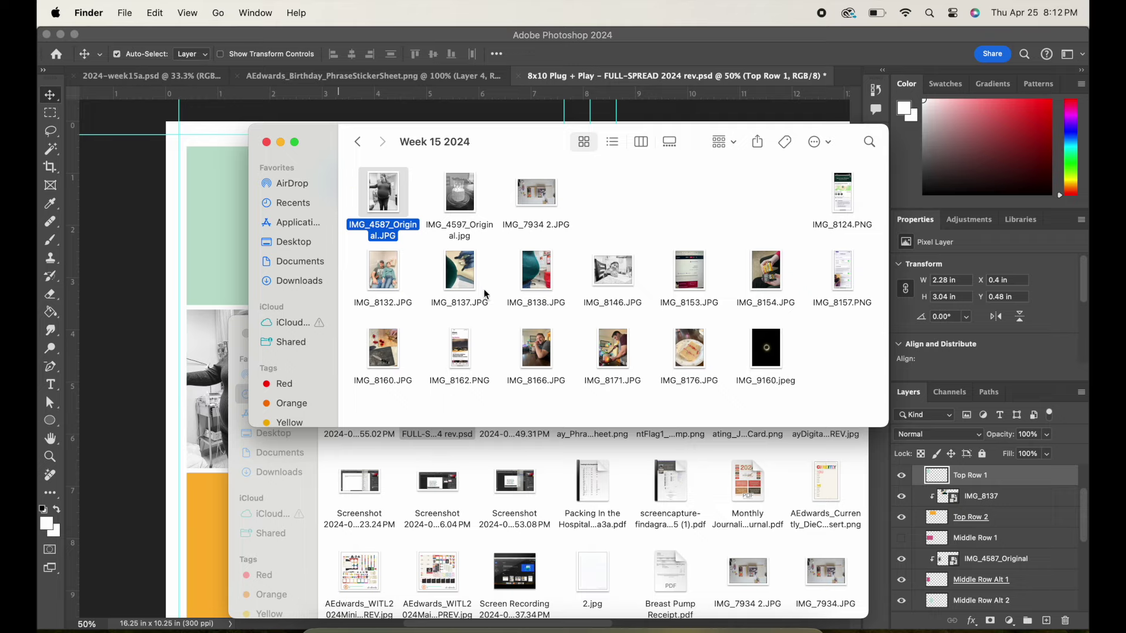
pyautogui.click(774, 286)
pyautogui.moveTo(530, 286); pyautogui.dragTo(188, 254)
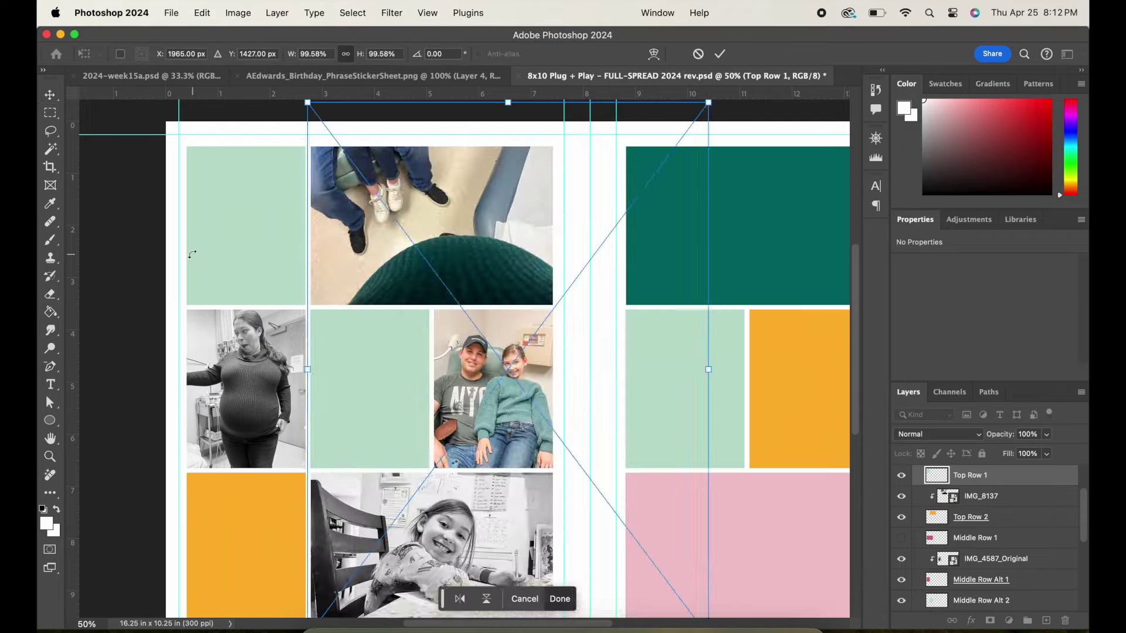
pyautogui.moveTo(707, 104); pyautogui.dragTo(395, 420)
pyautogui.moveTo(378, 507); pyautogui.dragTo(255, 207)
pyautogui.moveTo(322, 331); pyautogui.dragTo(302, 309)
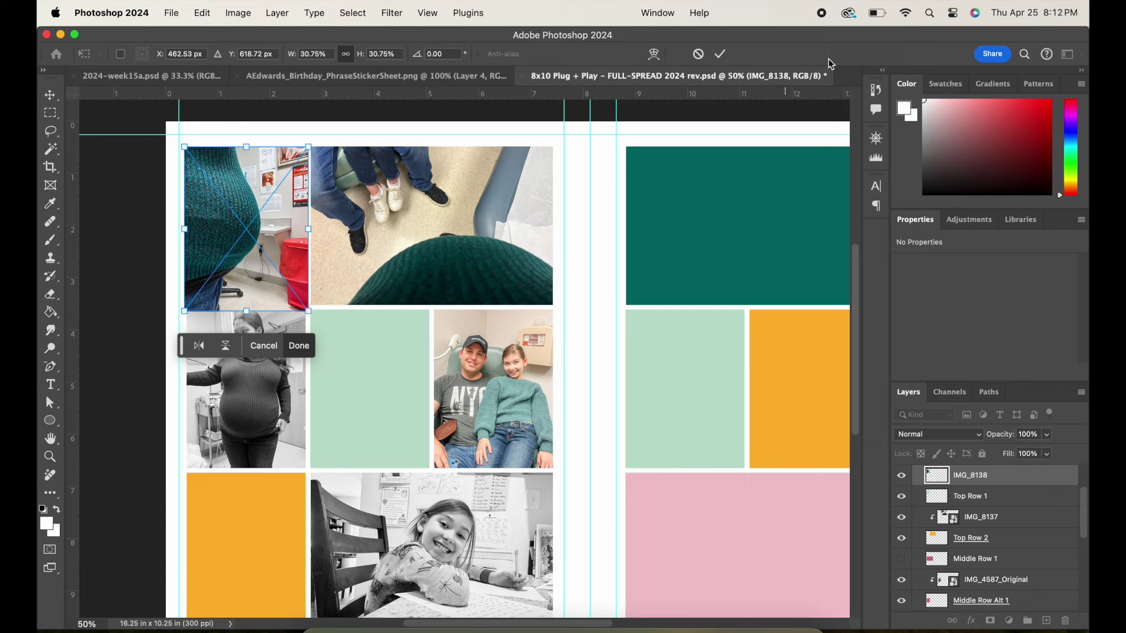
pyautogui.click(719, 54)
pyautogui.rightClick(1018, 475)
pyautogui.click(927, 593)
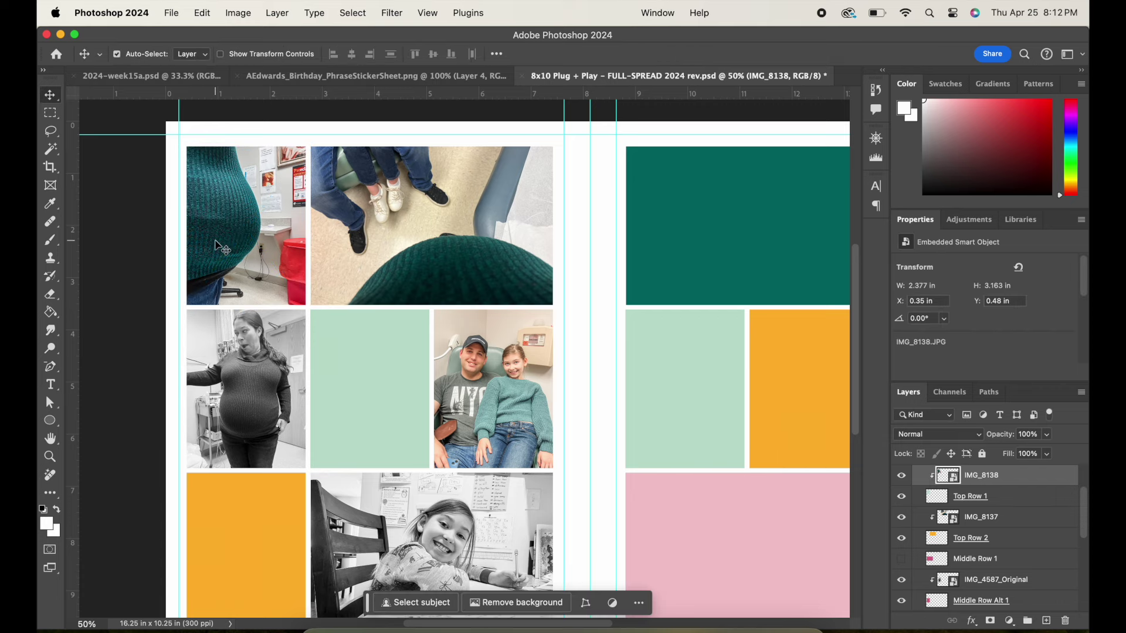
# Try moving IMG_8138 over the middle-row photo and restacking the IMG_8138 and IMG_8137 layers
pyautogui.moveTo(221, 247); pyautogui.dragTo(261, 404)
pyautogui.moveTo(1038, 483); pyautogui.dragTo(1028, 527)
pyautogui.click(1035, 496)
pyautogui.scroll(3, 1025, 566)
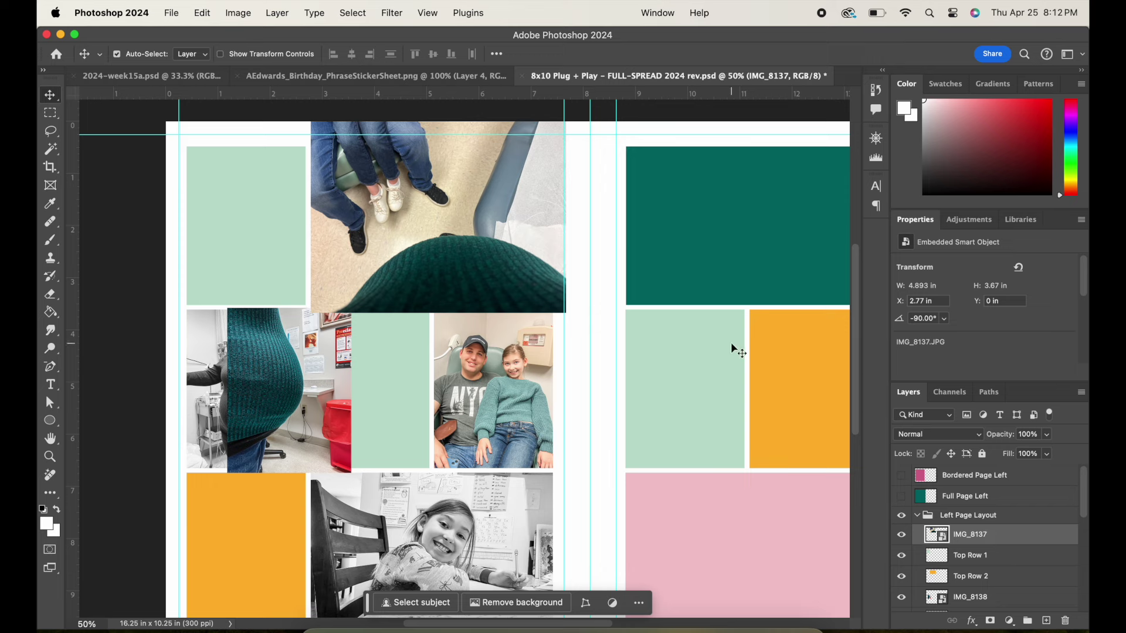
# Restack IMG_8138 above Top Row 1 and IMG_8137 above Top Row 2, move IMG_8138 over its frame and clip both photos again
pyautogui.moveTo(1005, 535); pyautogui.dragTo(1034, 569)
pyautogui.moveTo(1011, 598); pyautogui.dragTo(1010, 545)
pyautogui.moveTo(294, 425); pyautogui.dragTo(253, 279)
pyautogui.rightClick(991, 534)
pyautogui.click(973, 593)
pyautogui.click(984, 576)
pyautogui.rightClick(985, 580)
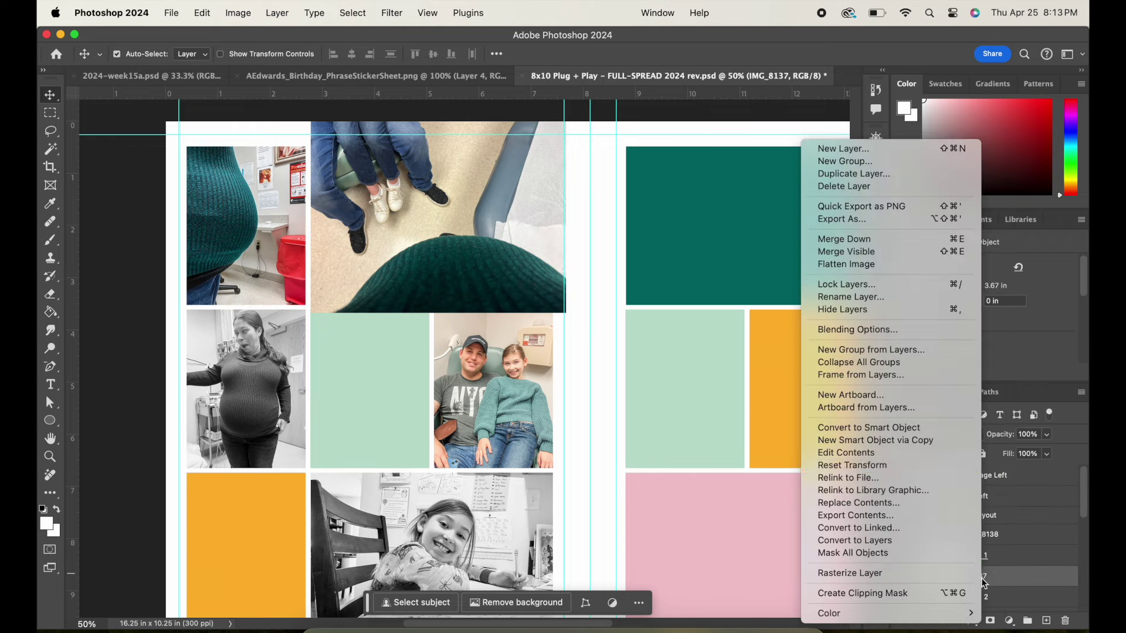
pyautogui.click(888, 593)
# Place IMG_8154.JPG above the orange Bottom Row 1 frame, shrink it to about 2.71 × 3.61 in over the frame and commit
pyautogui.scroll(-5, 385, 368)
pyautogui.click(269, 394)
pyautogui.click(323, 631)
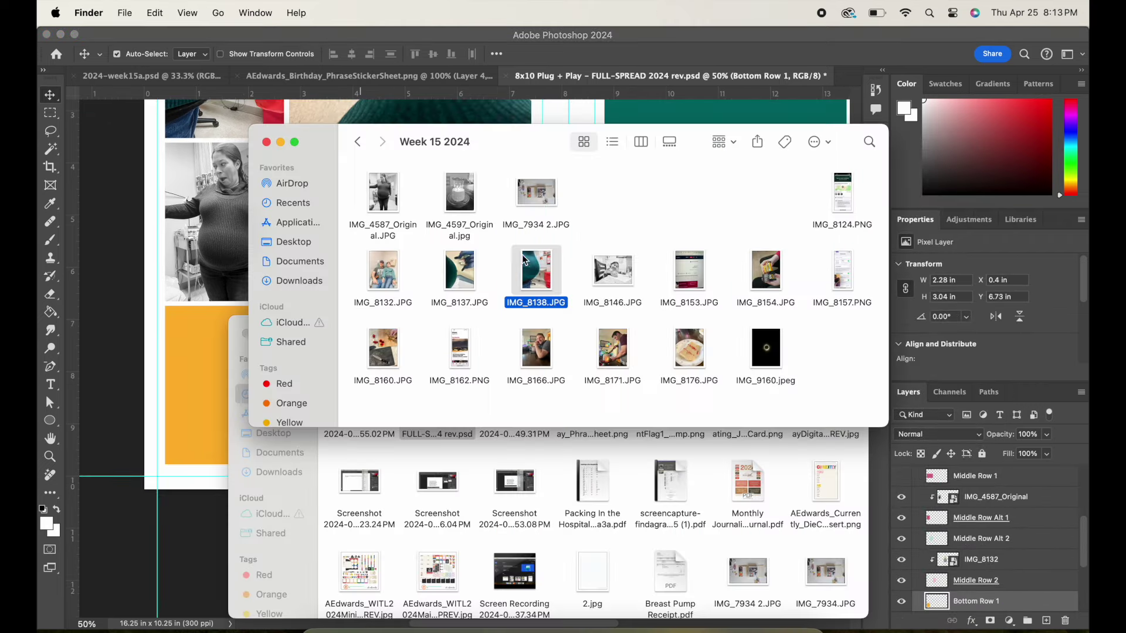
pyautogui.moveTo(773, 276); pyautogui.dragTo(196, 384)
pyautogui.moveTo(410, 364); pyautogui.dragTo(275, 422)
pyautogui.scroll(5, 276, 421)
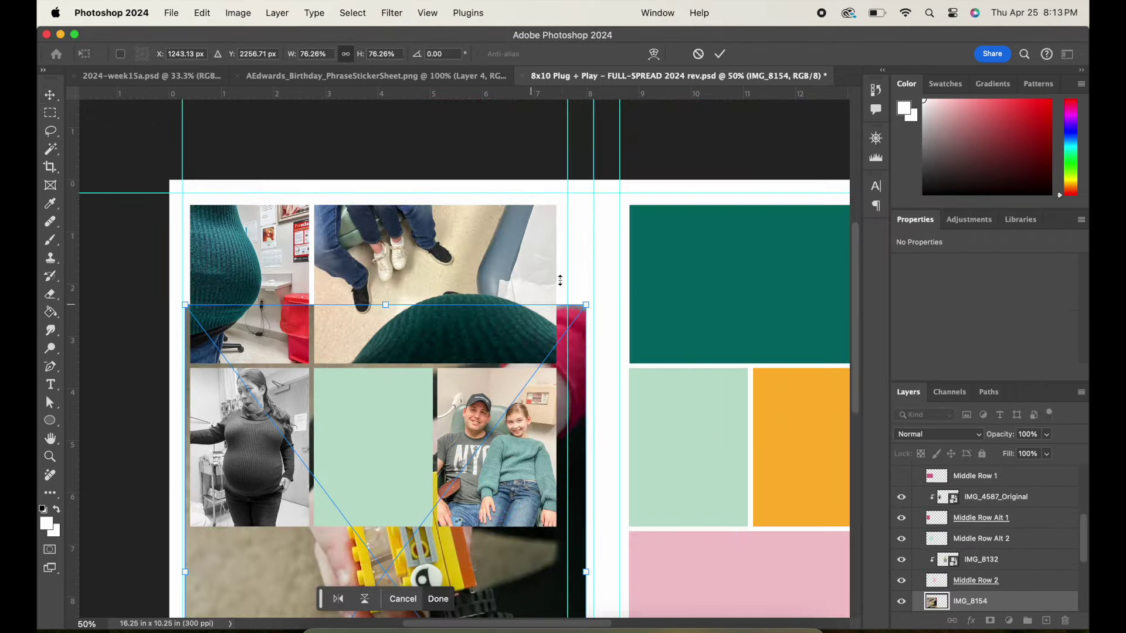
pyautogui.scroll(-1, 390, 540)
pyautogui.moveTo(587, 306); pyautogui.dragTo(325, 464)
pyautogui.scroll(-5, 390, 543)
pyautogui.moveTo(307, 384); pyautogui.dragTo(298, 364)
pyautogui.click(719, 54)
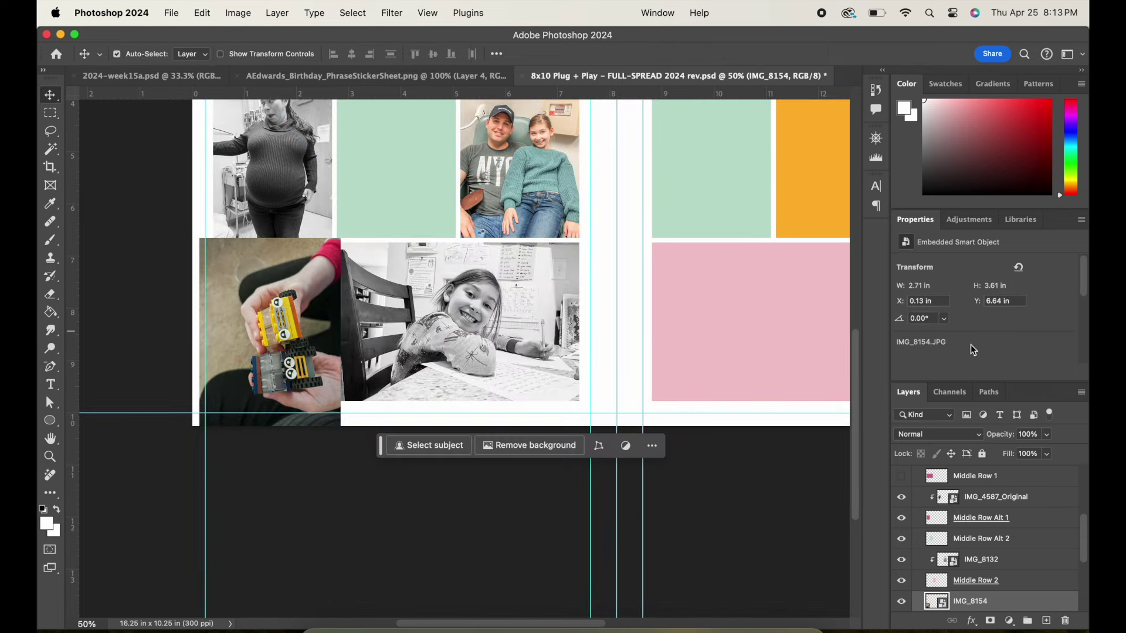
# Clip IMG_8154 to the Bottom Row 1 frame and reposition the toy cars inside it
pyautogui.rightClick(1012, 599)
pyautogui.click(914, 593)
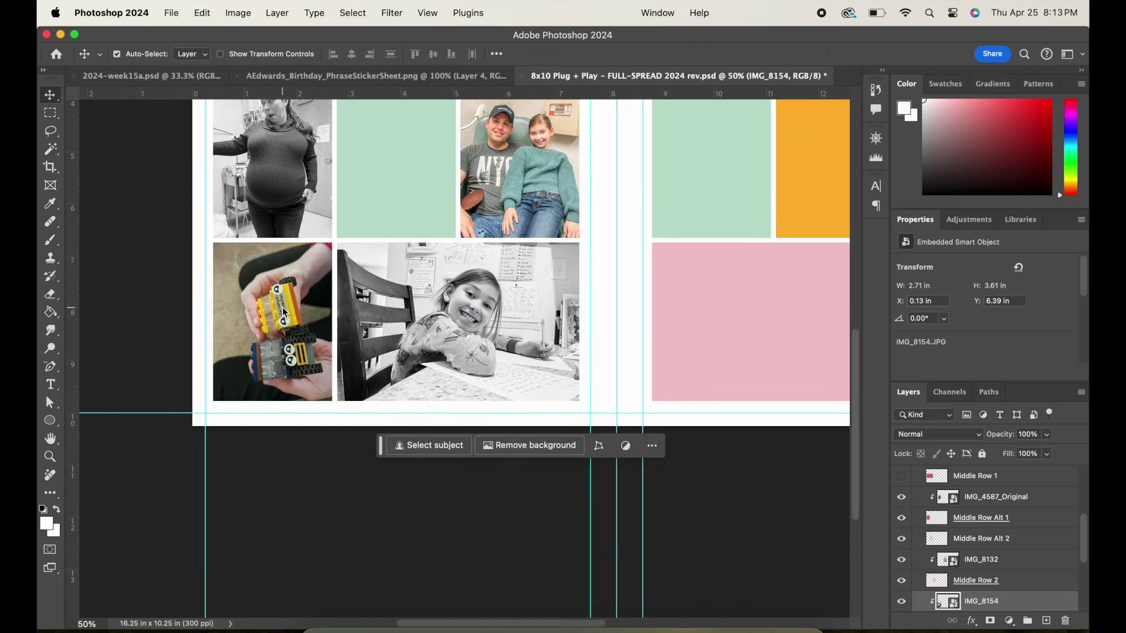
pyautogui.moveTo(280, 302); pyautogui.dragTo(280, 313)
pyautogui.click(321, 492)
# Select the mint Middle Row Alt 2 frame, open the 24-03 Birthday Digital Story Kit folder from Downloads in Finder and view the kit's preview image
pyautogui.scroll(5, 322, 492)
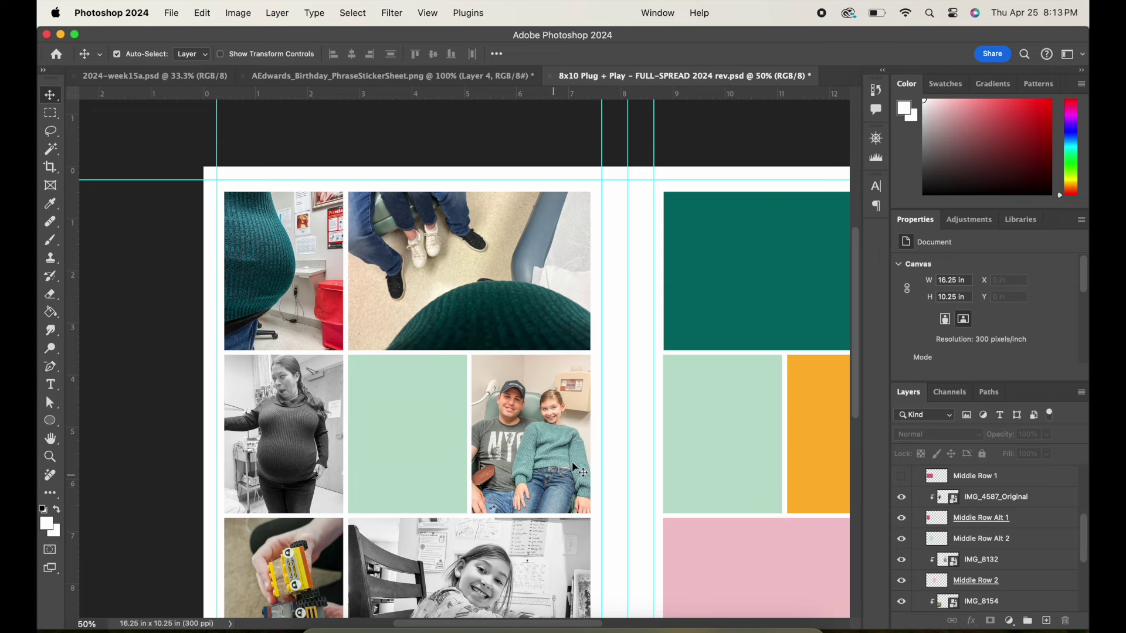
pyautogui.click(413, 441)
pyautogui.click(324, 631)
pyautogui.rightClick(323, 631)
pyautogui.click(427, 296)
pyautogui.click(276, 471)
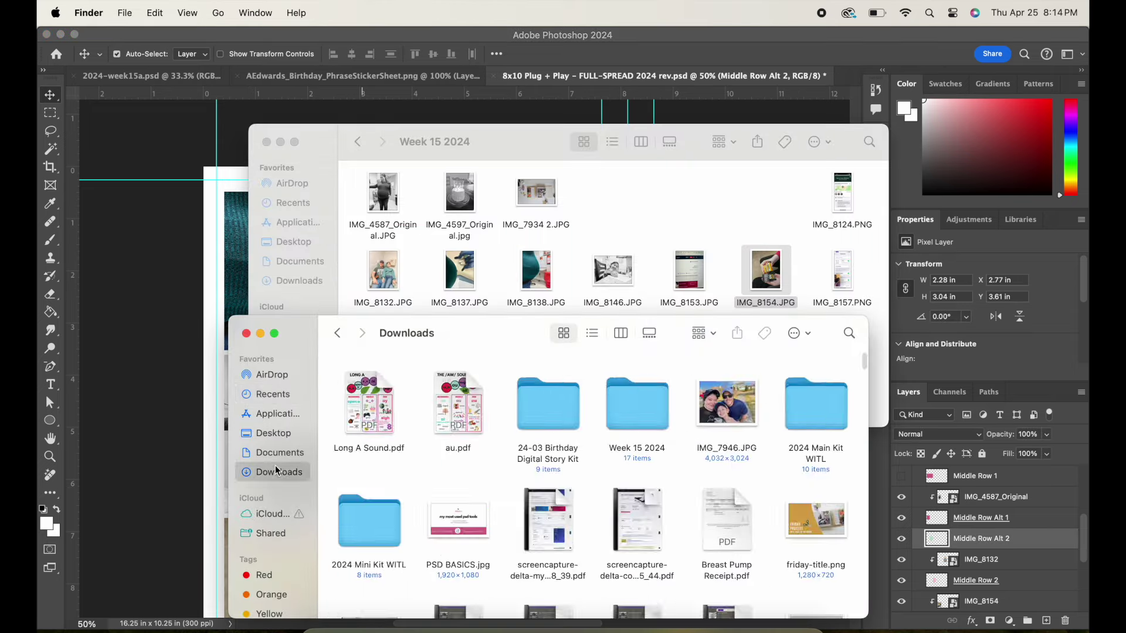
pyautogui.doubleClick(546, 406)
pyautogui.doubleClick(368, 389)
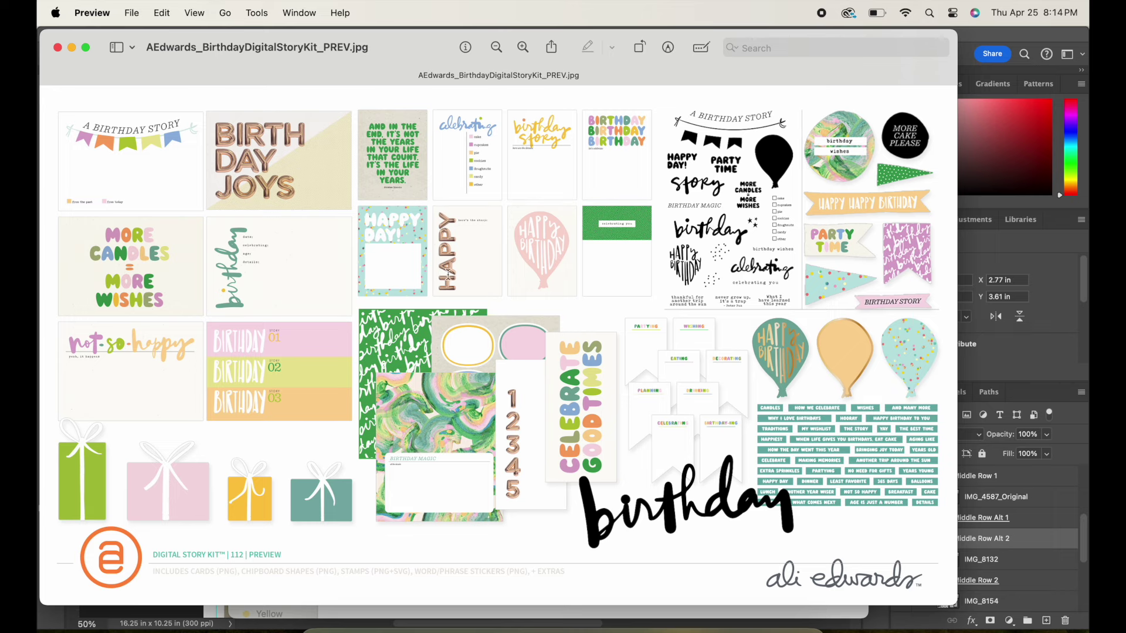
pyautogui.click(966, 323)
# Place the AEdwards_Happy_JournalCard from the birthday kit over the Middle Row Alt 2 frame, scaled to about 2.3 × 3.07 in
pyautogui.click(323, 631)
pyautogui.doubleClick(593, 384)
pyautogui.moveTo(502, 451); pyautogui.dragTo(133, 364)
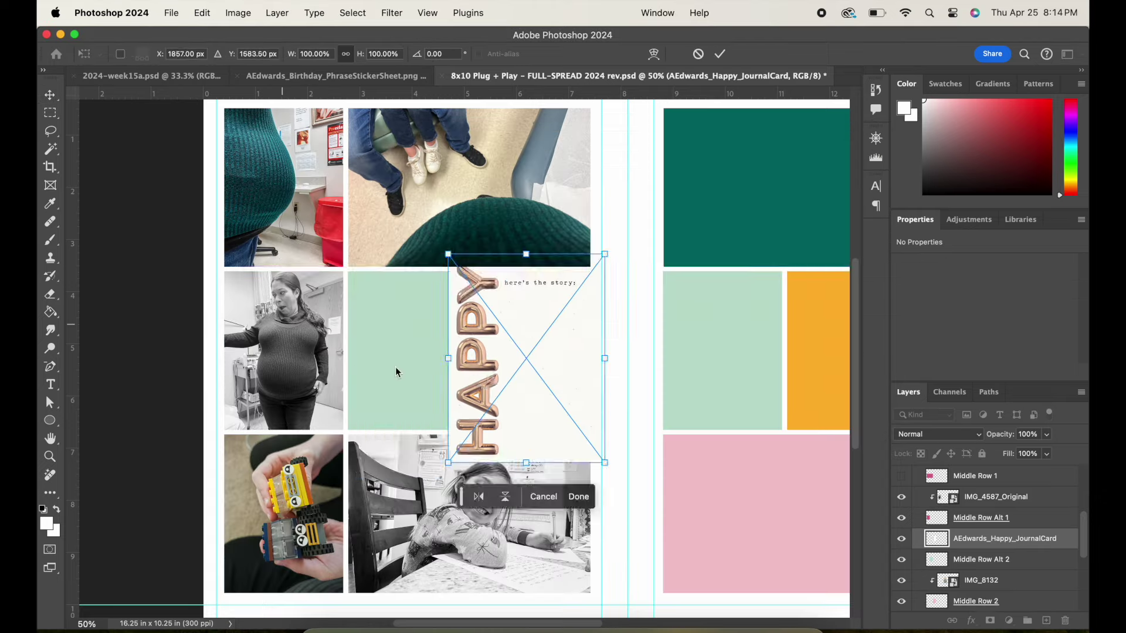
pyautogui.moveTo(526, 393); pyautogui.dragTo(427, 406)
pyautogui.moveTo(506, 476); pyautogui.dragTo(463, 430)
pyautogui.moveTo(450, 388); pyautogui.dragTo(450, 392)
pyautogui.press('Return')
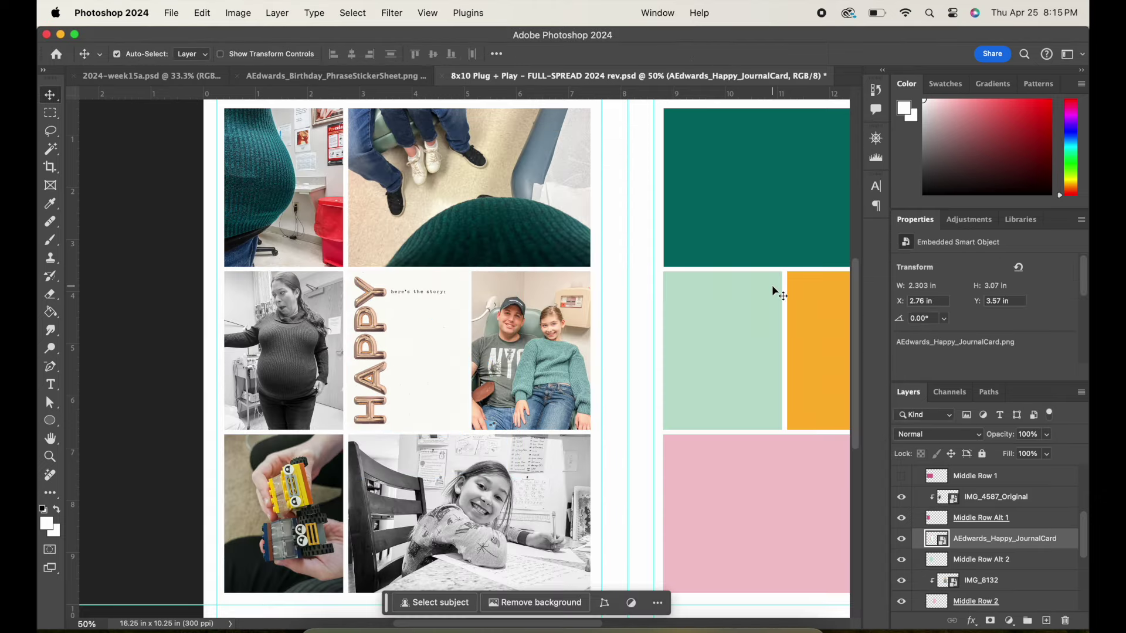
# Bring the journal card layer to the top of the stack and delete the Bordered Page Left and Full Page Left layers
pyautogui.moveTo(1064, 538); pyautogui.dragTo(961, 472)
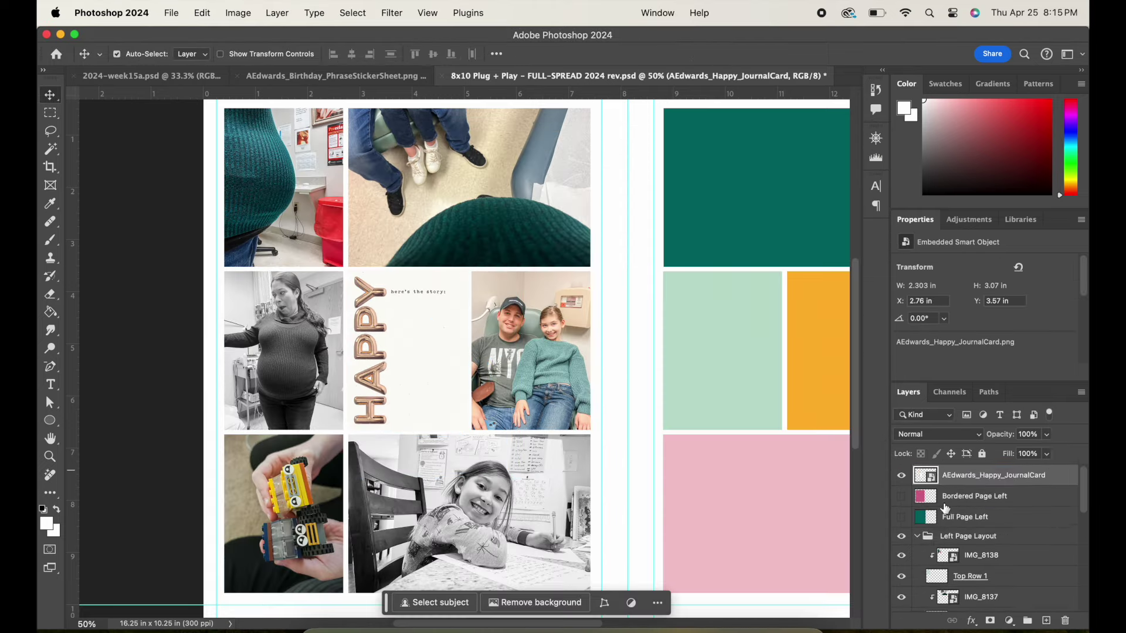
pyautogui.click(1016, 502)
pyautogui.keyDown('shift'); pyautogui.click(1017, 517); pyautogui.keyUp('shift')
pyautogui.click(1065, 620)
pyautogui.click(610, 307)
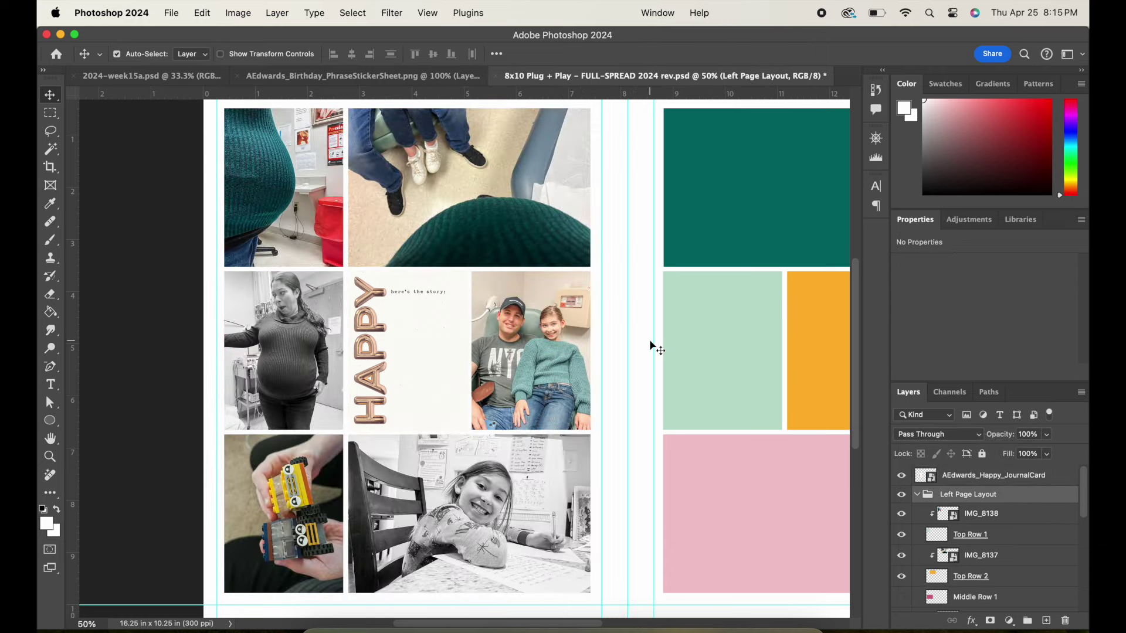
# Delete the unused Bordered Page Right and Full Page Right layers
pyautogui.click(437, 541)
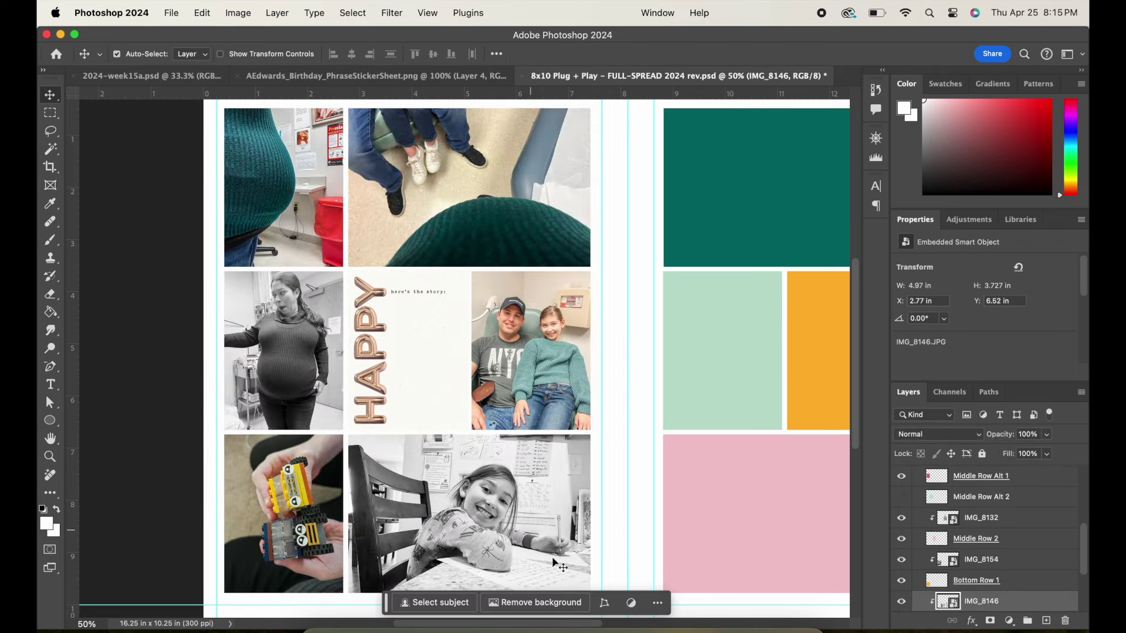
pyautogui.scroll(2, 562, 469)
pyautogui.scroll(-5, 947, 554)
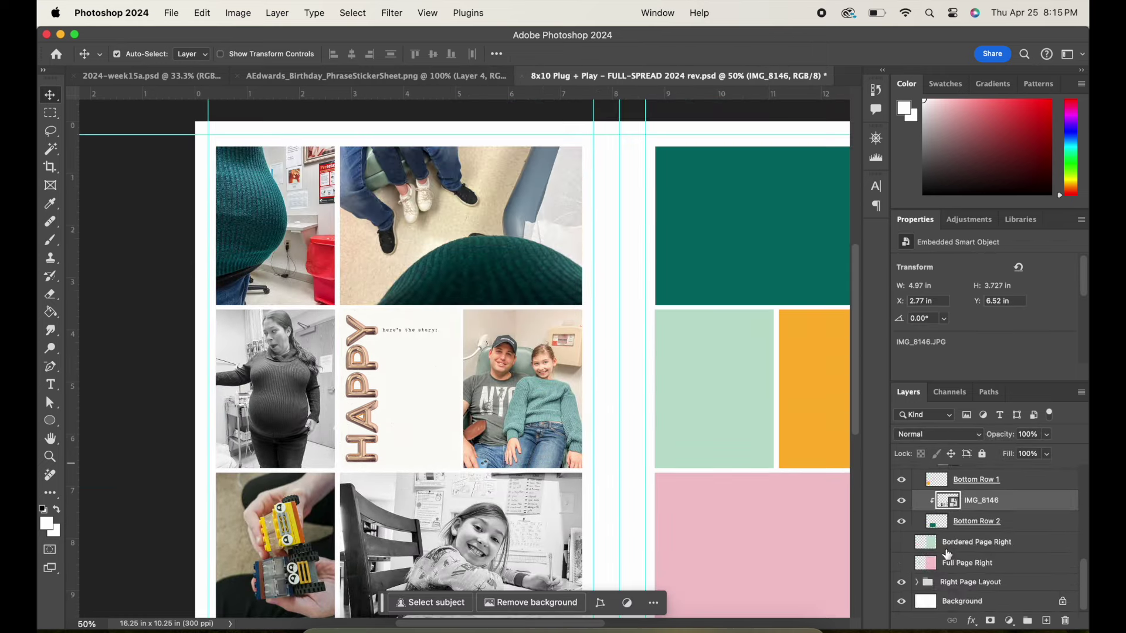
pyautogui.rightClick(973, 544)
pyautogui.click(1001, 547)
pyautogui.keyDown('shift'); pyautogui.click(1000, 564); pyautogui.keyUp('shift')
pyautogui.rightClick(1000, 563)
pyautogui.click(873, 362)
pyautogui.click(609, 307)
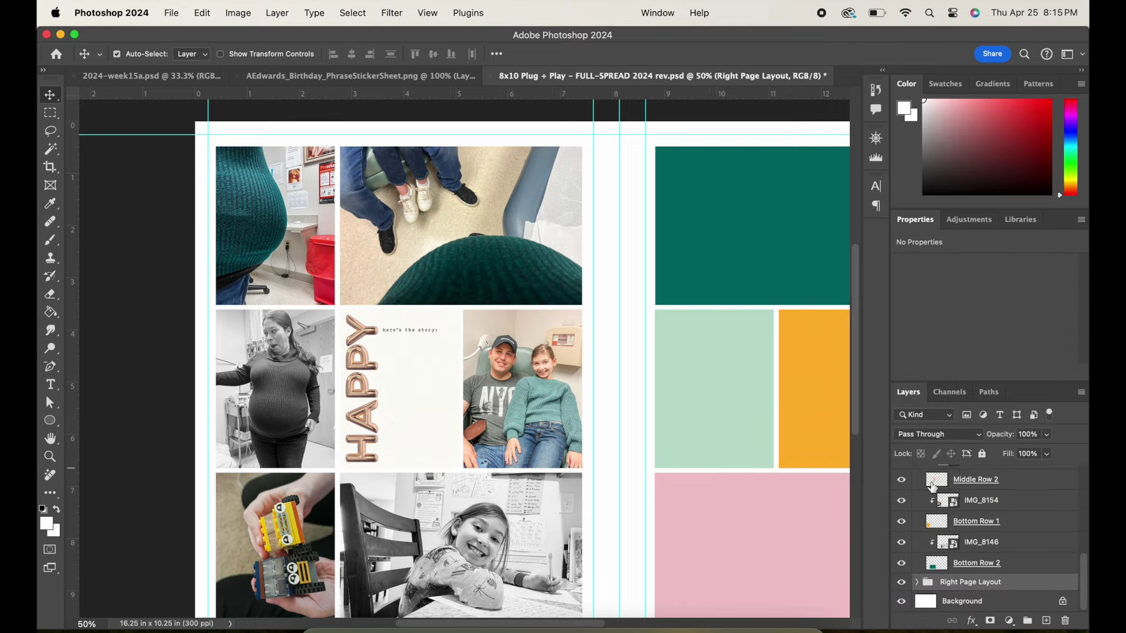
# Select the journal card layer and open the birthday kit's PNG Format folder of digital stamps in Finder
pyautogui.scroll(10, 938, 492)
pyautogui.click(979, 476)
pyautogui.click(326, 631)
pyautogui.click(338, 334)
pyautogui.doubleClick(745, 383)
pyautogui.doubleClick(439, 384)
pyautogui.scroll(-5, 714, 526)
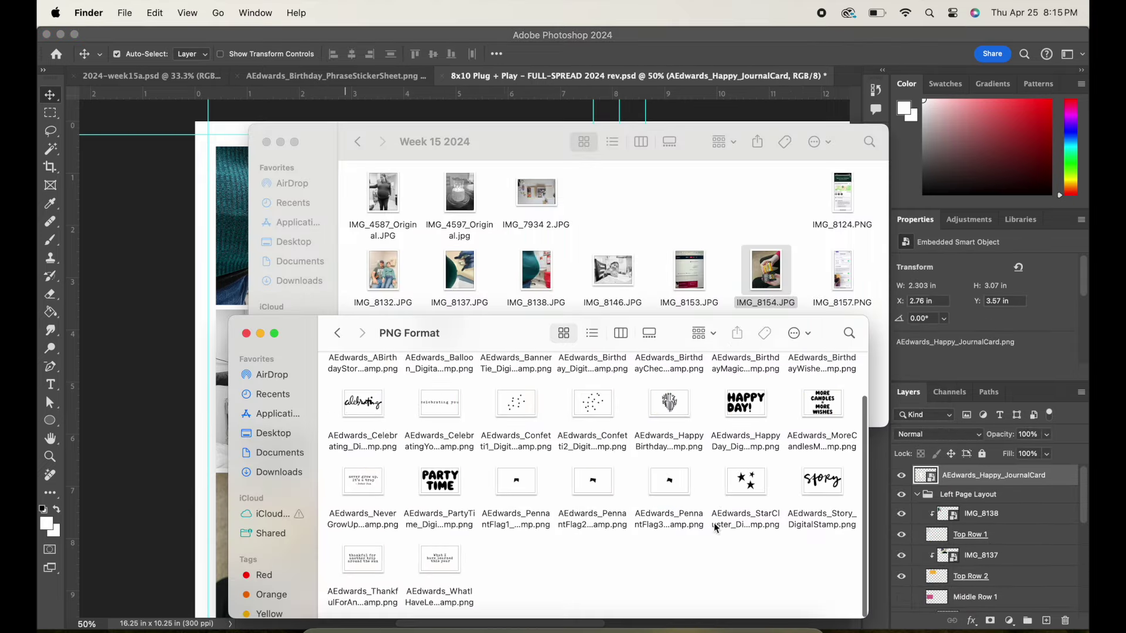
# Place the AEdwards_Celebrating_DigitalStamp over the Top Row 2 photo and scale it to about 76%
pyautogui.moveTo(373, 406); pyautogui.dragTo(136, 299)
pyautogui.moveTo(556, 374); pyautogui.dragTo(536, 237)
pyautogui.moveTo(656, 127); pyautogui.dragTo(581, 177)
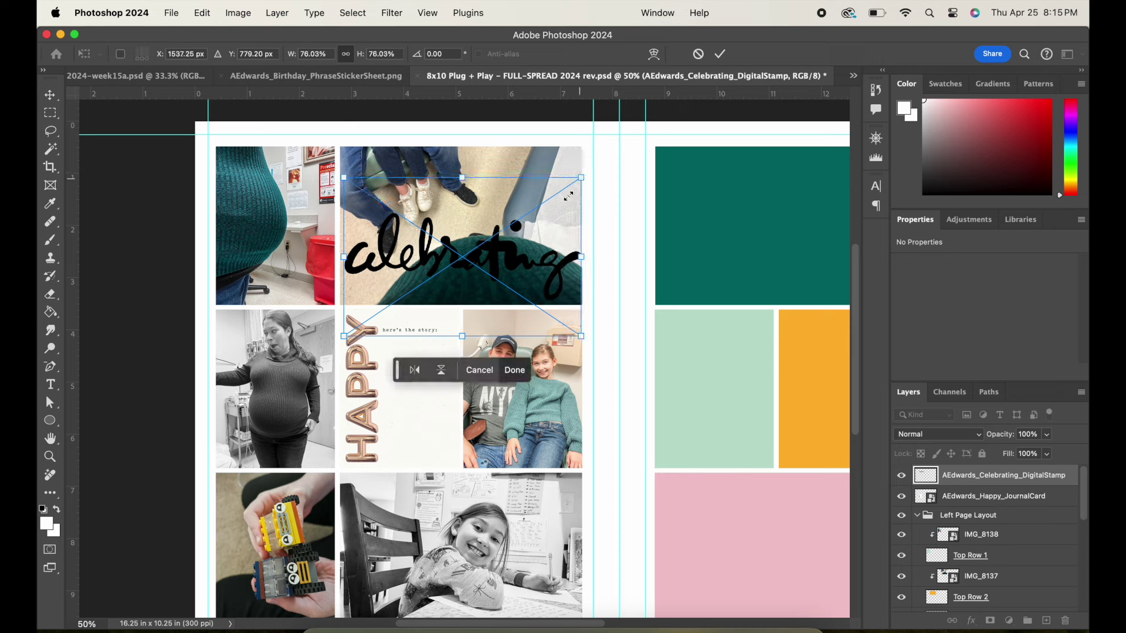
pyautogui.moveTo(520, 251); pyautogui.dragTo(520, 211)
# Warp the celebrating stamp with the Arc style at a 20% bend and commit
pyautogui.click(655, 58)
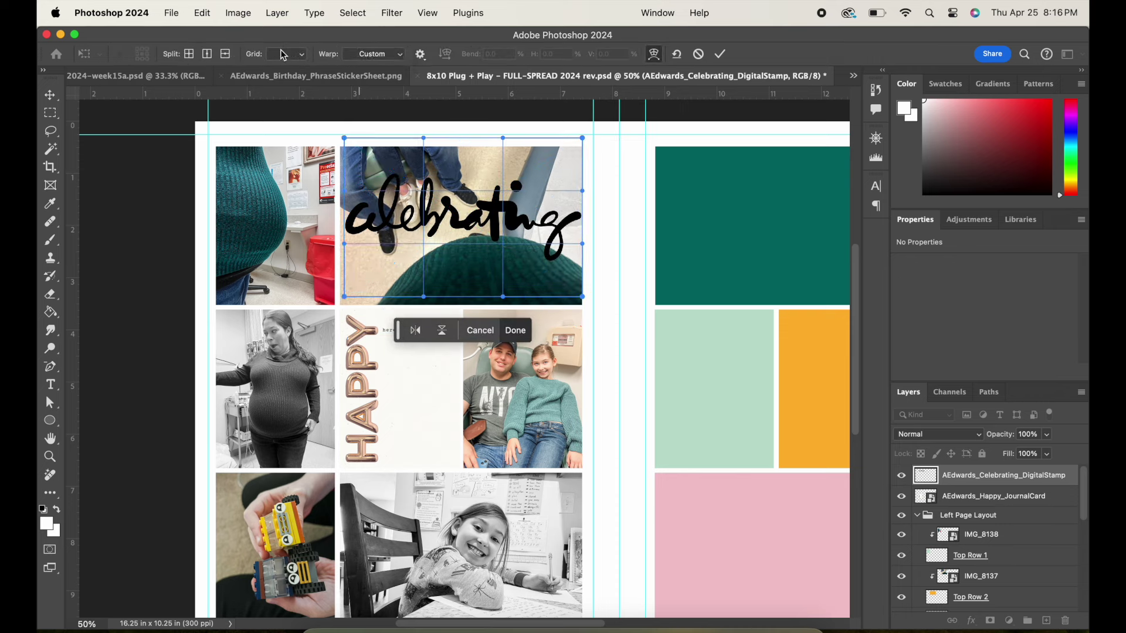
pyautogui.click(373, 54)
pyautogui.click(378, 78)
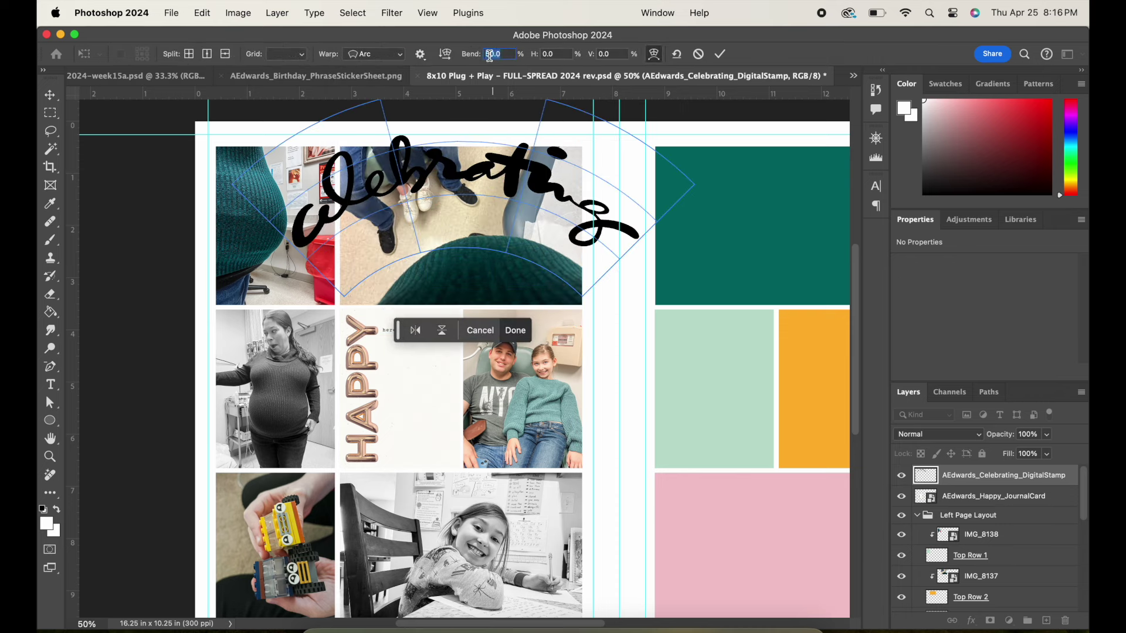
pyautogui.write('20')
pyautogui.click(720, 54)
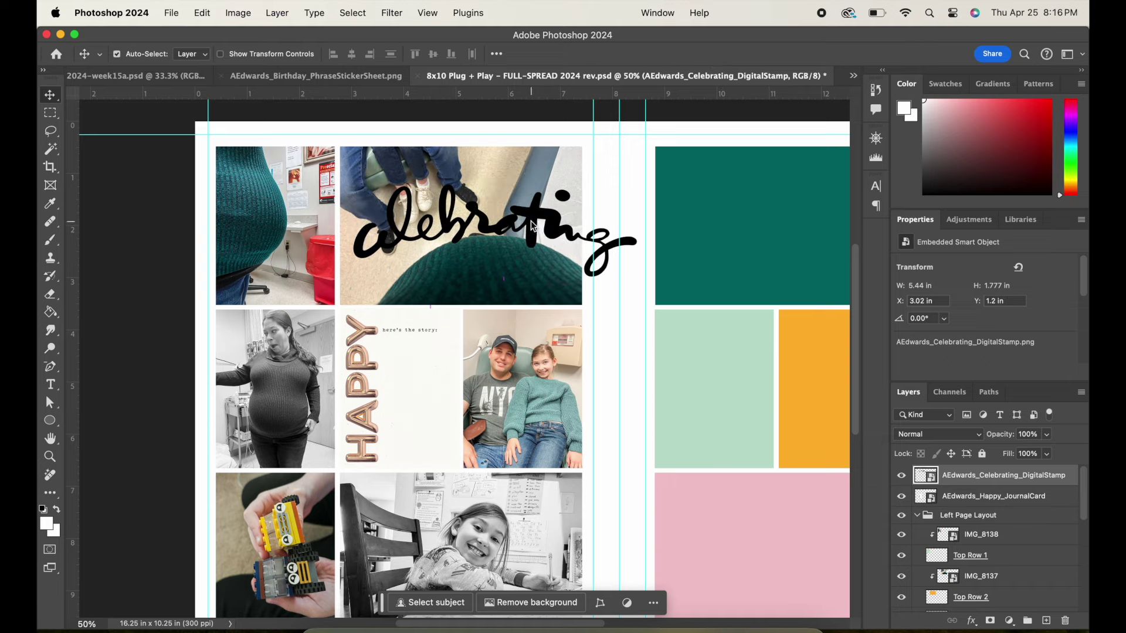
# Shrink the celebrating stamp with Free Transform and position it above the green sweater in the Top Row 2 photo
pyautogui.click(202, 13)
pyautogui.click(272, 352)
pyautogui.moveTo(661, 320); pyautogui.dragTo(598, 285)
pyautogui.moveTo(483, 212); pyautogui.dragTo(509, 236)
pyautogui.moveTo(625, 158); pyautogui.dragTo(574, 187)
pyautogui.moveTo(492, 236); pyautogui.dragTo(524, 219)
# Set the stamp's Arc bend to 30%, commit the warp and reposition the word along the sweater's curve
pyautogui.click(654, 53)
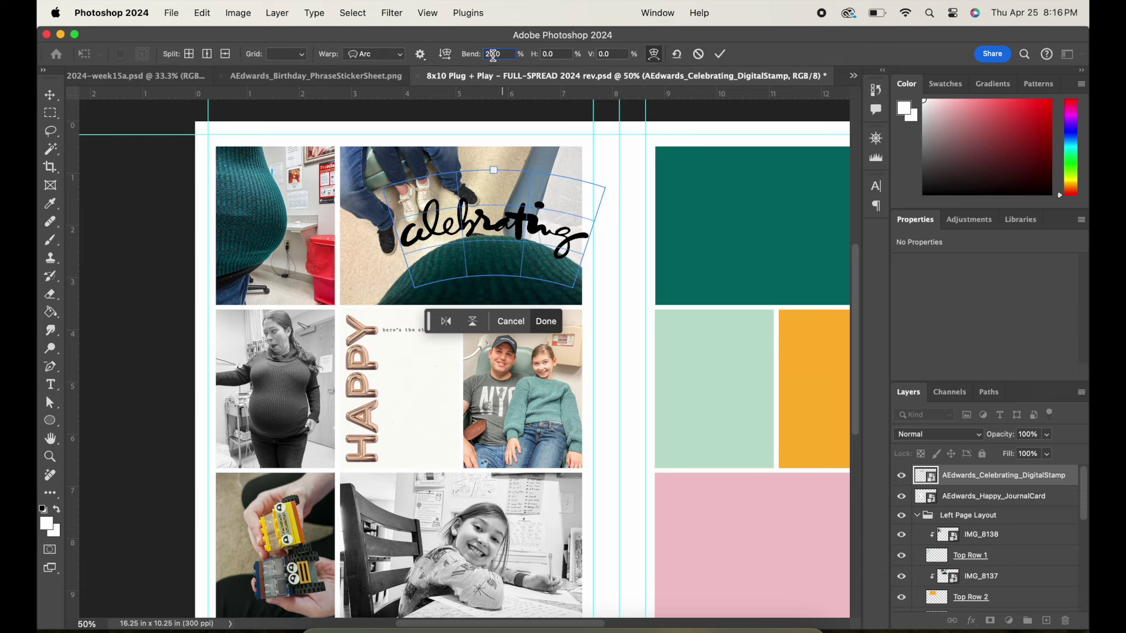
pyautogui.press('BackSpace')
pyautogui.write('5')
pyautogui.press('BackSpace')
pyautogui.press('BackSpace')
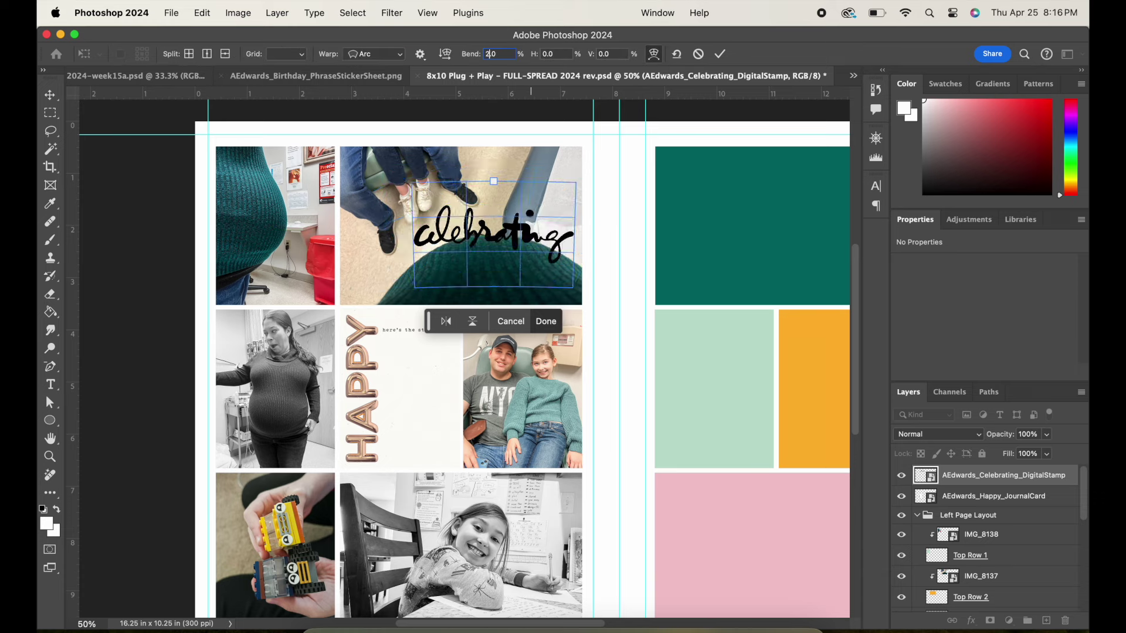
pyautogui.write('30')
pyautogui.press('Return')
pyautogui.press('Return')
pyautogui.moveTo(575, 237); pyautogui.dragTo(530, 220)
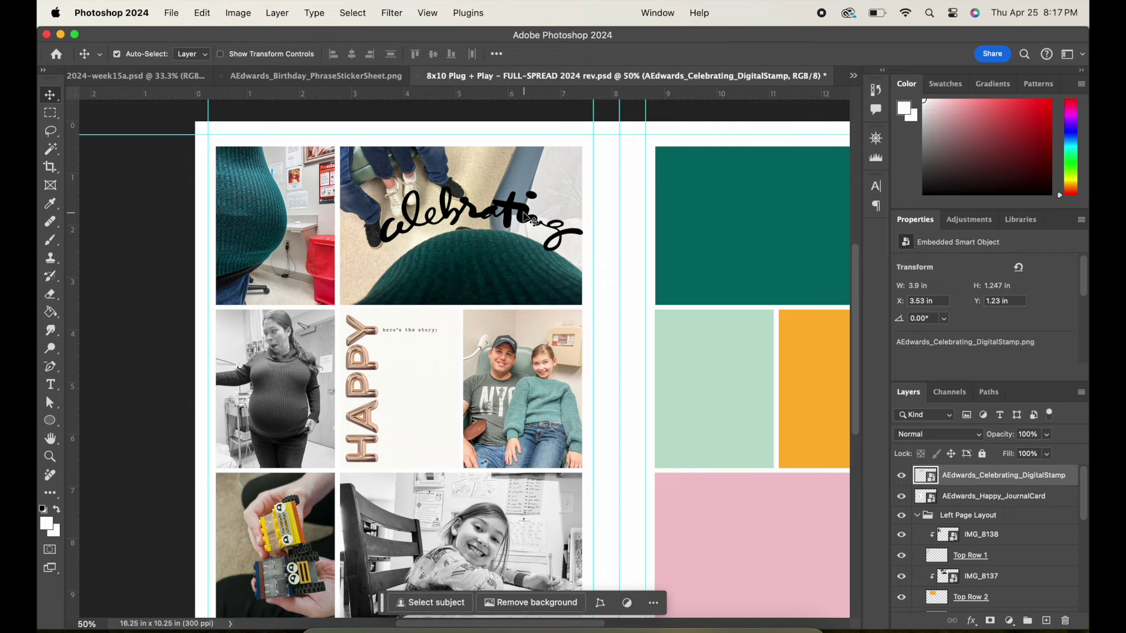
# Try to place IMG_8160.JPG from the Week 15 2024 folder into the right page's Top Row 1 frame
pyautogui.scroll(-3, 525, 217)
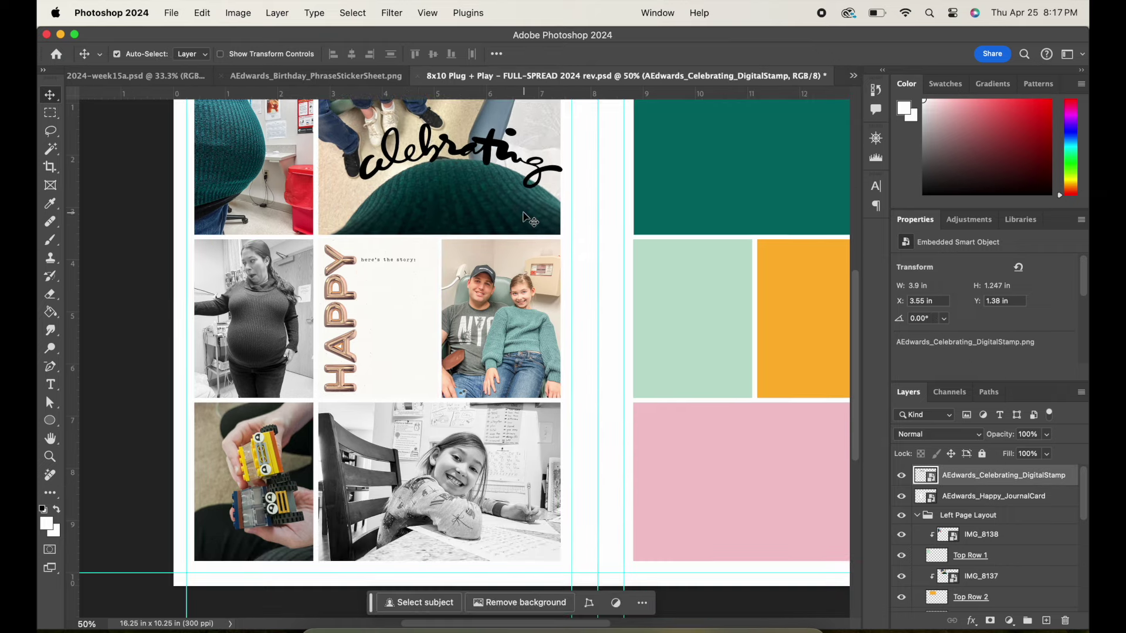
pyautogui.hscroll(4, 804, 396)
pyautogui.press('super+minus')
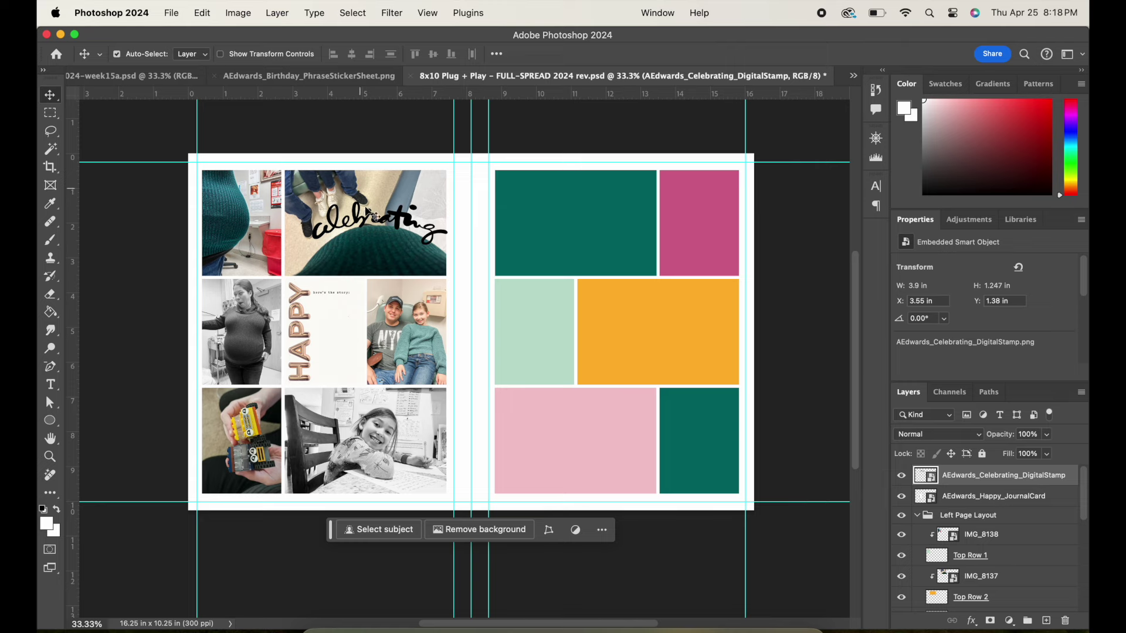
pyautogui.click(524, 245)
pyautogui.click(324, 630)
pyautogui.click(657, 270)
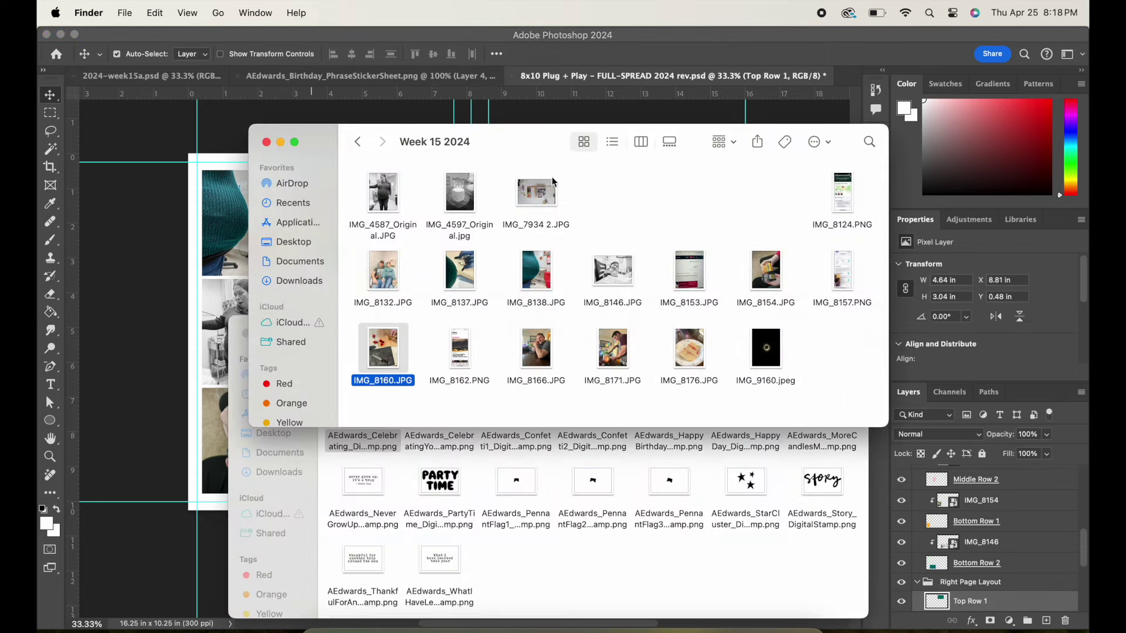
pyautogui.moveTo(546, 144); pyautogui.dragTo(520, 327)
pyautogui.moveTo(348, 530); pyautogui.dragTo(527, 234)
pyautogui.click(629, 216)
# Hide the right page's Top Row 1 frame and move Middle Row Alt 1 and Alt 2 to the top of the Right Page Layout group
pyautogui.scroll(-3, 904, 530)
pyautogui.click(902, 537)
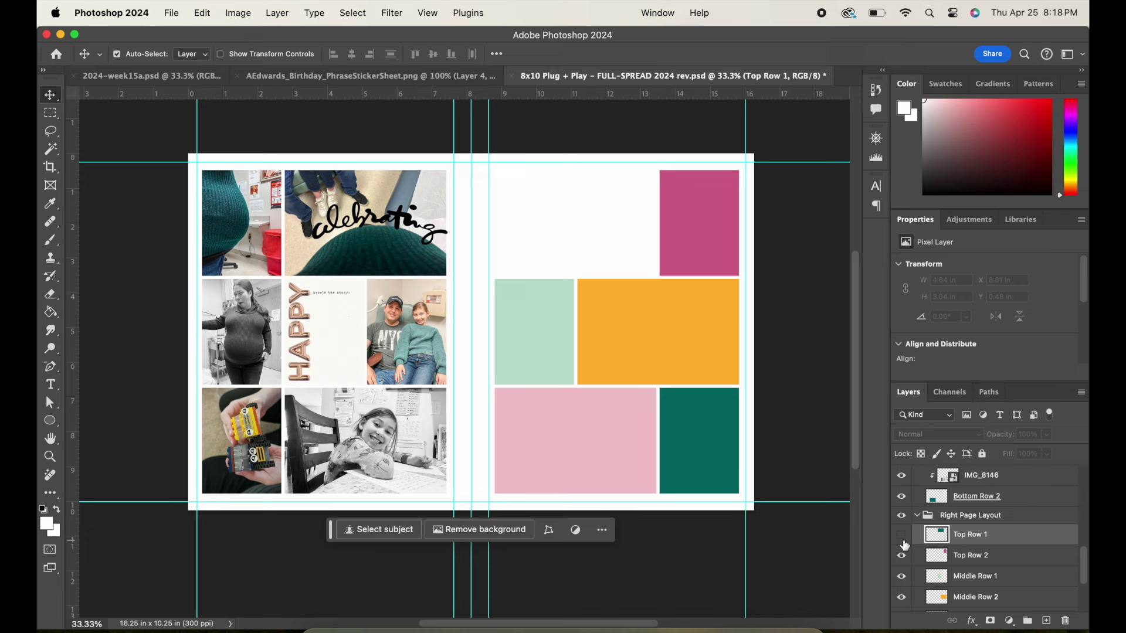
pyautogui.click(997, 562)
pyautogui.scroll(-3, 1023, 578)
pyautogui.click(1022, 561)
pyautogui.keyDown('shift'); pyautogui.click(1020, 582); pyautogui.keyUp('shift')
pyautogui.moveTo(1020, 581); pyautogui.dragTo(1035, 555)
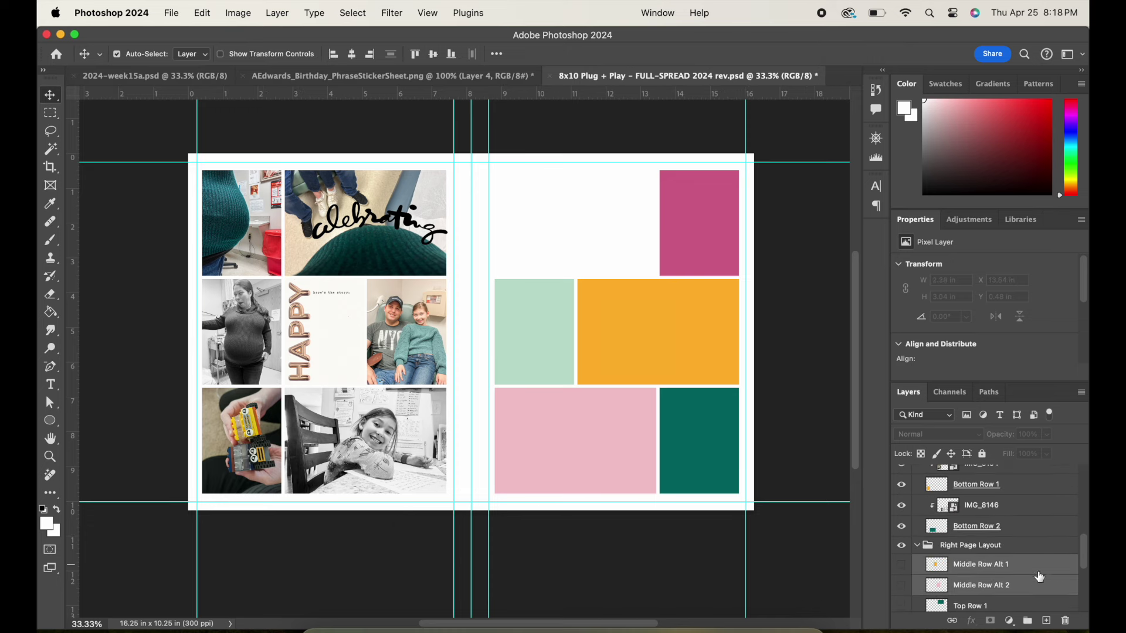
# Unhide the two Middle Row Alt frames in the right page's top row space and rename them Top Row Alt 1 and Top Row Alt 2
pyautogui.moveTo(901, 585); pyautogui.dragTo(904, 568)
pyautogui.moveTo(461, 359); pyautogui.dragTo(569, 249)
pyautogui.doubleClick(978, 565)
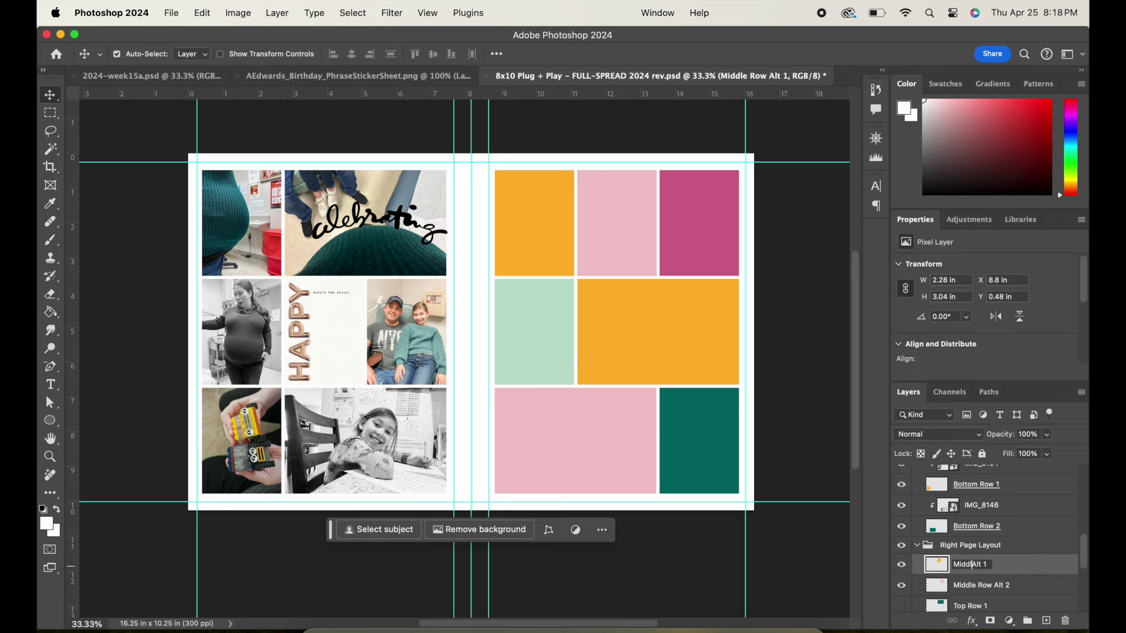
pyautogui.doubleClick(1008, 584)
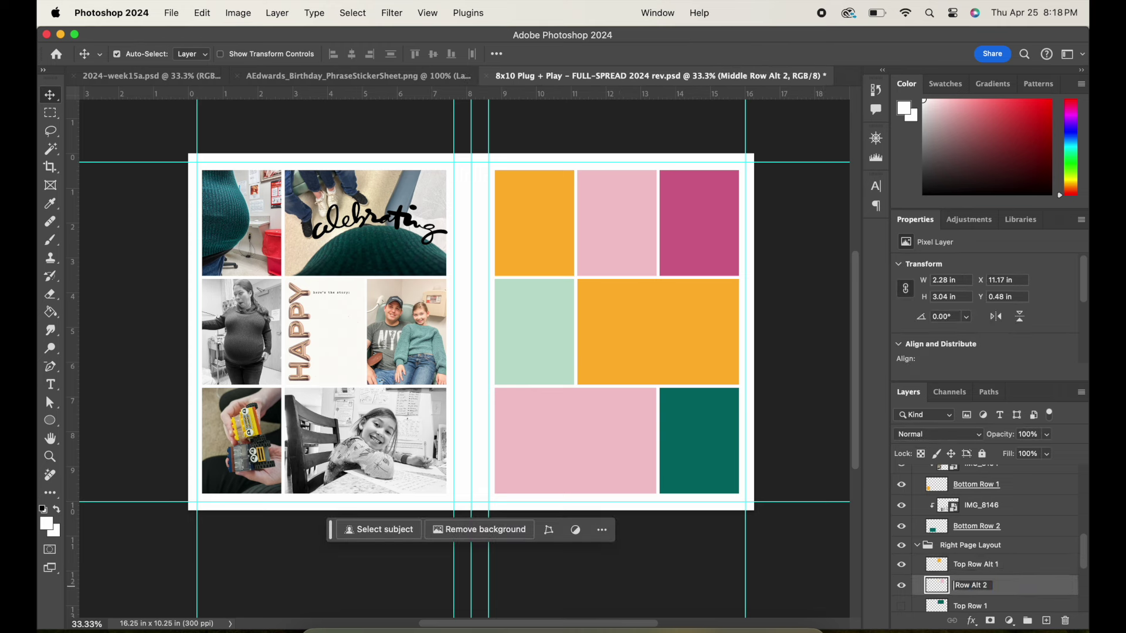
# Delete the hidden Top Row 1 frame from the Right Page Layout group
pyautogui.scroll(-3, 1031, 579)
pyautogui.click(1020, 547)
pyautogui.press('Delete')
# Place IMG_8160.JPG over the right page's Top Row Alt 1 frame, scale it down and clip it to that frame
pyautogui.click(542, 248)
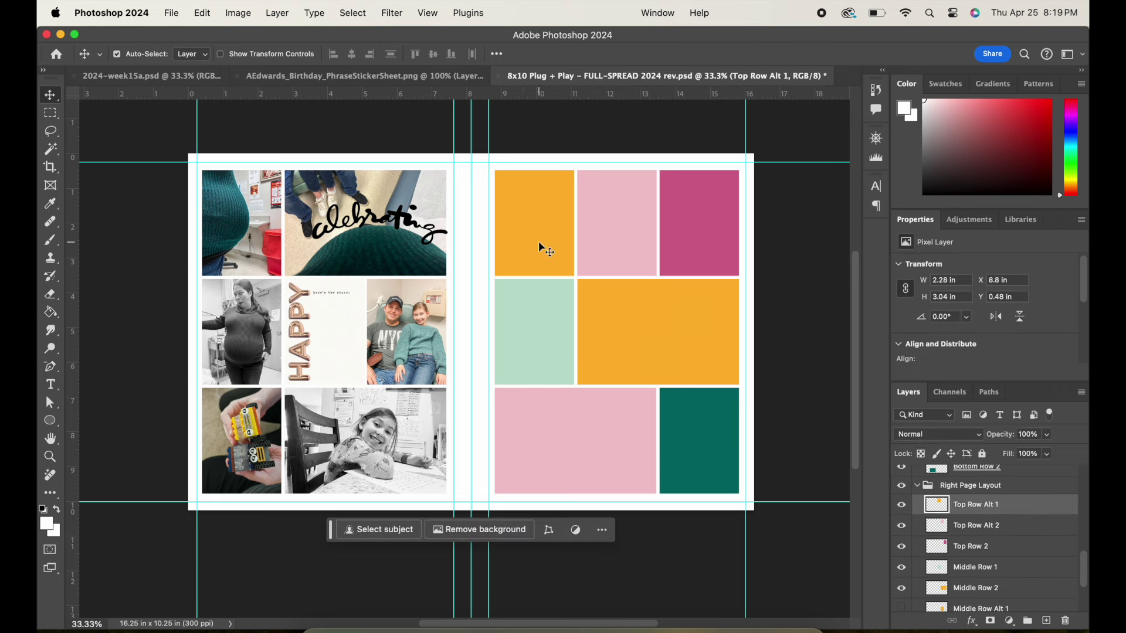
pyautogui.click(323, 611)
pyautogui.moveTo(355, 519); pyautogui.dragTo(559, 231)
pyautogui.moveTo(336, 509); pyautogui.dragTo(487, 311)
pyautogui.moveTo(563, 272)
pyautogui.mouseDown()
pyautogui.moveTo(607, 286)
pyautogui.moveTo(553, 281)
pyautogui.mouseUp()
pyautogui.moveTo(594, 318); pyautogui.dragTo(574, 291)
pyautogui.press('Return')
pyautogui.moveTo(554, 239)
pyautogui.mouseDown()
pyautogui.moveTo(564, 239)
pyautogui.moveTo(549, 247)
pyautogui.mouseUp()
pyautogui.rightClick(992, 500)
pyautogui.click(905, 593)
# Scale the clipped IMG_8160 photo to 5.75% and reposition it within the Top Row Alt 1 frame
pyautogui.click(201, 13)
pyautogui.click(313, 325)
pyautogui.moveTo(587, 158); pyautogui.dragTo(579, 168)
pyautogui.moveTo(556, 208); pyautogui.dragTo(555, 203)
pyautogui.moveTo(490, 284); pyautogui.dragTo(494, 277)
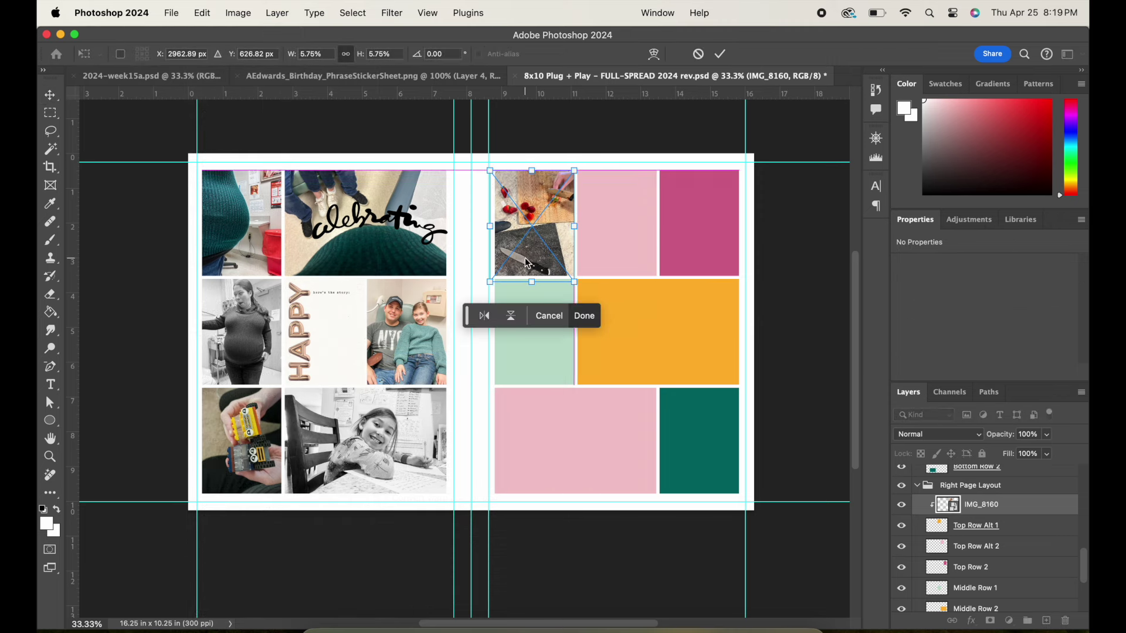
pyautogui.click(720, 54)
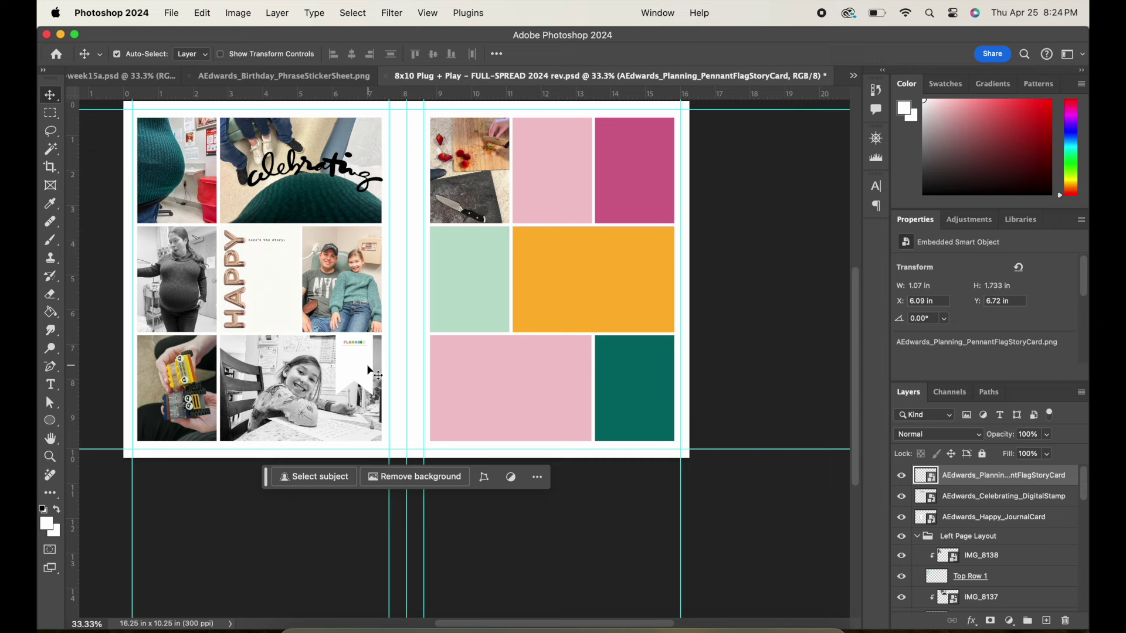
# Hide the Happy journal card and move the Planning pennant flag story card into its place on the left page
pyautogui.click(233, 262)
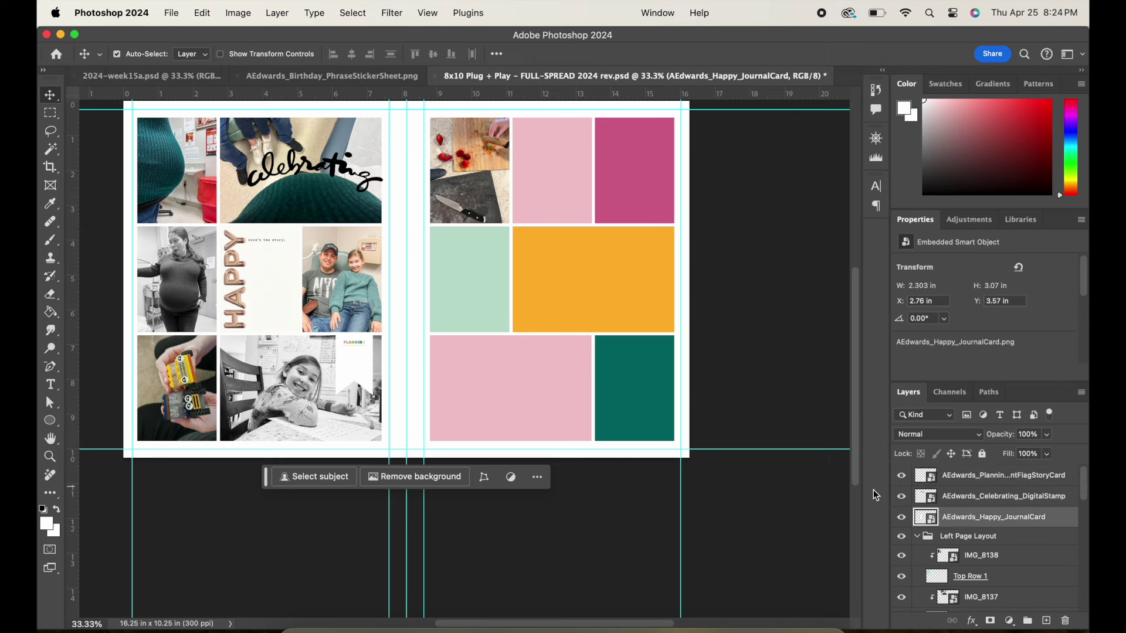
pyautogui.click(901, 517)
pyautogui.moveTo(360, 364); pyautogui.dragTo(251, 265)
# Add a Stroke effect to the Planning pennant flag story card layer
pyautogui.click(1065, 476)
pyautogui.doubleClick(1067, 479)
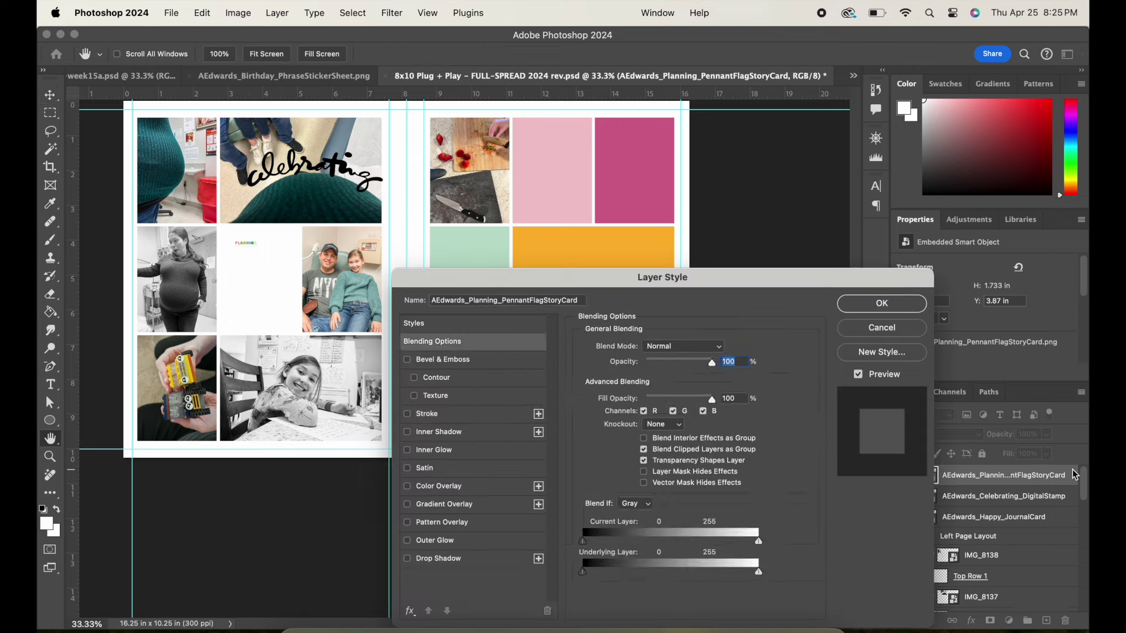
pyautogui.click(446, 413)
pyautogui.press('Return')
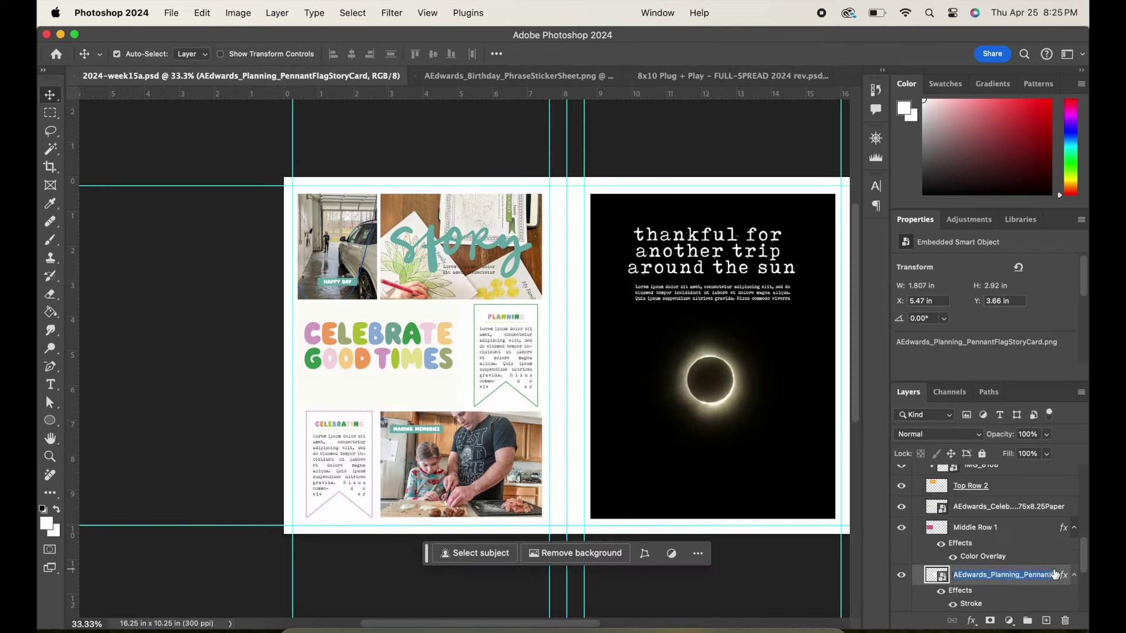
# Check the Planning card's stroke settings in 2024-week15a.psd and thicken the stroke on the spread's Planning card
pyautogui.doubleClick(1056, 575)
pyautogui.click(489, 418)
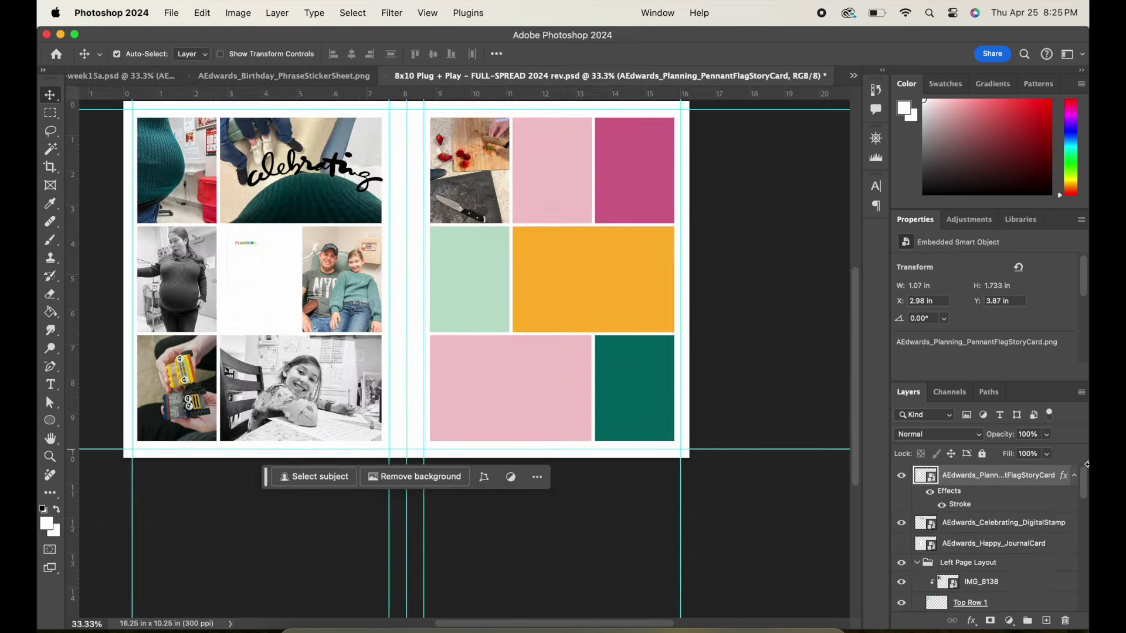
pyautogui.doubleClick(1059, 473)
pyautogui.click(504, 414)
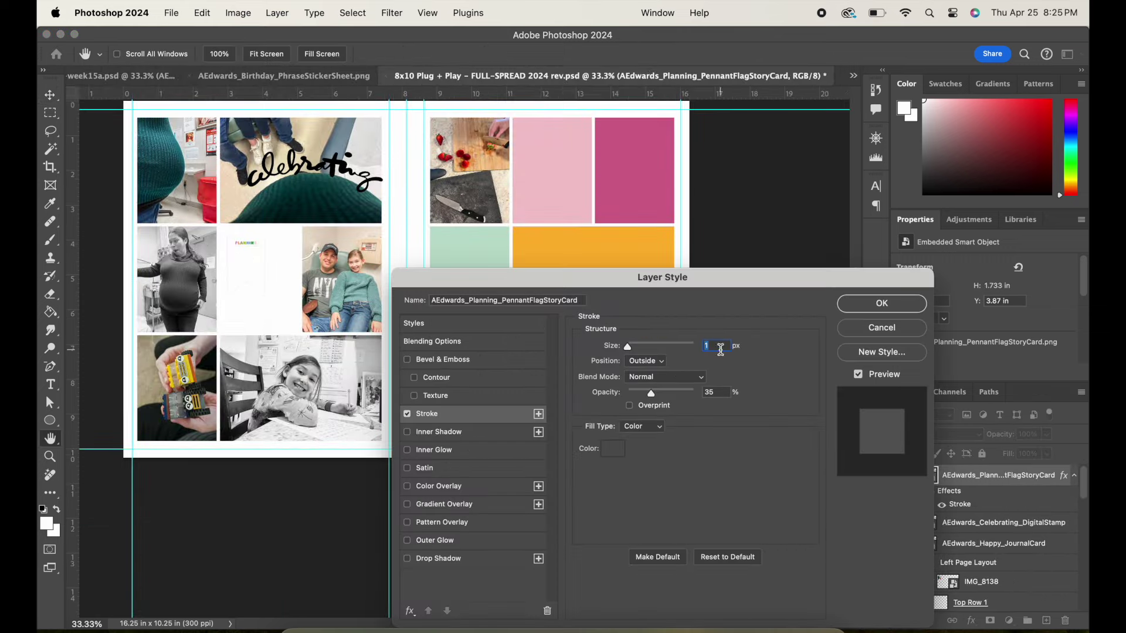
pyautogui.press('Return')
pyautogui.doubleClick(1058, 472)
pyautogui.click(449, 416)
pyautogui.click(608, 453)
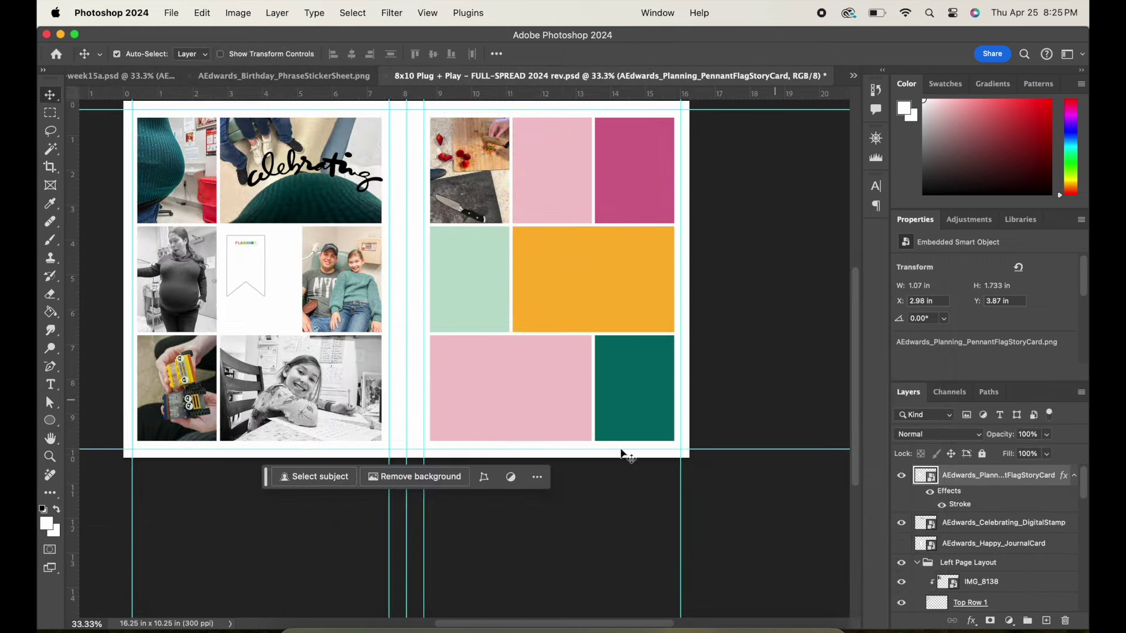
pyautogui.click(540, 364)
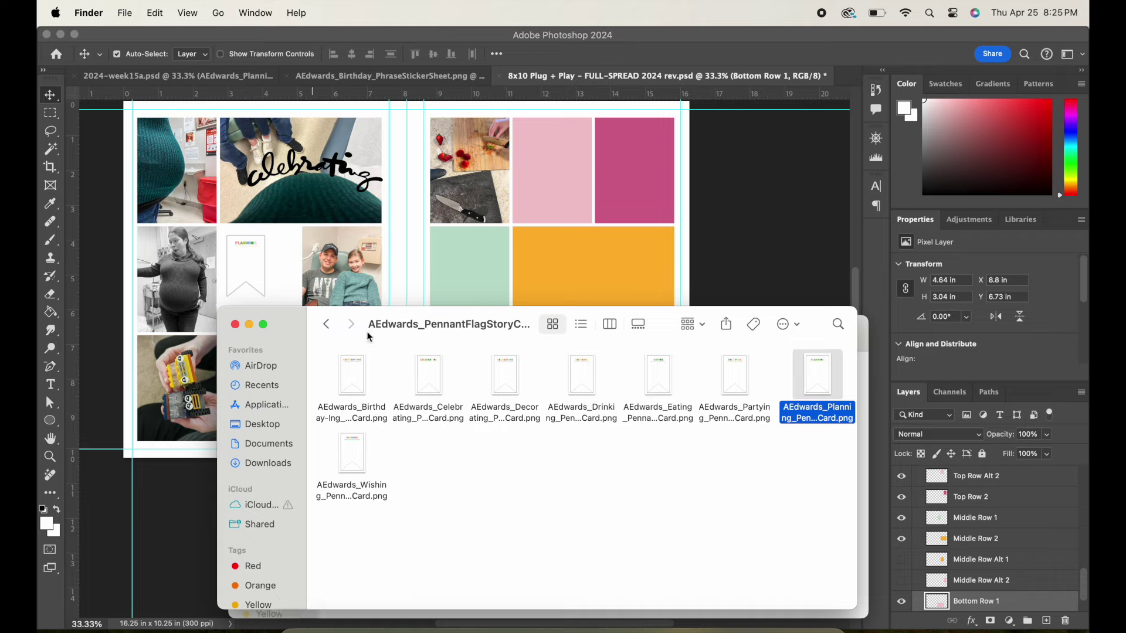
pyautogui.press('super+Up')
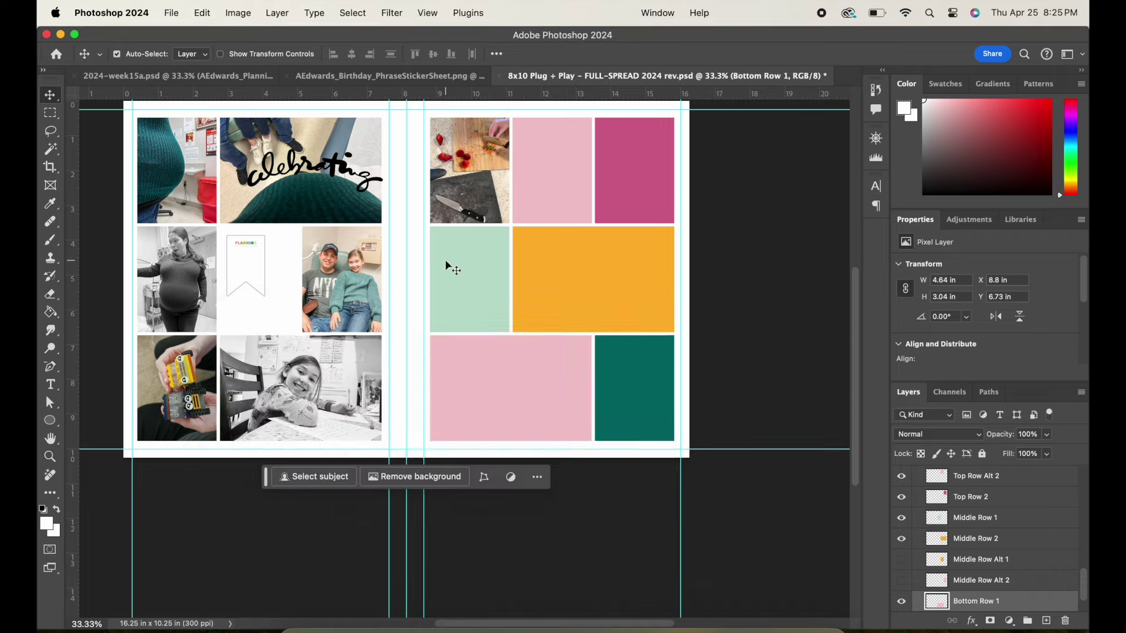
# Recolor the Planning card's stroke with the orange sampled from the PLANNING title
pyautogui.scroll(3, 445, 264)
pyautogui.click(716, 296)
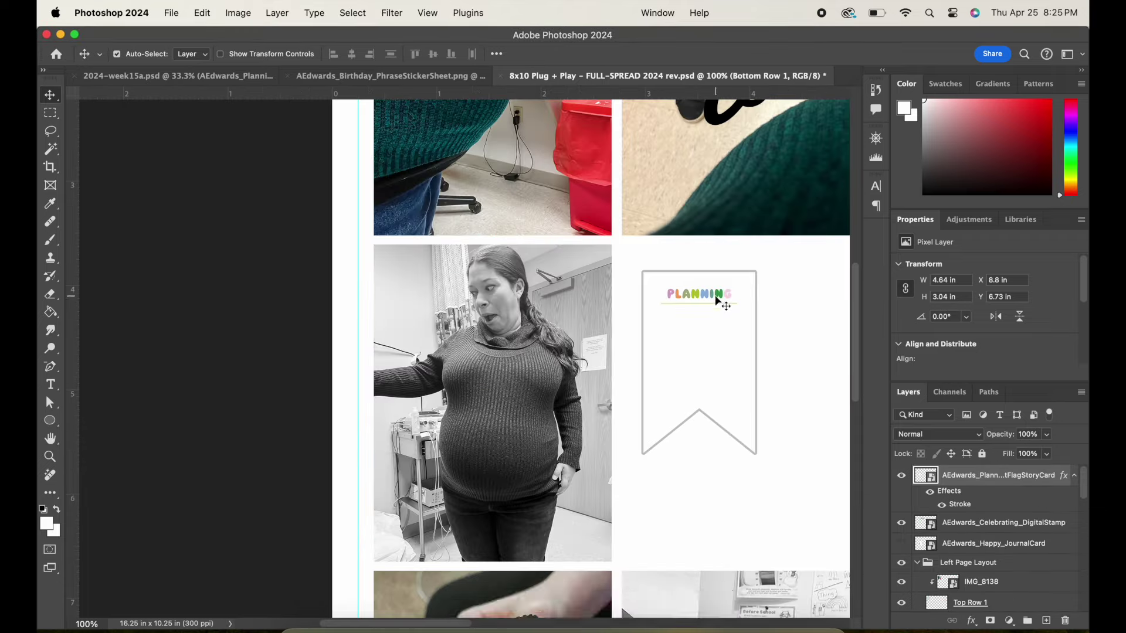
pyautogui.doubleClick(1058, 475)
pyautogui.click(434, 408)
pyautogui.click(613, 446)
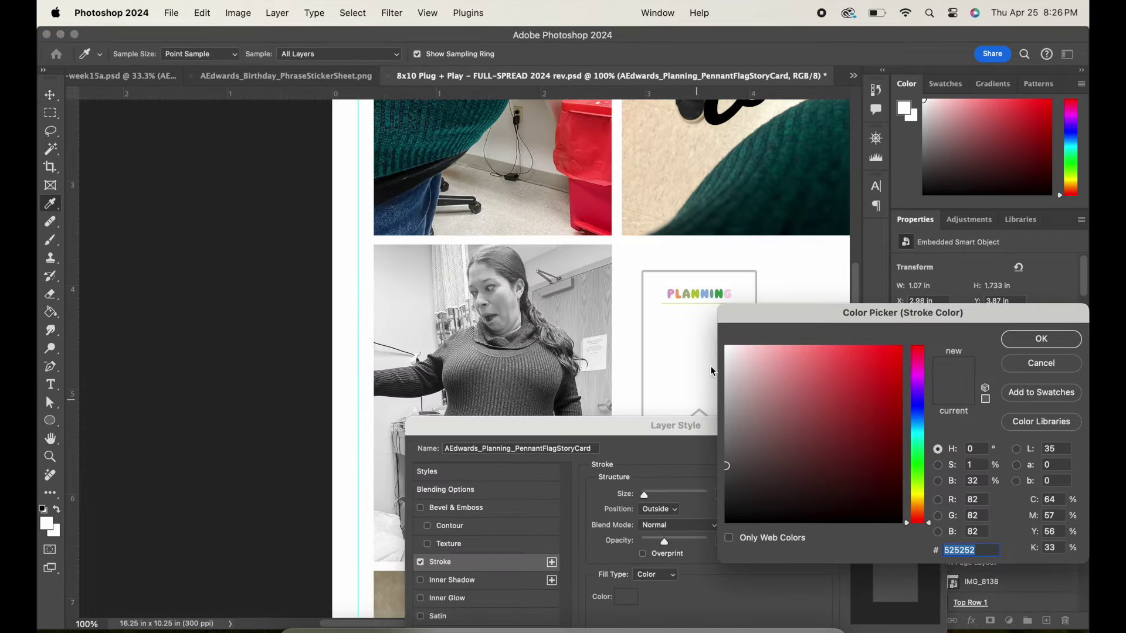
pyautogui.click(678, 296)
pyautogui.click(1022, 340)
pyautogui.click(907, 449)
# Enlarge the Planning card to about 1.88 x 3.05 in and position it in the left page's middle frame
pyautogui.hscroll(3, 780, 384)
pyautogui.scroll(-2, 780, 384)
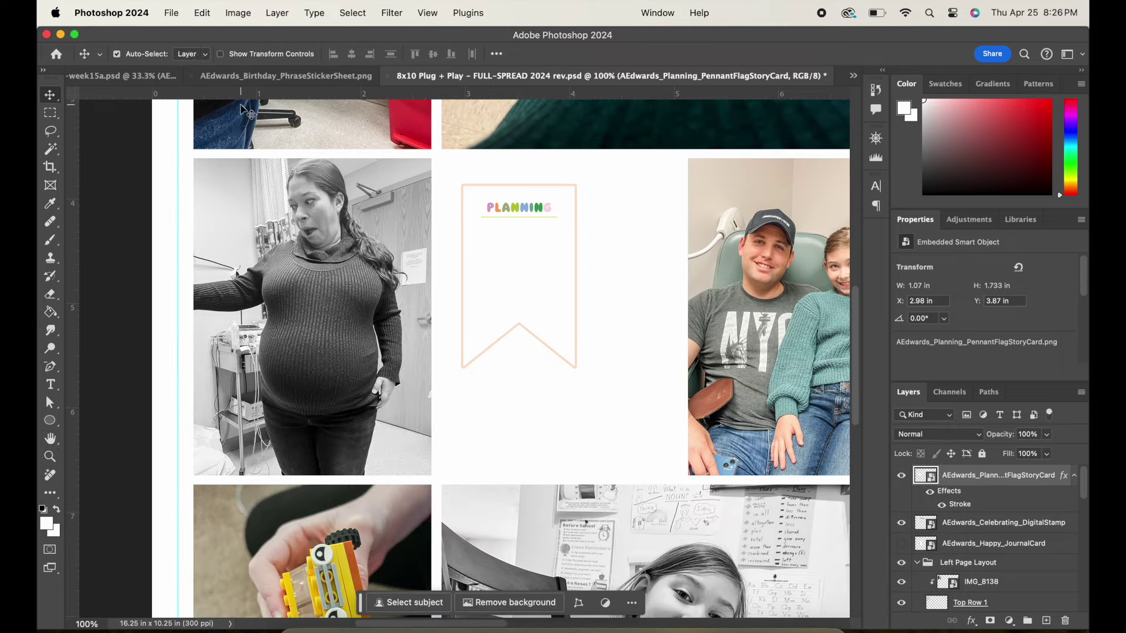
pyautogui.click(203, 13)
pyautogui.moveTo(317, 337)
pyautogui.click(401, 357)
pyautogui.moveTo(576, 185); pyautogui.dragTo(590, 164)
pyautogui.moveTo(591, 367); pyautogui.dragTo(671, 478)
pyautogui.moveTo(618, 341); pyautogui.dragTo(618, 337)
pyautogui.moveTo(657, 474); pyautogui.dragTo(660, 477)
pyautogui.click(720, 54)
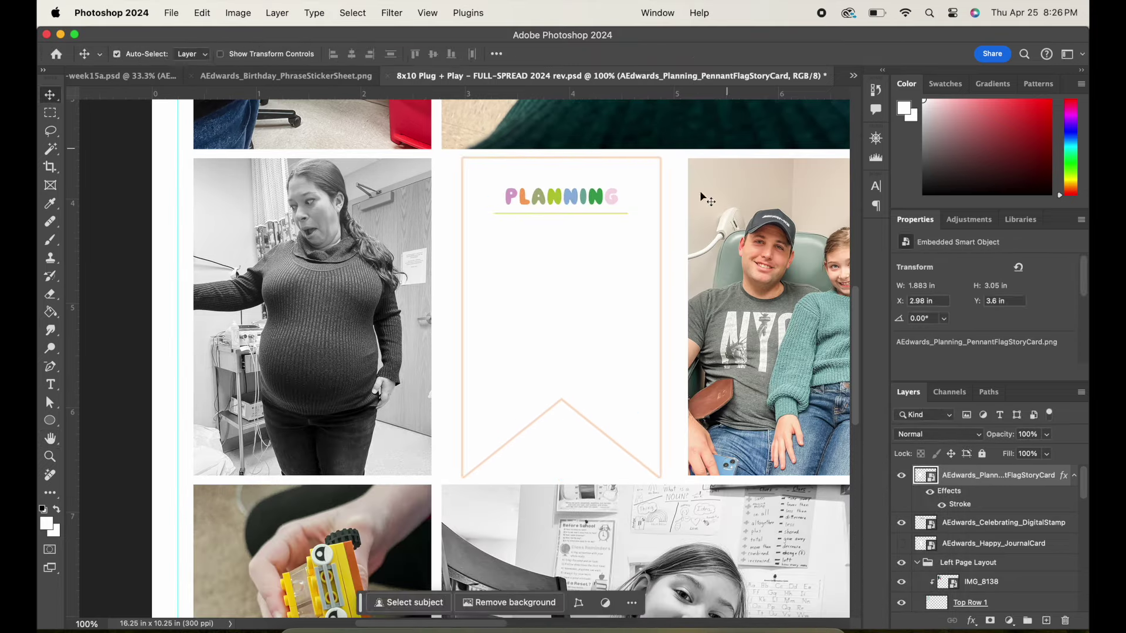
pyautogui.moveTo(595, 263); pyautogui.dragTo(592, 262)
# Change the Planning card's stroke to another color sampled from the lettering of the PLANNING title
pyautogui.scroll(-5, 592, 262)
pyautogui.hscroll(2, 593, 262)
pyautogui.scroll(5, 593, 262)
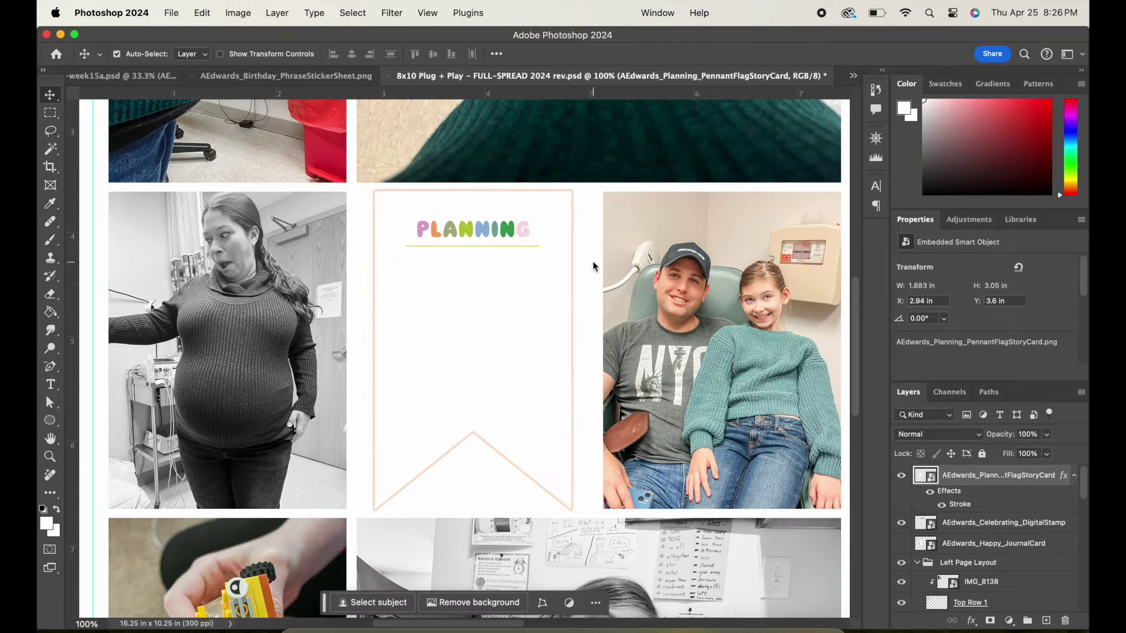
pyautogui.doubleClick(1060, 475)
pyautogui.click(503, 413)
pyautogui.click(626, 448)
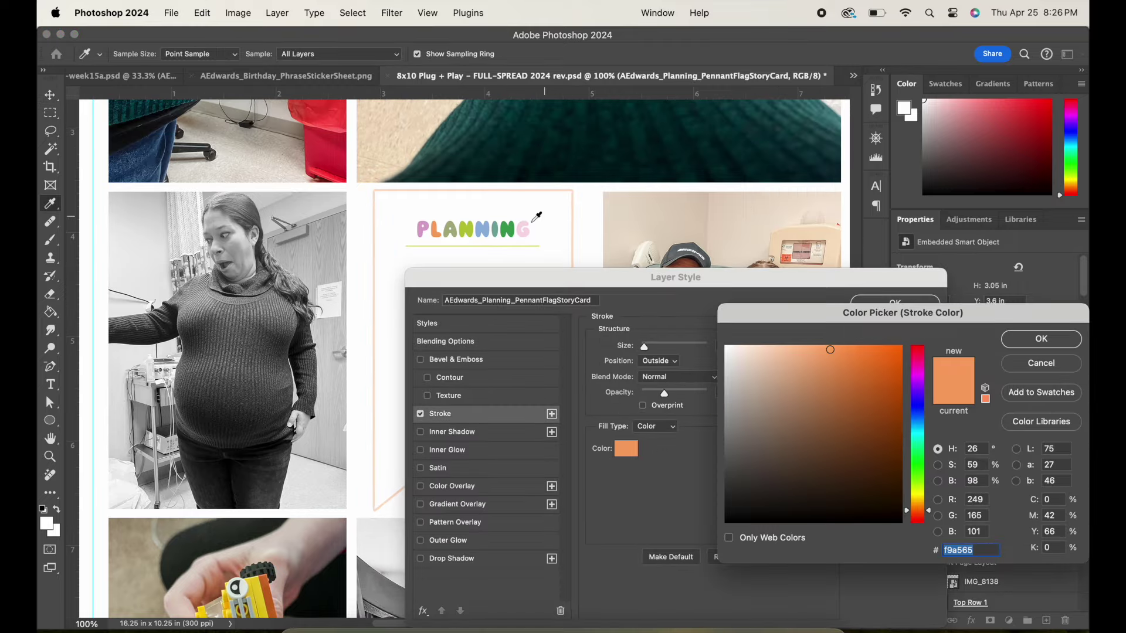
pyautogui.click(500, 236)
pyautogui.click(1020, 339)
pyautogui.click(894, 303)
# Place IMG_4595_Original.JPG from the Week 15 2024 folder over the right page's Middle Row 2 frame and scale it to 35.25%
pyautogui.hscroll(1, 752, 350)
pyautogui.press('super+minus')
pyautogui.press('super+minus')
pyautogui.press('super+minus')
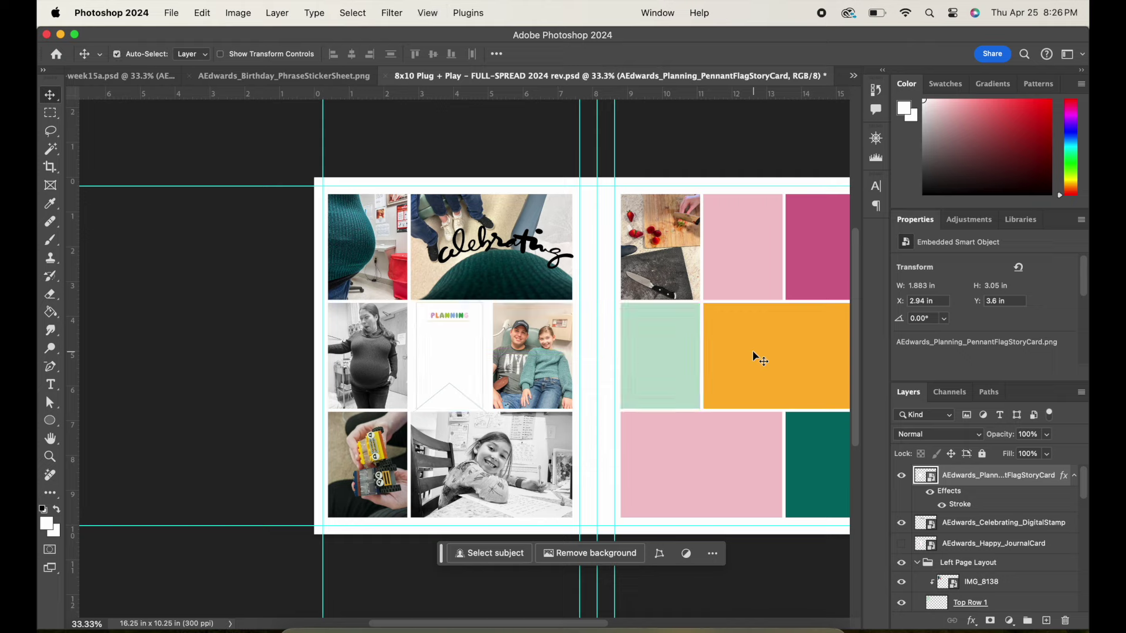
pyautogui.click(717, 136)
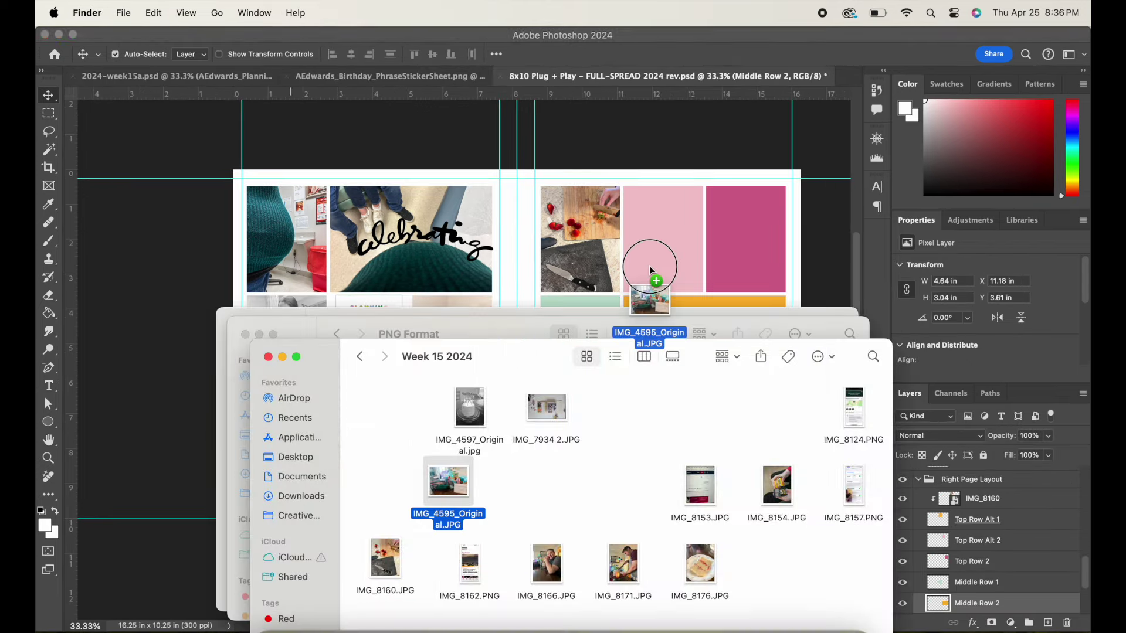
pyautogui.moveTo(649, 269); pyautogui.dragTo(516, 348)
pyautogui.moveTo(283, 172); pyautogui.dragTo(513, 346)
pyautogui.moveTo(699, 443); pyautogui.dragTo(770, 372)
pyautogui.moveTo(586, 455); pyautogui.dragTo(649, 405)
pyautogui.moveTo(722, 359); pyautogui.dragTo(693, 368)
pyautogui.moveTo(791, 413); pyautogui.dragTo(784, 409)
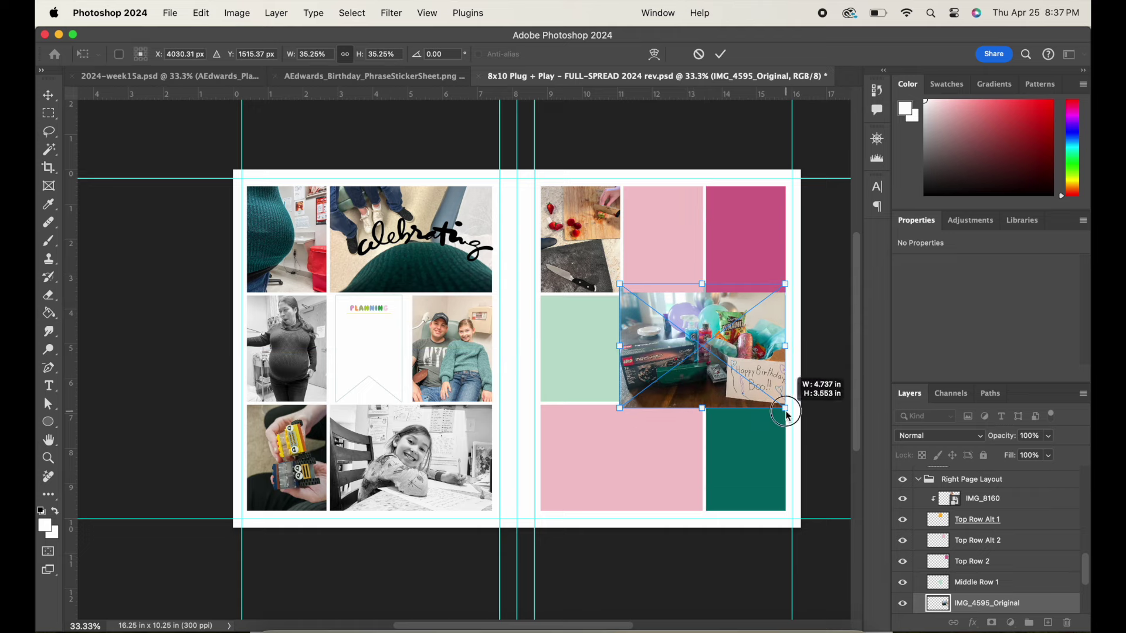
# Adjust the birthday gifts photo's position, commit the placement and clip it to the Middle Row 2 frame
pyautogui.moveTo(756, 367); pyautogui.dragTo(759, 370)
pyautogui.click(721, 54)
pyautogui.rightClick(1047, 603)
pyautogui.click(938, 595)
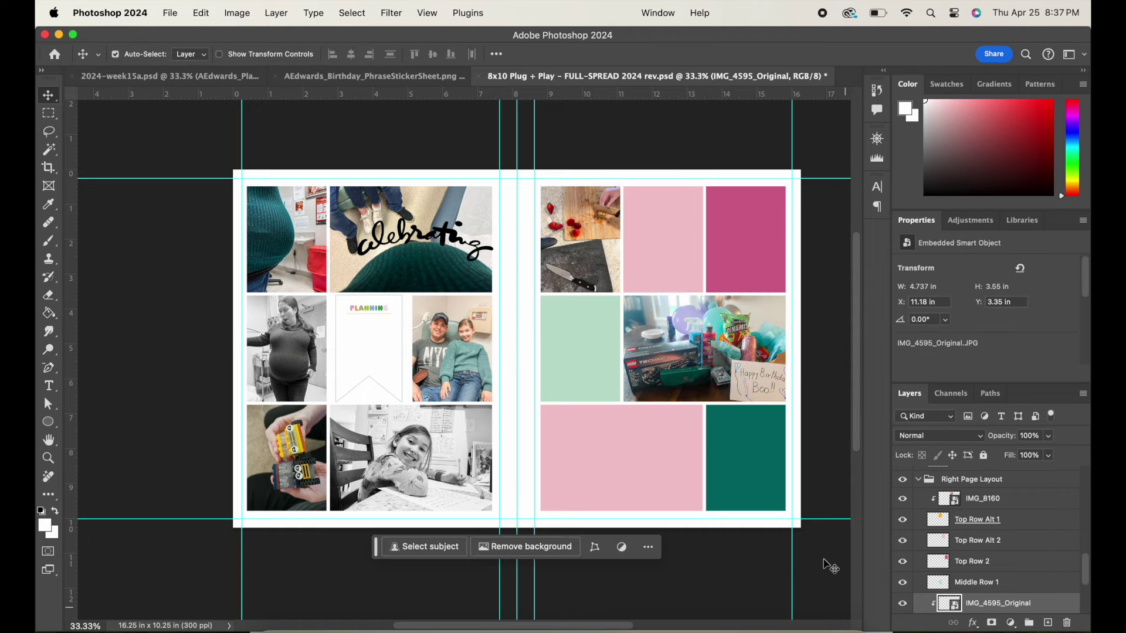
# Place IMG_8171.JPG over the right page's Top Row 2 frame and scale it to about 2.61 x 3.48 in
pyautogui.click(769, 285)
pyautogui.click(279, 615)
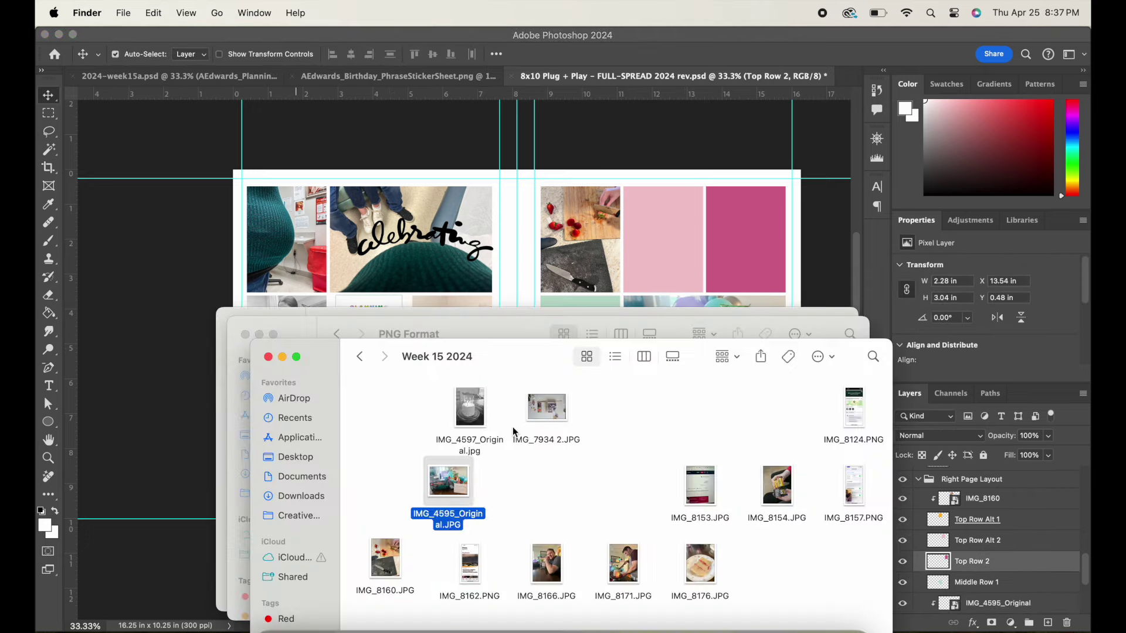
pyautogui.moveTo(672, 392); pyautogui.dragTo(691, 246)
pyautogui.moveTo(586, 316); pyautogui.dragTo(721, 316)
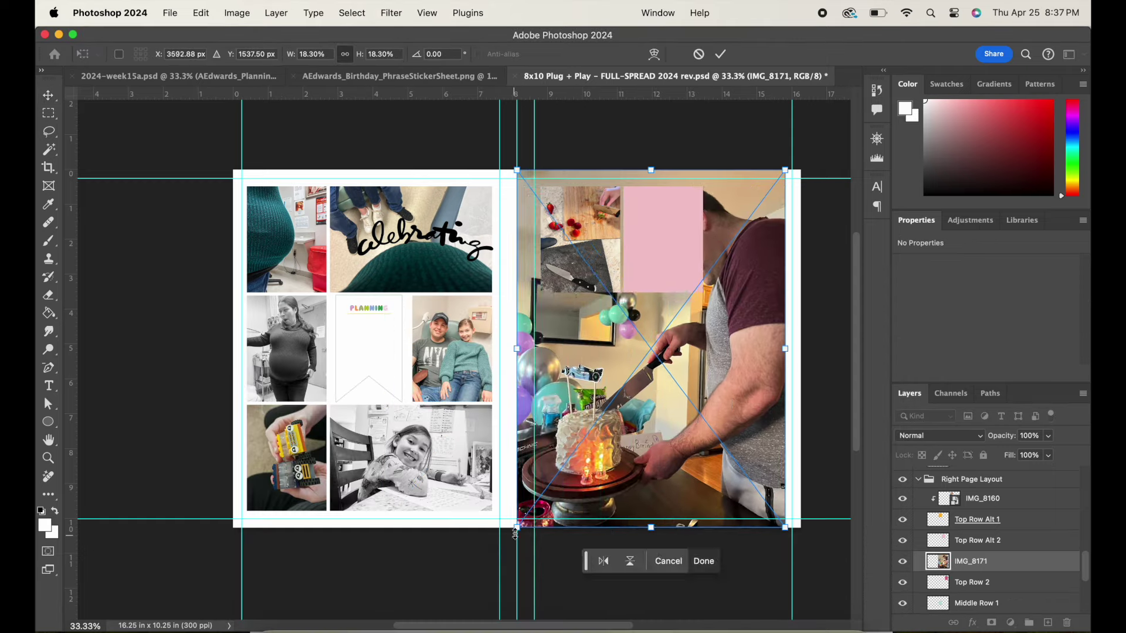
pyautogui.moveTo(518, 528); pyautogui.dragTo(653, 346)
pyautogui.moveTo(747, 321); pyautogui.dragTo(796, 320)
pyautogui.moveTo(835, 168); pyautogui.dragTo(778, 242)
pyautogui.moveTo(761, 280); pyautogui.dragTo(762, 229)
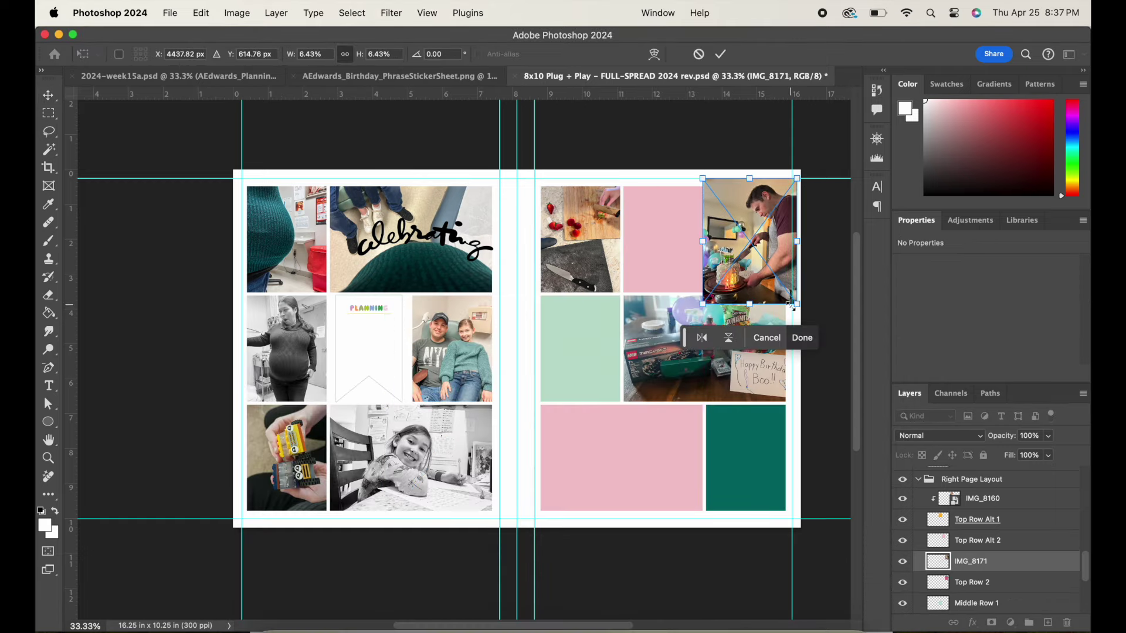
pyautogui.moveTo(789, 294); pyautogui.dragTo(793, 299)
pyautogui.click(720, 54)
# Arrange IMG_8171 directly above the Top Row 2 layer and clip it to that frame
pyautogui.rightClick(1013, 574)
pyautogui.click(914, 563)
pyautogui.moveTo(1054, 588); pyautogui.dragTo(1030, 531)
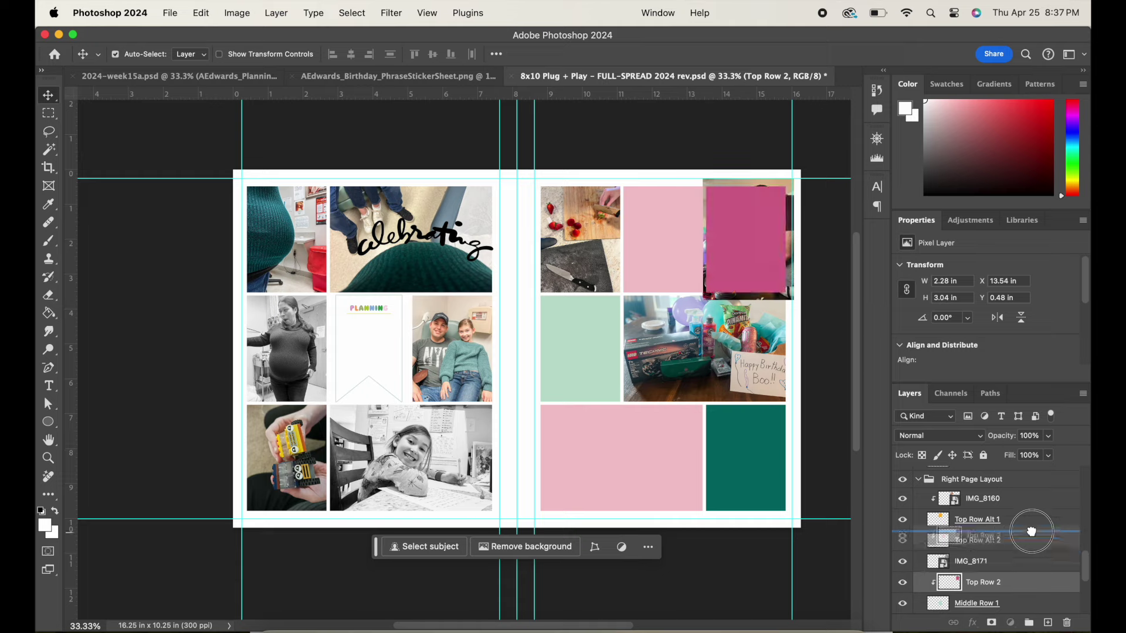
pyautogui.moveTo(1009, 567)
pyautogui.mouseDown()
pyautogui.moveTo(1008, 540)
pyautogui.moveTo(1008, 560)
pyautogui.mouseUp()
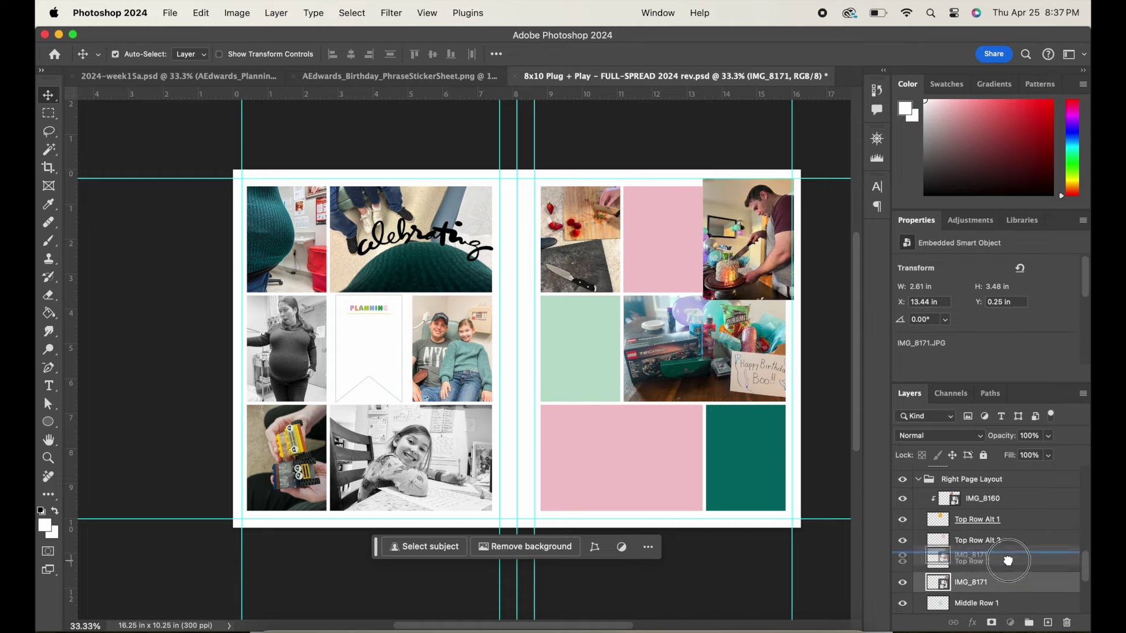
pyautogui.rightClick(997, 564)
pyautogui.click(910, 597)
# Scale the IMG_8171 cake-cutting photo down to 5.90% with Free Transform and commit it
pyautogui.click(201, 13)
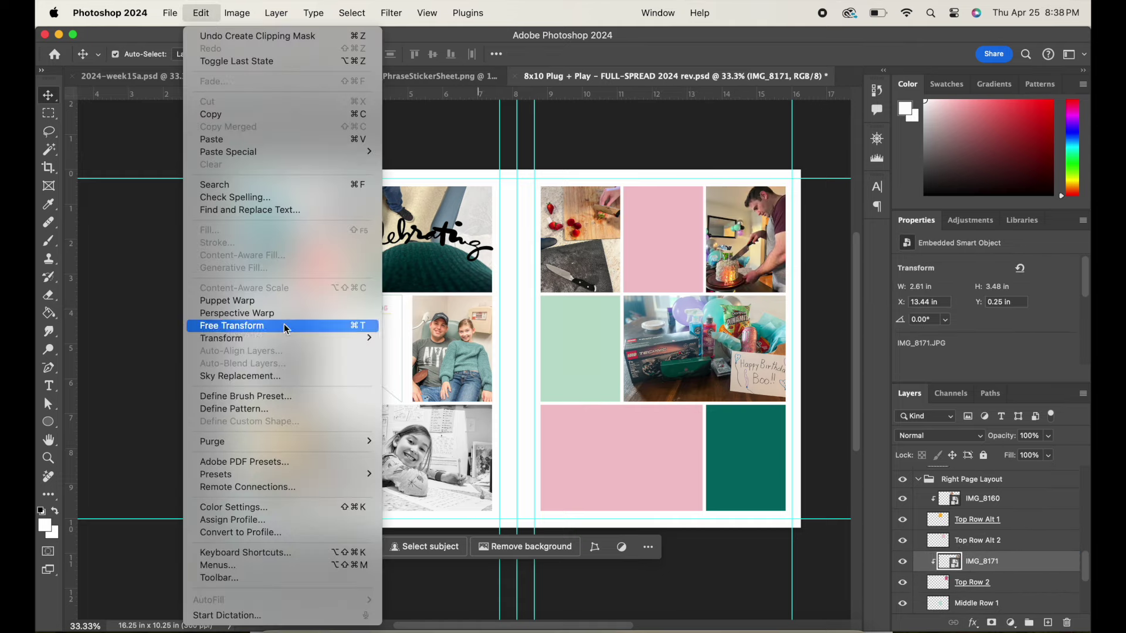
pyautogui.click(288, 326)
pyautogui.moveTo(757, 236); pyautogui.dragTo(755, 237)
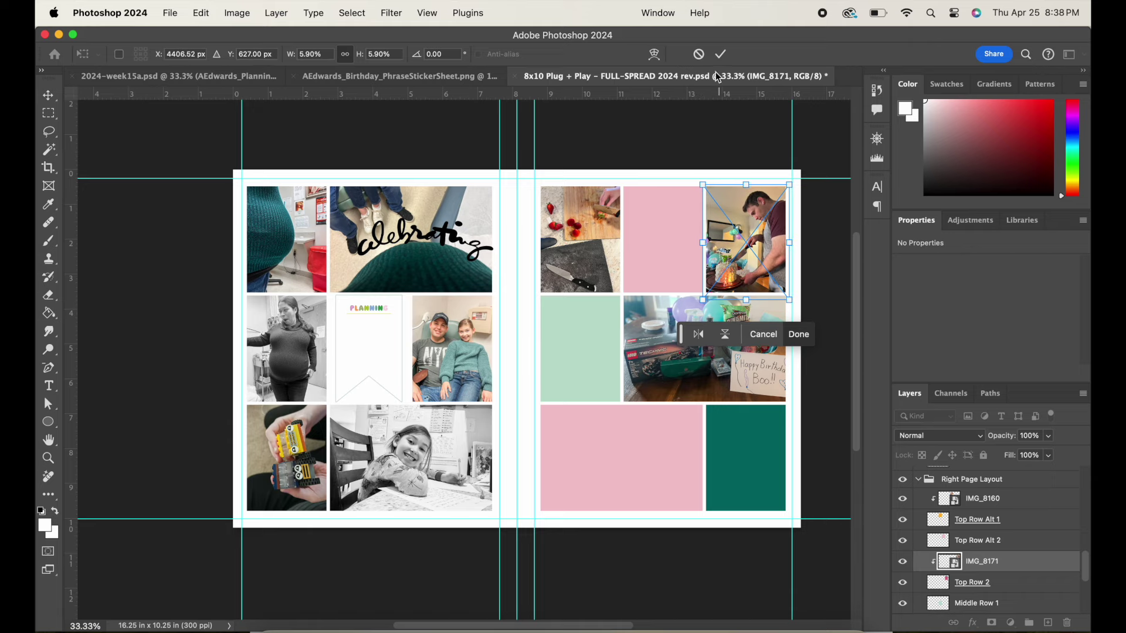
pyautogui.click(720, 54)
# Move IMG_8171 onto the green Middle Row 1 frame, reorder it above that layer and clip it there
pyautogui.click(821, 235)
pyautogui.moveTo(1044, 561)
pyautogui.mouseDown()
pyautogui.moveTo(1050, 580)
pyautogui.moveTo(1033, 572)
pyautogui.mouseUp()
pyautogui.moveTo(744, 300); pyautogui.dragTo(578, 408)
pyautogui.keyDown('alt'); pyautogui.click(937, 571); pyautogui.keyUp('alt')
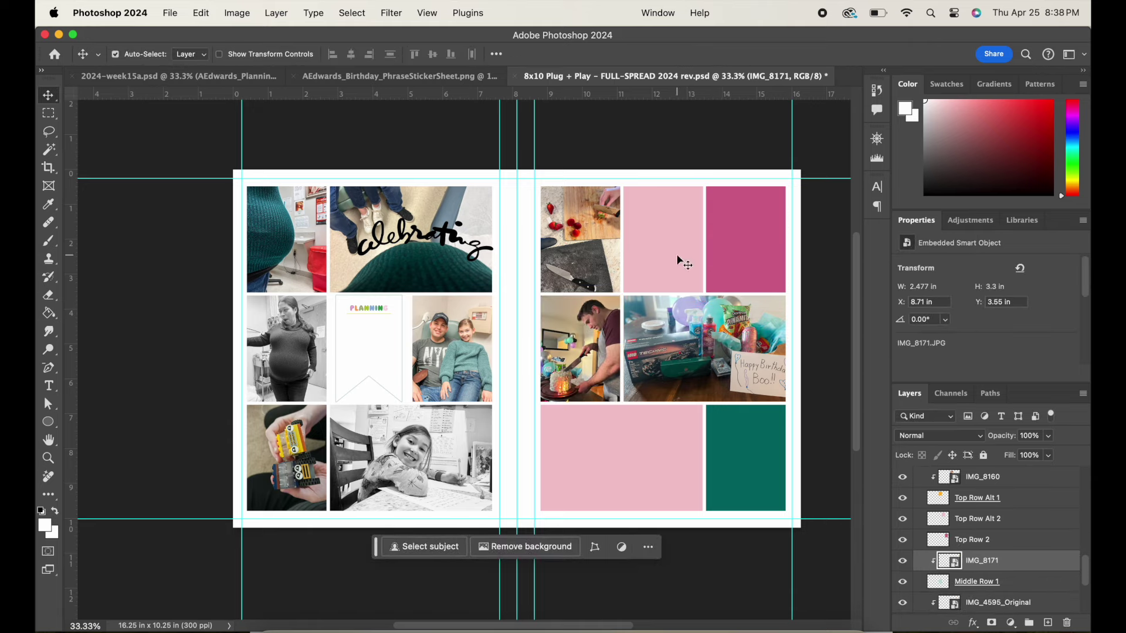
pyautogui.click(739, 249)
pyautogui.click(284, 614)
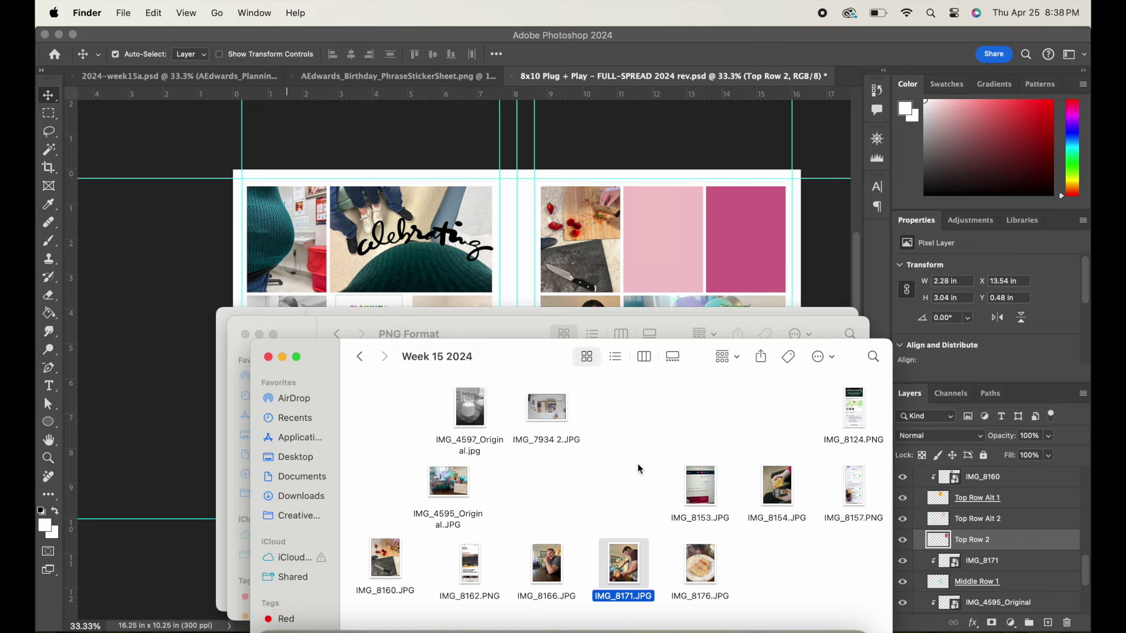
pyautogui.click(811, 248)
# Hide the right page's Bottom Row 1 frame and move the unhidden Middle Row Alt 1 and Alt 2 frames into its space
pyautogui.click(622, 457)
pyautogui.click(902, 603)
pyautogui.scroll(-2, 992, 594)
pyautogui.click(1010, 541)
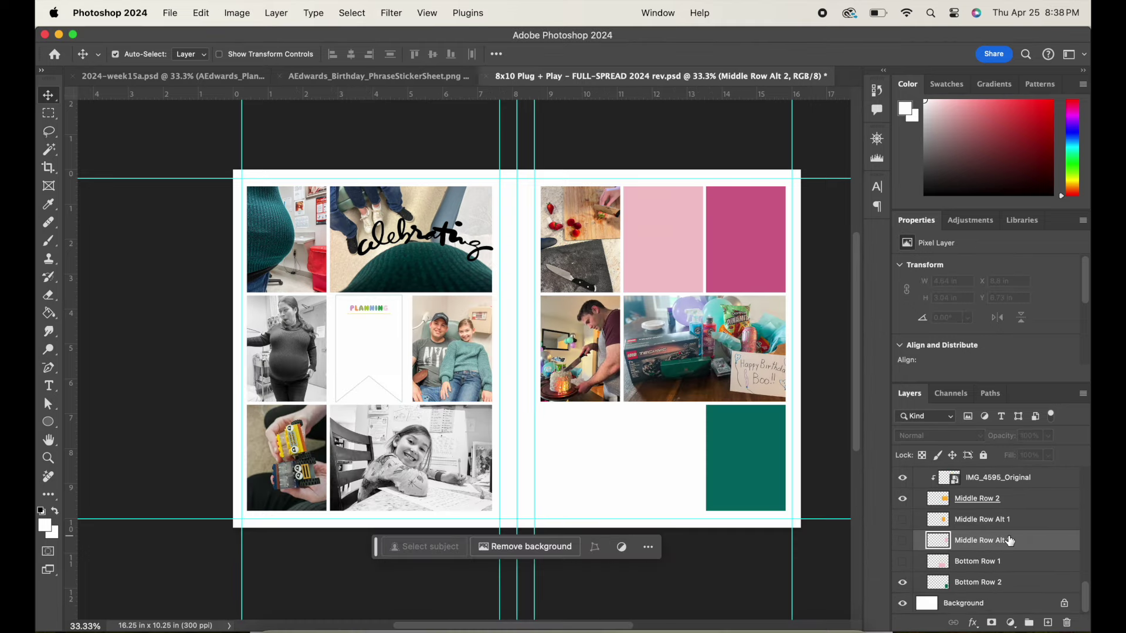
pyautogui.moveTo(902, 540); pyautogui.dragTo(902, 520)
pyautogui.keyDown('shift'); pyautogui.click(975, 523); pyautogui.keyUp('shift')
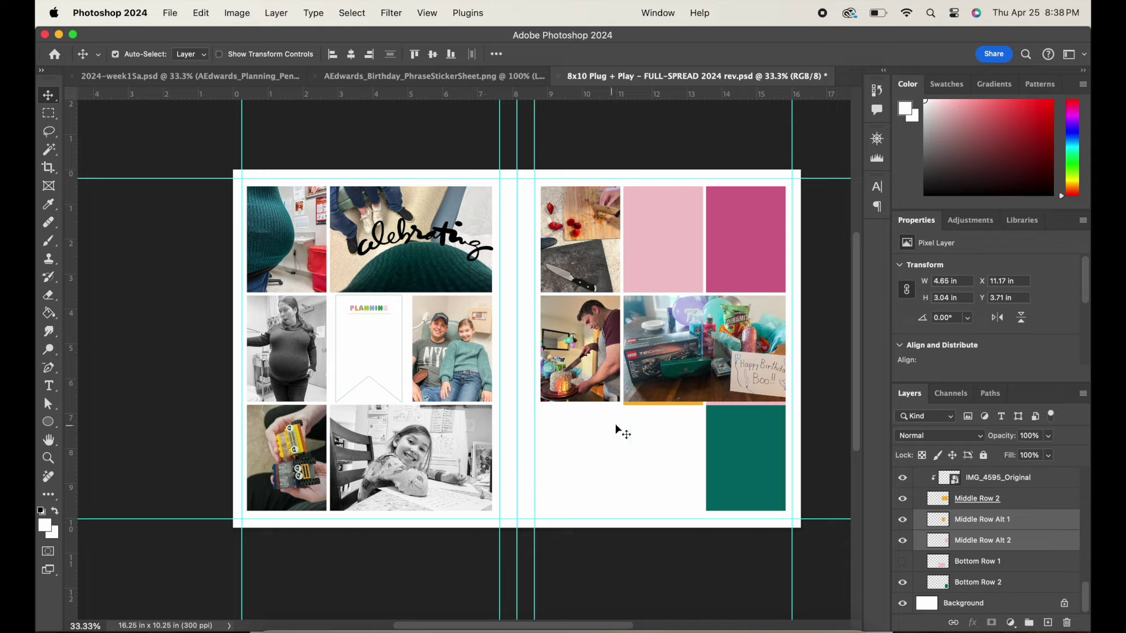
pyautogui.moveTo(617, 429); pyautogui.dragTo(547, 512)
pyautogui.click(830, 356)
# Place IMG_4597_Original.jpg over the Middle Row Alt 1 frame in the right page's bottom row and scale it to about 2.48 x 3.34 in
pyautogui.click(552, 468)
pyautogui.click(279, 629)
pyautogui.moveTo(476, 405); pyautogui.dragTo(589, 276)
pyautogui.moveTo(400, 193); pyautogui.dragTo(490, 313)
pyautogui.moveTo(577, 429); pyautogui.dragTo(620, 442)
pyautogui.moveTo(678, 325); pyautogui.dragTo(644, 412)
pyautogui.click(724, 54)
# Clip the black-and-white cake photo to the Middle Row Alt 1 frame and nudge it into position
pyautogui.rightClick(1059, 519)
pyautogui.click(967, 596)
pyautogui.moveTo(582, 474); pyautogui.dragTo(587, 475)
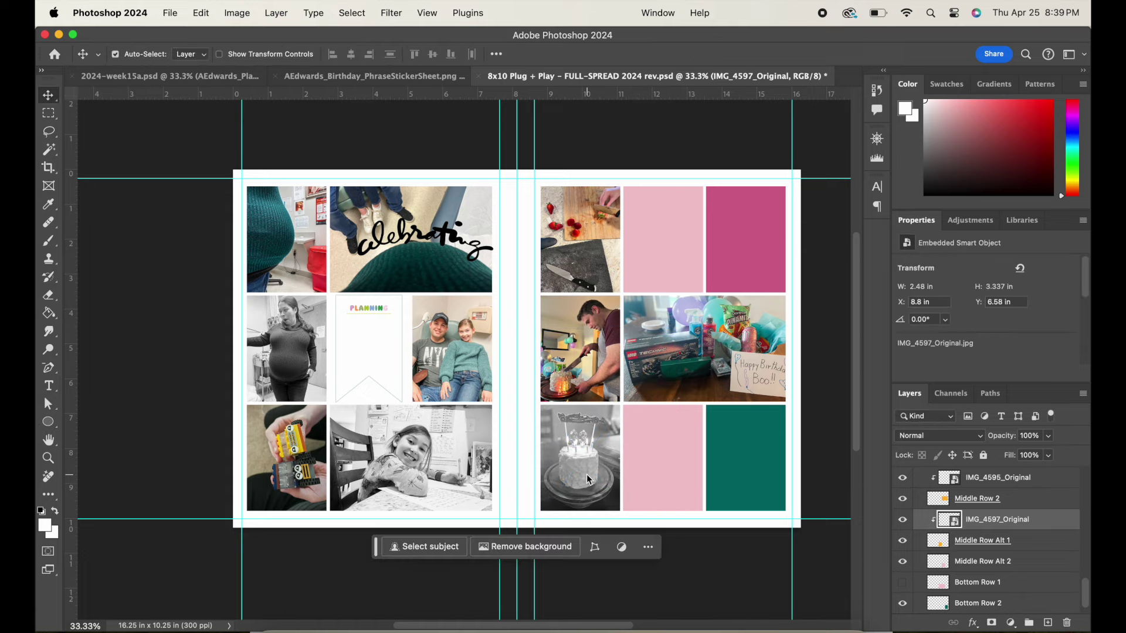
# Place IMG_8176.JPG over the green Bottom Row 2 frame, scale it to about 2.92 x 3.89 in and clip it there
pyautogui.click(277, 623)
pyautogui.moveTo(698, 566); pyautogui.dragTo(692, 262)
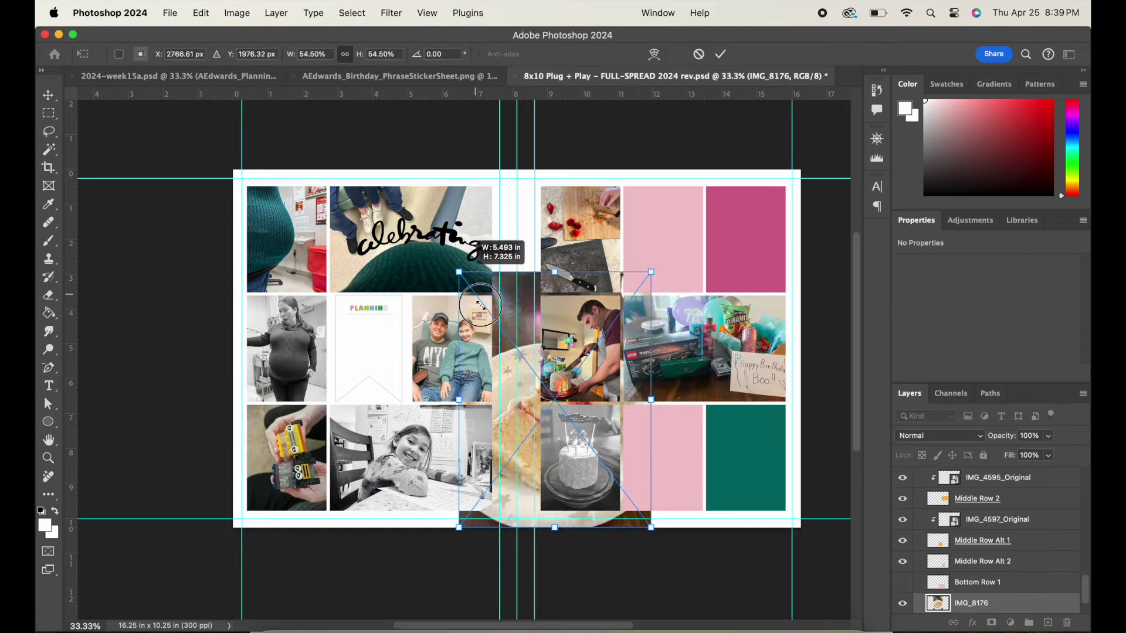
pyautogui.moveTo(480, 305); pyautogui.dragTo(534, 376)
pyautogui.moveTo(618, 518); pyautogui.dragTo(769, 517)
pyautogui.moveTo(803, 374); pyautogui.dragTo(791, 392)
pyautogui.moveTo(745, 442)
pyautogui.mouseDown()
pyautogui.moveTo(759, 445)
pyautogui.moveTo(753, 459)
pyautogui.mouseUp()
pyautogui.click(720, 53)
pyautogui.rightClick(1034, 603)
pyautogui.click(961, 596)
# Free-transform the clipped cake-slice photo, slightly reducing its size and repositioning it within the Bottom Row 2 frame
pyautogui.click(237, 13)
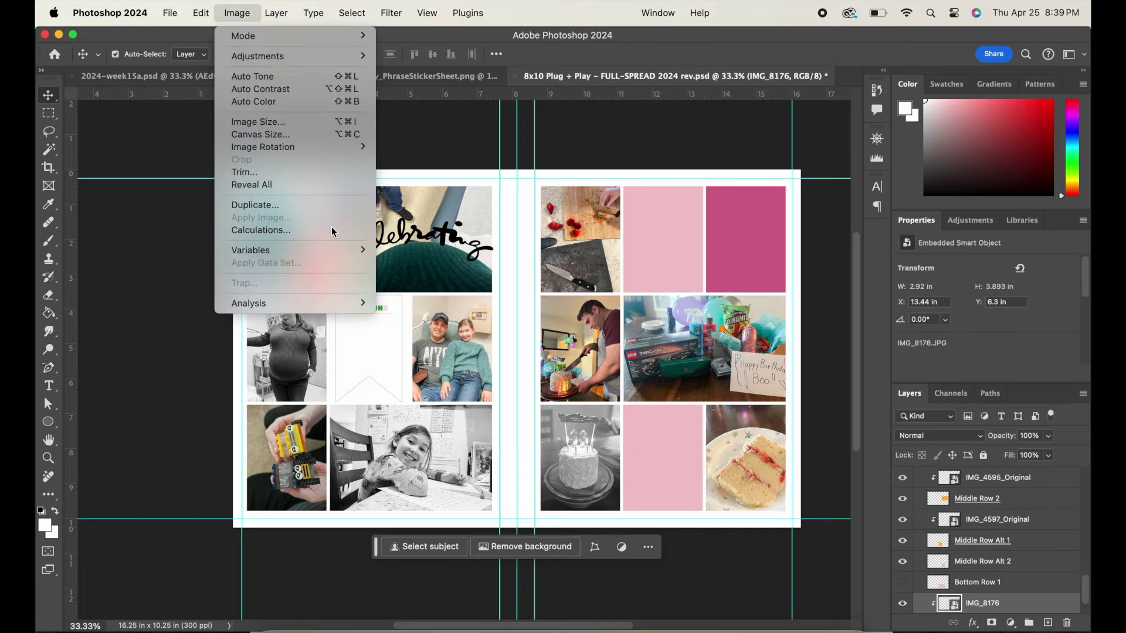
pyautogui.moveTo(200, 13)
pyautogui.moveTo(227, 337)
pyautogui.click(423, 357)
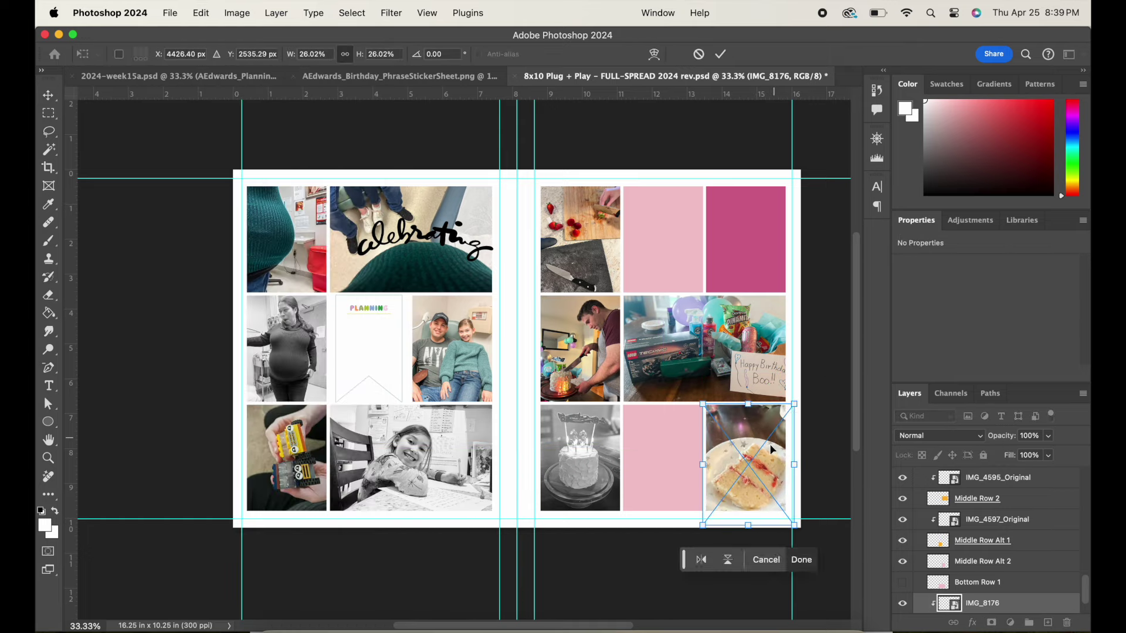
pyautogui.moveTo(768, 443); pyautogui.dragTo(766, 435)
pyautogui.moveTo(797, 394); pyautogui.dragTo(802, 400)
pyautogui.click(720, 54)
pyautogui.click(827, 335)
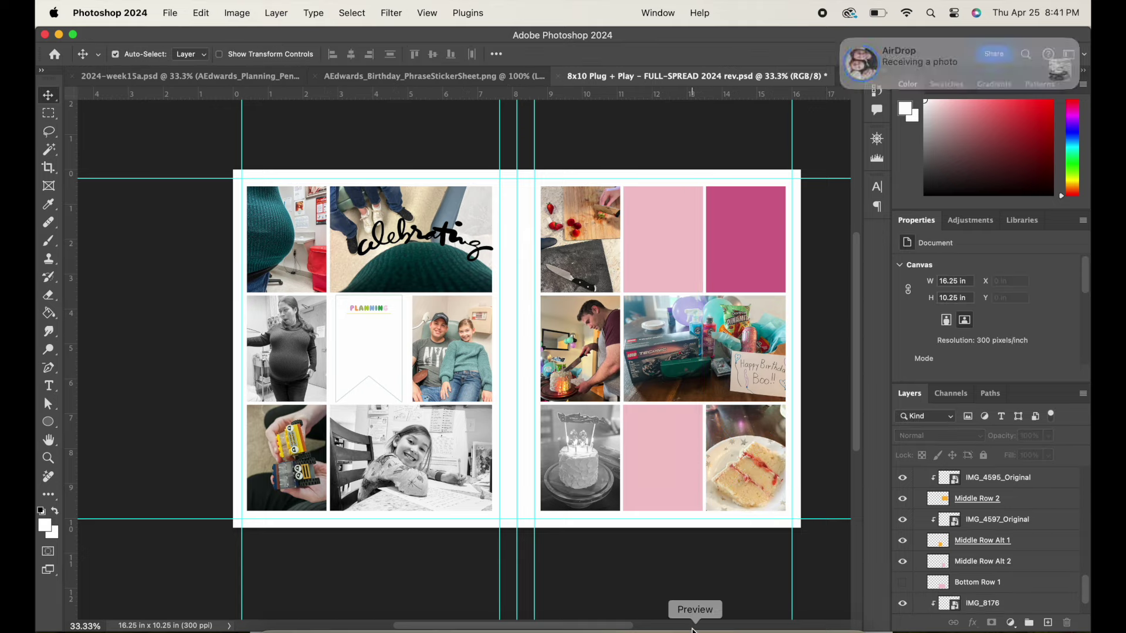
# Place IMG_8164.JPG over the magenta Top Row 2 frame at about 4.33 x 5.77 in and clip it there
pyautogui.rightClick(300, 620)
pyautogui.click(346, 314)
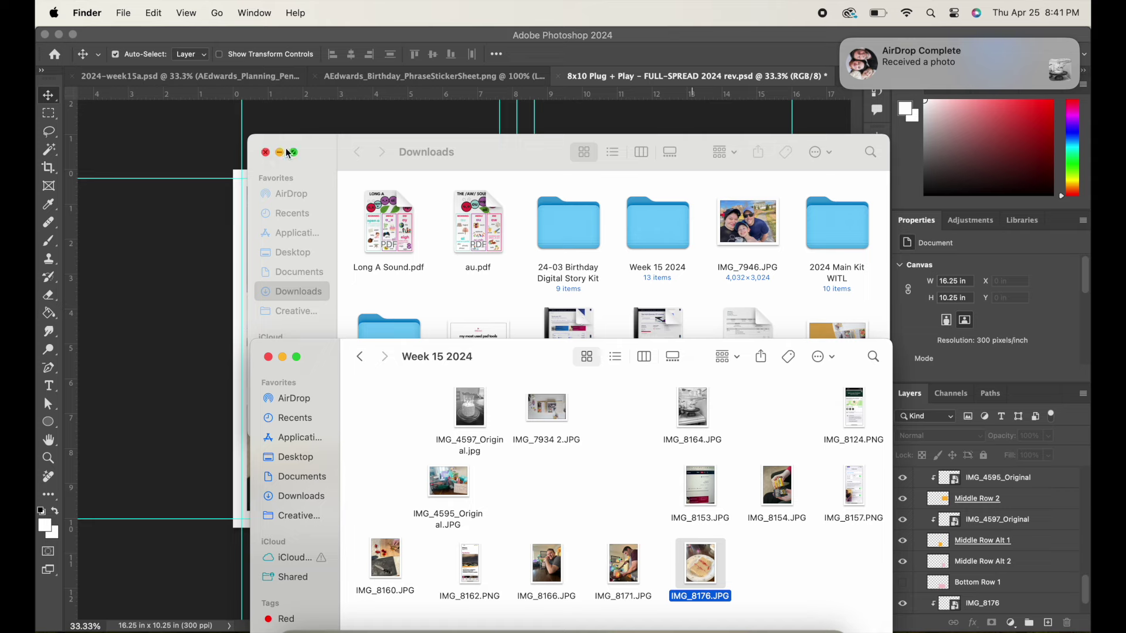
pyautogui.click(266, 153)
pyautogui.click(771, 233)
pyautogui.click(770, 234)
pyautogui.click(300, 620)
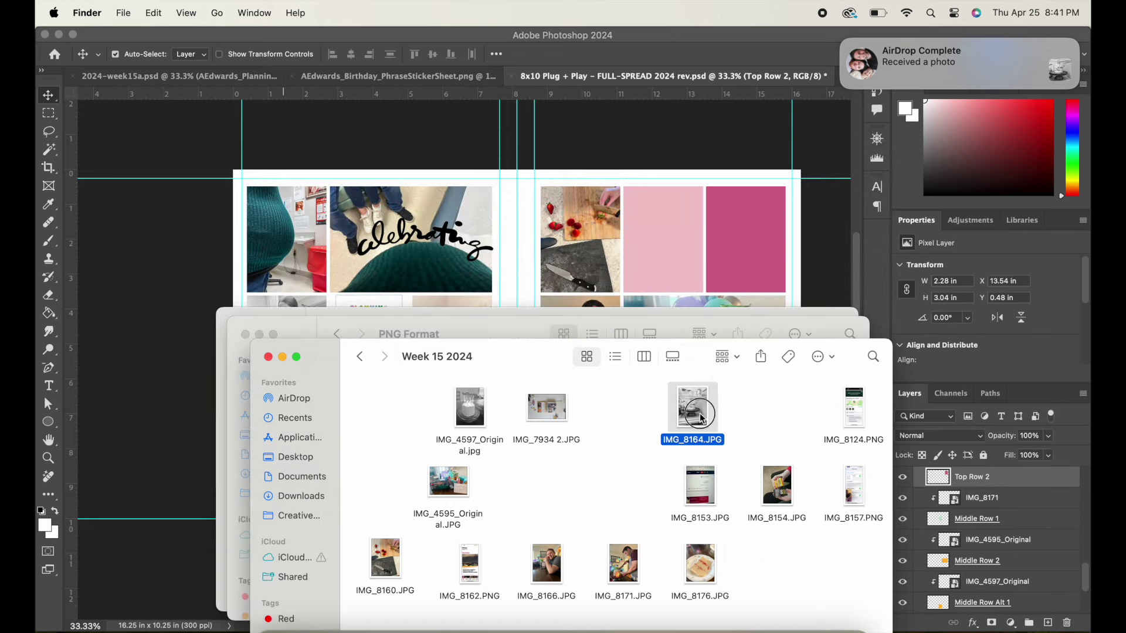
pyautogui.moveTo(702, 417); pyautogui.dragTo(785, 299)
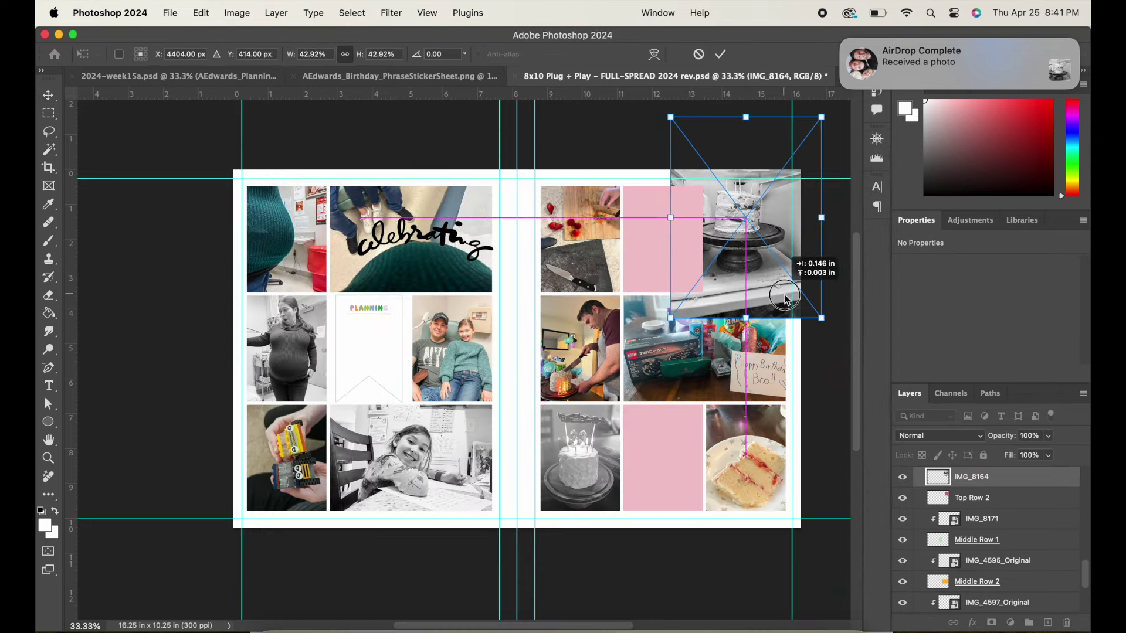
pyautogui.press('Return')
pyautogui.click(1083, 392)
pyautogui.click(942, 596)
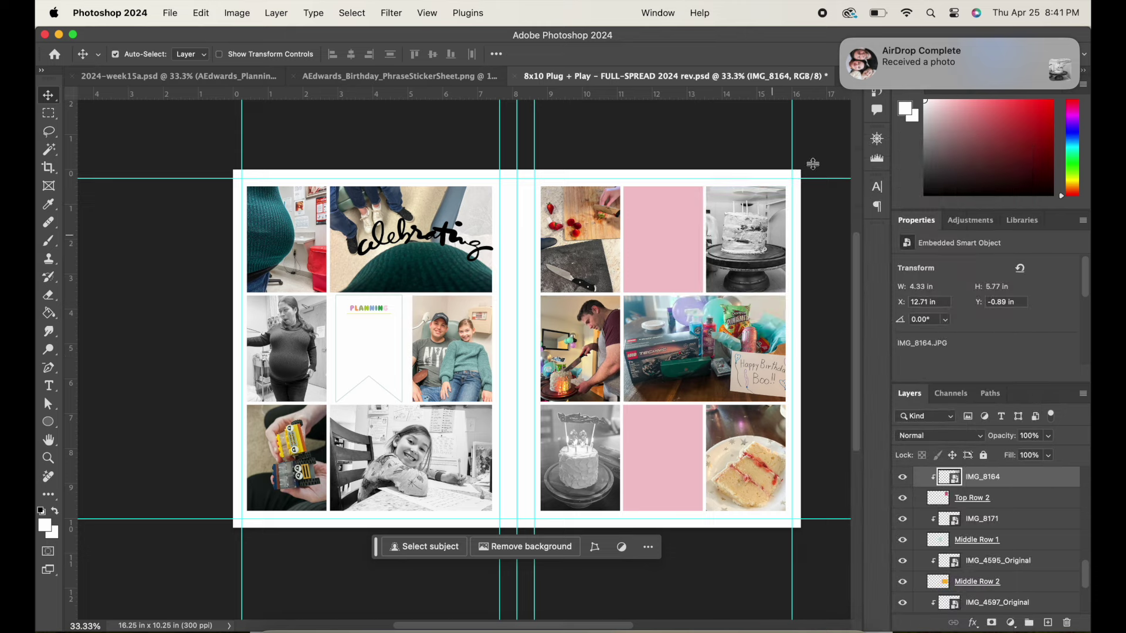
# Place the Birthday-Ing pennant story card over the right page's bottom-row pink frame, scaled to about 1.85 x 3.01 in
pyautogui.click(649, 262)
pyautogui.click(279, 629)
pyautogui.click(461, 326)
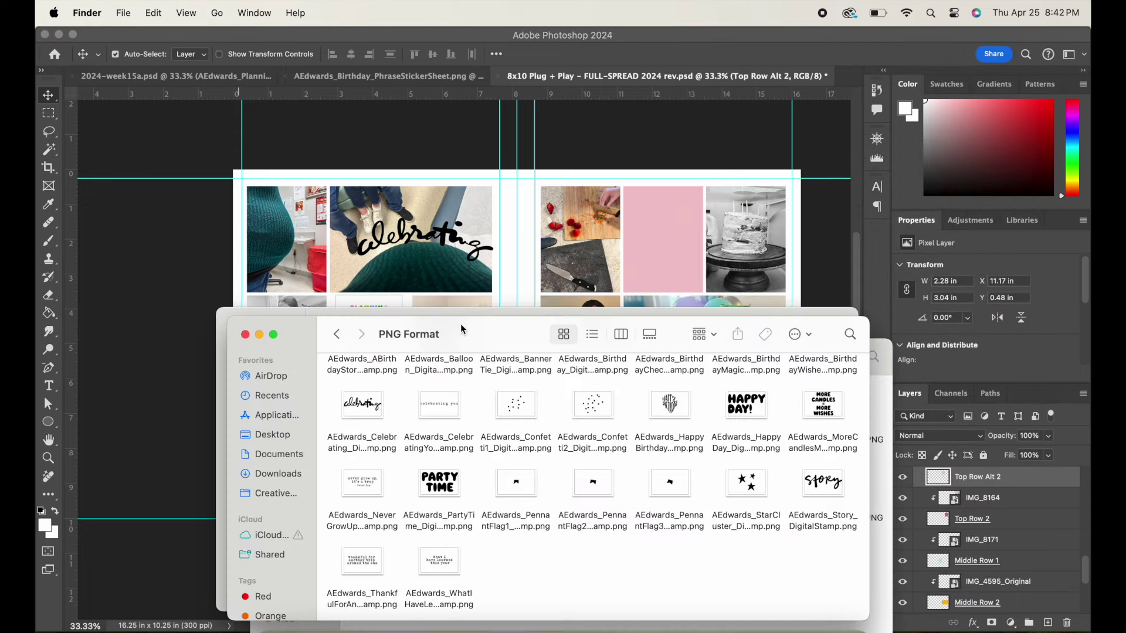
pyautogui.click(420, 314)
pyautogui.doubleClick(567, 380)
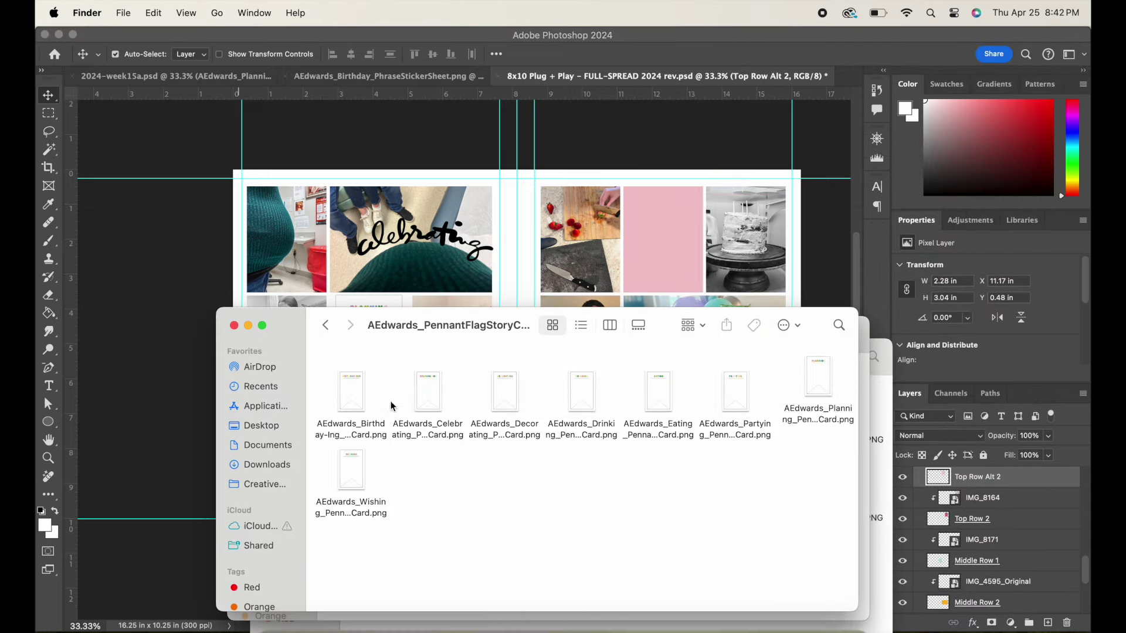
pyautogui.moveTo(363, 399); pyautogui.dragTo(672, 462)
pyautogui.moveTo(693, 519); pyautogui.dragTo(690, 512)
pyautogui.moveTo(673, 480); pyautogui.dragTo(680, 481)
pyautogui.click(720, 54)
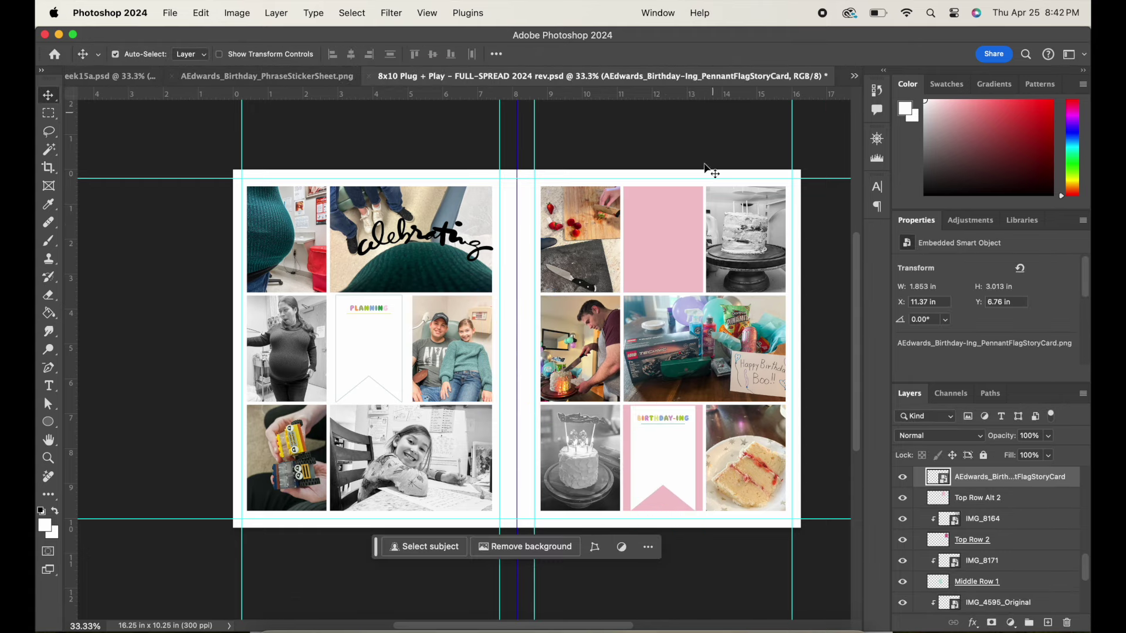
# Place AEdwards_BirthdayStory01-02-03_JournalCard.png over the pink Top Row Alt 2 frame and scale it to about 4.62 x 3.08 in
pyautogui.click(279, 623)
pyautogui.click(329, 326)
pyautogui.click(331, 326)
pyautogui.click(349, 326)
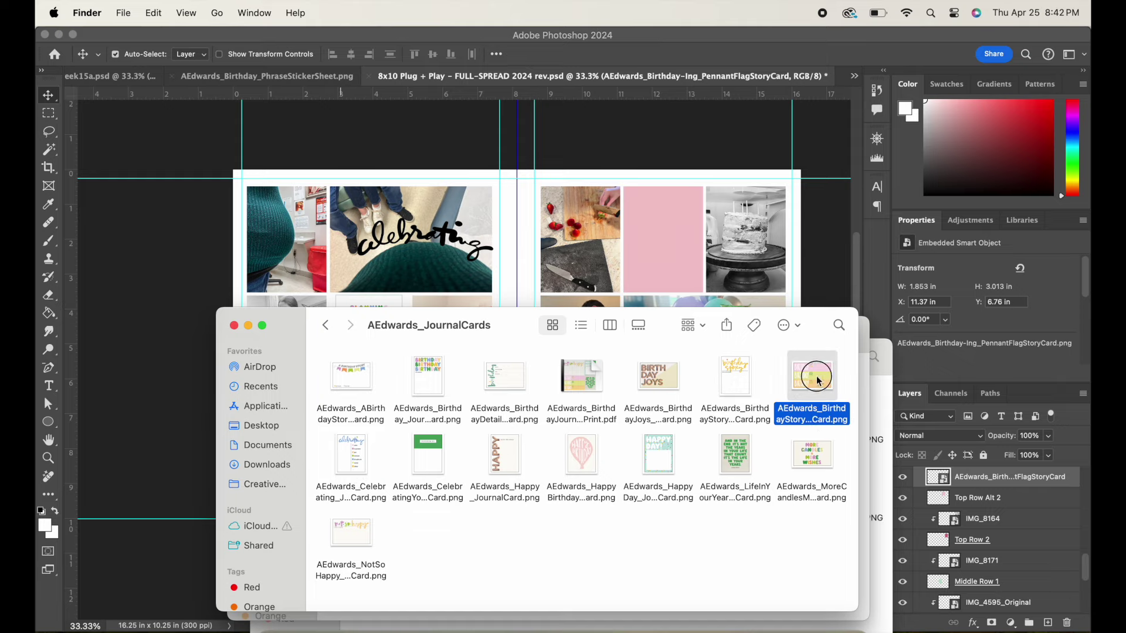
pyautogui.moveTo(817, 378); pyautogui.dragTo(662, 246)
pyautogui.moveTo(573, 349); pyautogui.dragTo(782, 262)
pyautogui.moveTo(706, 271); pyautogui.dragTo(709, 268)
pyautogui.moveTo(831, 326); pyautogui.dragTo(807, 305)
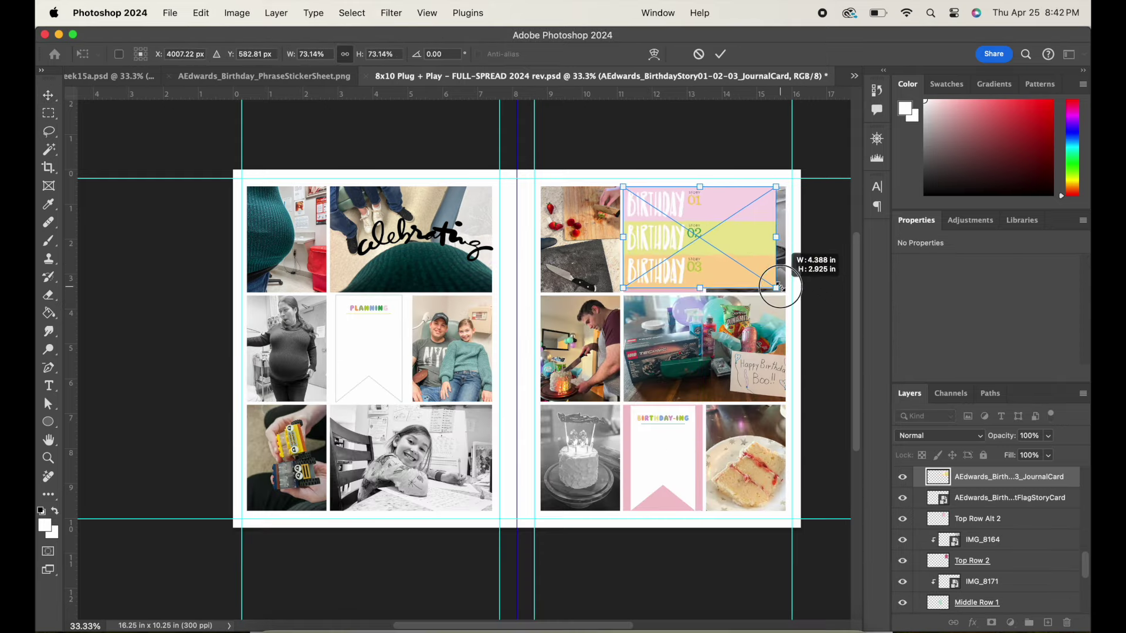
pyautogui.moveTo(780, 287); pyautogui.dragTo(787, 295)
pyautogui.press('Return')
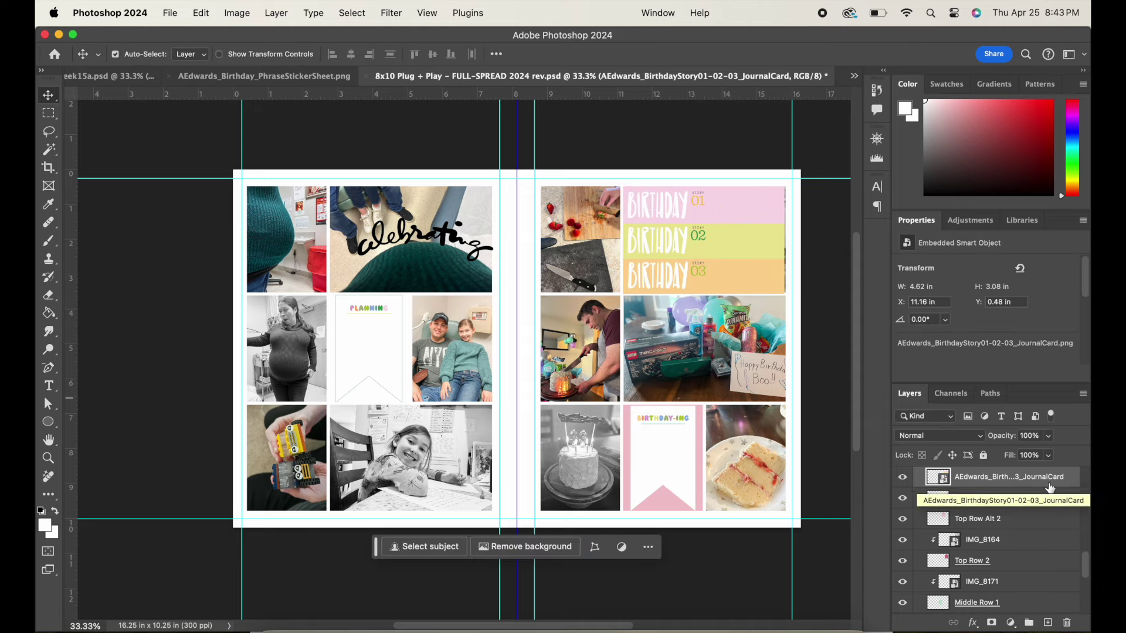
# Try the Birthday Story journal card clipped to the Top Row Alt 2 frame and delete its layer
pyautogui.rightClick(1049, 487)
pyautogui.click(915, 576)
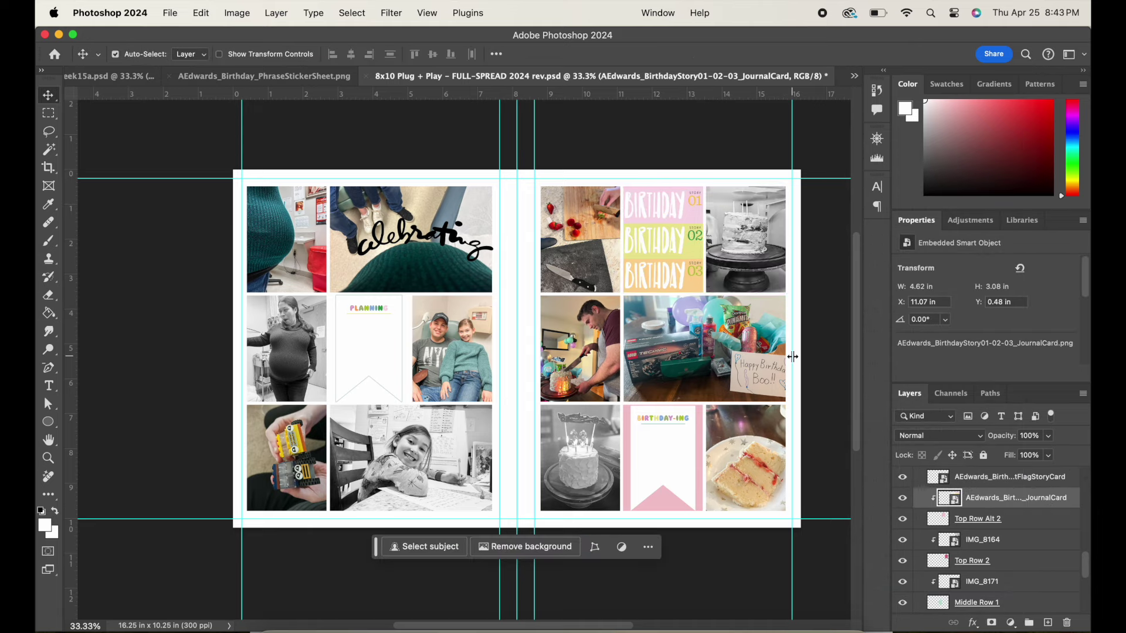
pyautogui.click(1066, 622)
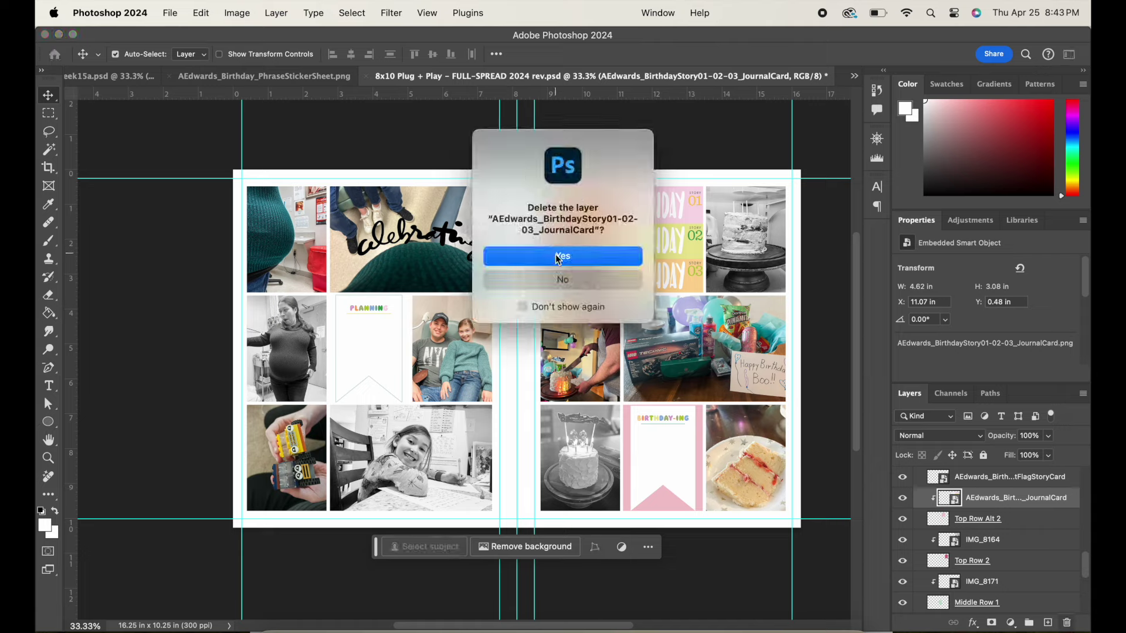
pyautogui.click(559, 257)
pyautogui.click(279, 631)
pyautogui.click(506, 460)
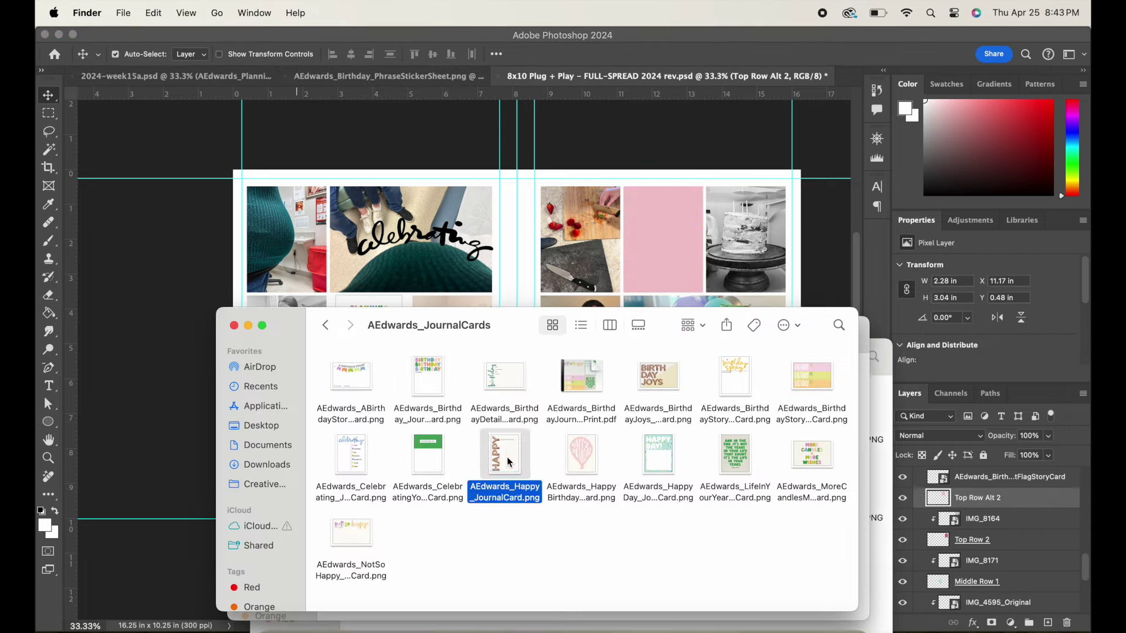
pyautogui.moveTo(431, 377); pyautogui.dragTo(504, 276)
pyautogui.moveTo(539, 356); pyautogui.dragTo(698, 269)
pyautogui.click(698, 54)
# Place AEdwards_BirthdayDetails_JournalCard.png at about 4.56 x 3.04 in over the Top Row Alt 2 frame, clip it and nudge it left
pyautogui.click(279, 631)
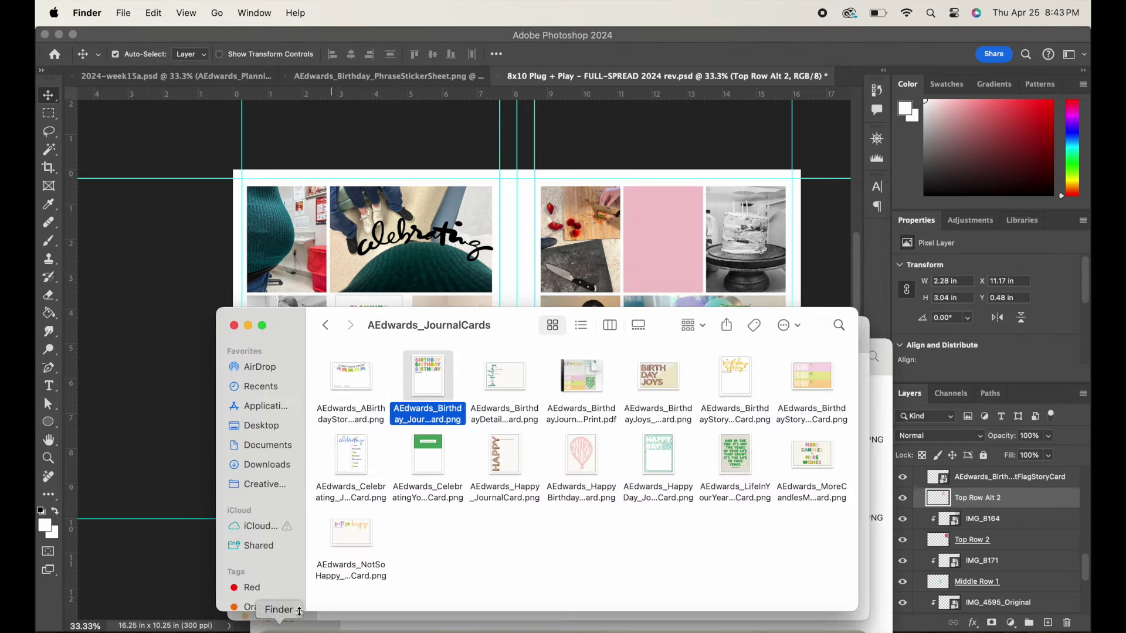
pyautogui.click(354, 383)
pyautogui.moveTo(510, 382); pyautogui.dragTo(658, 247)
pyautogui.moveTo(575, 338); pyautogui.dragTo(765, 218)
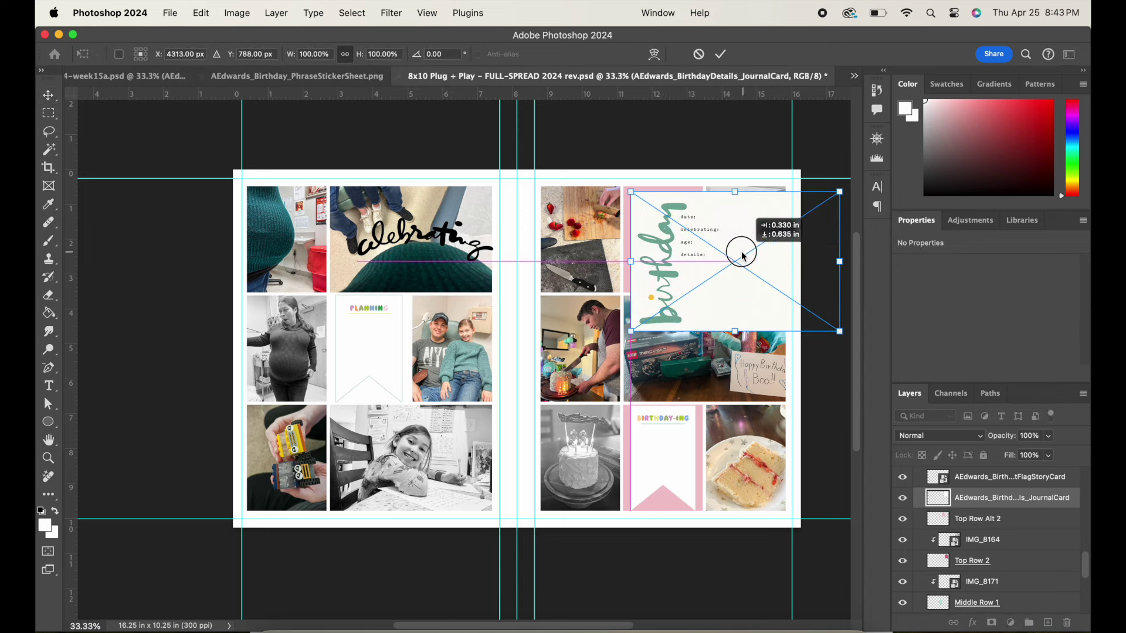
pyautogui.moveTo(811, 299); pyautogui.dragTo(787, 282)
pyautogui.click(721, 54)
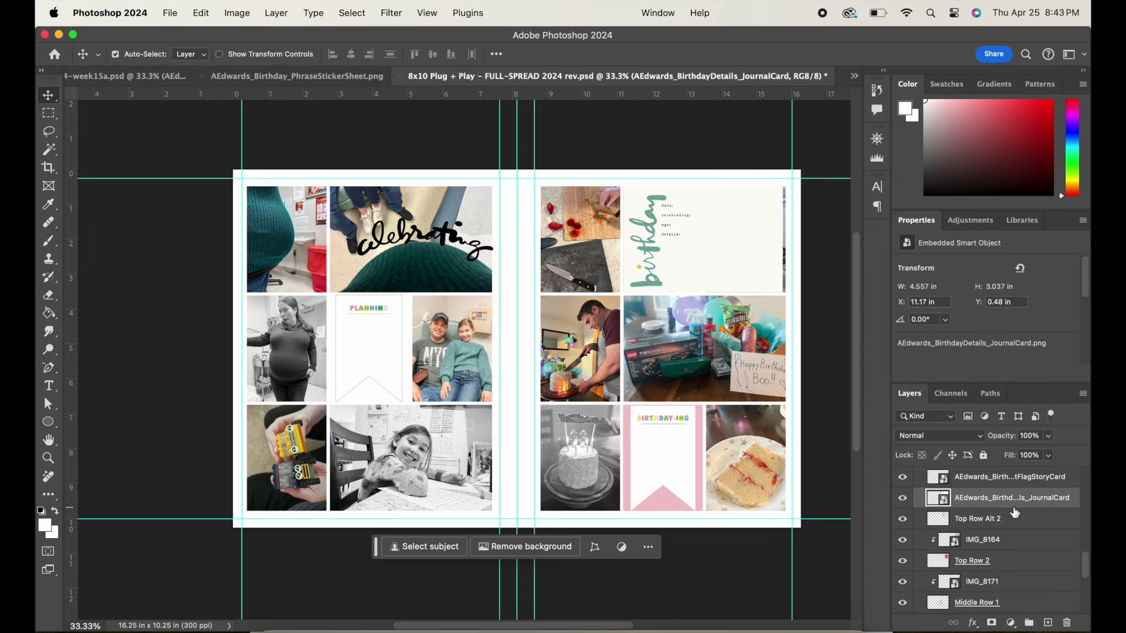
pyautogui.keyDown('alt'); pyautogui.click(1065, 505); pyautogui.keyUp('alt')
pyautogui.moveTo(656, 271); pyautogui.dragTo(651, 271)
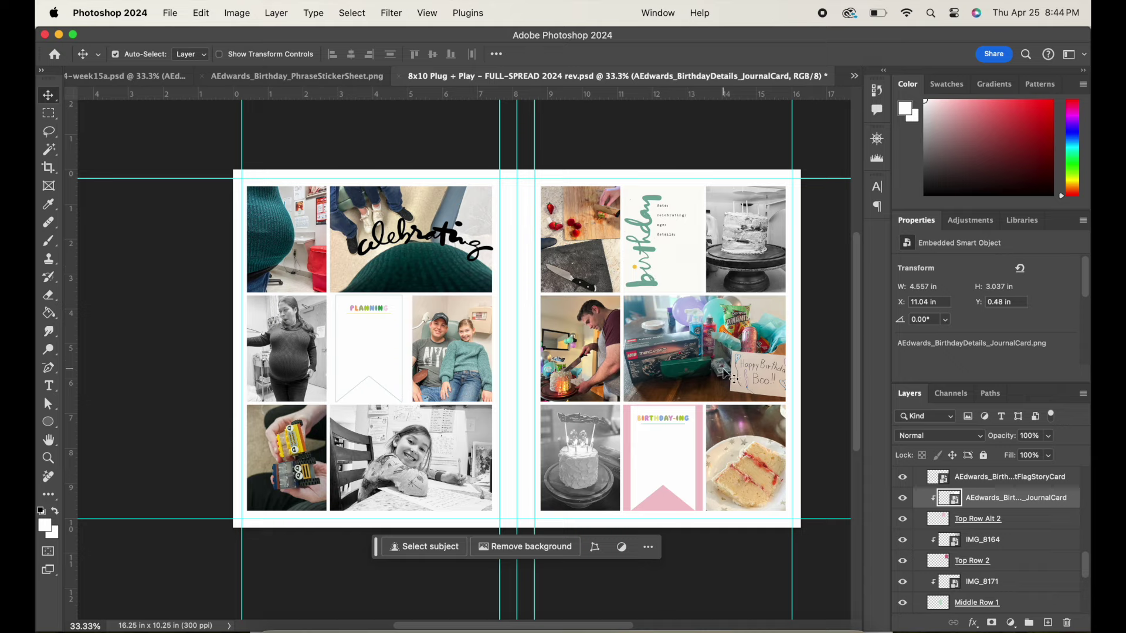
# Hide the Birthday-Ing card and place AEdwards_Partying_PennantFlagStoryCard.png in its space at about 1.95 x 3.16 in
pyautogui.click(673, 466)
pyautogui.press('super+comma')
pyautogui.click(279, 631)
pyautogui.click(325, 326)
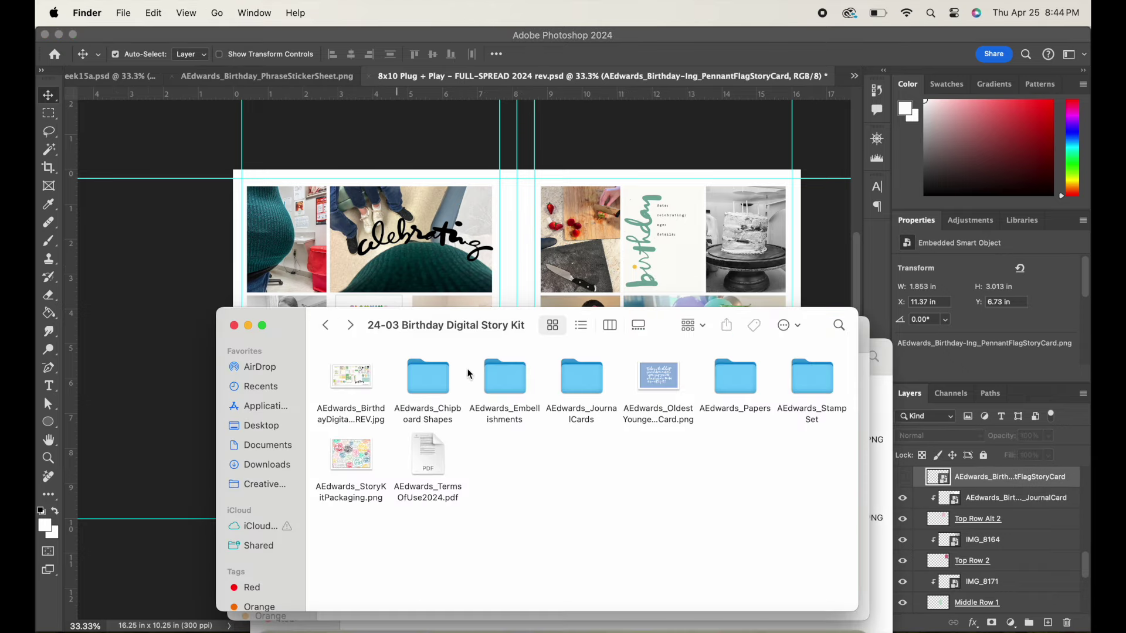
pyautogui.doubleClick(491, 381)
pyautogui.doubleClick(493, 380)
pyautogui.moveTo(751, 403); pyautogui.dragTo(550, 261)
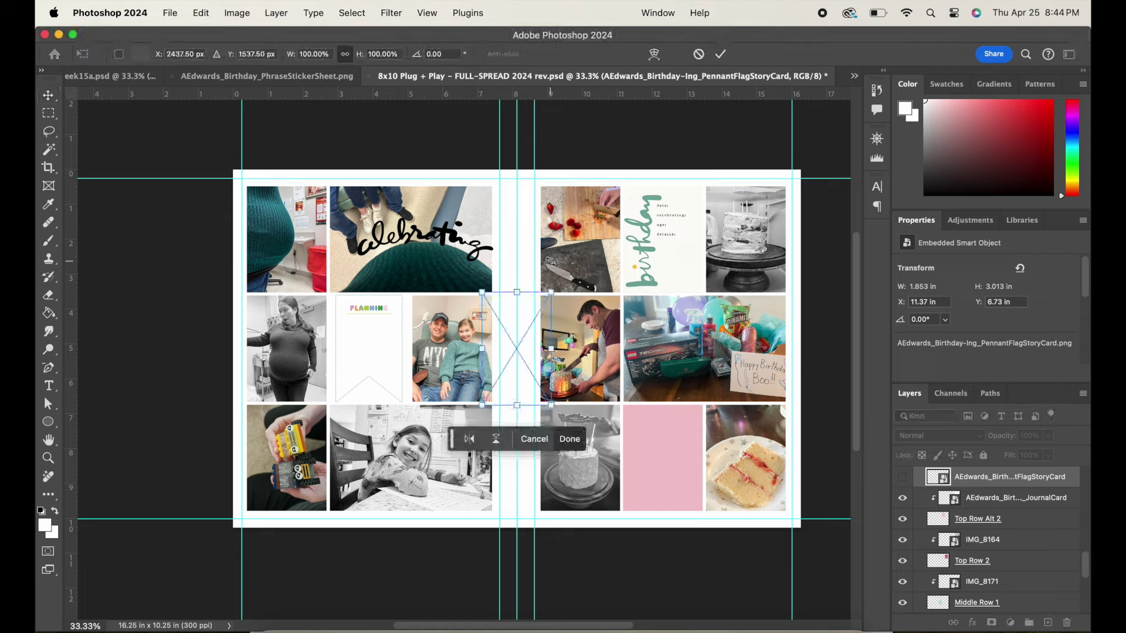
pyautogui.moveTo(539, 319); pyautogui.dragTo(684, 431)
pyautogui.moveTo(696, 517); pyautogui.dragTo(695, 514)
pyautogui.click(720, 53)
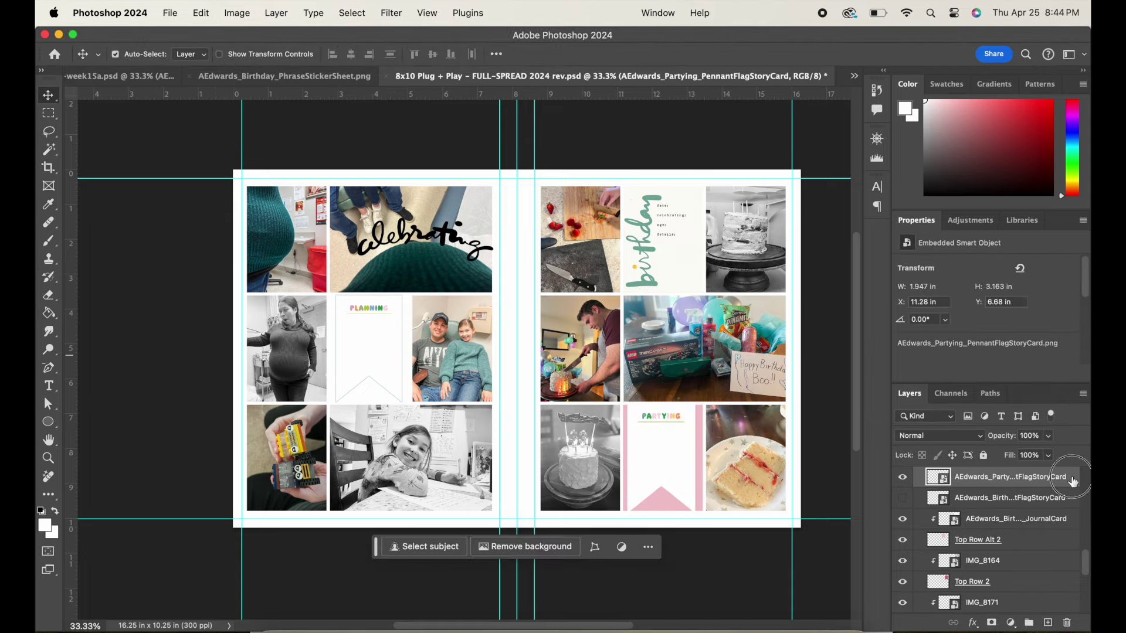
# Add a 6 px outside stroke to the Partying card, using the green sampled from its lettering
pyautogui.doubleClick(1073, 481)
pyautogui.click(439, 416)
pyautogui.moveTo(683, 279)
pyautogui.mouseDown()
pyautogui.moveTo(624, 509)
pyautogui.moveTo(644, 315)
pyautogui.moveTo(621, 505)
pyautogui.mouseUp()
pyautogui.click(536, 486)
pyautogui.press('super+plus')
pyautogui.press('super+plus')
pyautogui.press('super+plus')
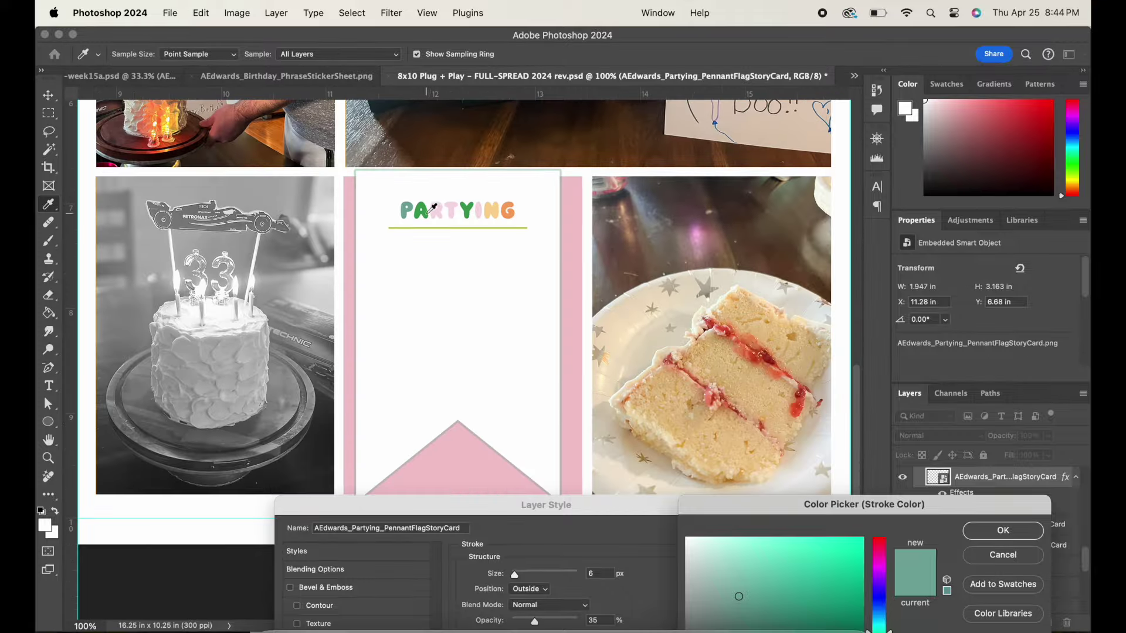
pyautogui.click(500, 211)
pyautogui.click(498, 208)
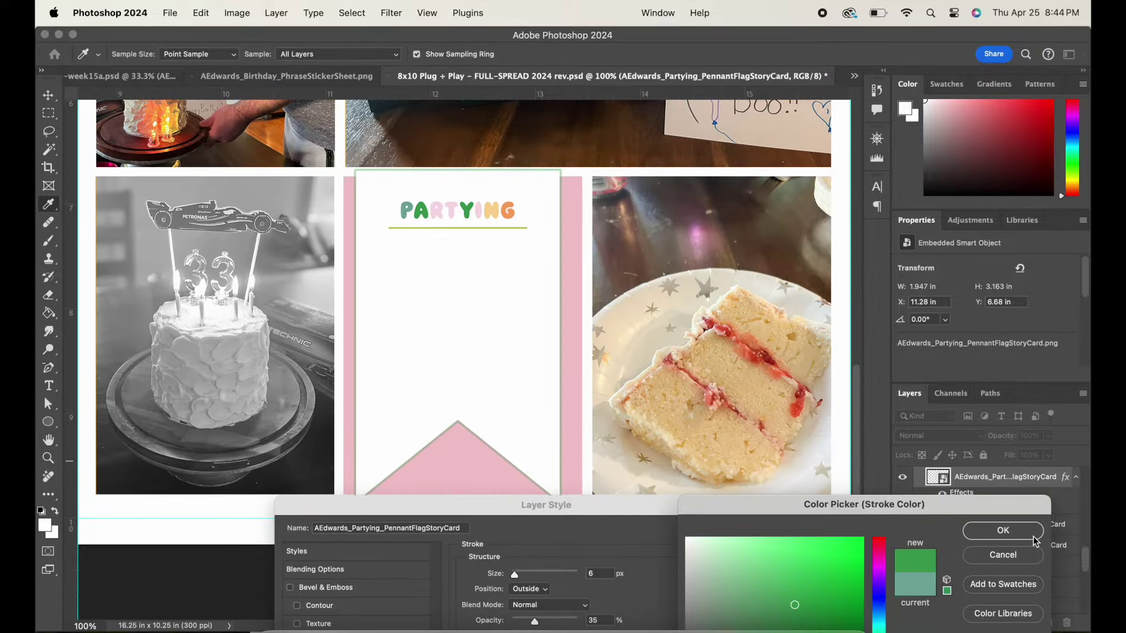
pyautogui.press('Return')
# Raise the Partying card's stroke opacity to the maximum and apply the layer style
pyautogui.moveTo(424, 282); pyautogui.dragTo(420, 163)
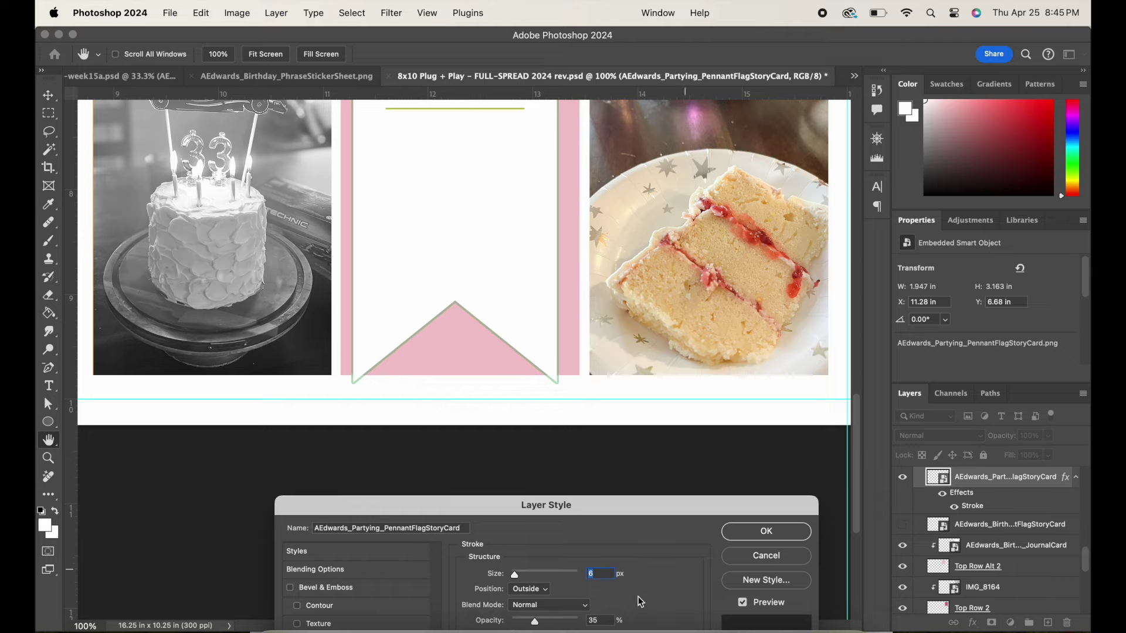
pyautogui.moveTo(534, 621); pyautogui.dragTo(740, 605)
pyautogui.click(781, 532)
# Reposition and slightly scale down the Partying card to fit its slot, and hide the pink frame behind it
pyautogui.scroll(5, 701, 340)
pyautogui.moveTo(468, 256); pyautogui.dragTo(473, 264)
pyautogui.click(200, 13)
pyautogui.moveTo(314, 339)
pyautogui.click(411, 358)
pyautogui.moveTo(577, 559); pyautogui.dragTo(567, 548)
pyautogui.moveTo(515, 454)
pyautogui.mouseDown()
pyautogui.moveTo(530, 452)
pyautogui.moveTo(521, 452)
pyautogui.mouseUp()
pyautogui.click(720, 53)
pyautogui.click(580, 252)
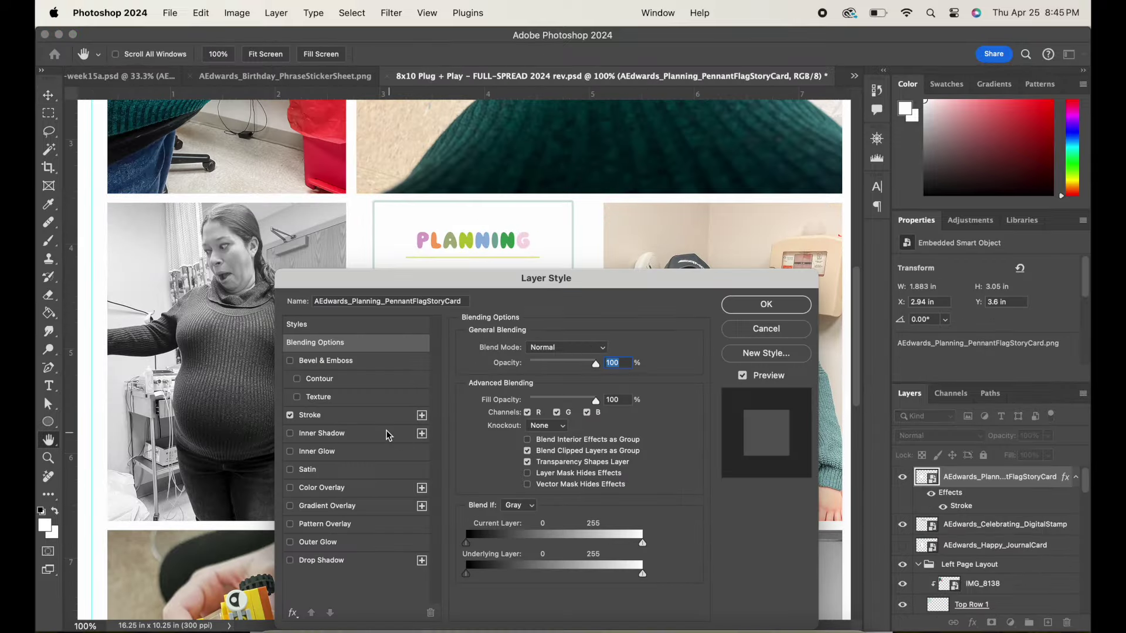
# Change the Planning card's stroke to the pink sampled from its lettering at 100% opacity
pyautogui.click(328, 414)
pyautogui.click(496, 449)
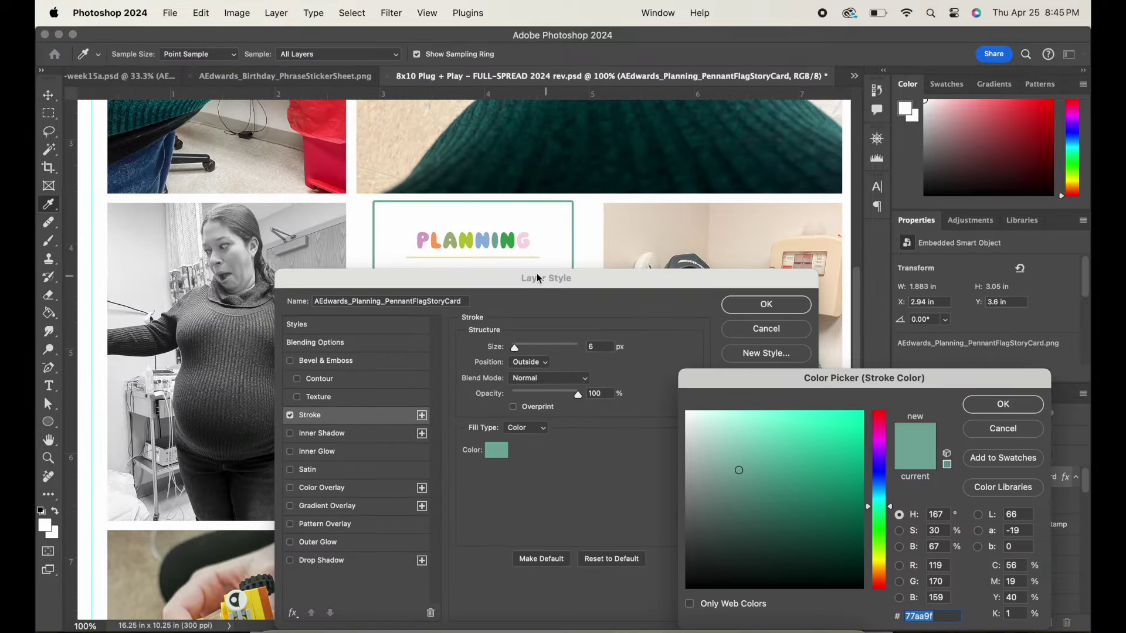
pyautogui.click(488, 238)
pyautogui.click(523, 238)
pyautogui.click(1002, 404)
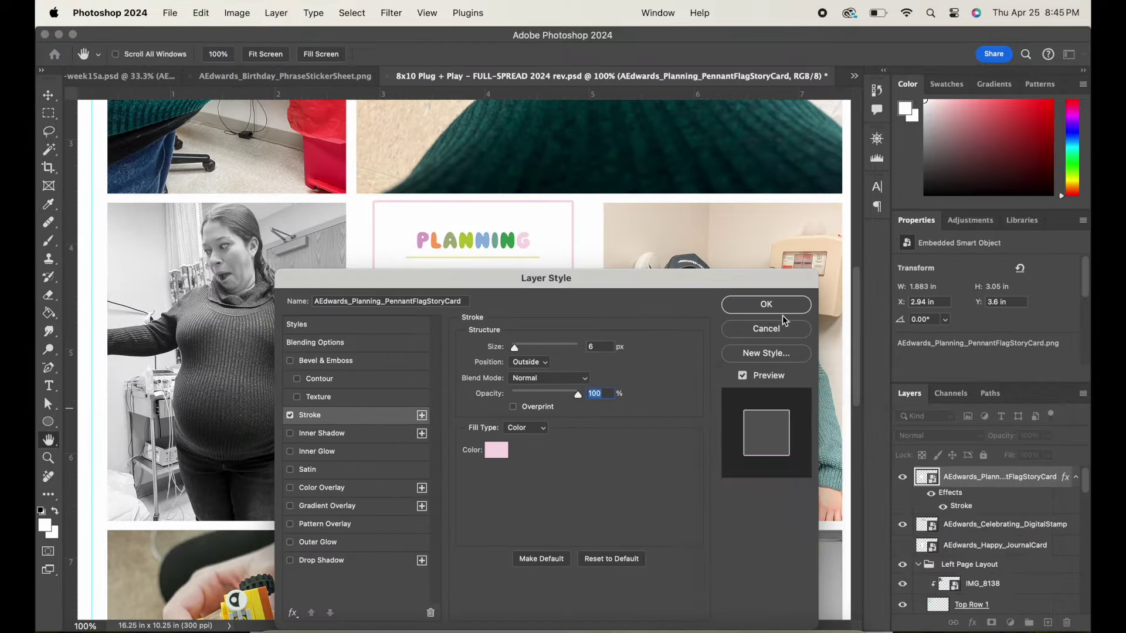
pyautogui.click(774, 307)
# Nudge the Planning card and scale it to about 1.87 x 3.03 in within its slot
pyautogui.moveTo(404, 264); pyautogui.dragTo(406, 271)
pyautogui.click(201, 13)
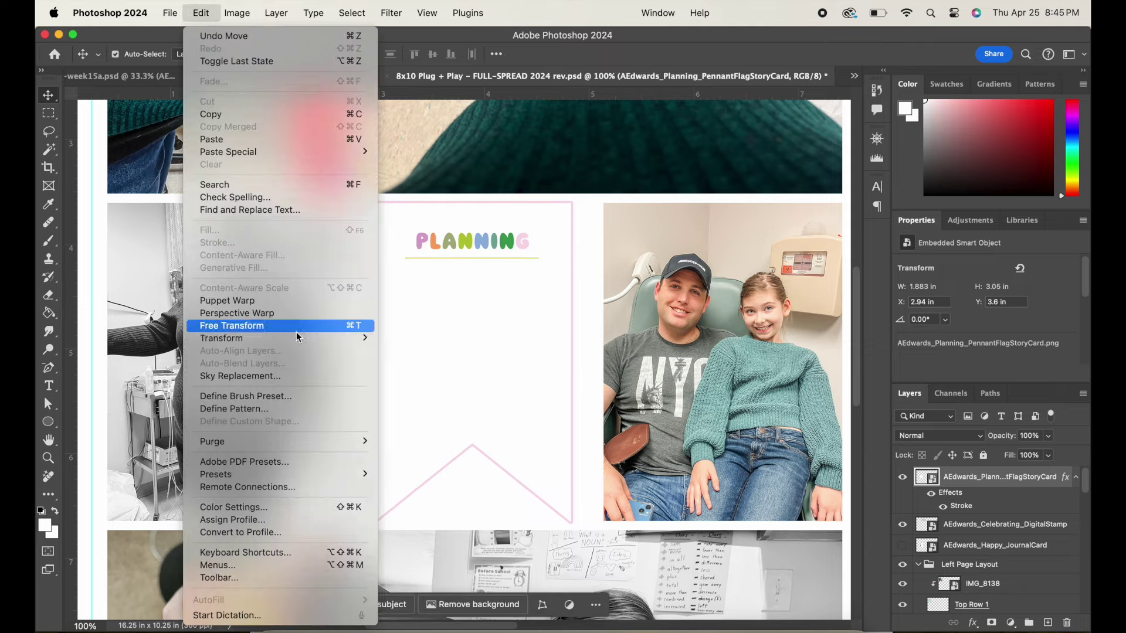
pyautogui.click(296, 323)
pyautogui.moveTo(574, 522); pyautogui.dragTo(571, 524)
pyautogui.press('Return')
# Isolate the BRINGING JOY TODAY sticker from Layer 1 of the birthday phrase sticker sheet onto its own layer
pyautogui.scroll(-5, 626, 287)
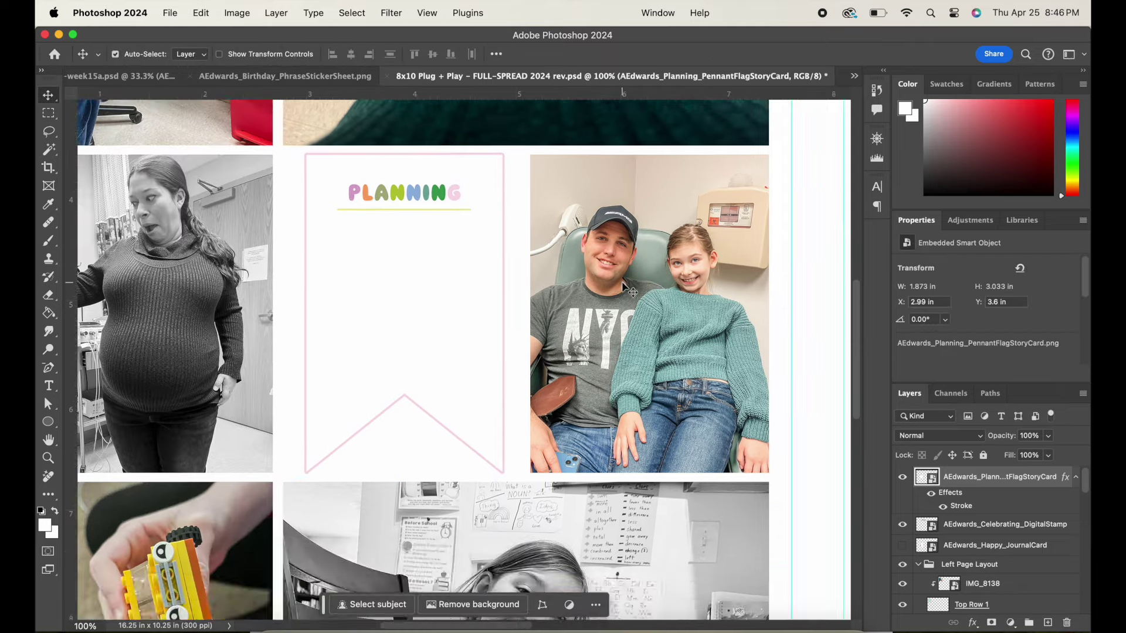
pyautogui.scroll(-2, 625, 287)
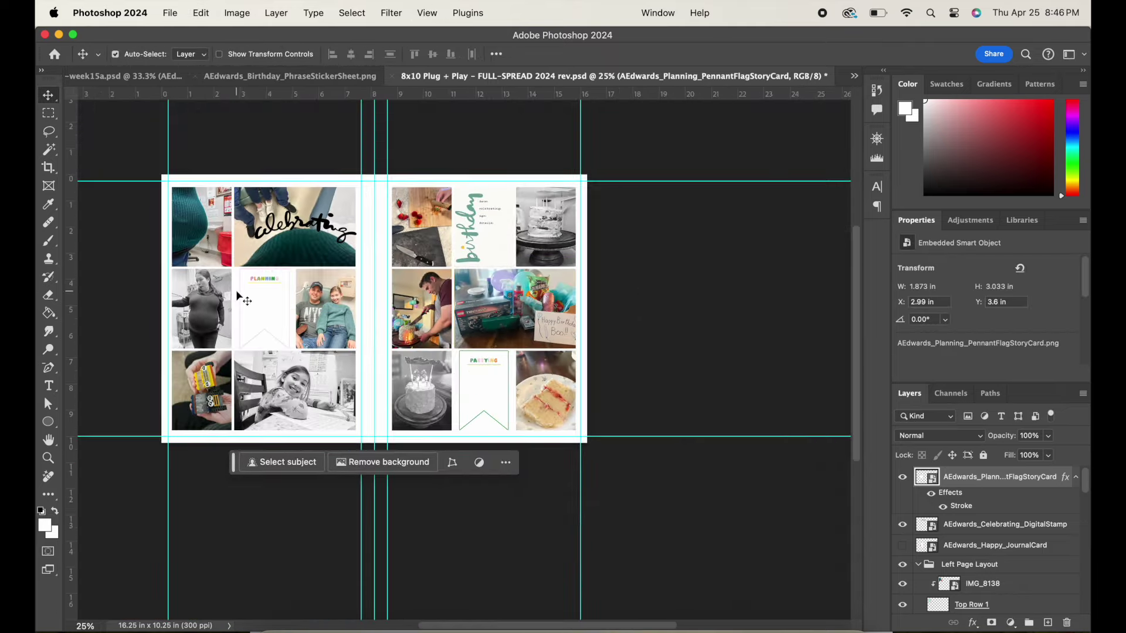
pyautogui.click(269, 79)
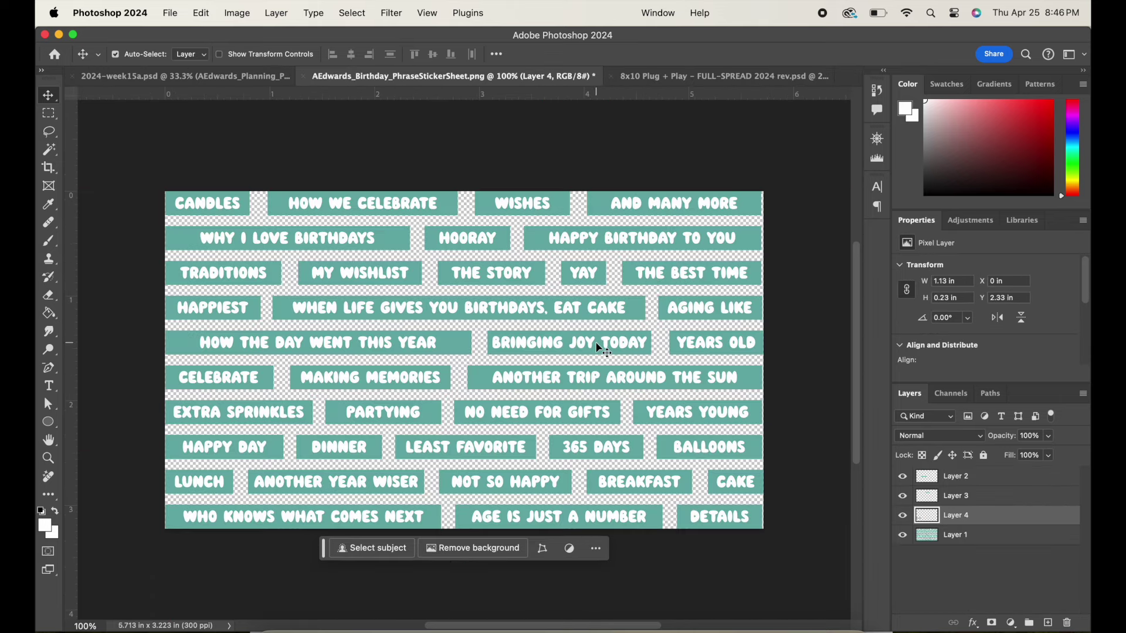
pyautogui.click(955, 535)
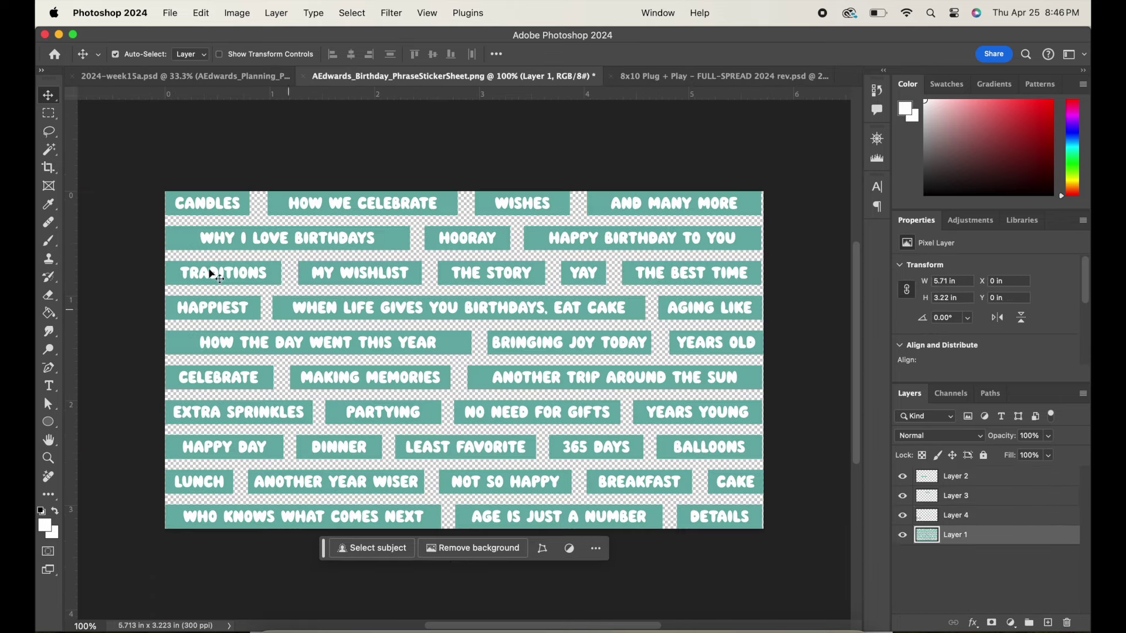
pyautogui.press('m')
pyautogui.moveTo(486, 323); pyautogui.dragTo(660, 357)
pyautogui.rightClick(625, 351)
pyautogui.click(677, 364)
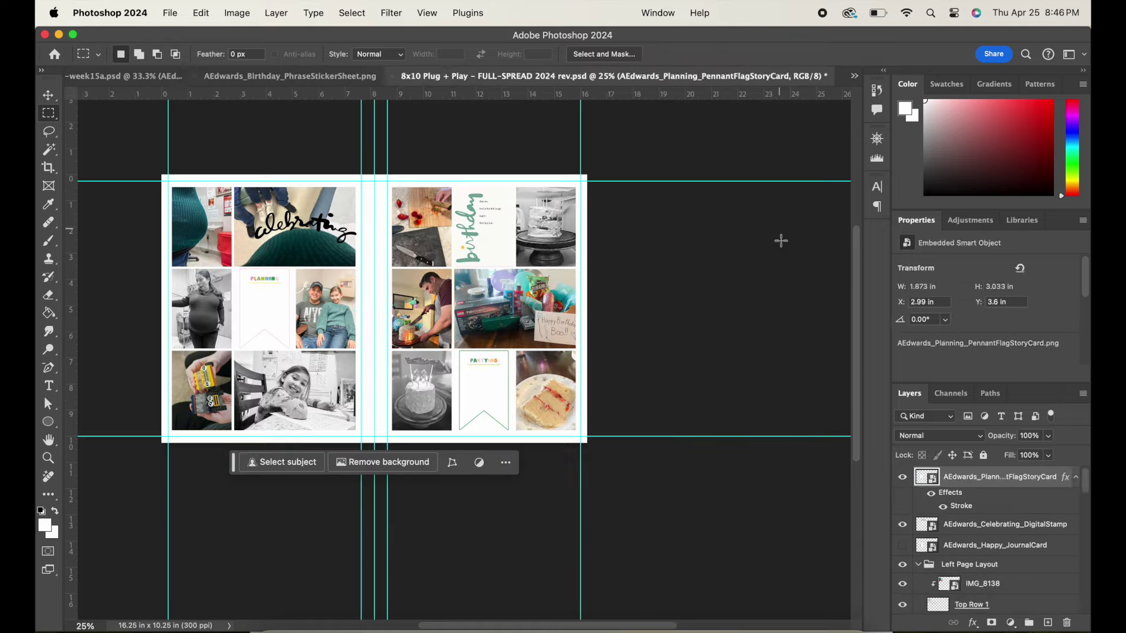
# Paste the BRINGING JOY TODAY sticker into the spread at the lower right corner of the left page's large bottom-row photo
pyautogui.hotkey('ctrl', 'v')
pyautogui.hotkey('ctrl', '+')
pyautogui.hotkey('ctrl', '+')
pyautogui.hotkey('ctrl', '+')
pyautogui.click(48, 95)
pyautogui.moveTo(506, 303); pyautogui.dragTo(208, 448)
pyautogui.scroll(-4, 209, 448)
pyautogui.moveTo(231, 317); pyautogui.dragTo(414, 471)
pyautogui.hscroll(-3, 414, 472)
pyautogui.scroll(5, 414, 471)
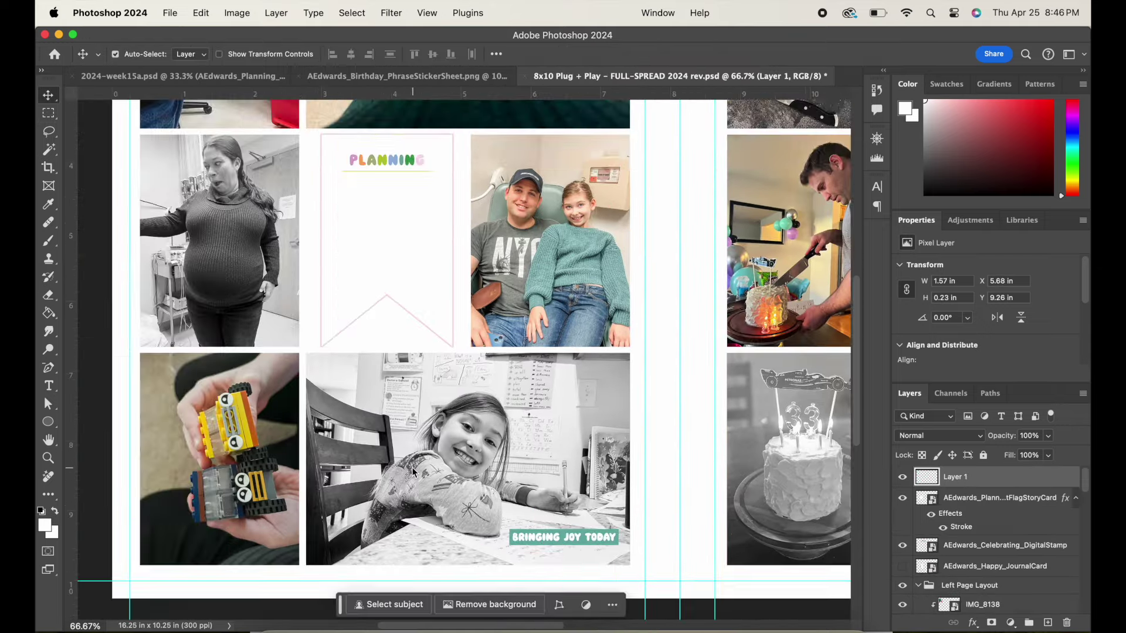
# Isolate the MAKING MEMORIES sticker from Layer 1 of the sticker sheet onto its own layer and copy it
pyautogui.click(274, 612)
pyautogui.click(406, 78)
pyautogui.click(968, 555)
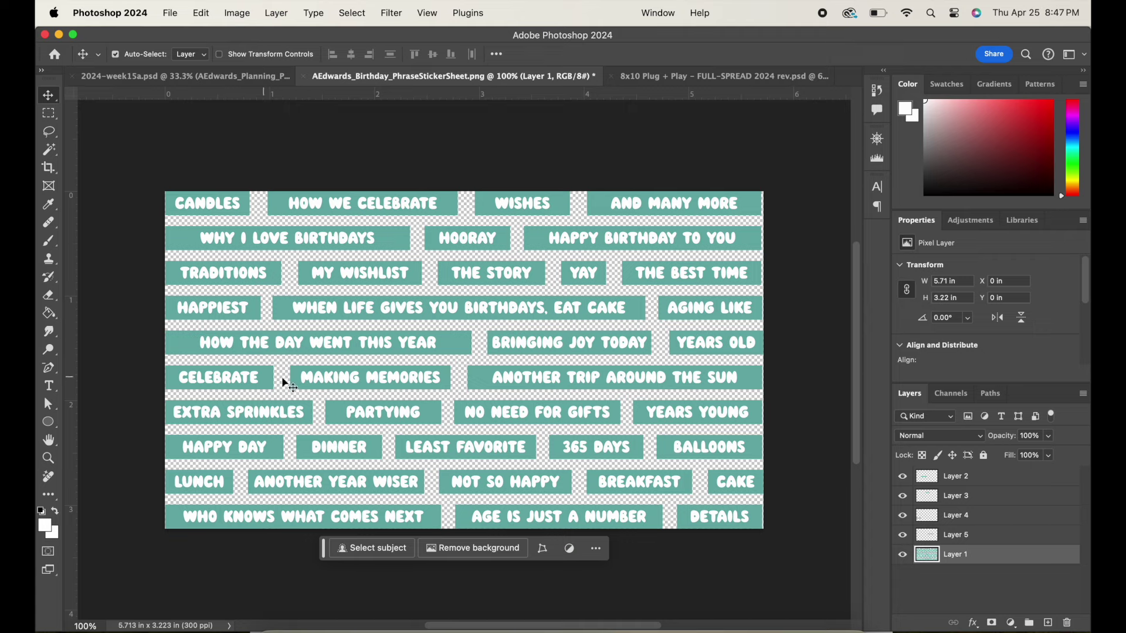
pyautogui.click(52, 114)
pyautogui.moveTo(288, 358); pyautogui.dragTo(455, 393)
pyautogui.rightClick(389, 381)
pyautogui.click(423, 376)
pyautogui.press('super+c')
# Paste the MAKING MEMORIES sticker into the spread and place it above the knife in the right page's strawberry photo, at about X 9.18, Y 2.4 in
pyautogui.click(718, 76)
pyautogui.press('super+v')
pyautogui.click(48, 95)
pyautogui.scroll(-4, 424, 265)
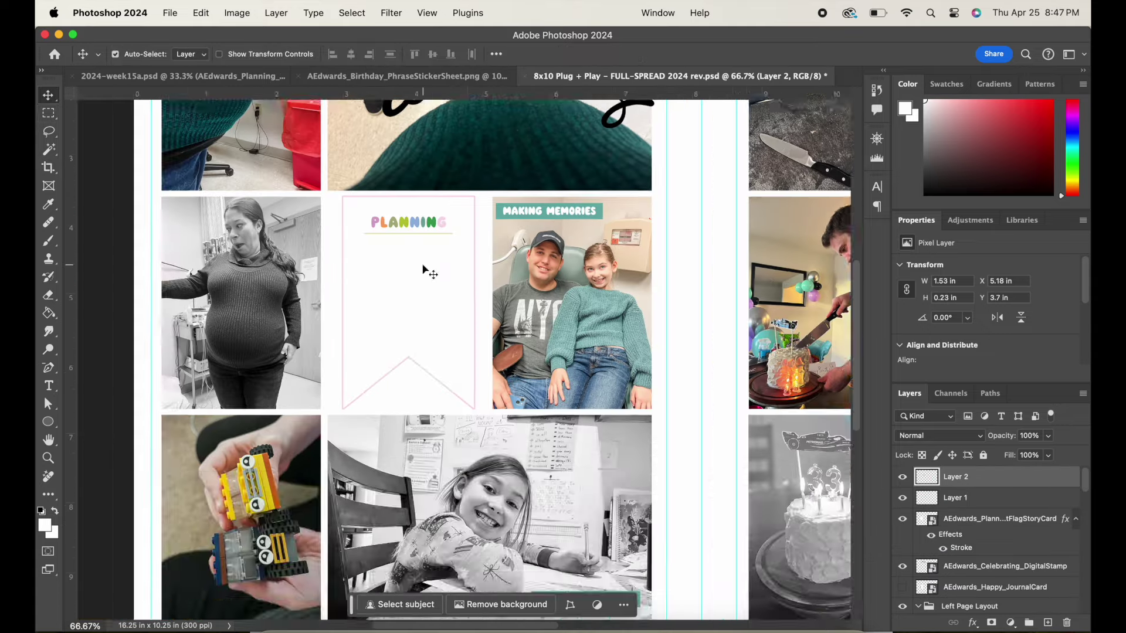
pyautogui.hscroll(10, 423, 265)
pyautogui.scroll(3, 424, 266)
pyautogui.scroll(-4, 424, 265)
pyautogui.moveTo(139, 160); pyautogui.dragTo(417, 315)
pyautogui.scroll(-3, 417, 316)
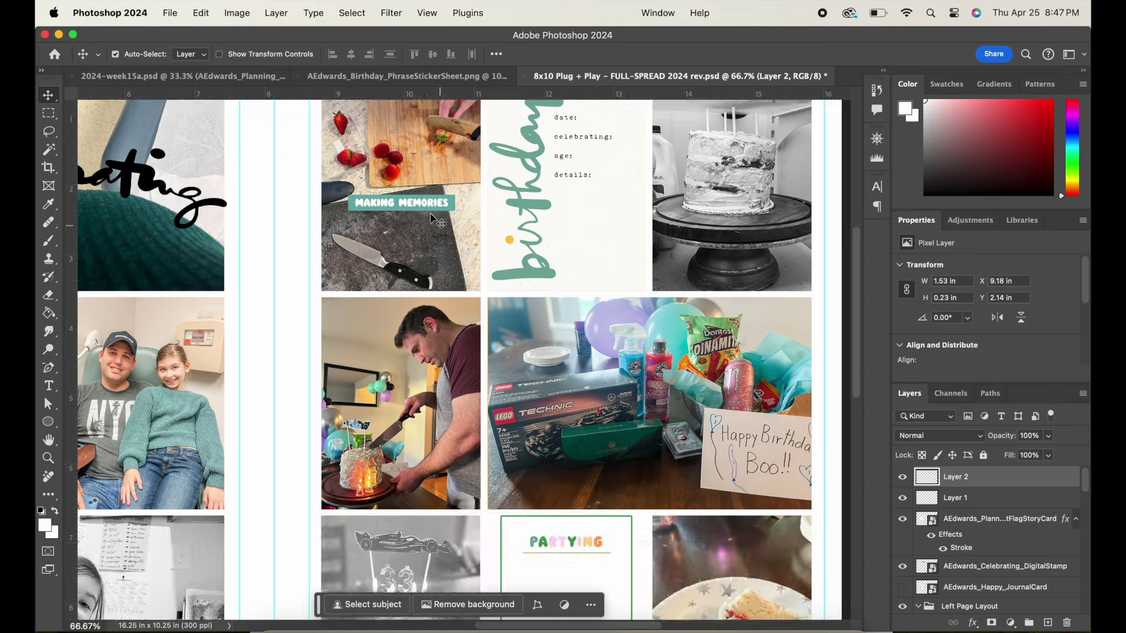
pyautogui.scroll(-8, 499, 334)
pyautogui.scroll(5, 499, 335)
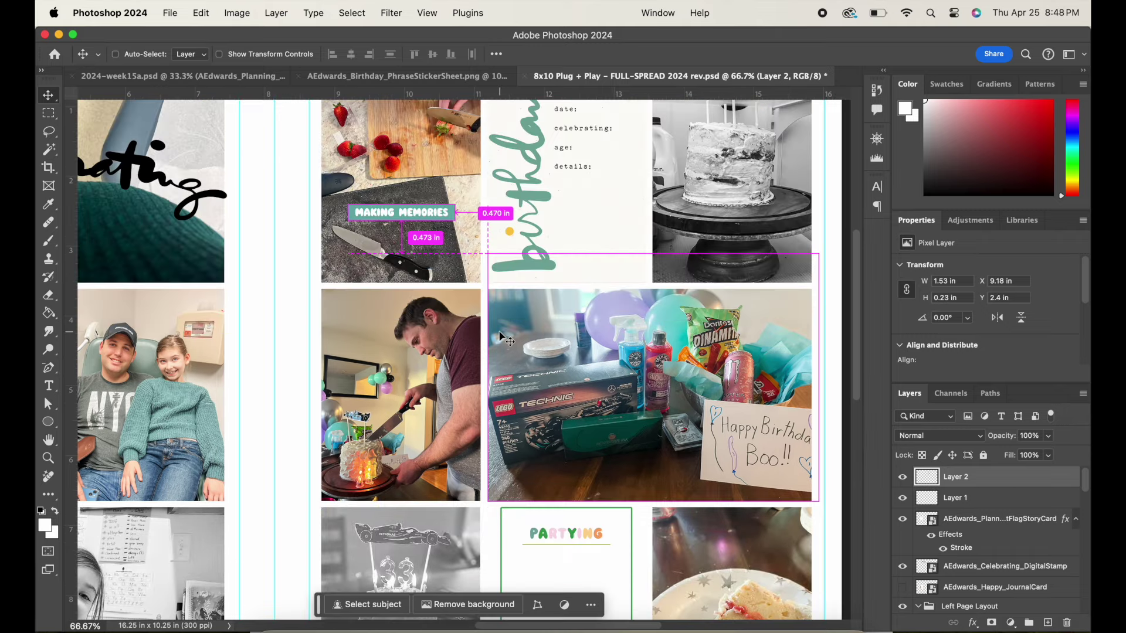
# Isolate the WHEN LIFE GIVES YOU BIRTHDAYS, EAT CAKE sticker on the sticker sheet and copy it
pyautogui.press('super+minus')
pyautogui.press('super+minus')
pyautogui.click(416, 79)
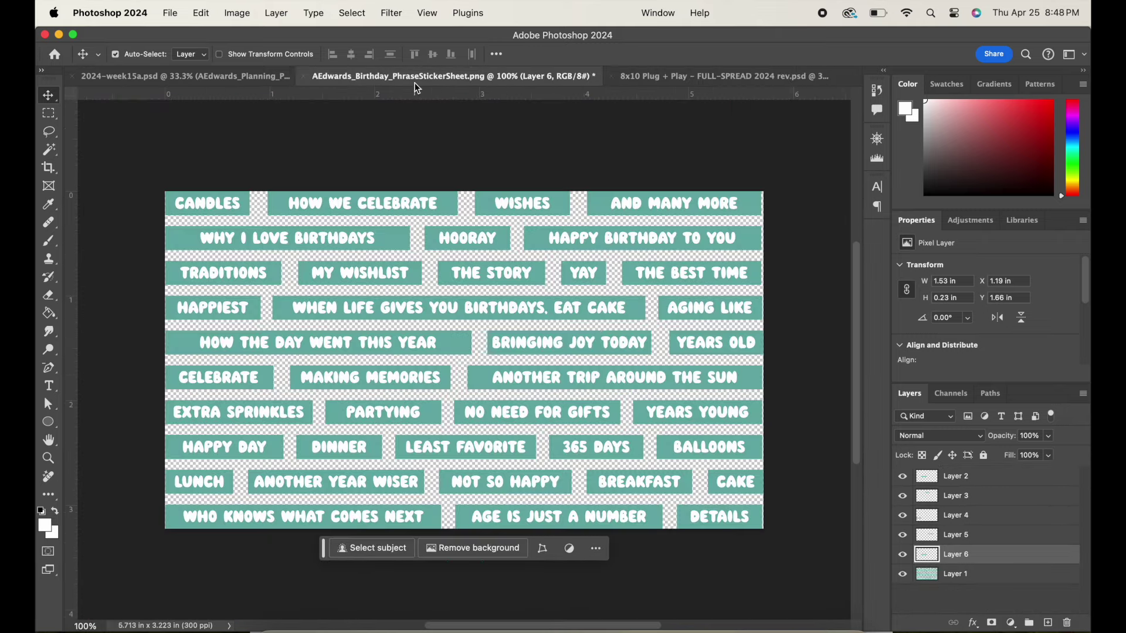
pyautogui.click(608, 386)
pyautogui.click(49, 113)
pyautogui.moveTo(268, 290); pyautogui.dragTo(648, 324)
pyautogui.rightClick(606, 308)
pyautogui.click(645, 364)
pyautogui.press('super+c')
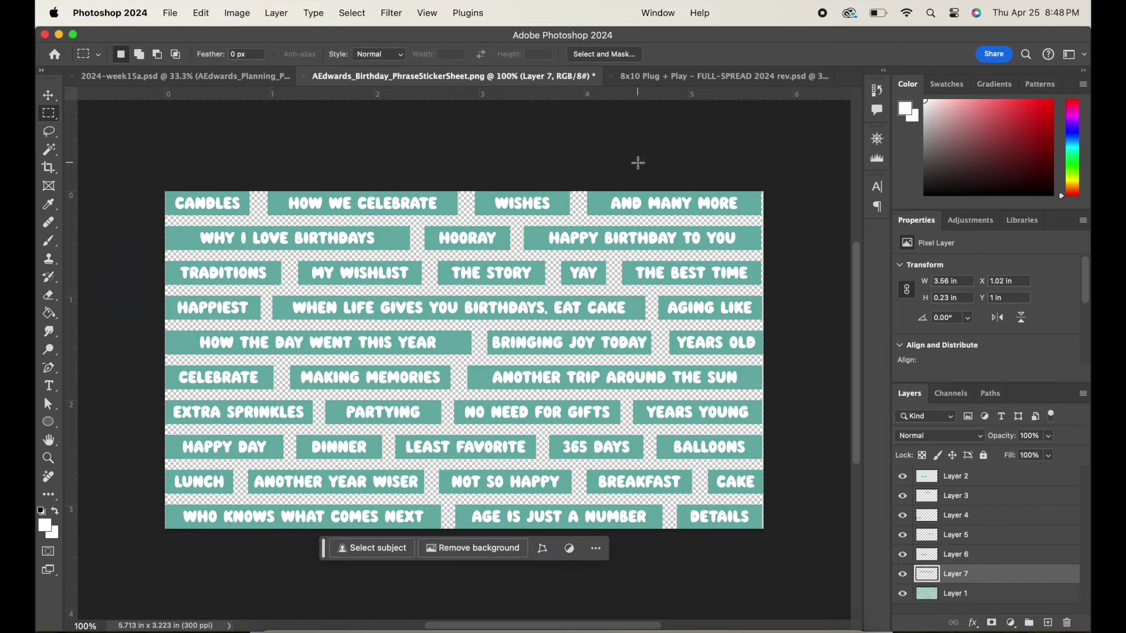
# Paste the EAT CAKE sticker into the spread along the lower edge of the birthday gifts photo
pyautogui.click(674, 76)
pyautogui.press('super+v')
pyautogui.click(47, 94)
pyautogui.moveTo(371, 382); pyautogui.dragTo(555, 417)
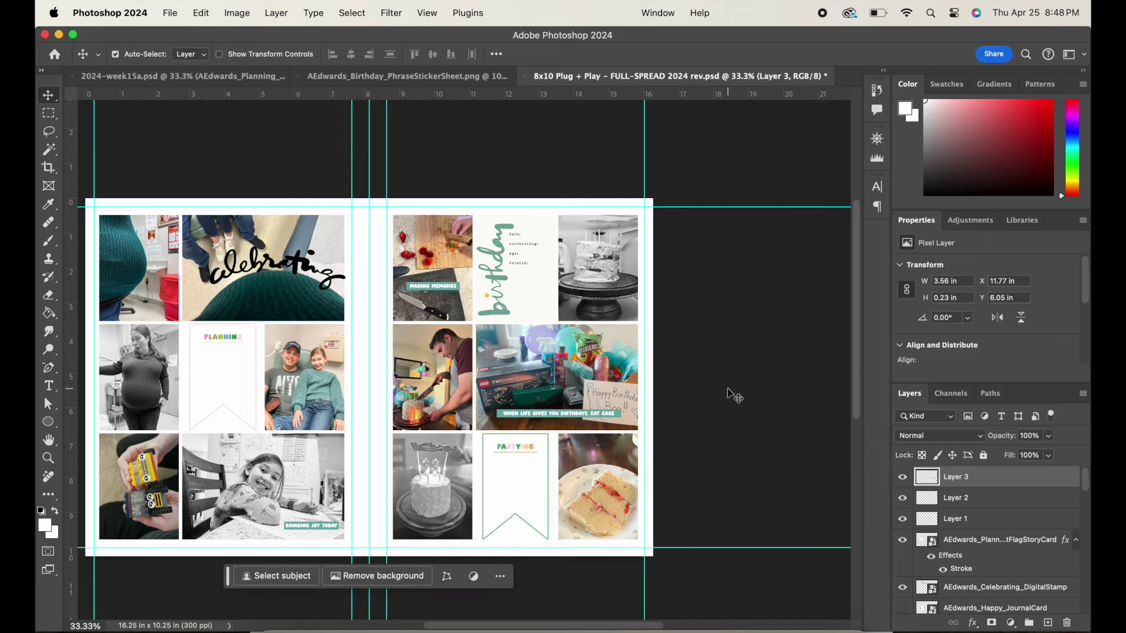
# Delete the pasted EAT CAKE sticker layer from the spread
pyautogui.press('super+=')
pyautogui.press('super+=')
pyautogui.press('super+=')
pyautogui.click(1065, 623)
pyautogui.press('Return')
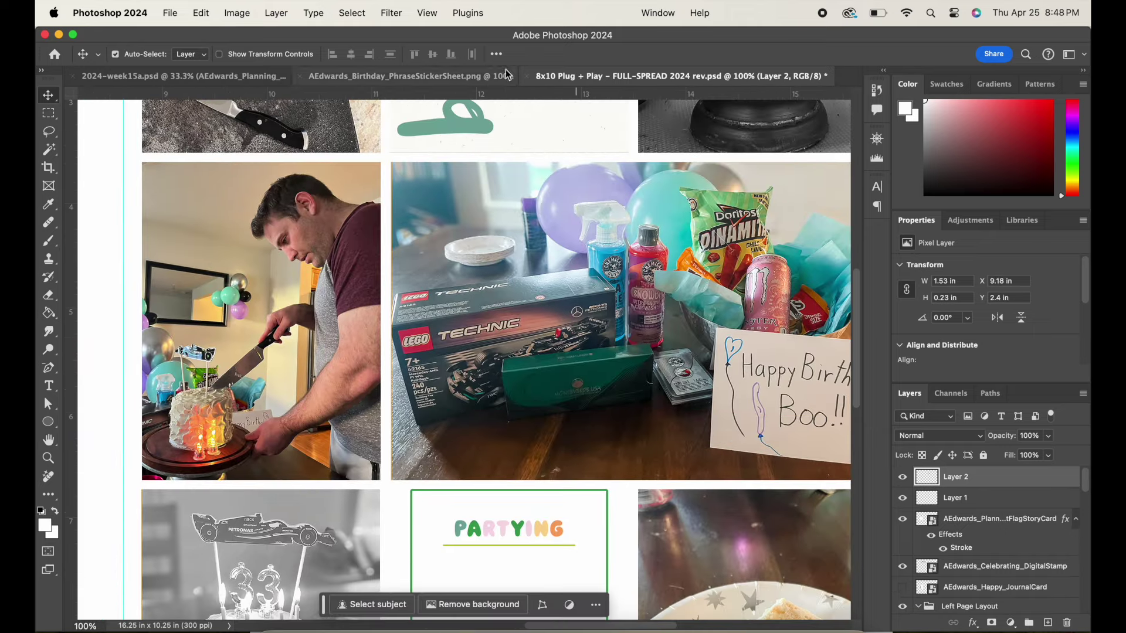
# Isolate the HAPPY BIRTHDAY TO YOU sticker from Layer 1 of the sticker sheet onto its own layer and copy it
pyautogui.click(454, 76)
pyautogui.click(401, 423)
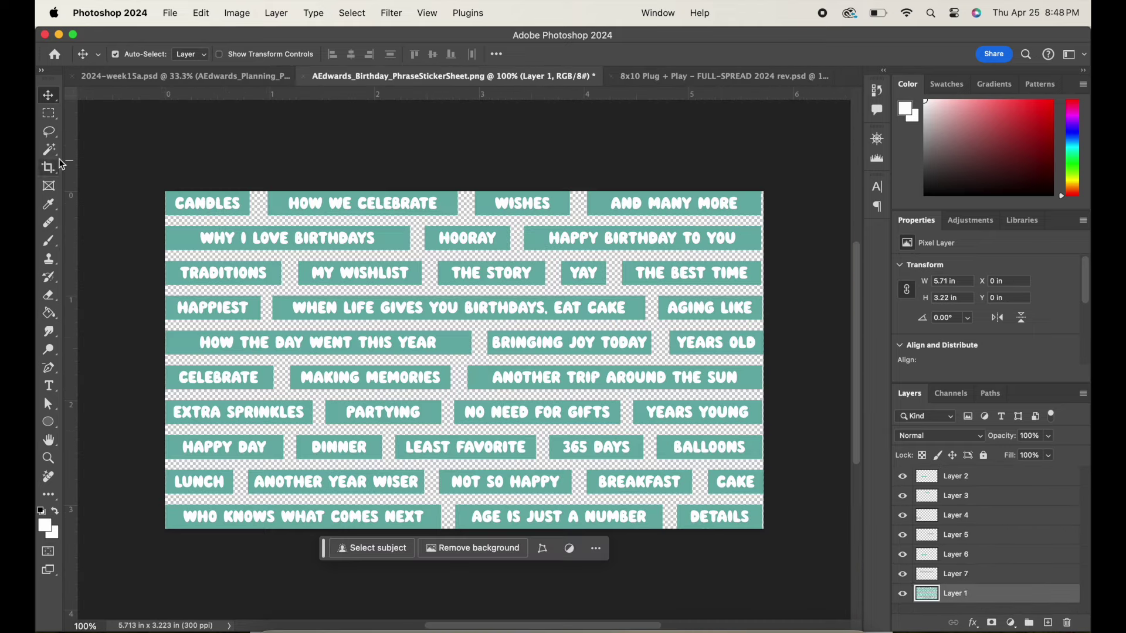
pyautogui.click(49, 113)
pyautogui.moveTo(318, 394); pyautogui.dragTo(394, 431)
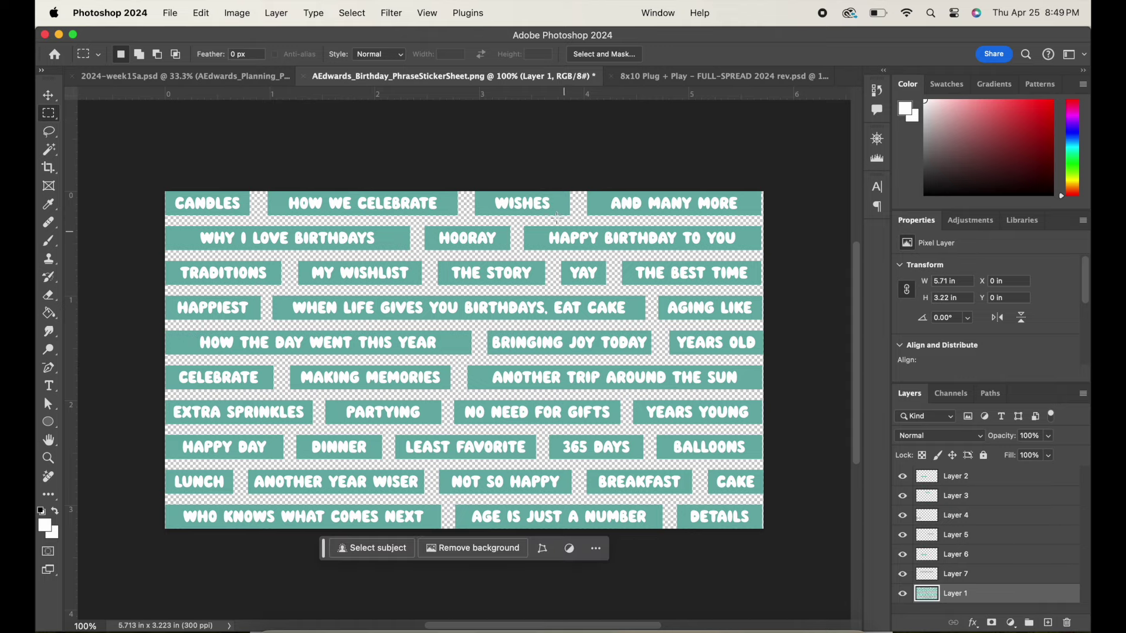
pyautogui.moveTo(520, 218); pyautogui.dragTo(767, 255)
pyautogui.rightClick(636, 241)
pyautogui.click(674, 357)
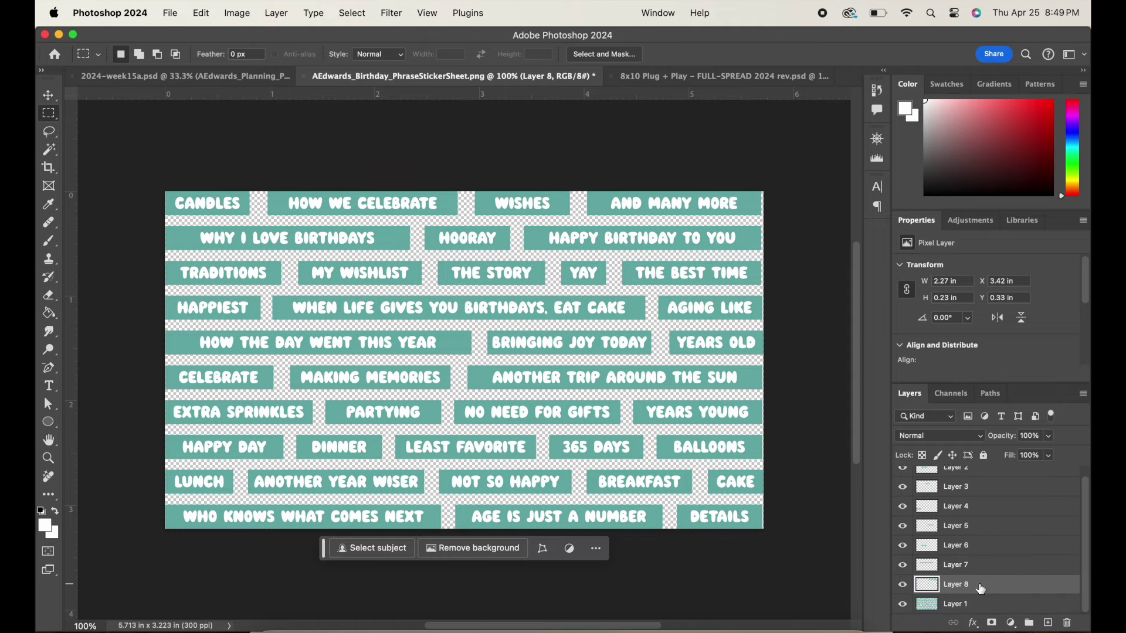
pyautogui.press('super+c')
# Paste the HAPPY BIRTHDAY TO YOU sticker into the spread and place it near the lower edge of the birthday gifts photo
pyautogui.click(640, 77)
pyautogui.press('super+v')
pyautogui.click(48, 96)
pyautogui.hscroll(5, 308, 432)
pyautogui.scroll(2, 308, 433)
pyautogui.moveTo(309, 435); pyautogui.dragTo(489, 510)
pyautogui.press('super+minus')
pyautogui.press('super+minus')
pyautogui.press('super+minus')
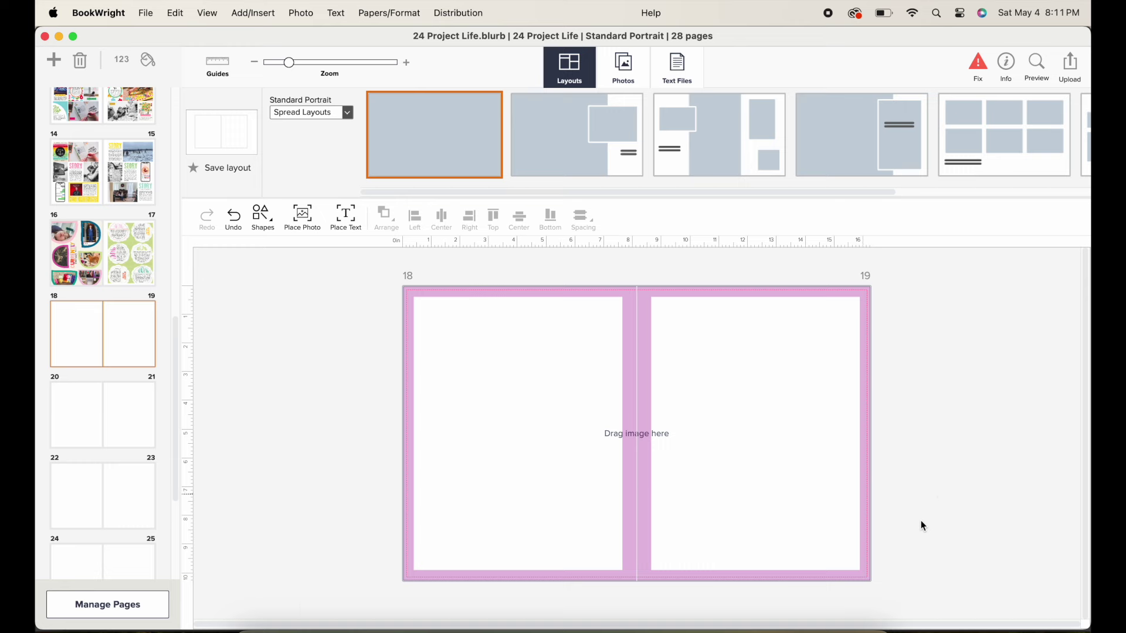
# Import 2024-week15a.png and 2024-week15b.png from the 2024 PSD Files folder into the BookWright project's photos
pyautogui.click(257, 626)
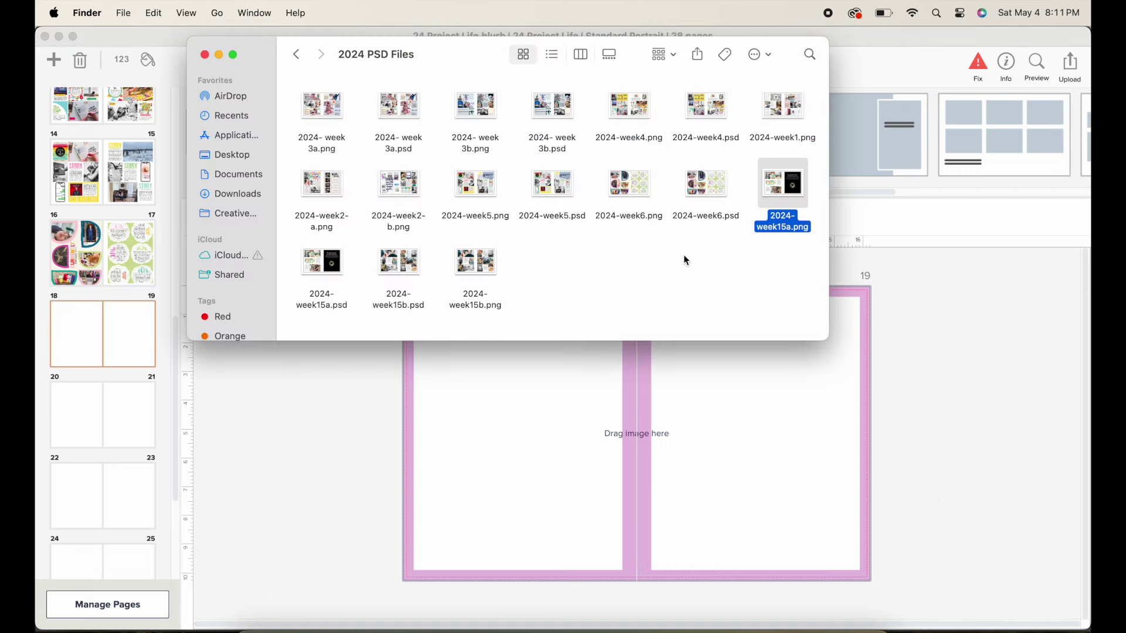
pyautogui.moveTo(462, 50); pyautogui.dragTo(453, 281)
pyautogui.click(624, 71)
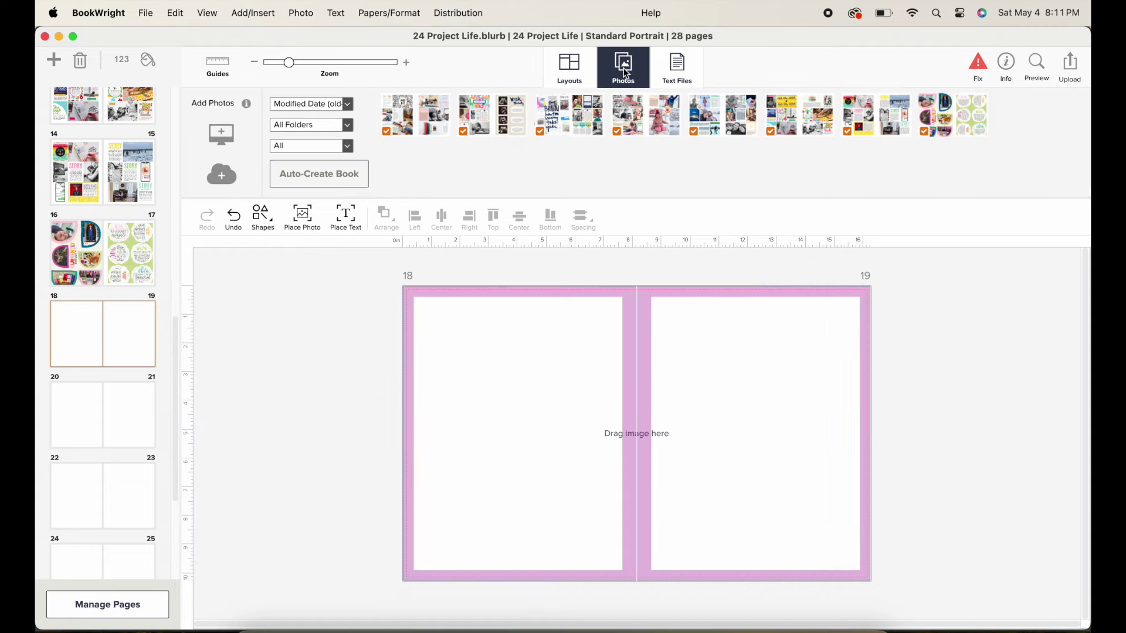
pyautogui.click(257, 626)
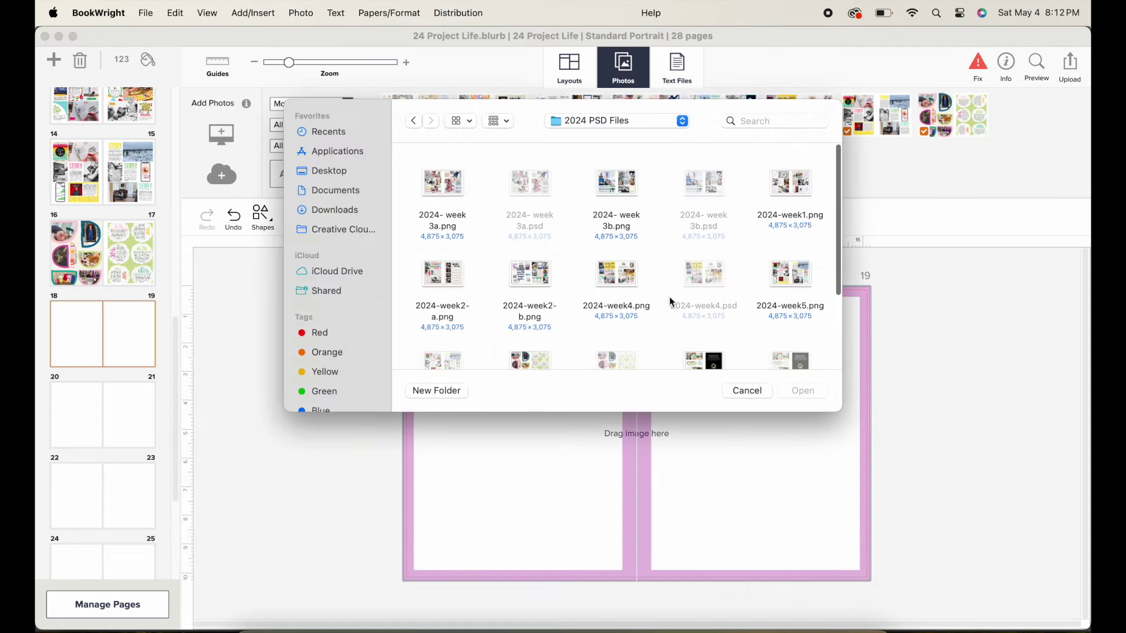
pyautogui.scroll(-5, 669, 298)
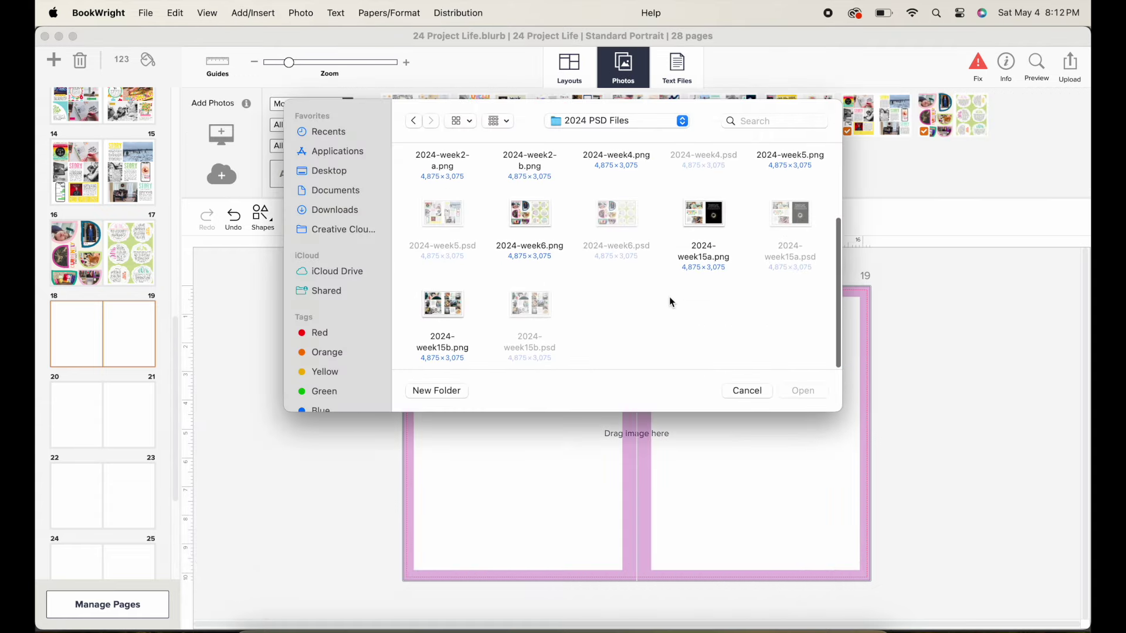
pyautogui.click(705, 216)
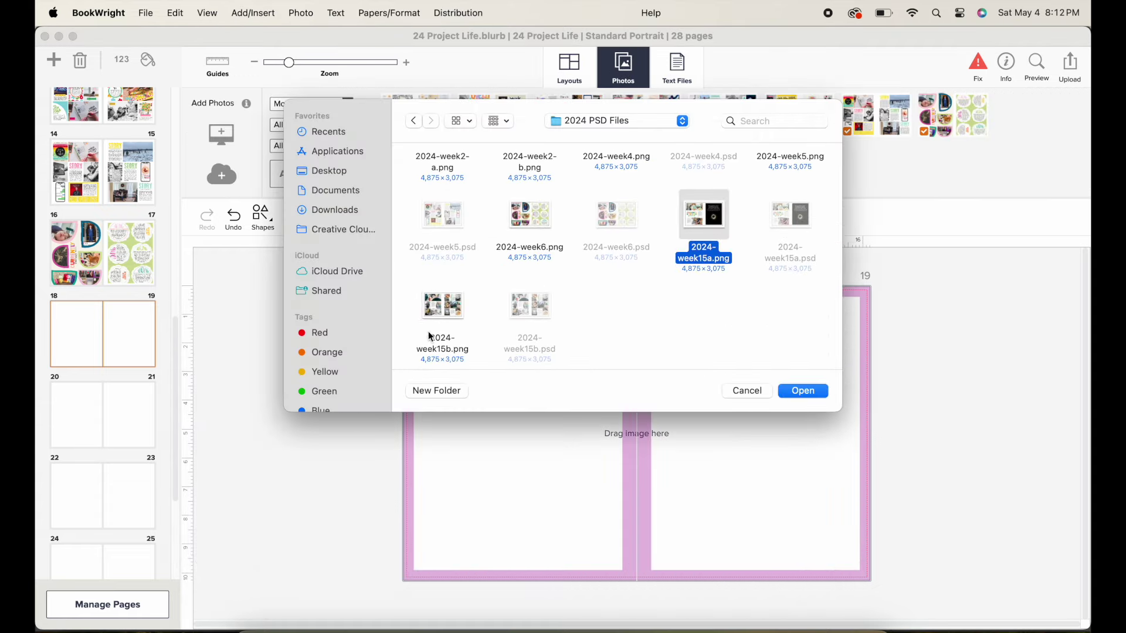
pyautogui.keyDown('super'); pyautogui.click(444, 317); pyautogui.keyUp('super')
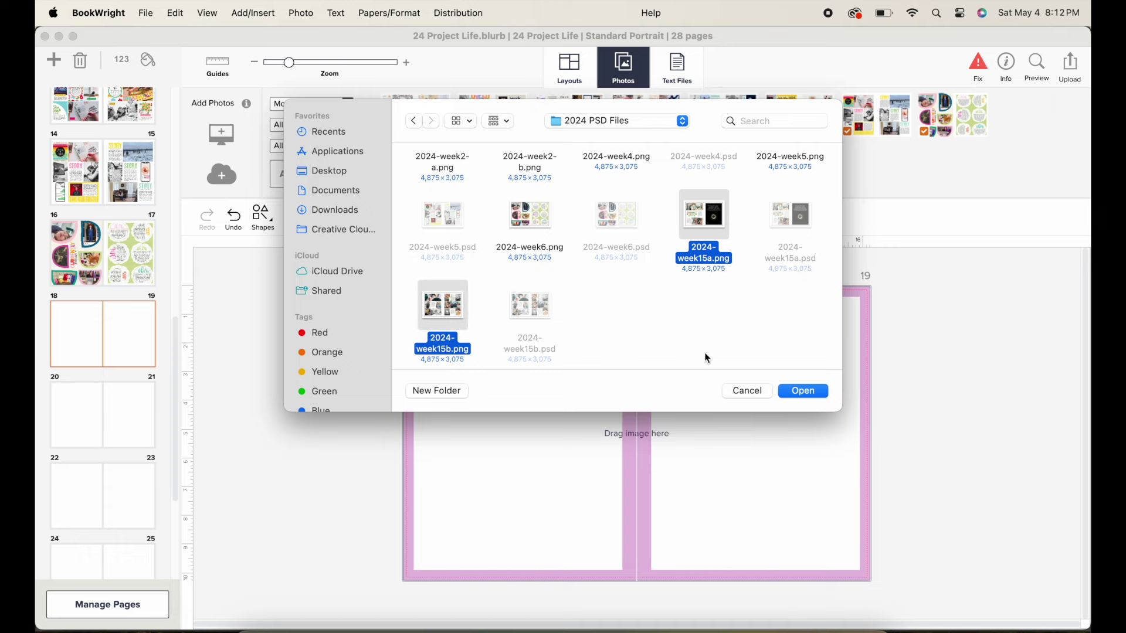
pyautogui.click(803, 391)
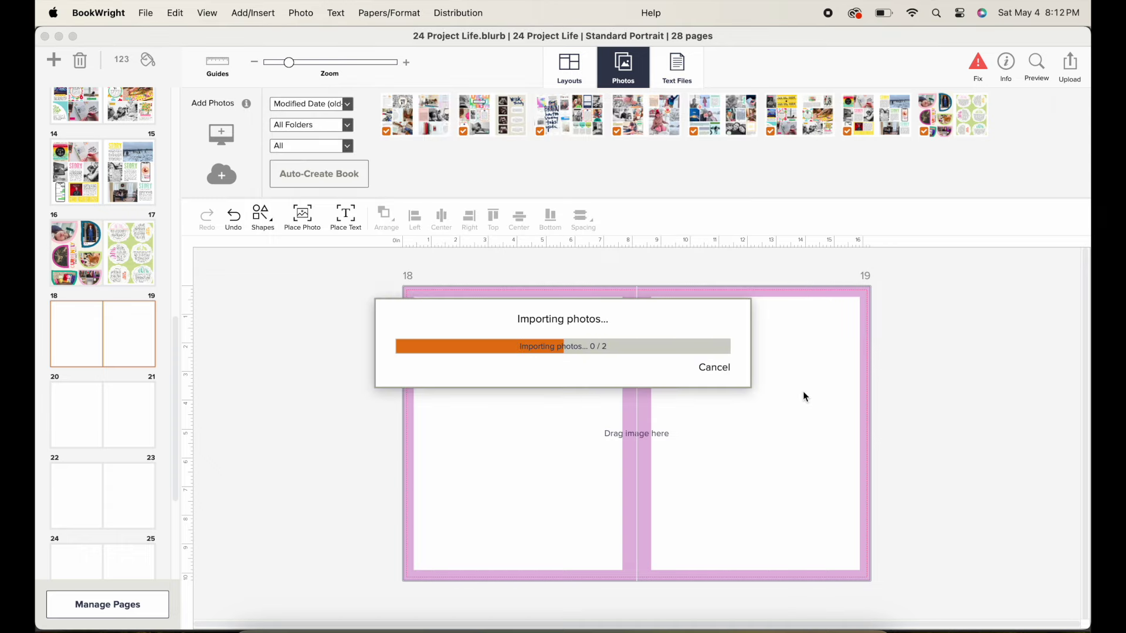
# Place the week15a image on pages 18–19 and the week15b image on pages 20–21 of the book
pyautogui.moveTo(1020, 126); pyautogui.dragTo(462, 474)
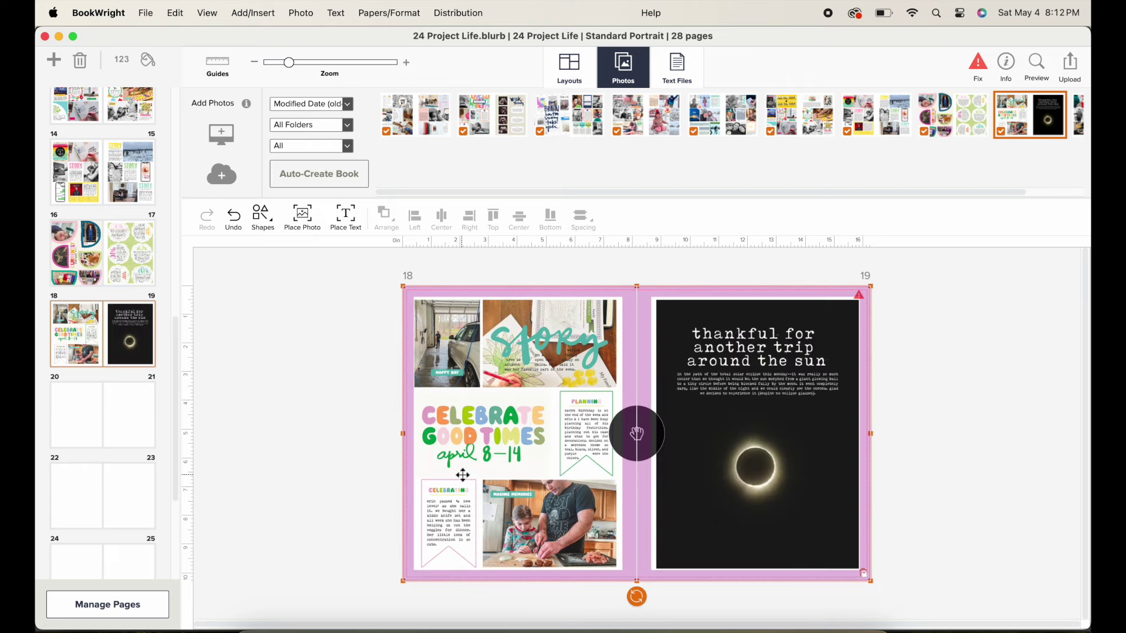
pyautogui.click(73, 415)
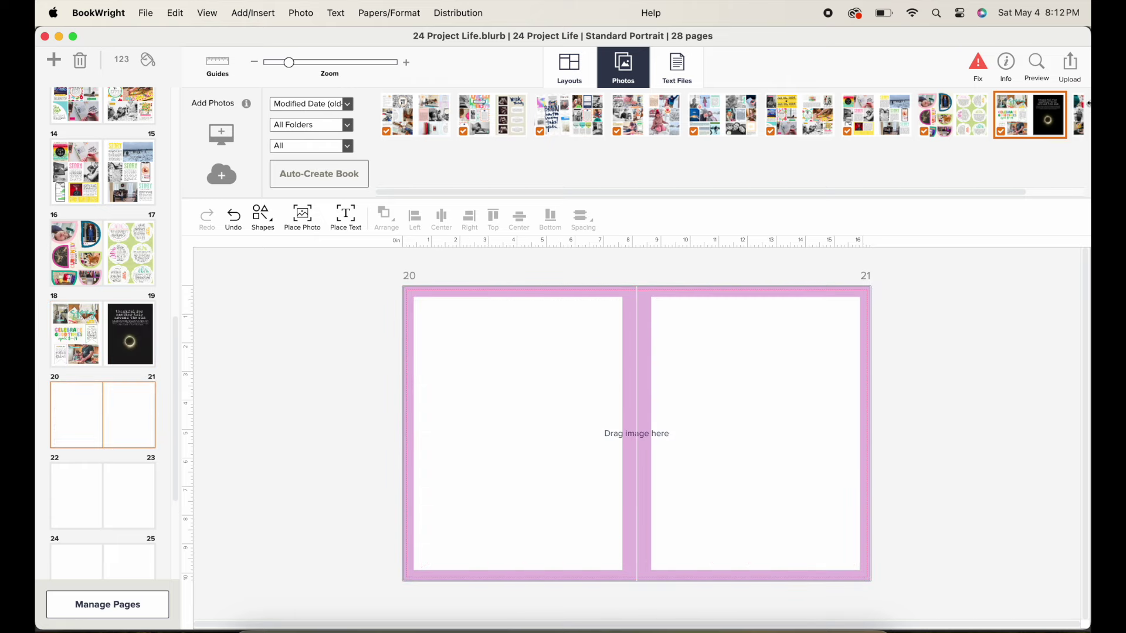
pyautogui.moveTo(1046, 129); pyautogui.dragTo(669, 410)
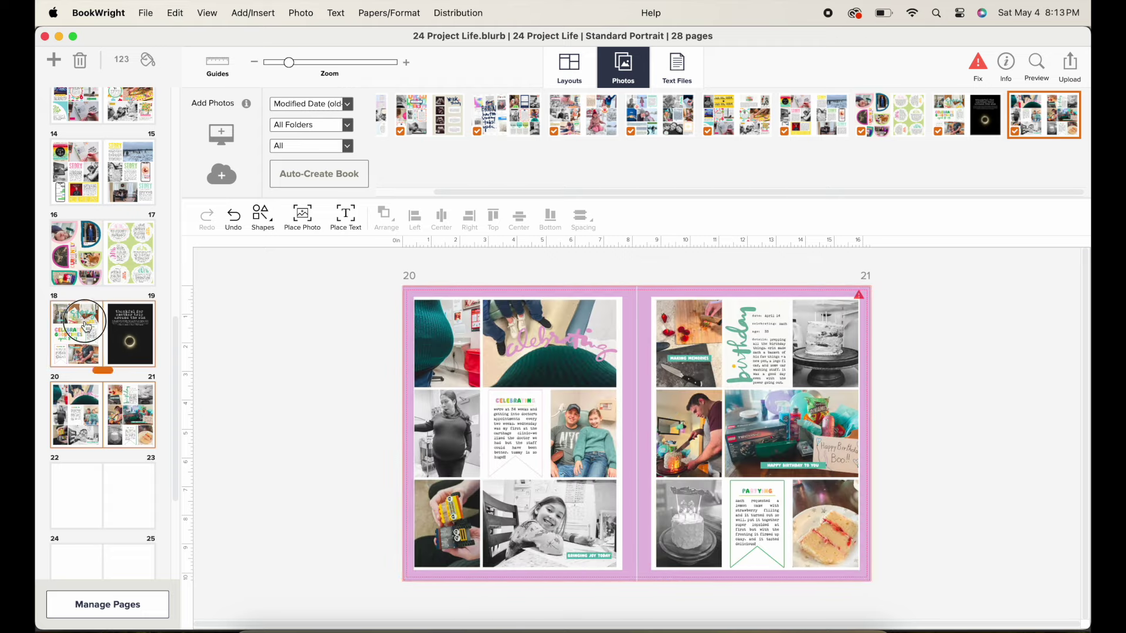
# Preview the book project and examine the spreads on pages 18–19 and 20–21
pyautogui.click(1037, 65)
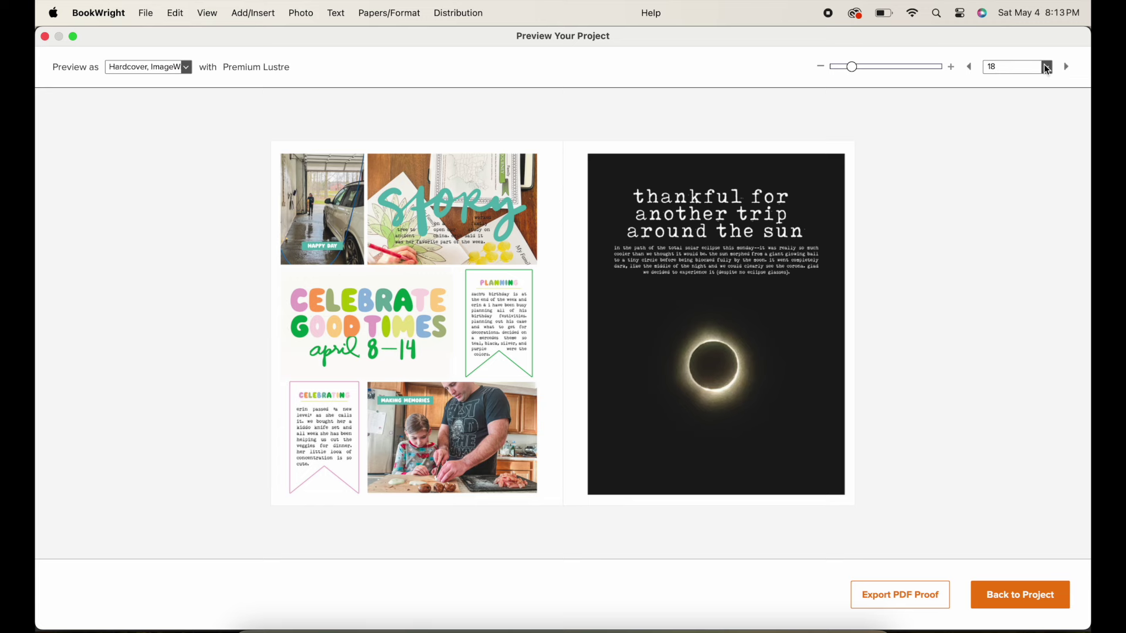
pyautogui.click(1068, 69)
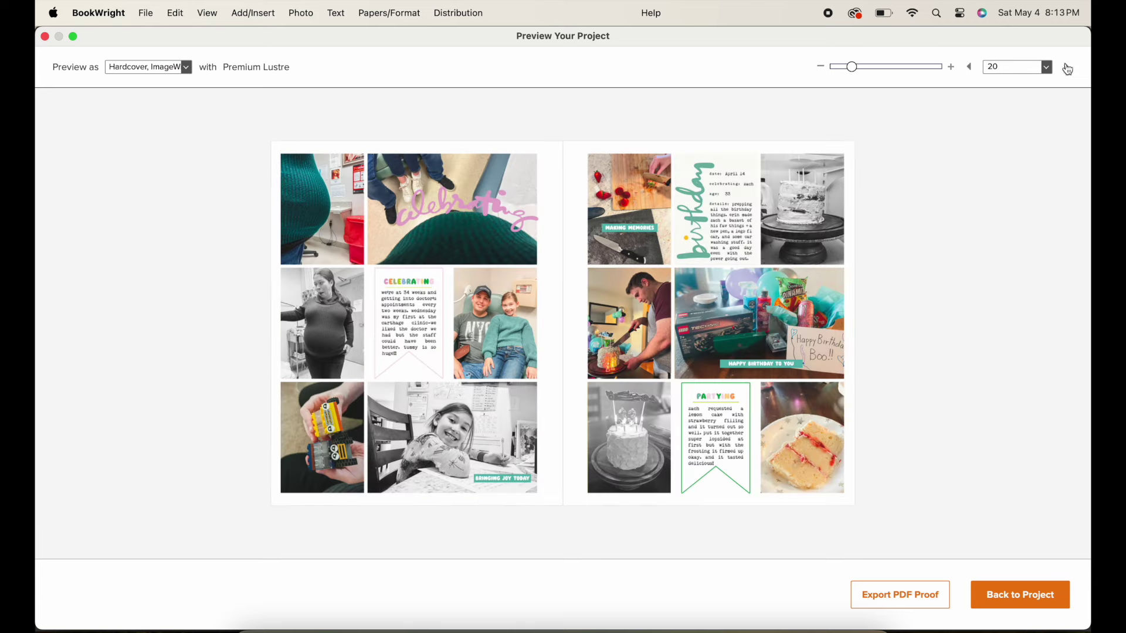